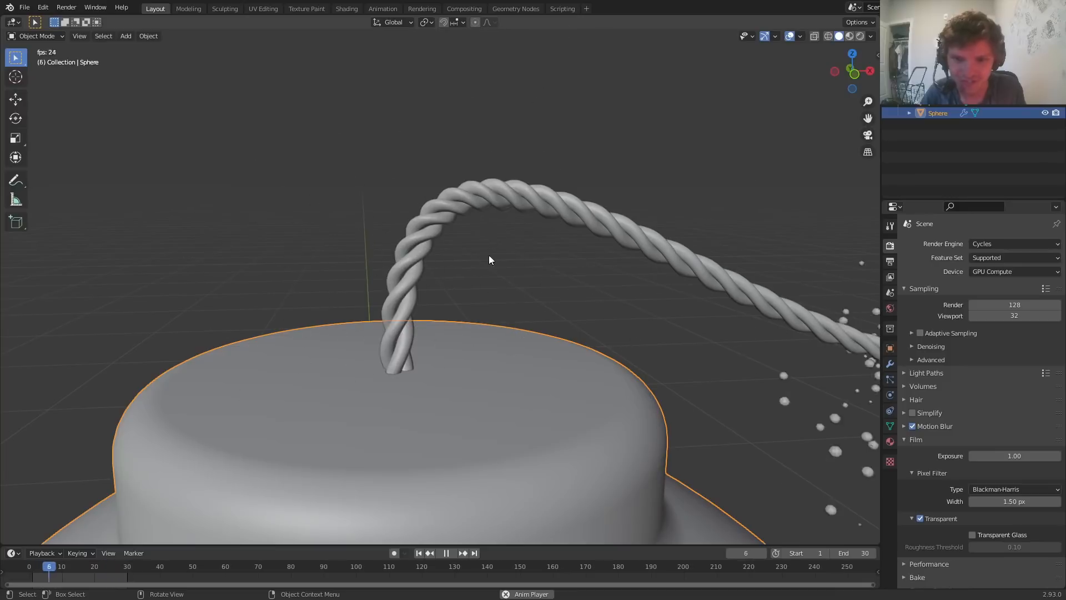
Stop the animation playback and look over the finished bomb with its fuse and sparks
scroll(489, 255, "down", 5)
key("space")
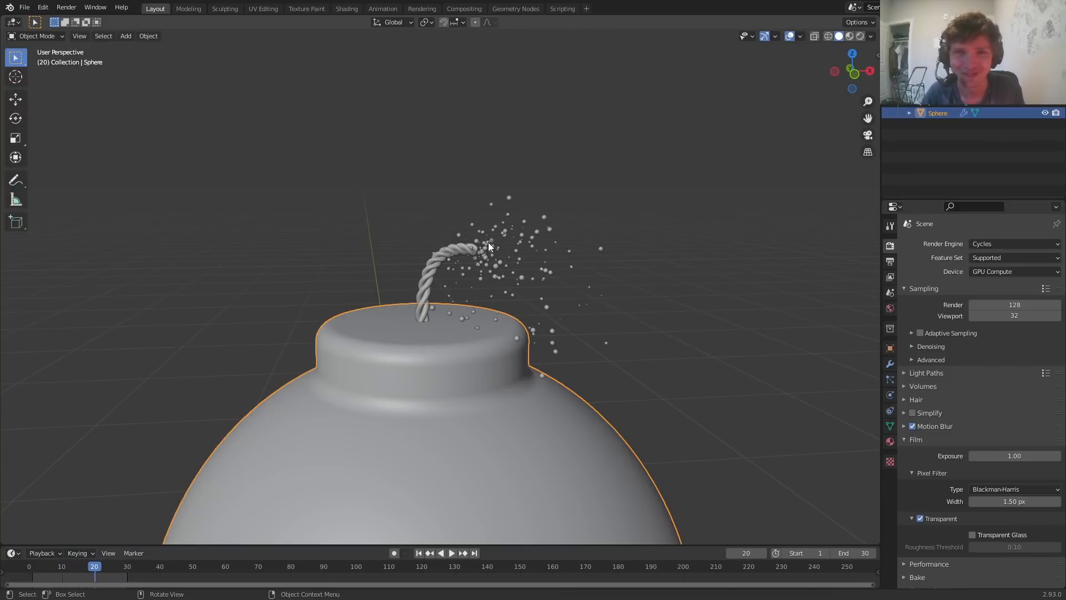
scroll(488, 242, "down", 3)
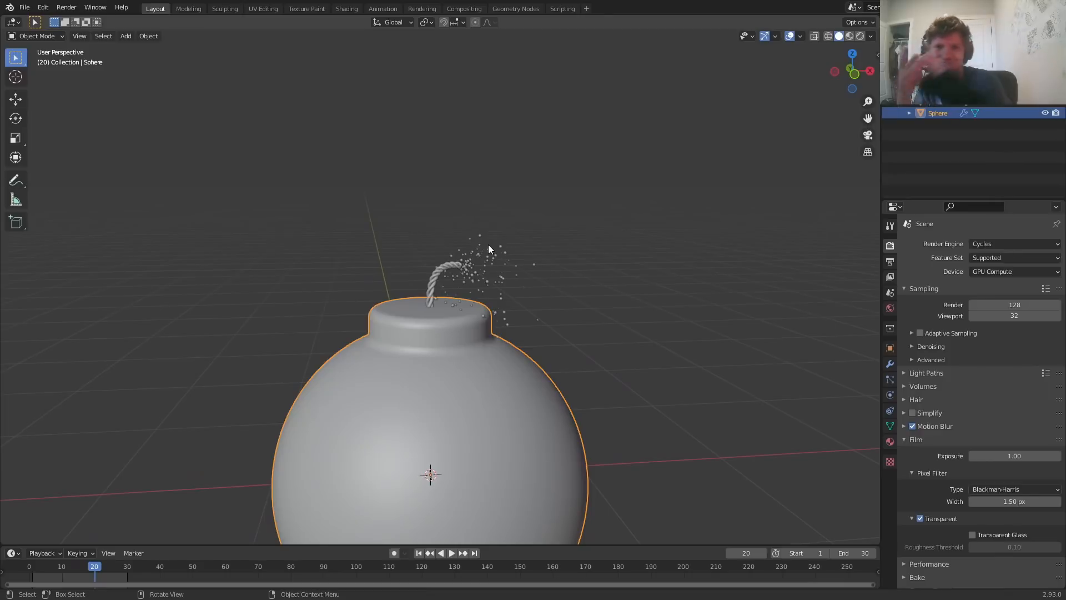
Switch to the Chrome window with the cartoon bomb image results, view the references, and return to Blender
key("q")
left_click(409, 271)
left_click(369, 588)
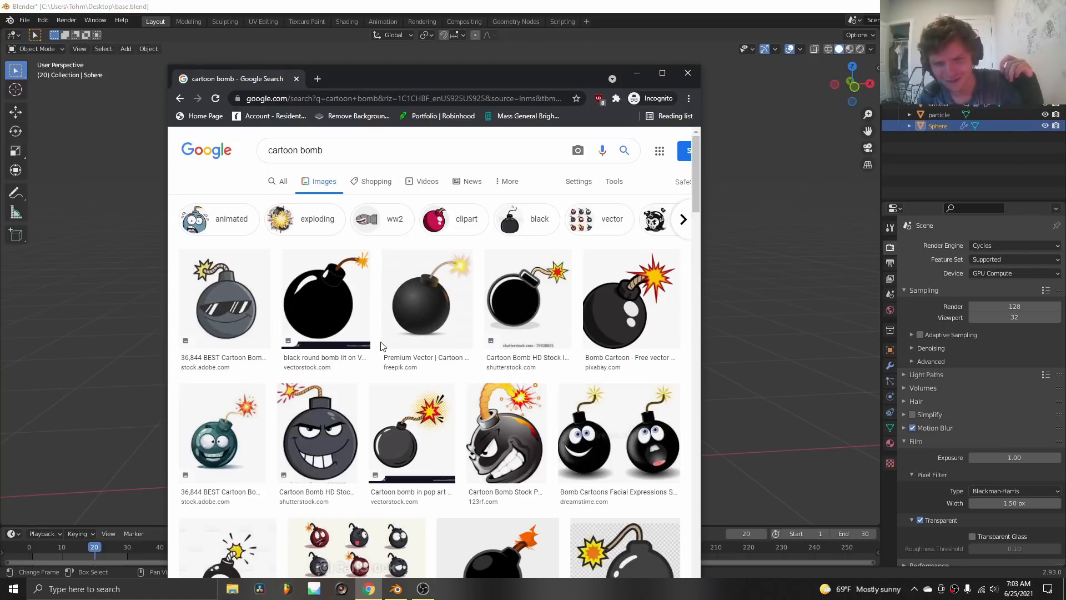
left_click(479, 4)
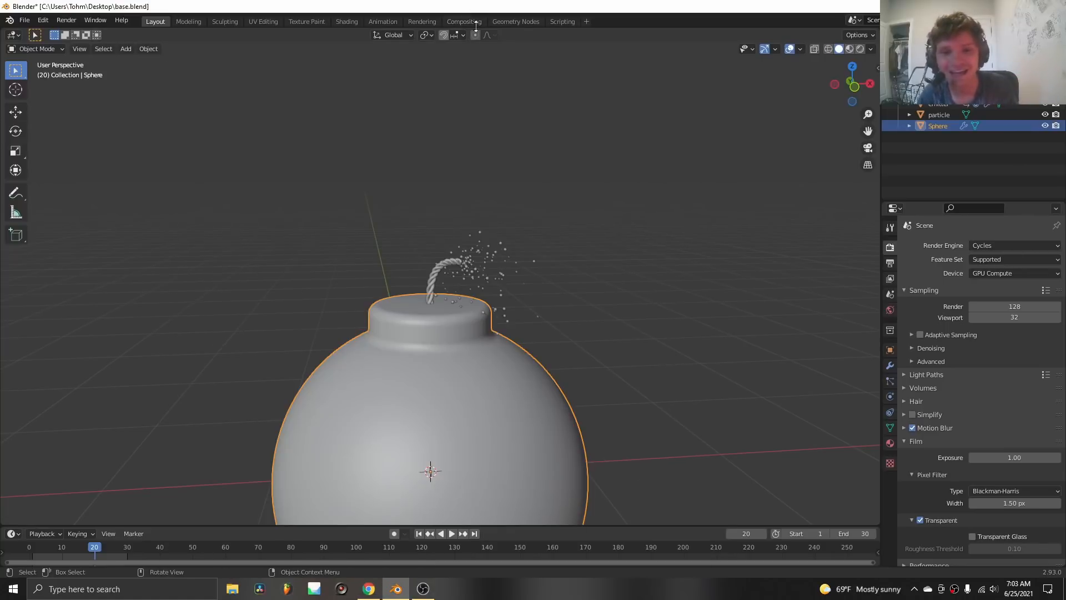
Start a new file without saving the changes to base.blend, and show the window full screen
key("ctrl+n")
left_click(432, 181)
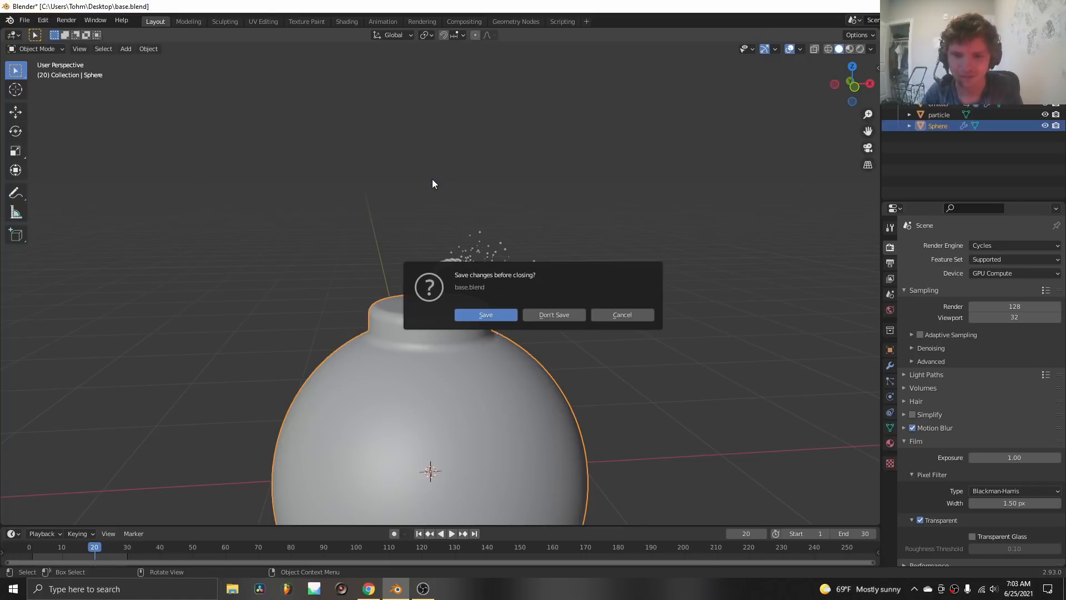
left_click(528, 314)
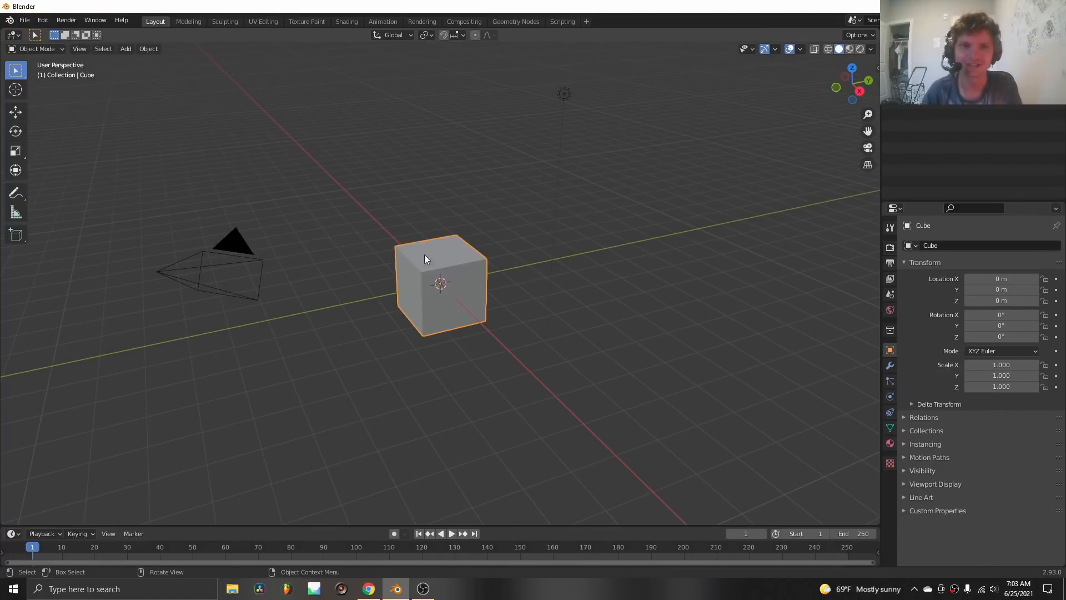
key("q")
left_click(387, 239)
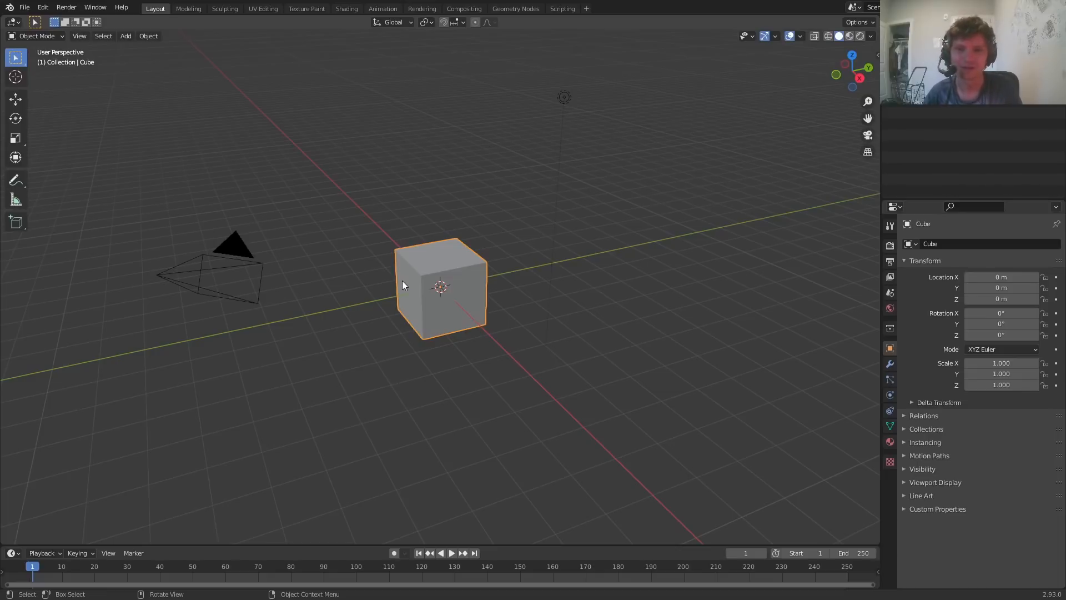
Delete the default cube and light from the scene, keeping the camera
middle_click_drag(467, 294, 475, 337, "shift")
left_click_drag(398, 381, 621, 123)
key("x")
left_click(578, 119)
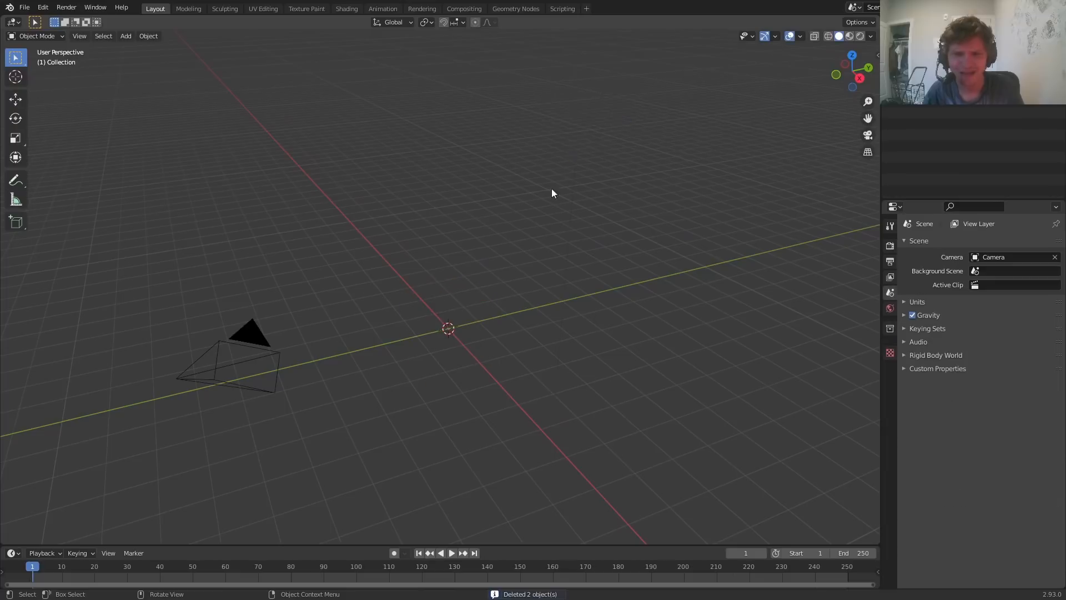
Add a UV sphere mesh at the scene's origin
scroll(472, 181, "up", 4)
key("shift+a")
mouse_move(411, 177)
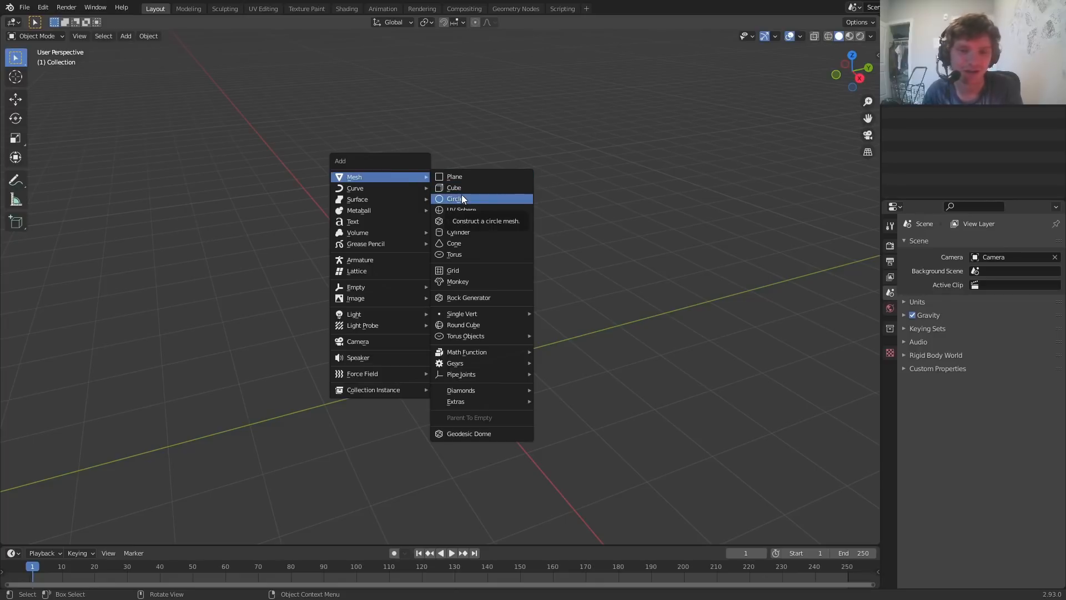
left_click(464, 208)
scroll(469, 308, "up", 4)
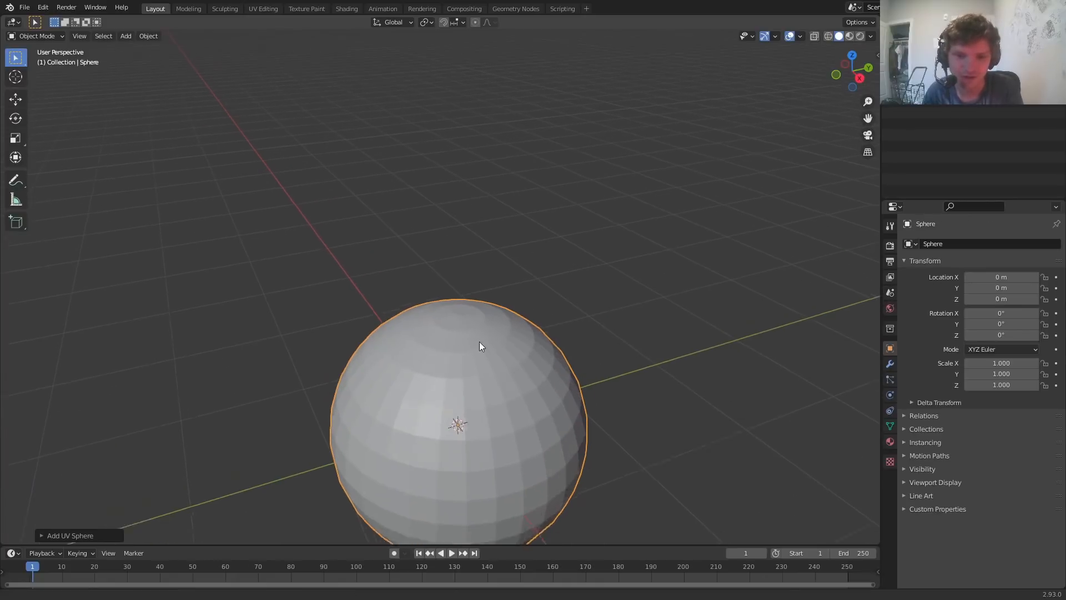
middle_click_drag(480, 346, 418, 219, "shift")
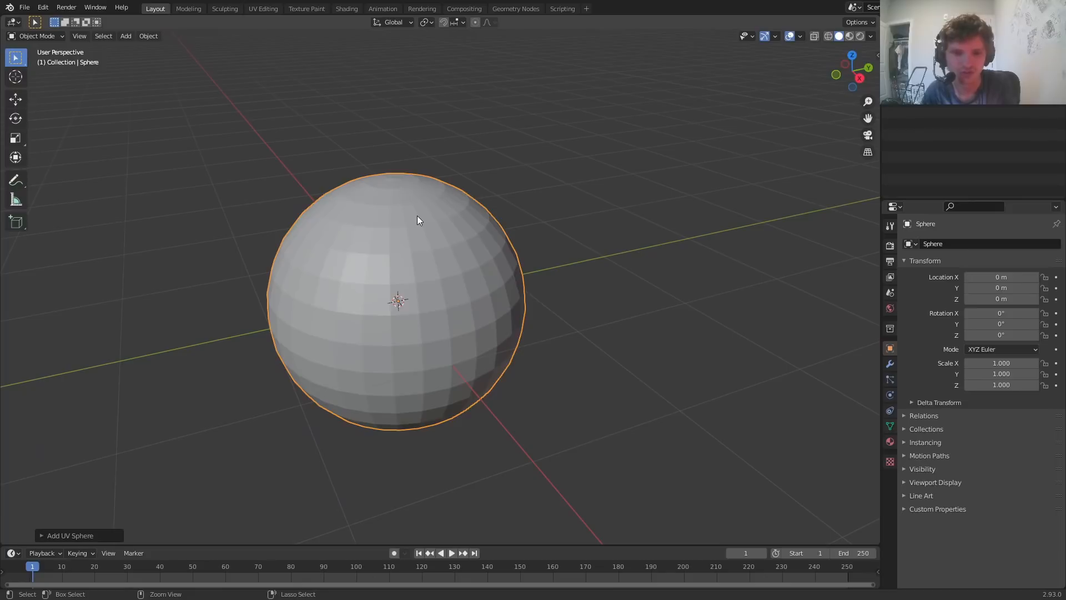
Add a level 2 Subdivision modifier to the sphere, apply it, and enter Edit Mode
key("ctrl+2")
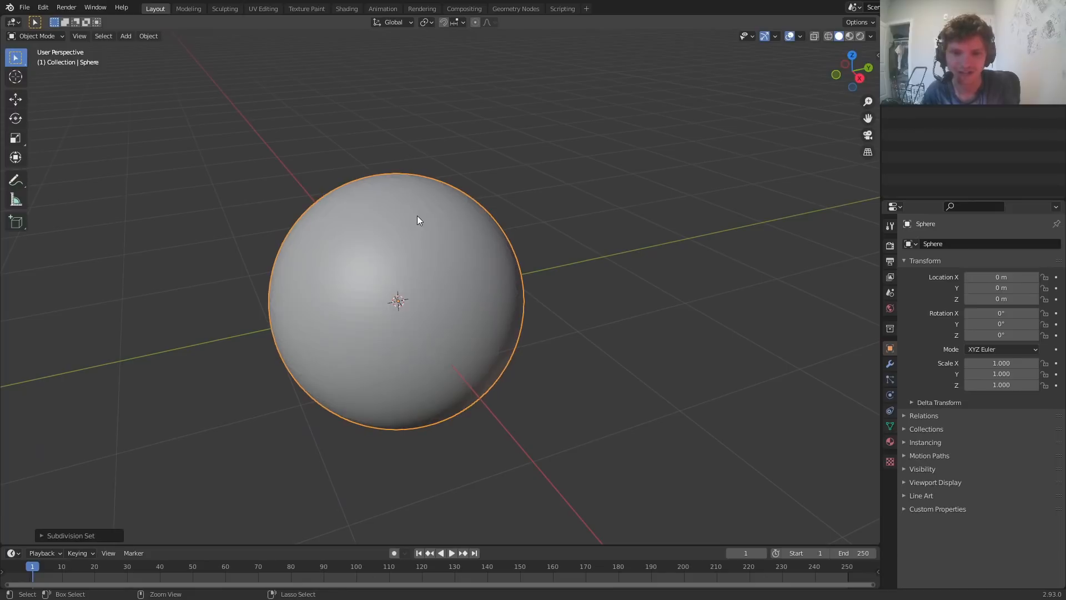
left_click(890, 362)
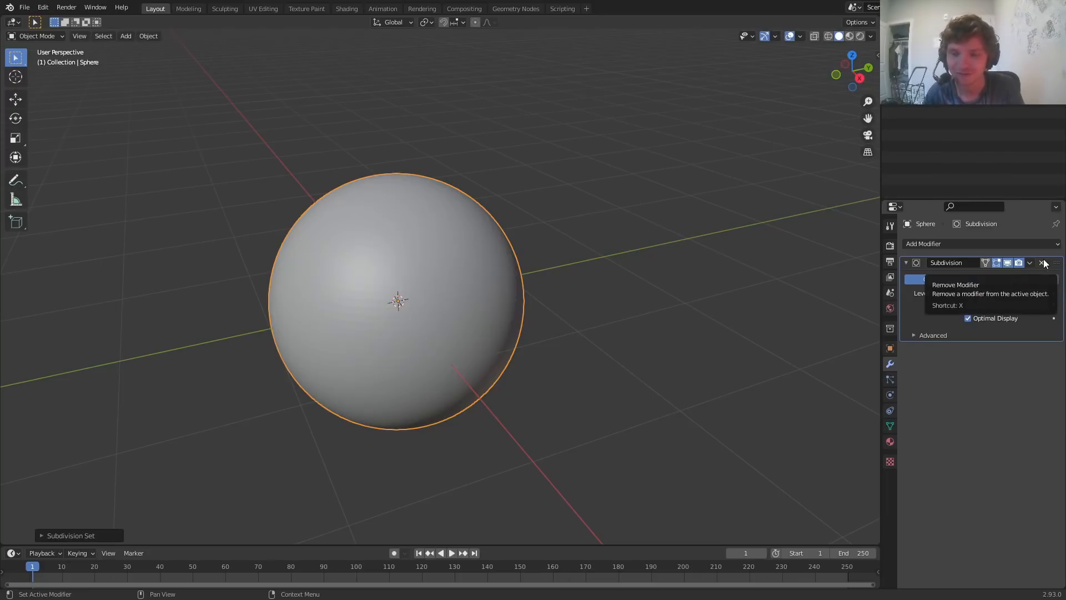
key("ctrl+a")
scroll(435, 236, "up", 2)
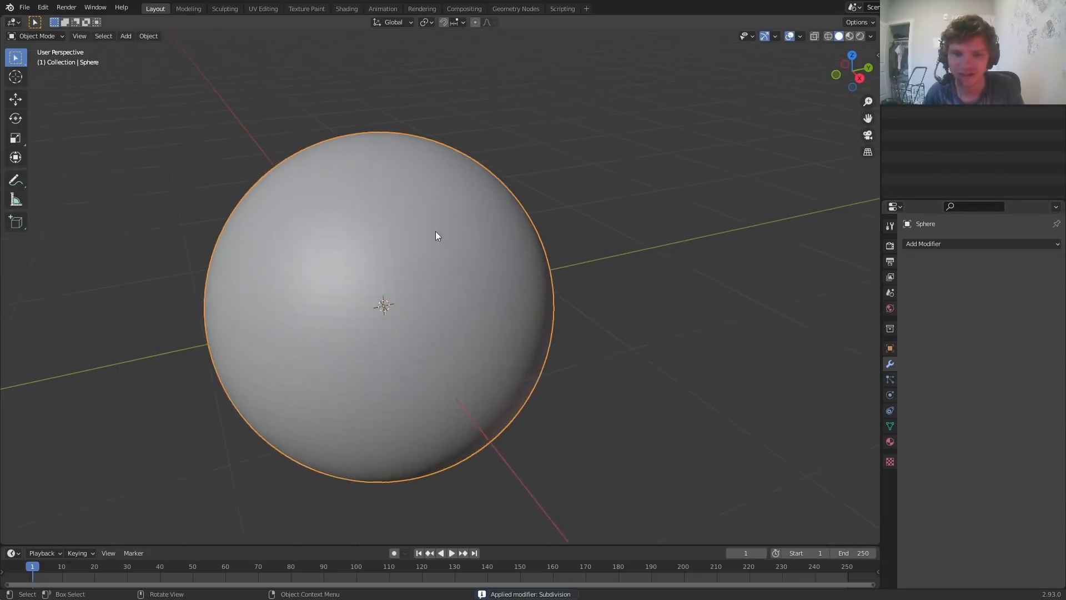
key("Tab")
middle_click_drag(436, 236, 486, 286)
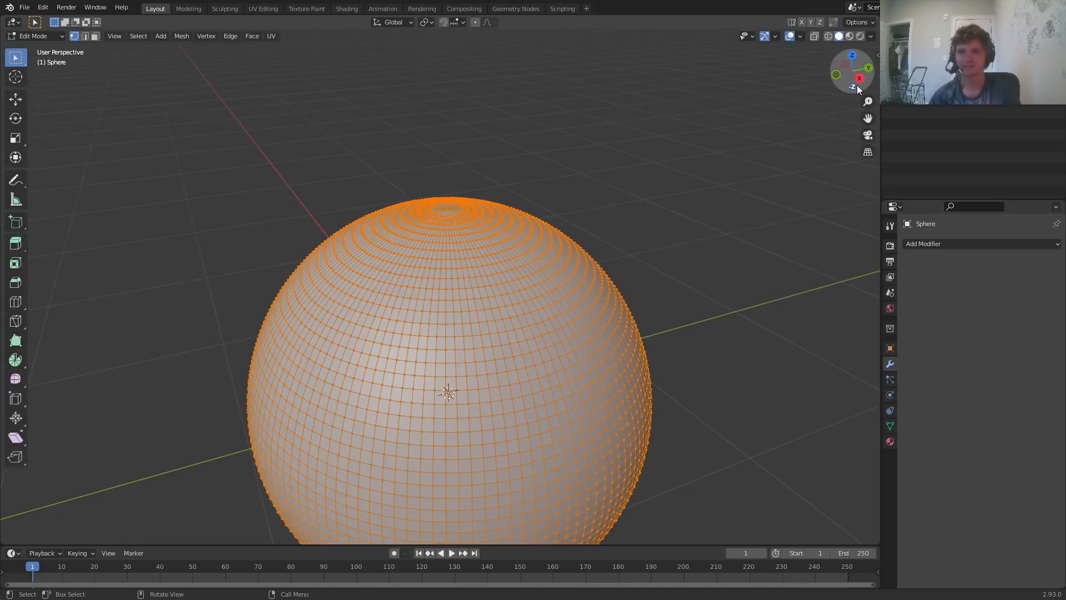
Try adding a cylinder to the sphere's mesh in right view and moving it upward, and undo it
left_click(857, 71)
key("shift+a")
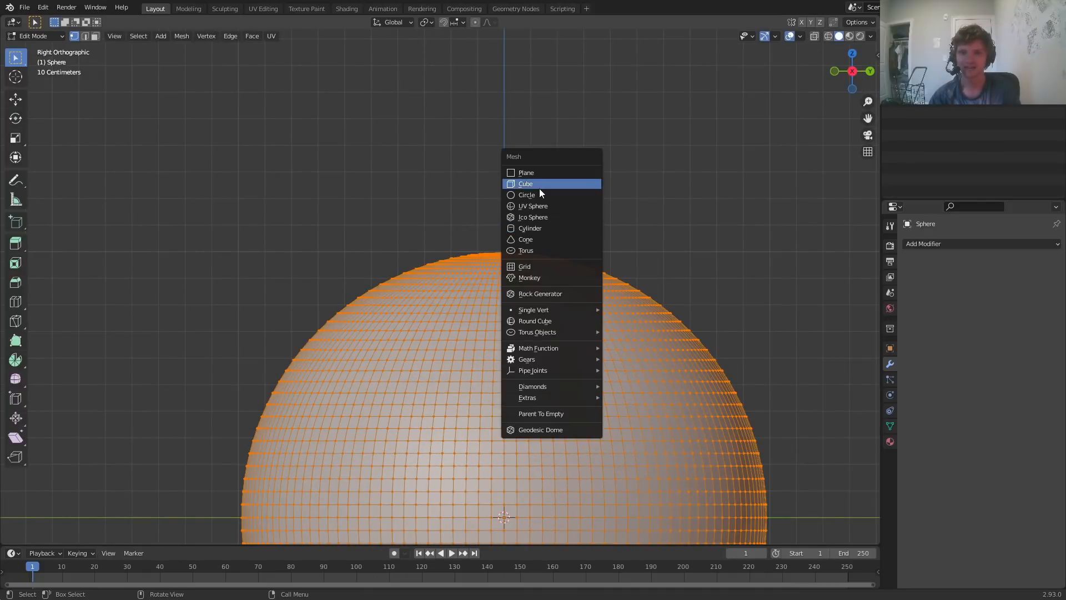
left_click(536, 229)
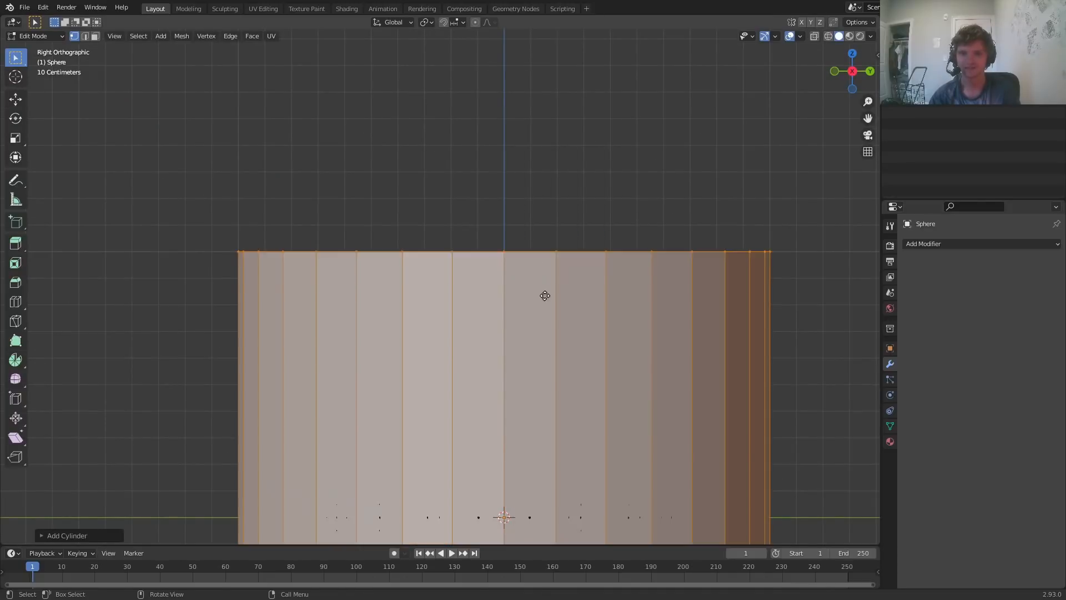
key("g")
left_click(519, 125)
key("ctrl+z")
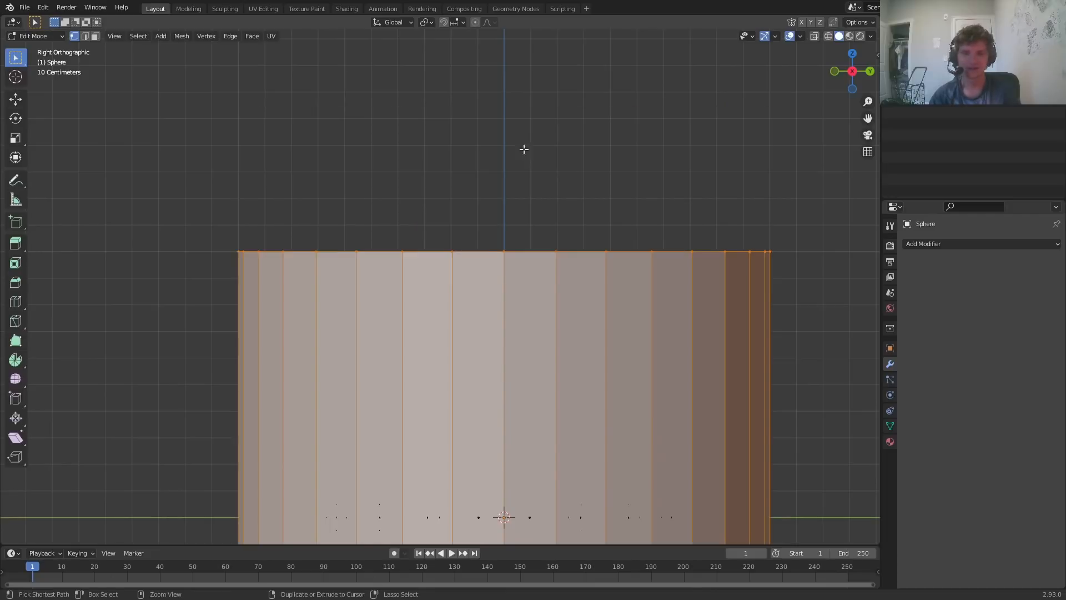
key("ctrl+z")
Delete the faces of one horizontal face loop around the top of the sphere
middle_click_drag(524, 259, 471, 248)
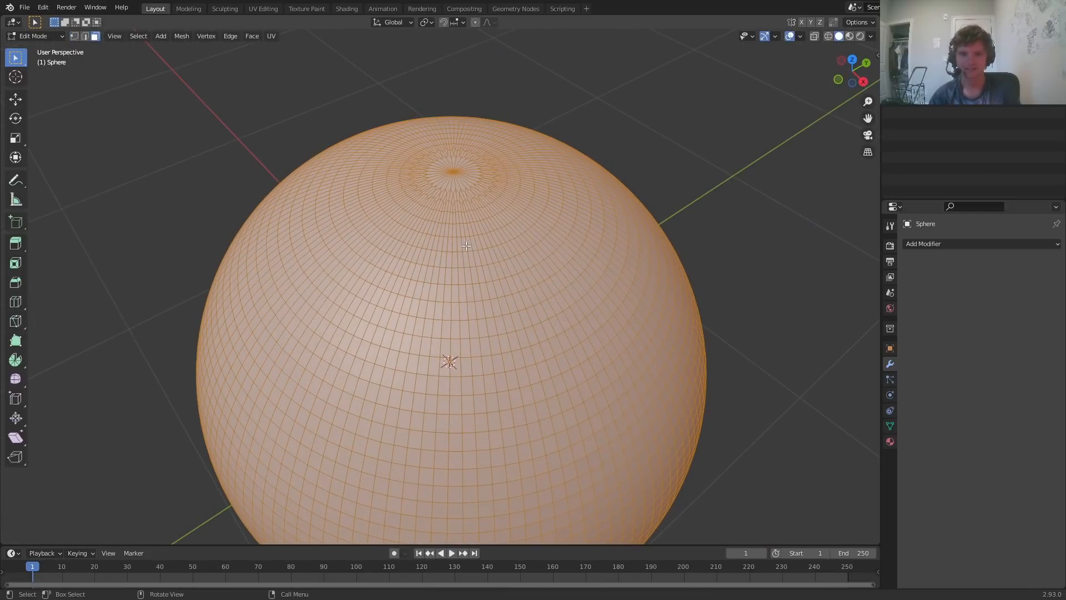
left_click(467, 258, "alt")
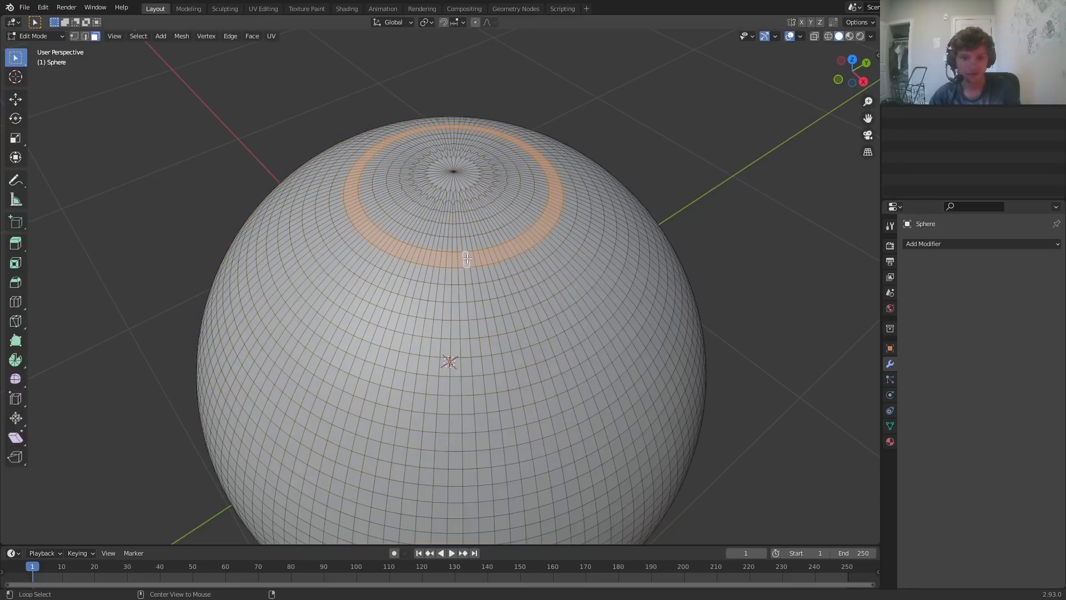
key("x")
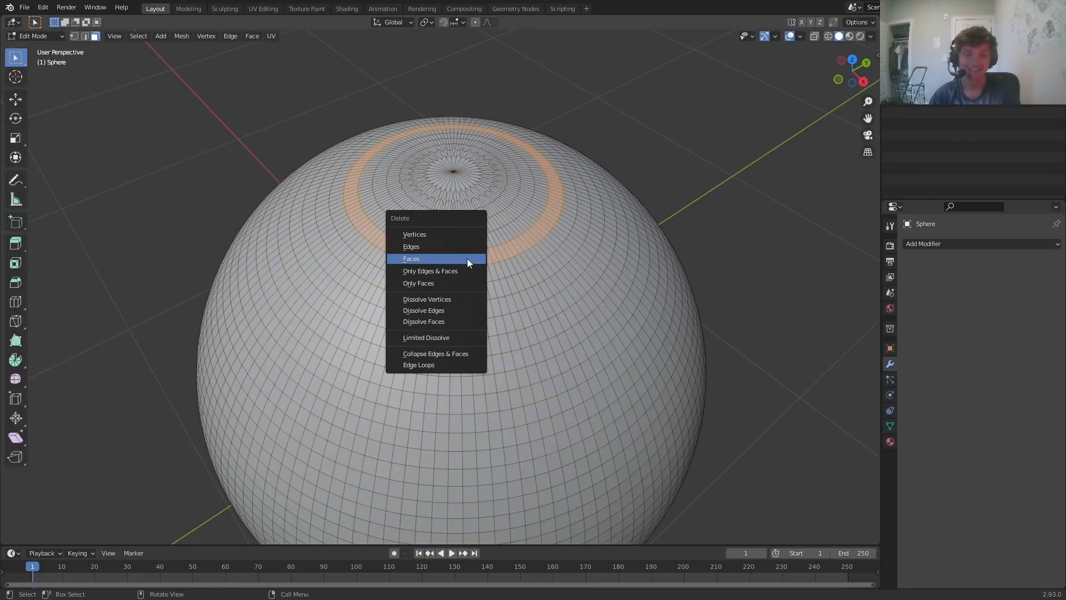
left_click(468, 258)
Select the linked faces of the detached cap at the top of the sphere and delete them
middle_click_drag(503, 265, 513, 270)
scroll(489, 214, "up", 2)
middle_click_drag(481, 235, 478, 212)
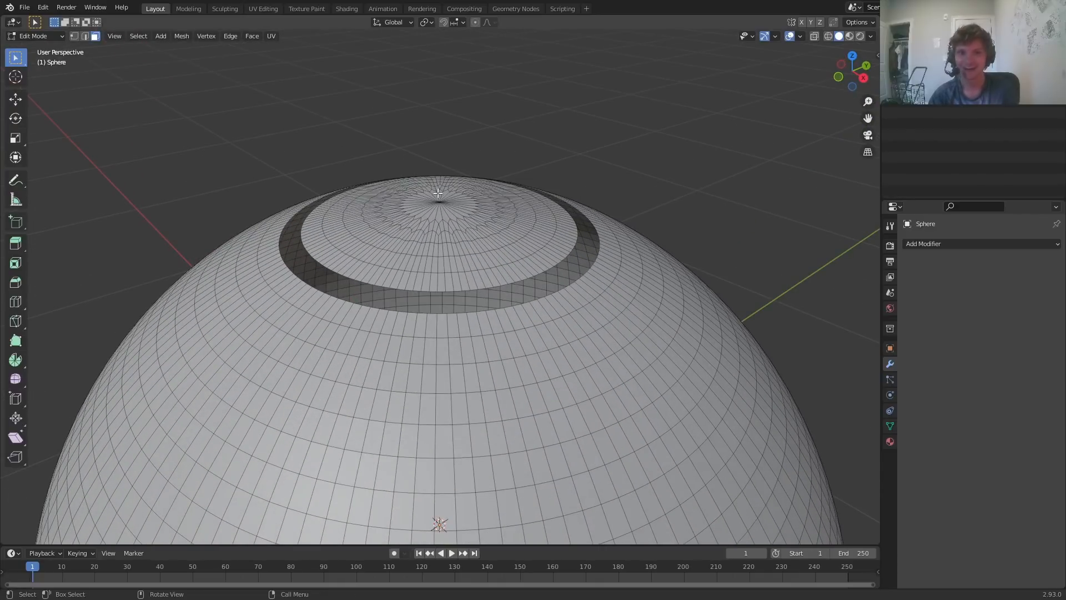
key("l")
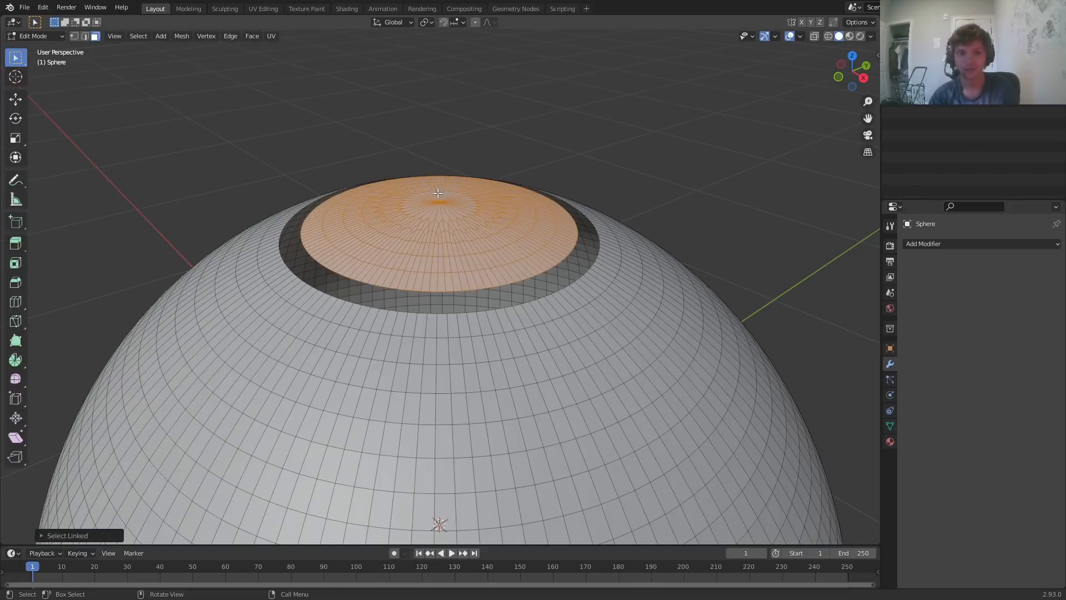
key("x")
left_click(437, 192)
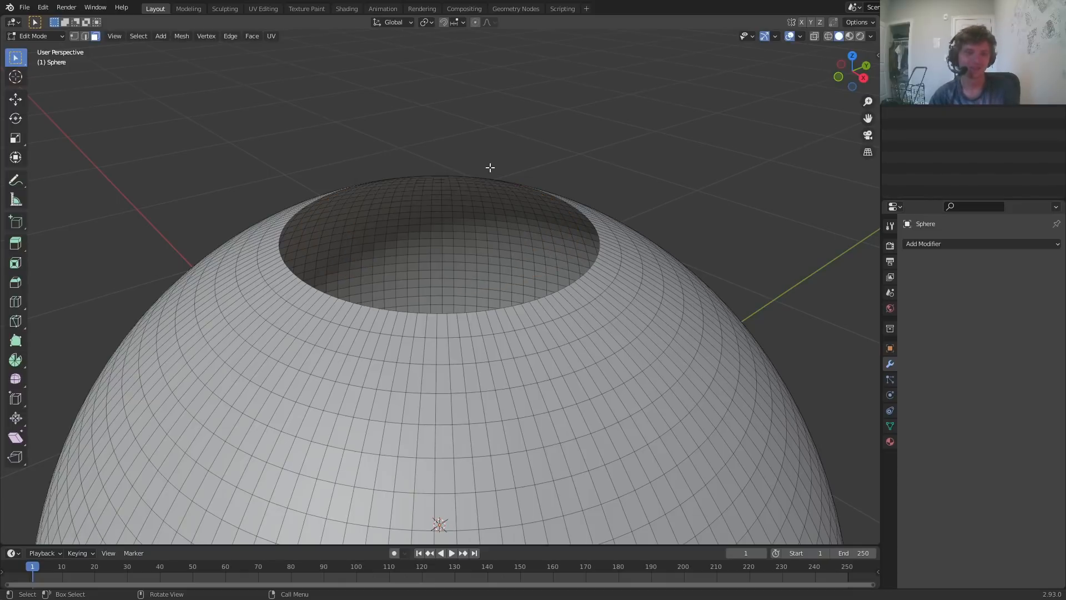
Switch to edge selection and select the edge loop around the sphere's top opening
scroll(514, 235, "down", 5)
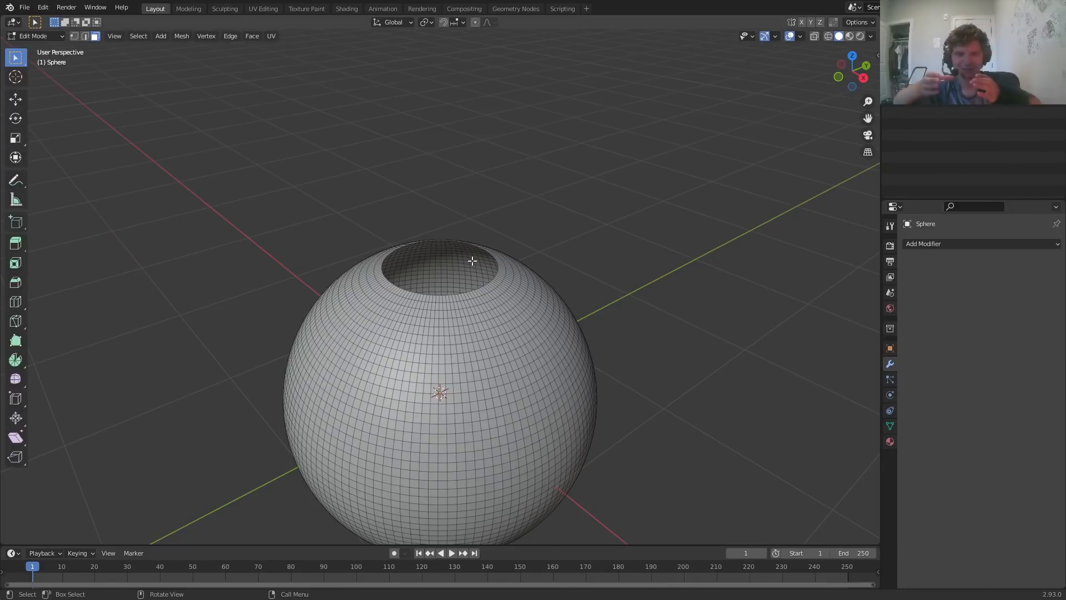
scroll(449, 260, "up", 8)
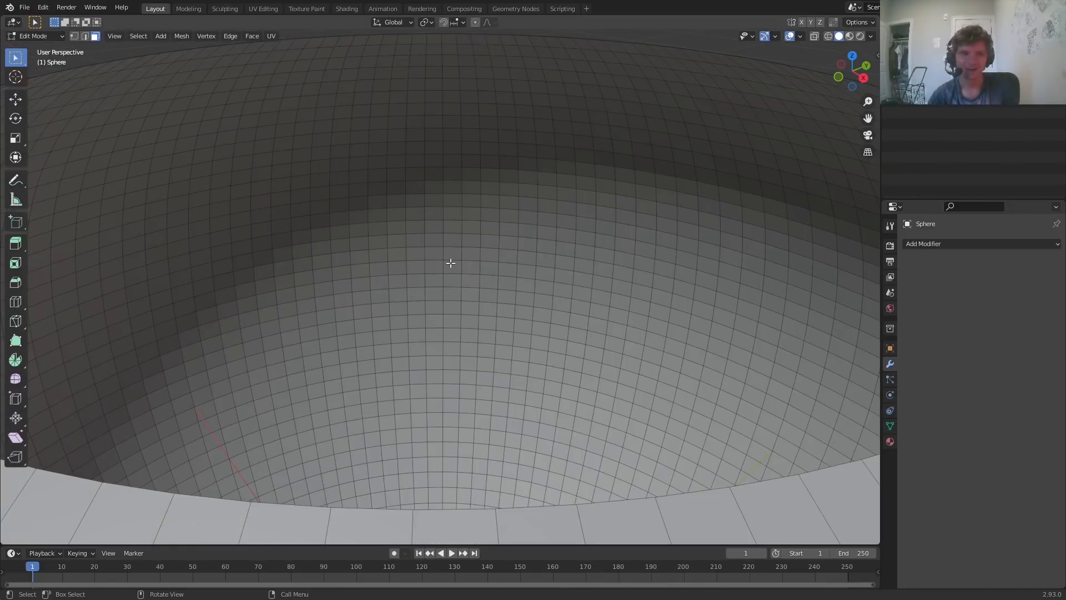
key("2")
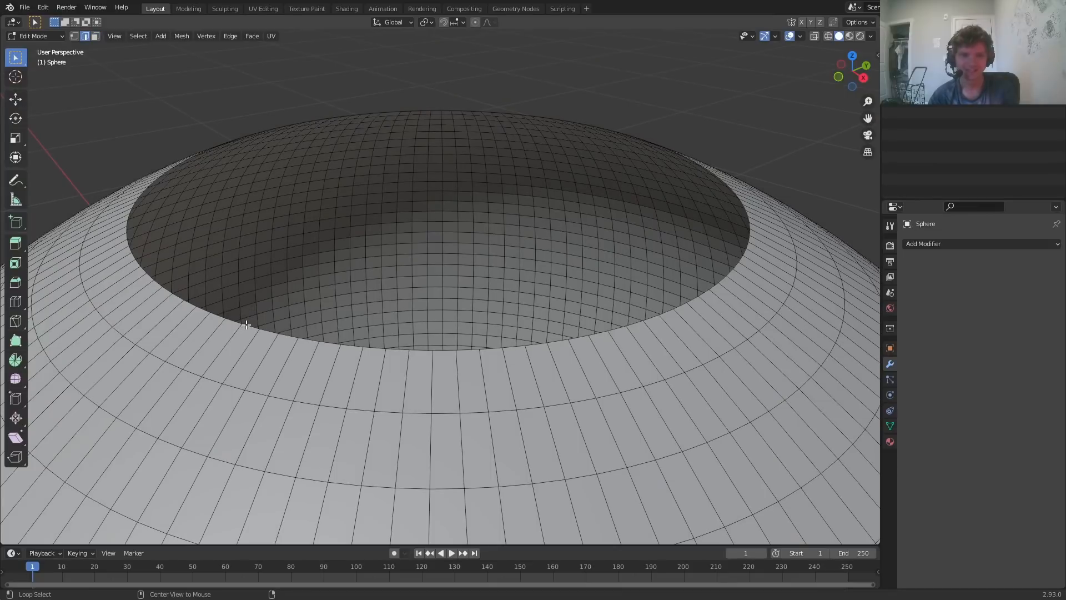
left_click(248, 324, "alt")
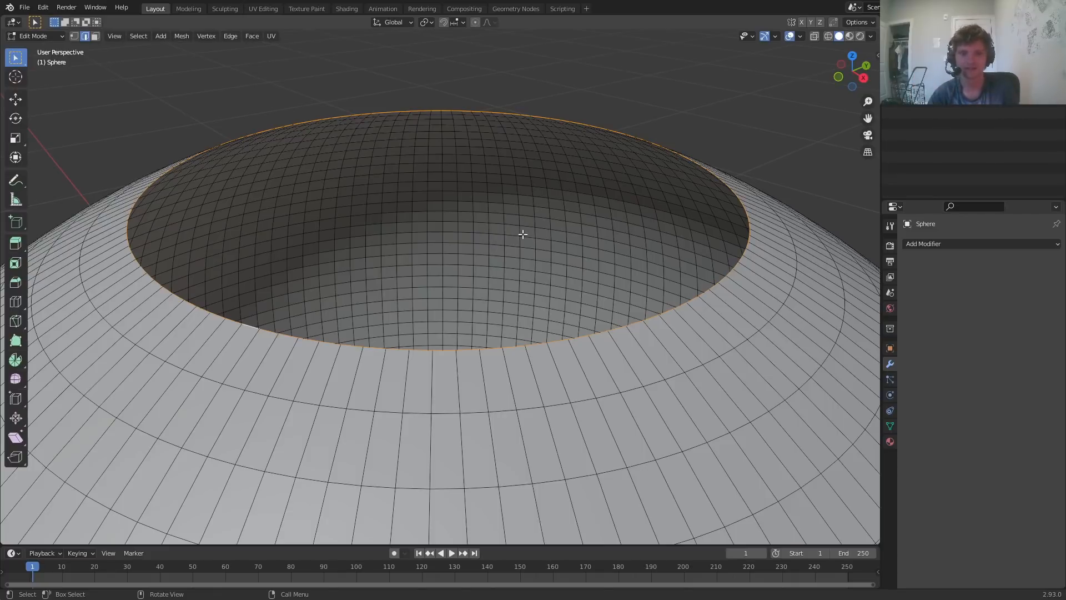
Undo back to before the top cap was deleted, and redo the cap's deletion
key("ctrl+z")
key("ctrl+z")
key("ctrl+z")
middle_click_drag(499, 90, 495, 117)
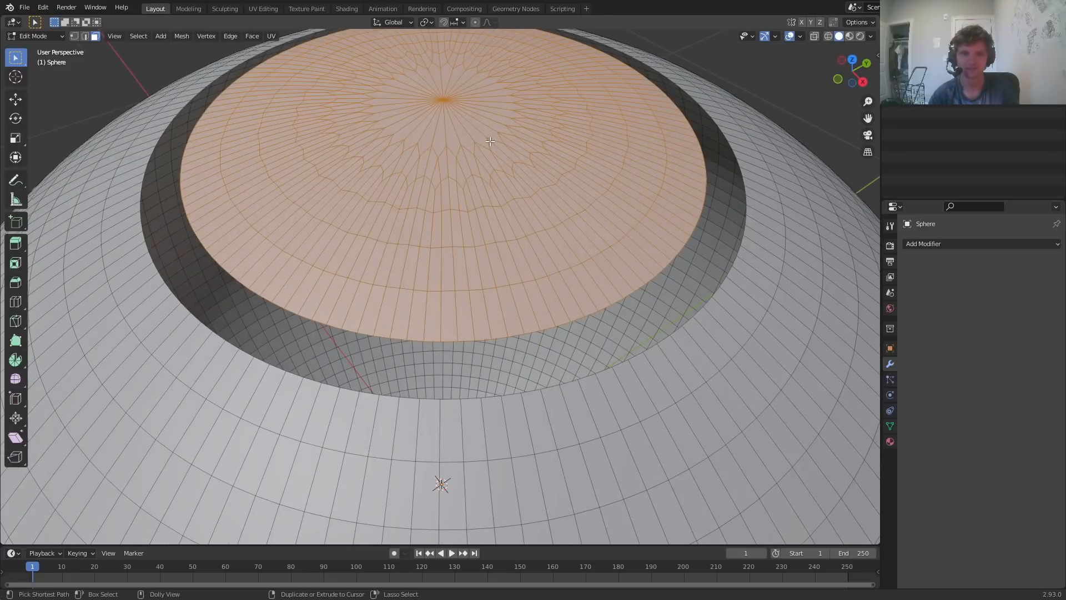
key("ctrl+shift+z")
Select the edge loop around the sphere's top opening and round it using To Sphere with a factor of 1
middle_click_drag(334, 203, 248, 222)
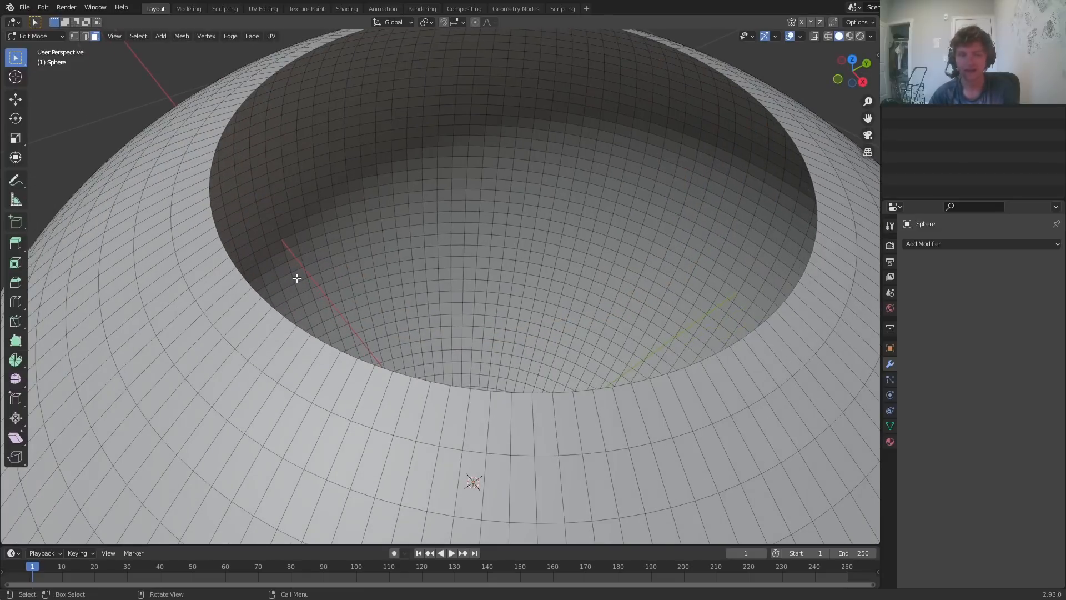
key("2")
left_click(286, 315, "alt")
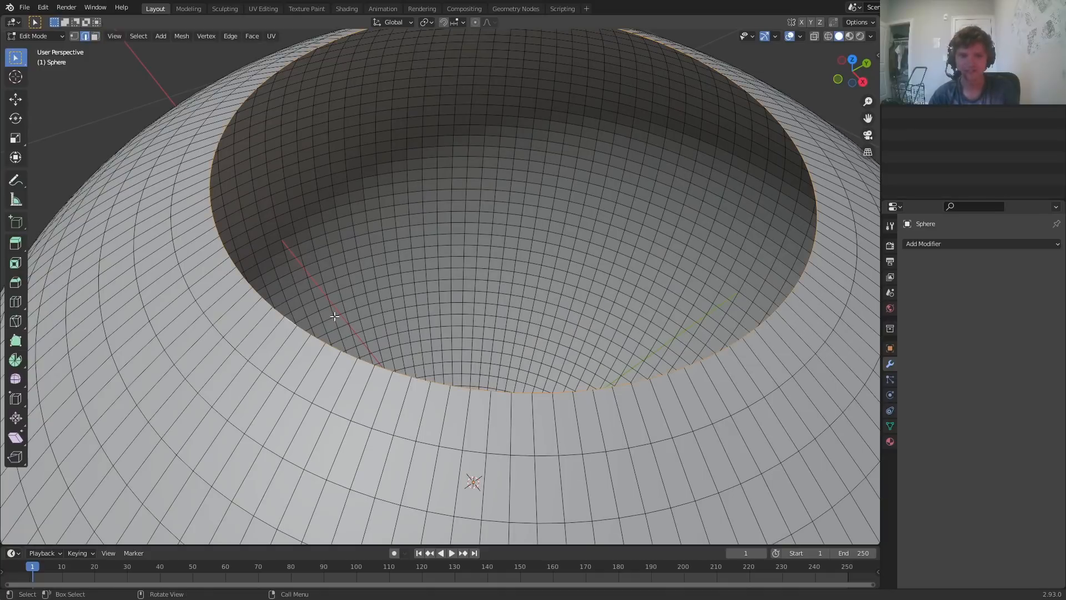
key("KP_Decimal")
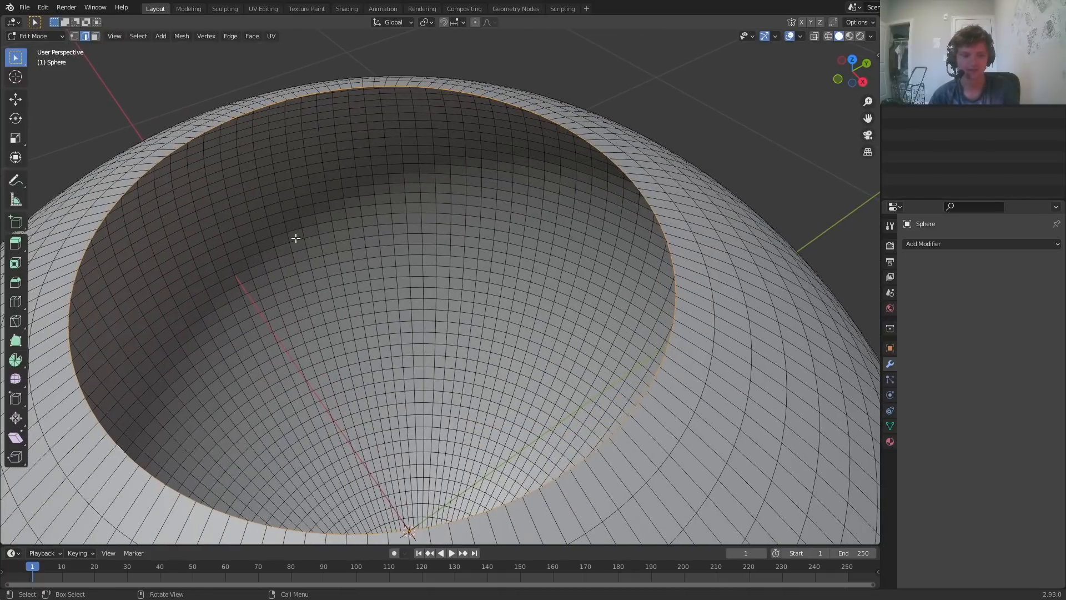
key("F3")
type("to sphere")
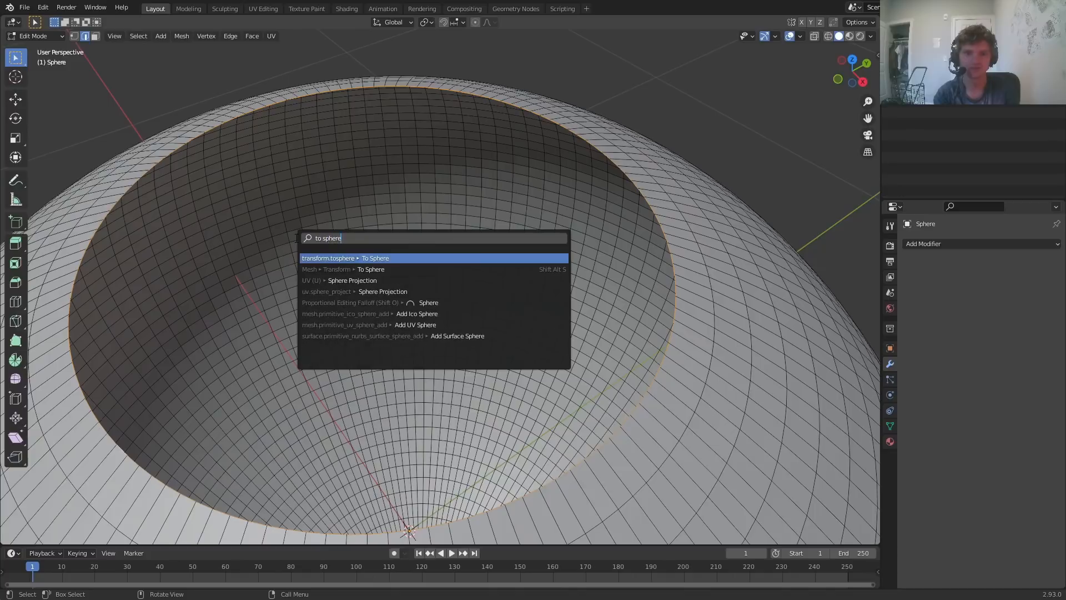
key("Return")
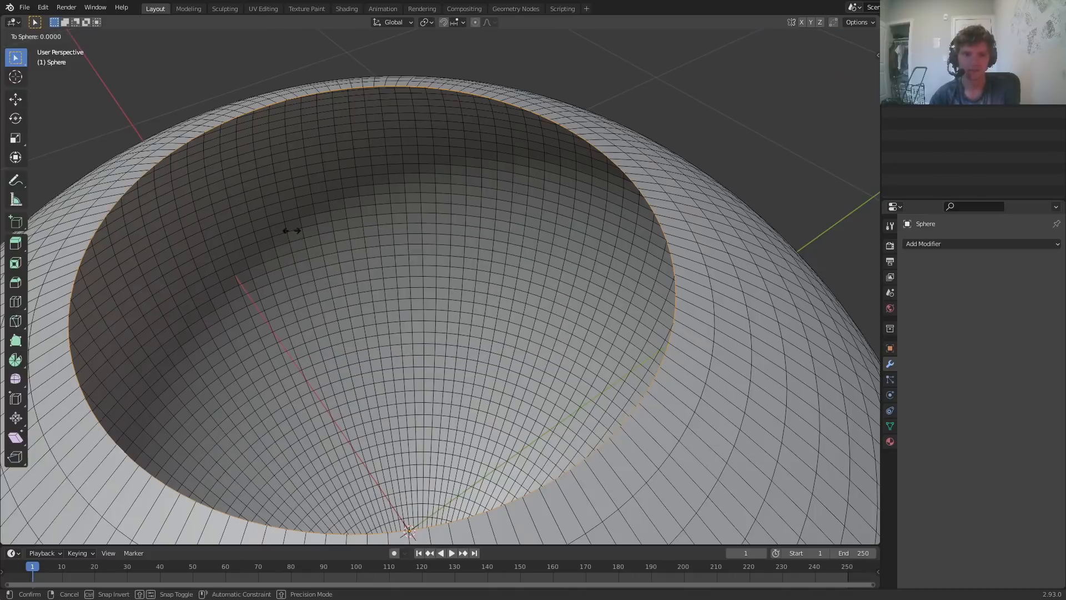
type("1")
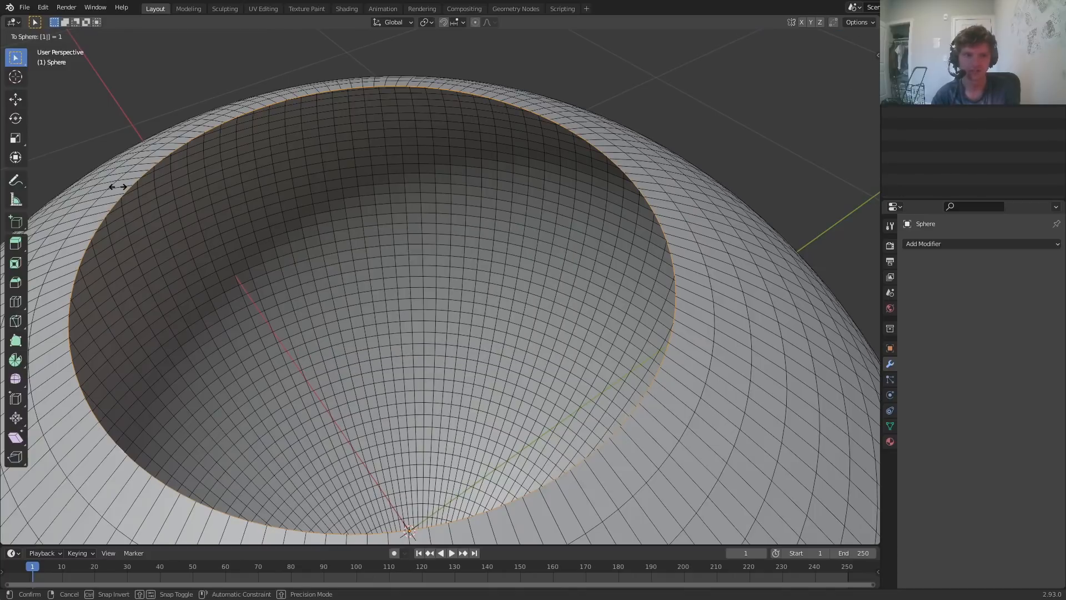
key("Return")
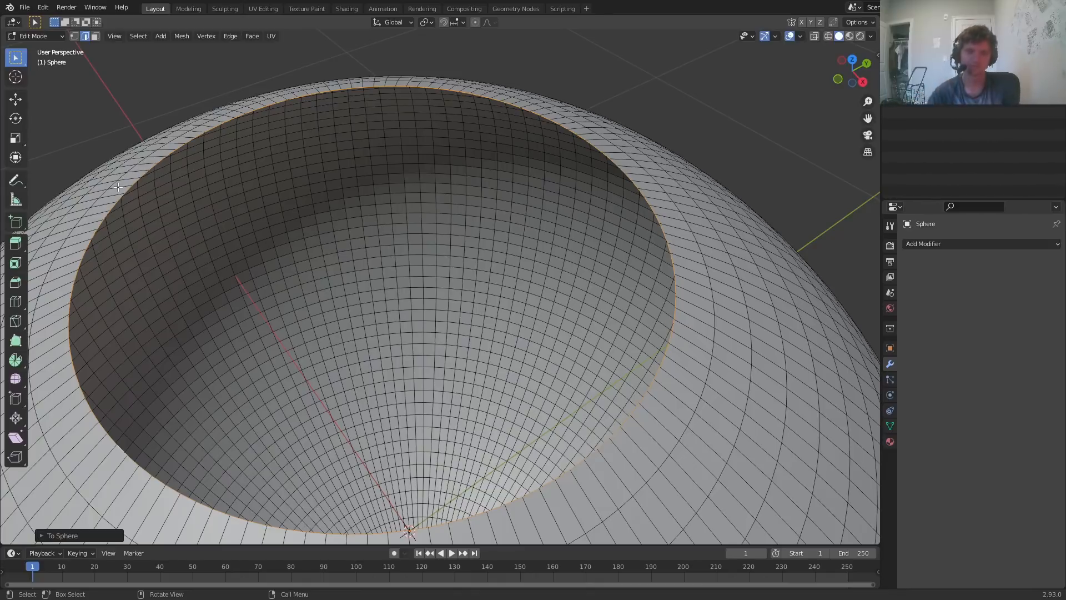
Extrude the opening's edge loop straight up along Z to form the neck, and fill its top with a face
scroll(198, 210, "down", 5)
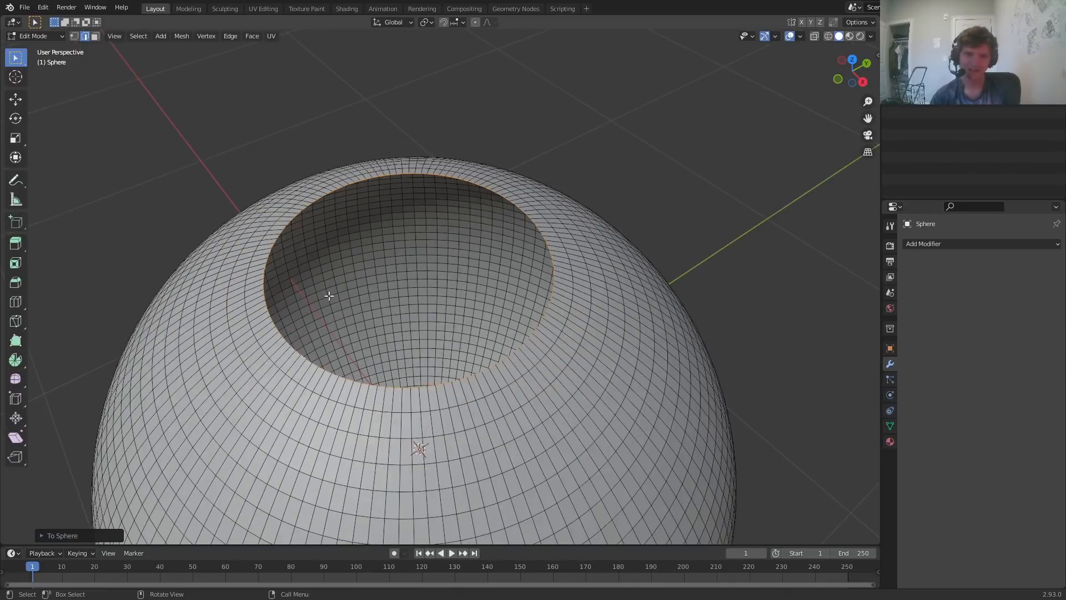
middle_click_drag(328, 295, 331, 265)
middle_click_drag(418, 82, 417, 301)
key("e")
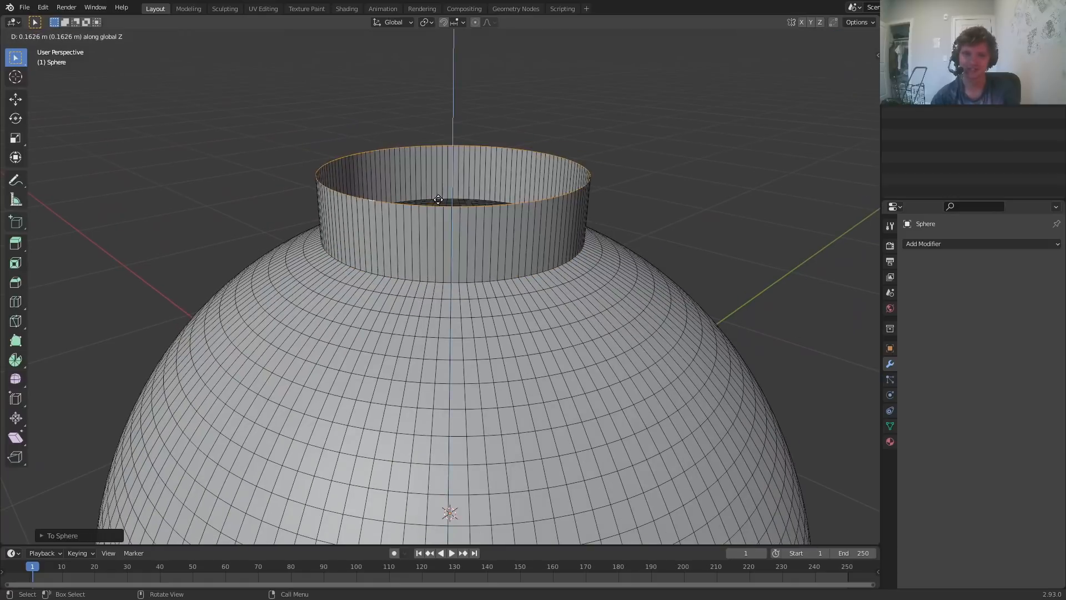
left_click(442, 181)
key("f")
Bevel the edge loop where the neck meets the sphere, about 0.03 m wide with multiple segments, and return to Object Mode
scroll(511, 192, "up", 2)
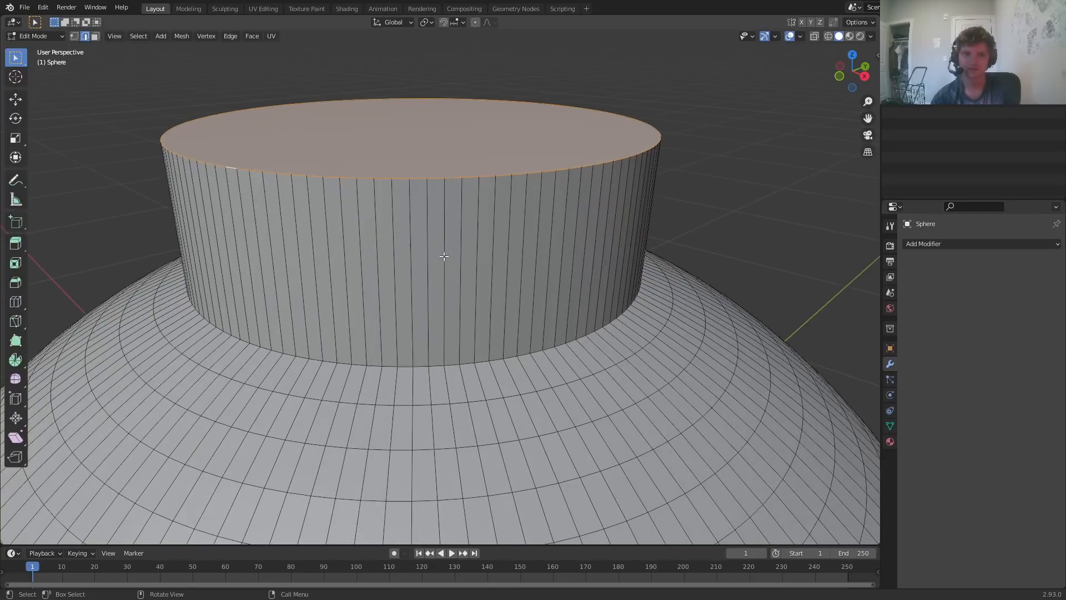
scroll(442, 255, "up", 2)
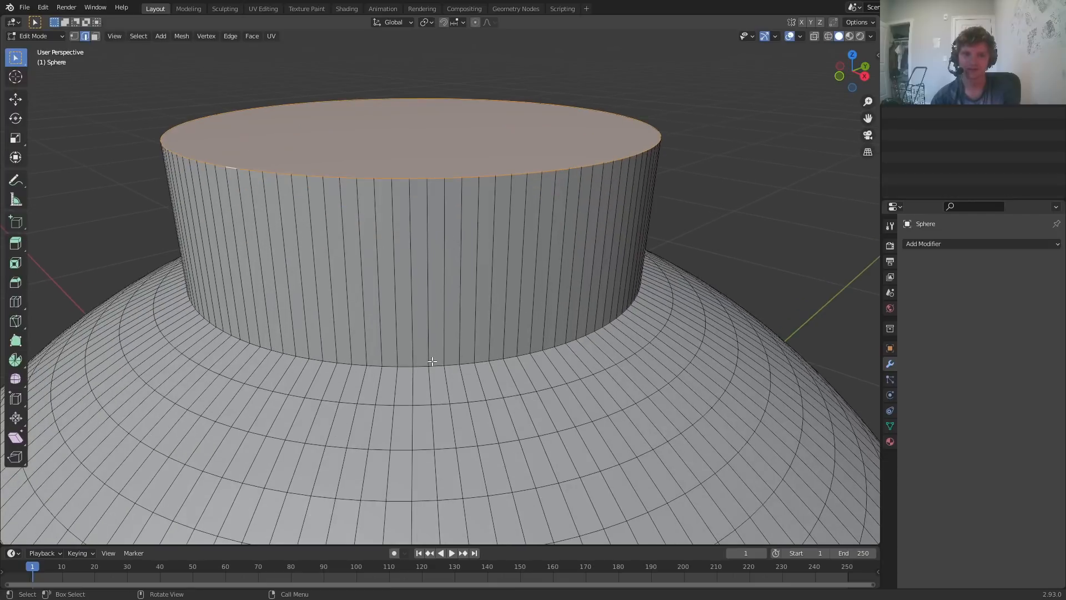
key("alt")
left_click(404, 364, "alt")
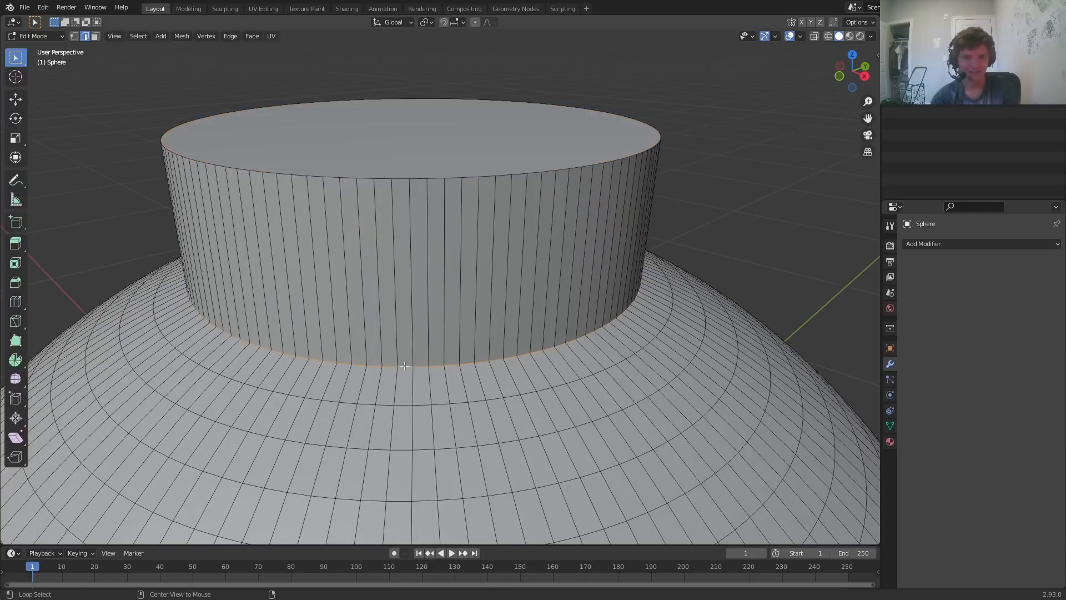
scroll(404, 365, "up", 2)
key("ctrl+b")
scroll(621, 377, "up", 6)
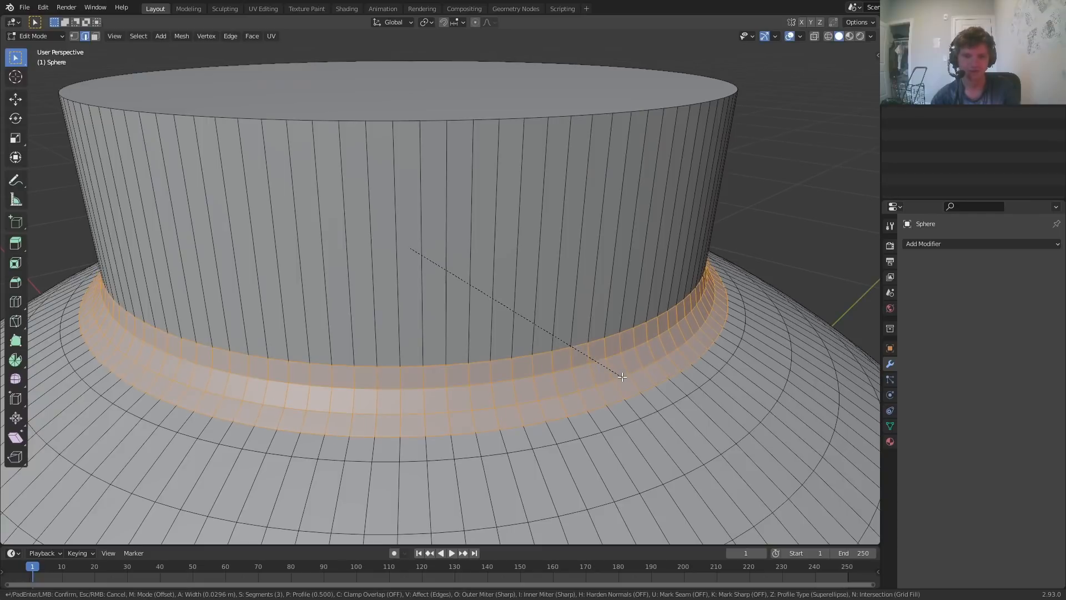
left_click(622, 377)
key("Tab")
scroll(568, 372, "down", 5)
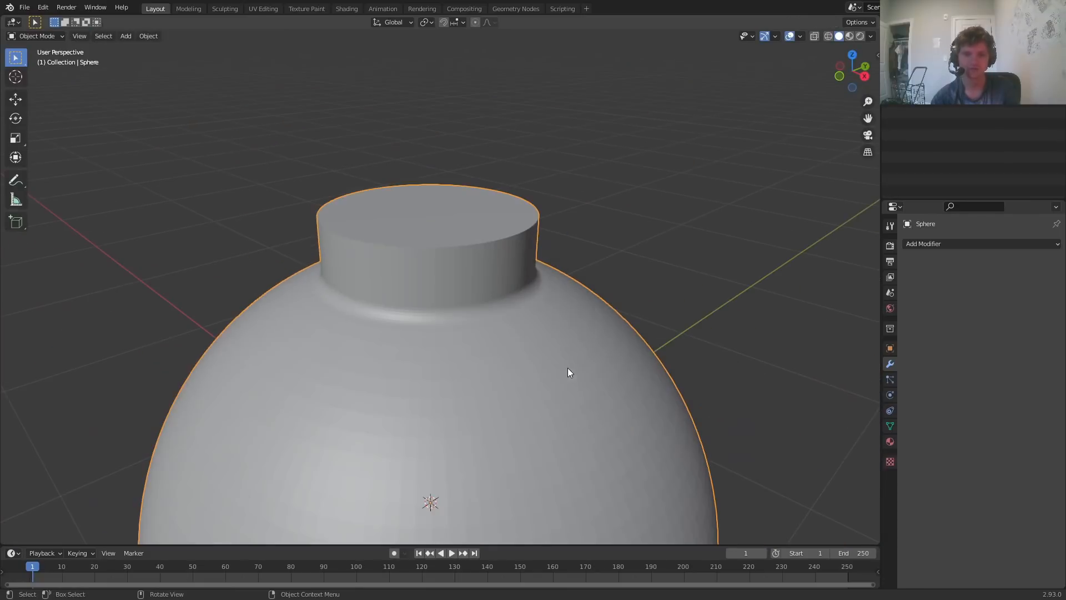
In Edit Mode, bevel the rim of the neck's top face about 0.045 m wide with 7 segments
key("Tab")
scroll(548, 269, "up", 3)
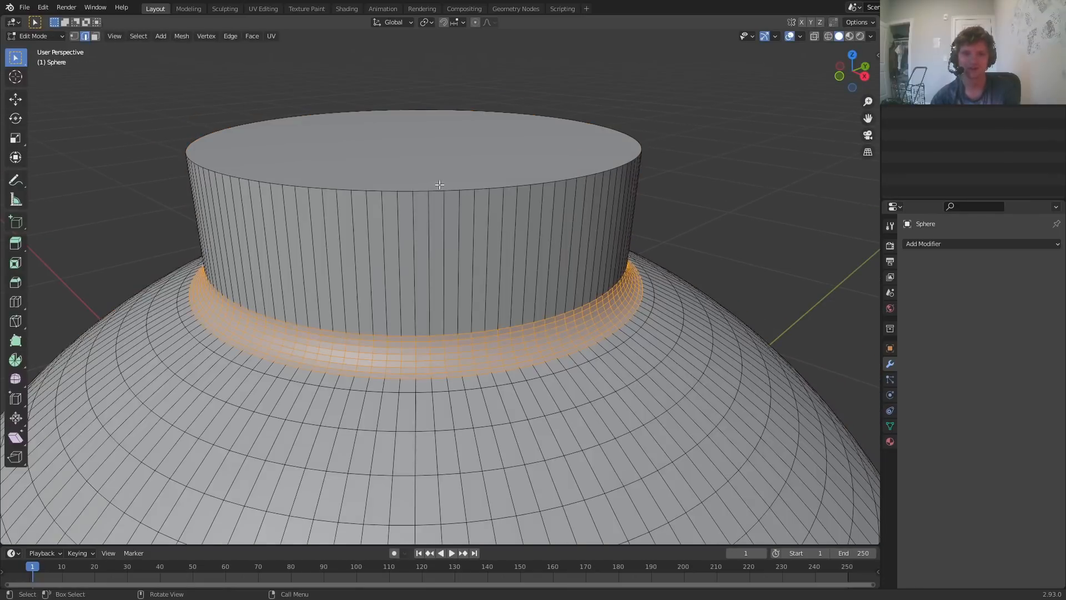
left_click(433, 163)
key("ctrl+b")
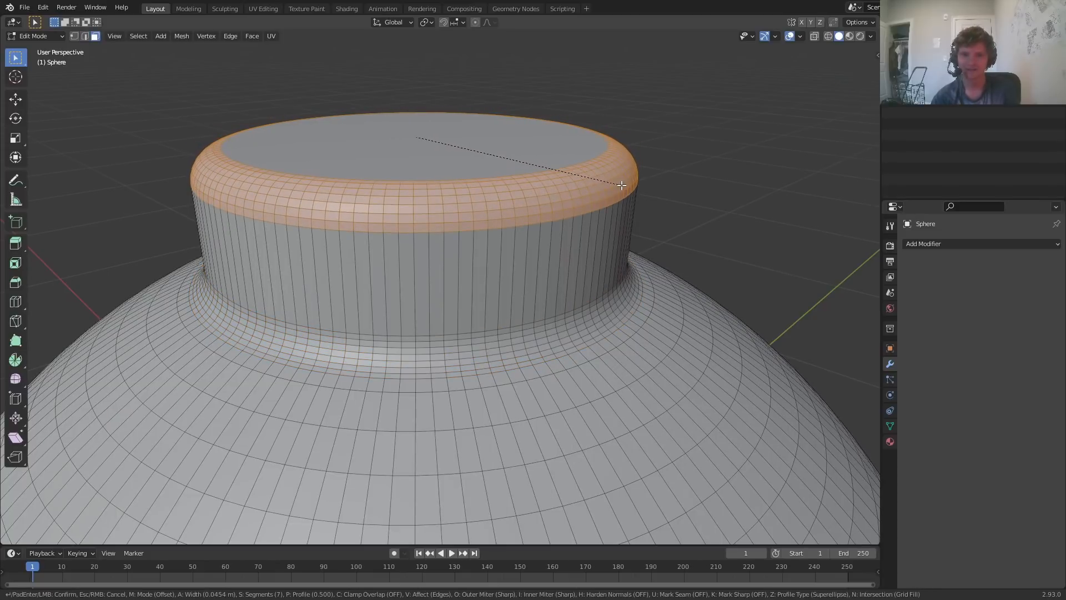
left_click(621, 185)
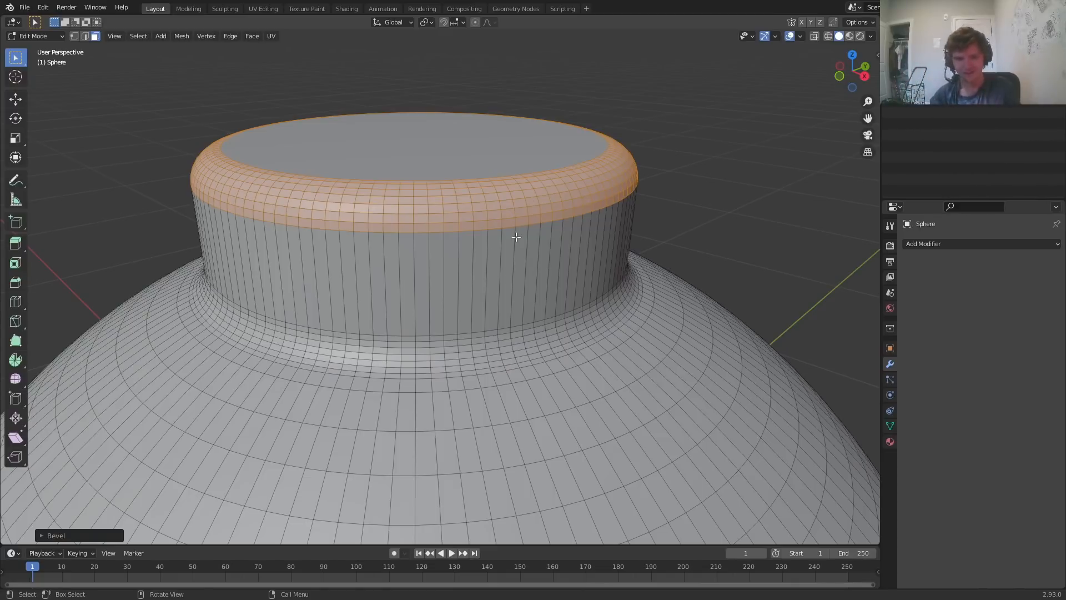
Lower the neck's beveled top rim by about 0.04 m along Z in Edit Mode
key("Tab")
scroll(512, 238, "down", 6)
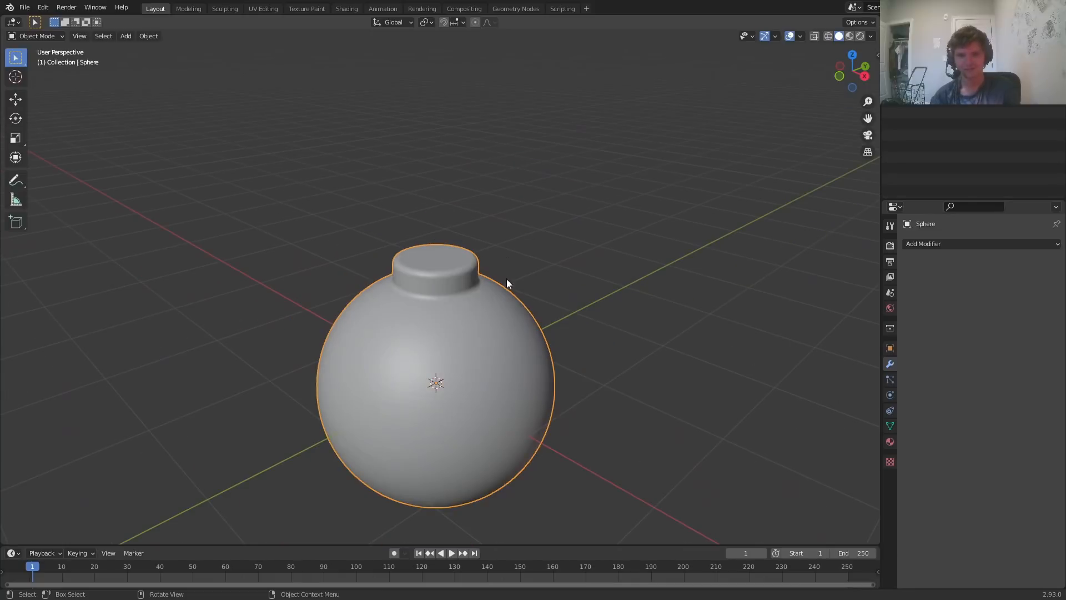
scroll(506, 284, "down", 3)
middle_click_drag(502, 302, 479, 292)
scroll(478, 290, "up", 6)
key("Tab")
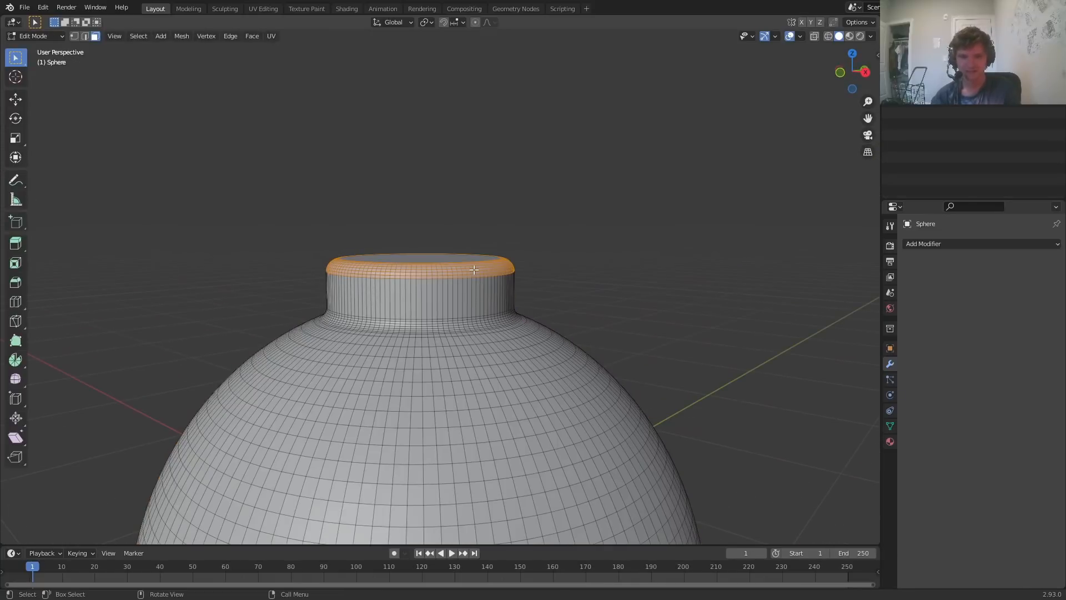
key("g")
key("z")
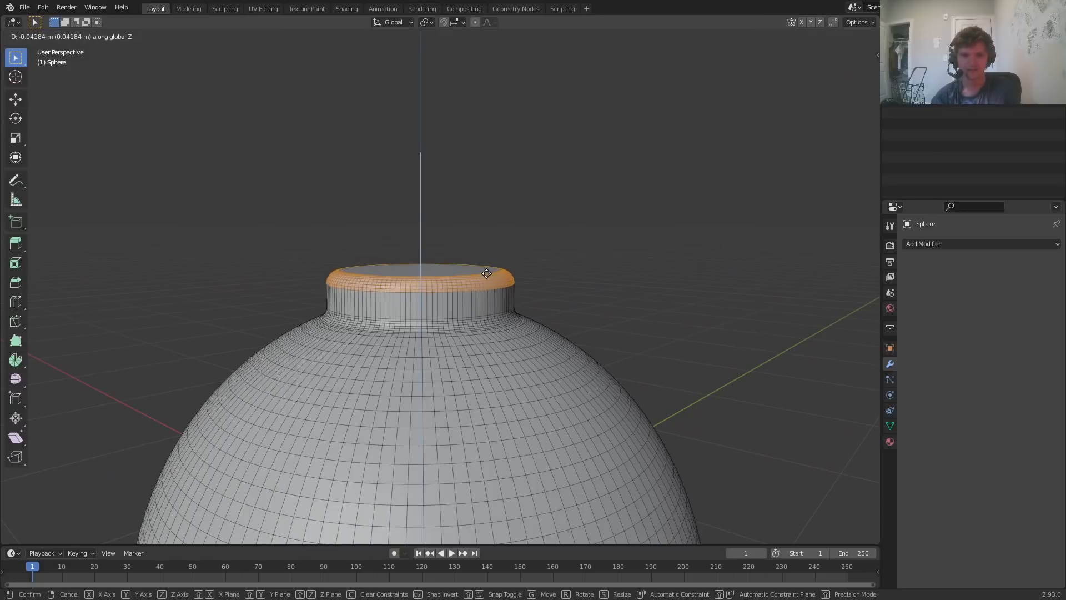
left_click(486, 273)
Return to Object Mode and apply Shade Smooth to the bomb body
key("Tab")
scroll(499, 274, "down", 4)
scroll(499, 275, "up", 5)
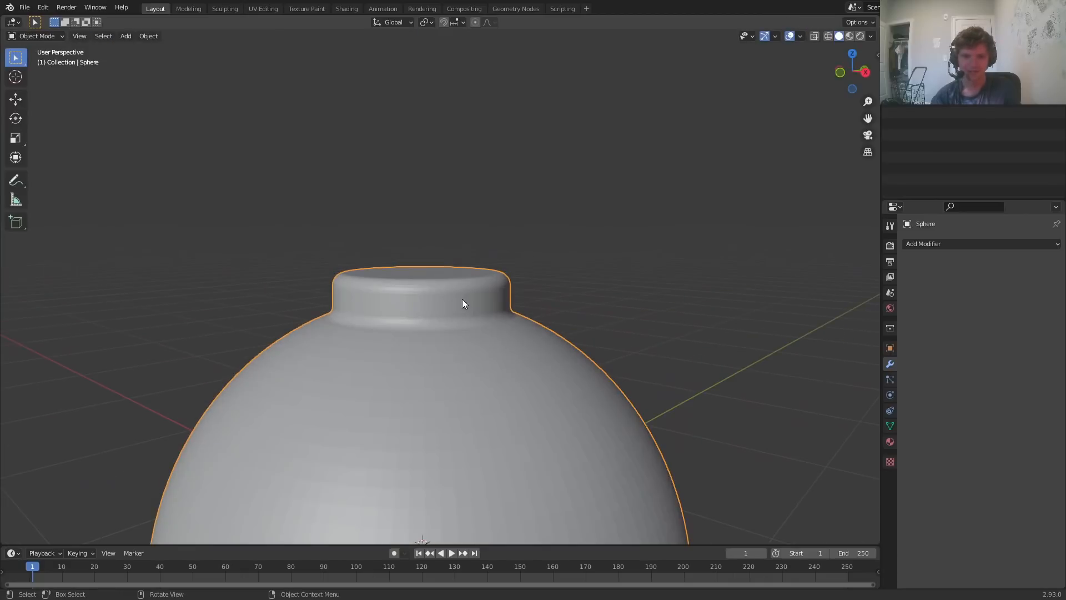
right_click(461, 299)
left_click(439, 279)
scroll(486, 315, "down", 5)
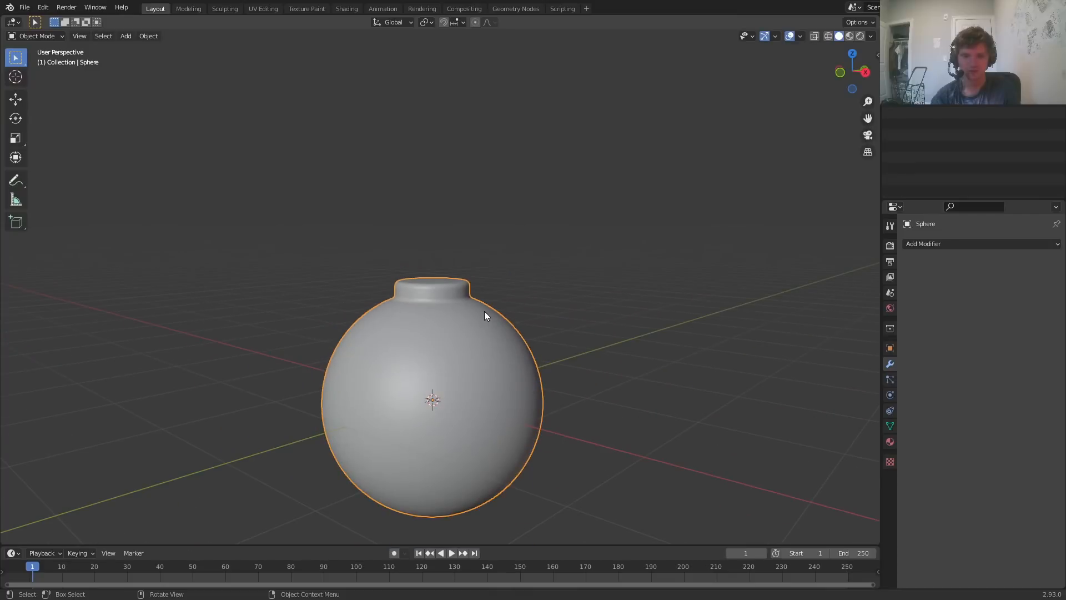
Switch to the right orthographic view and add a Bezier curve for the fuse
left_click(866, 72)
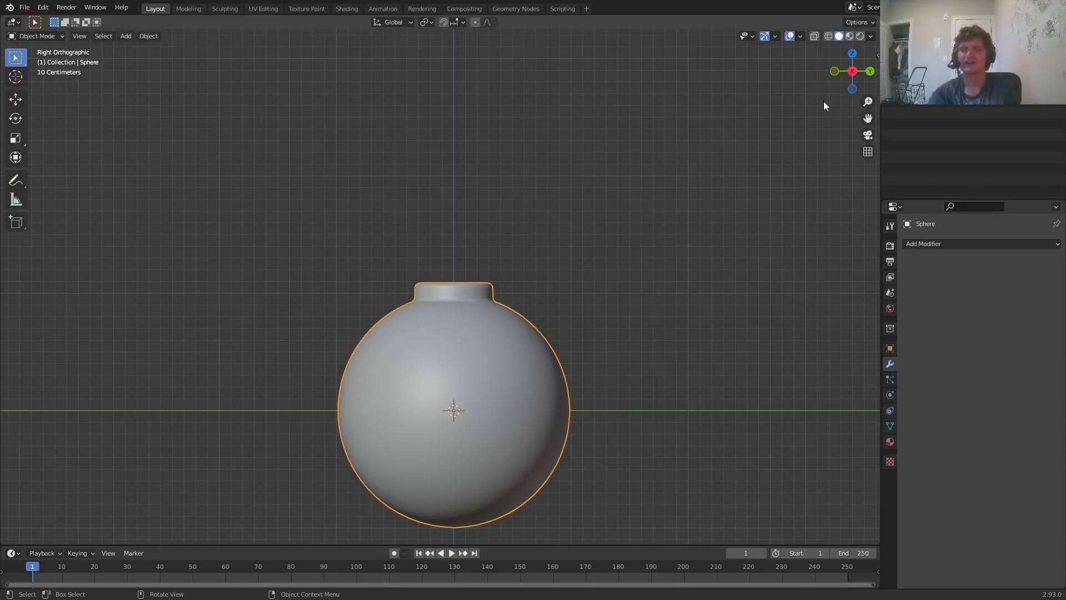
scroll(470, 259, "up", 4)
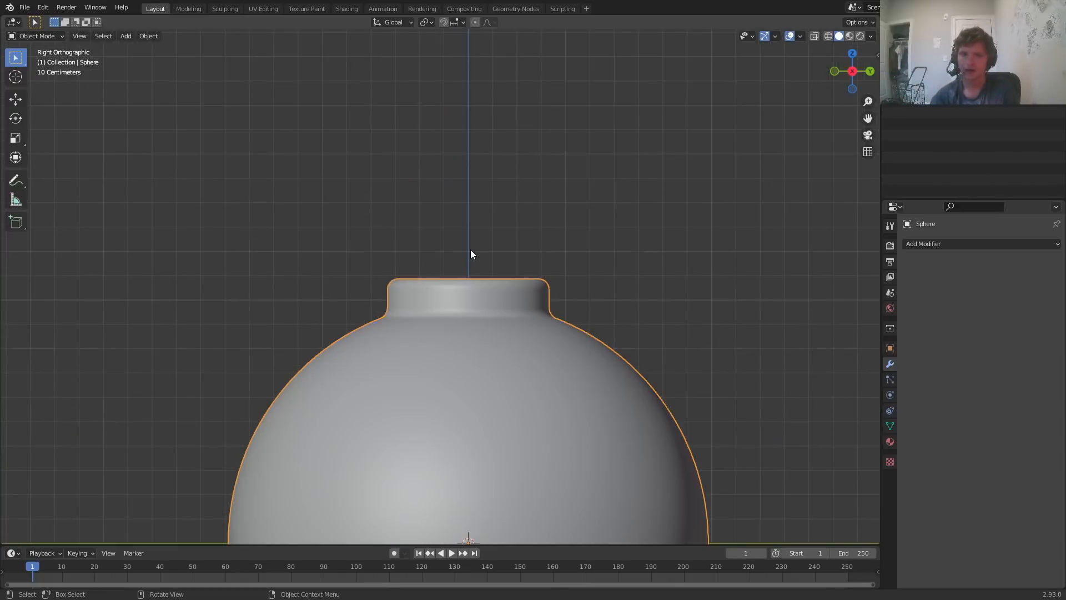
middle_click_drag(544, 215, 482, 228, "shift")
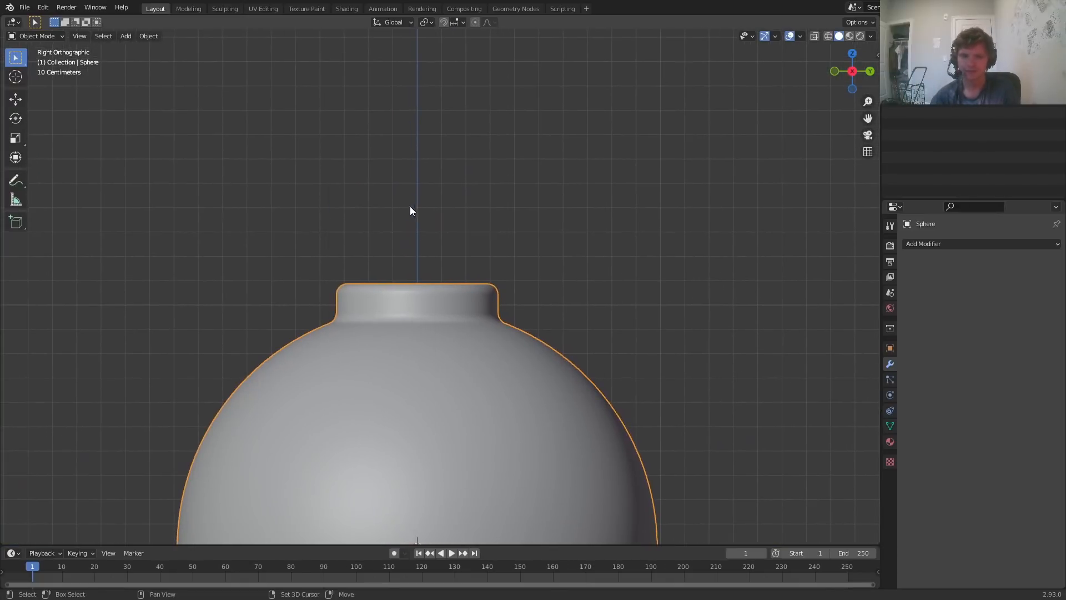
key("shift+a")
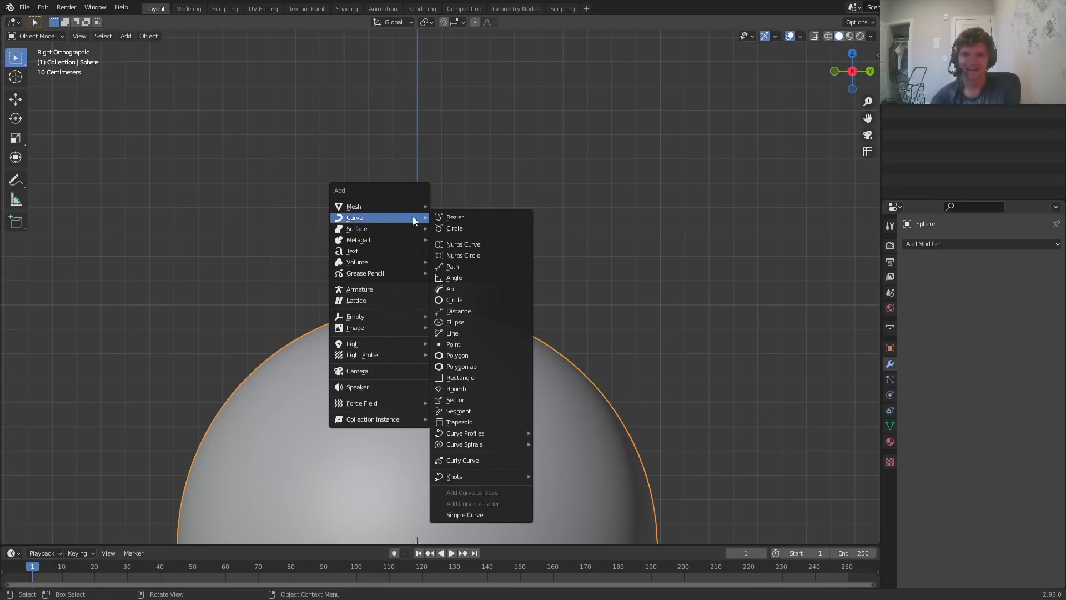
left_click(465, 224)
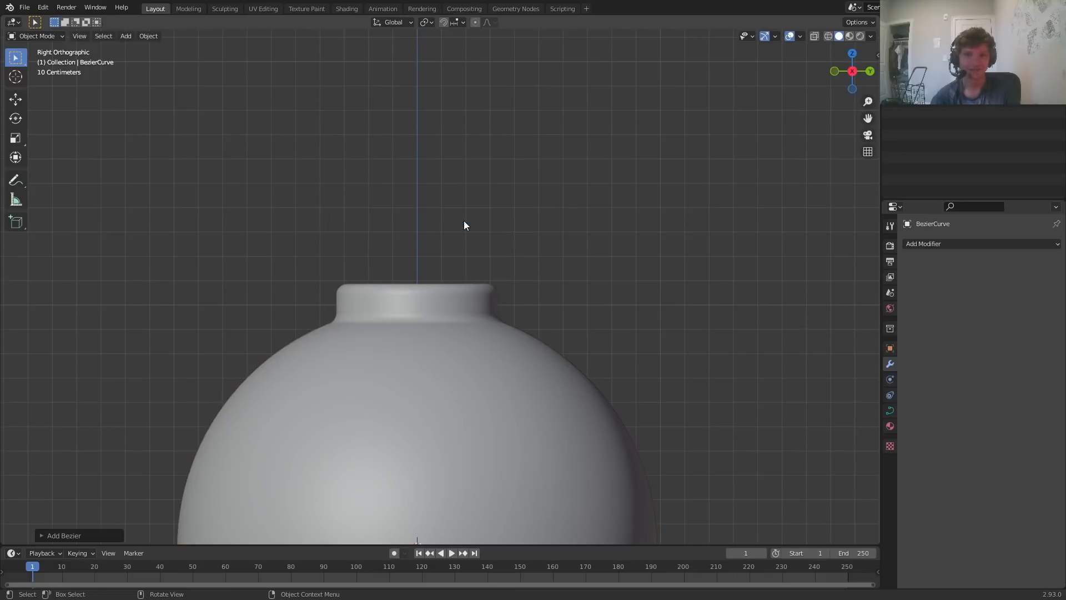
Enter Edit Mode on the Bezier curve and move all its points up along Z to above the bomb's neck
scroll(465, 225, "down", 6)
key("Tab")
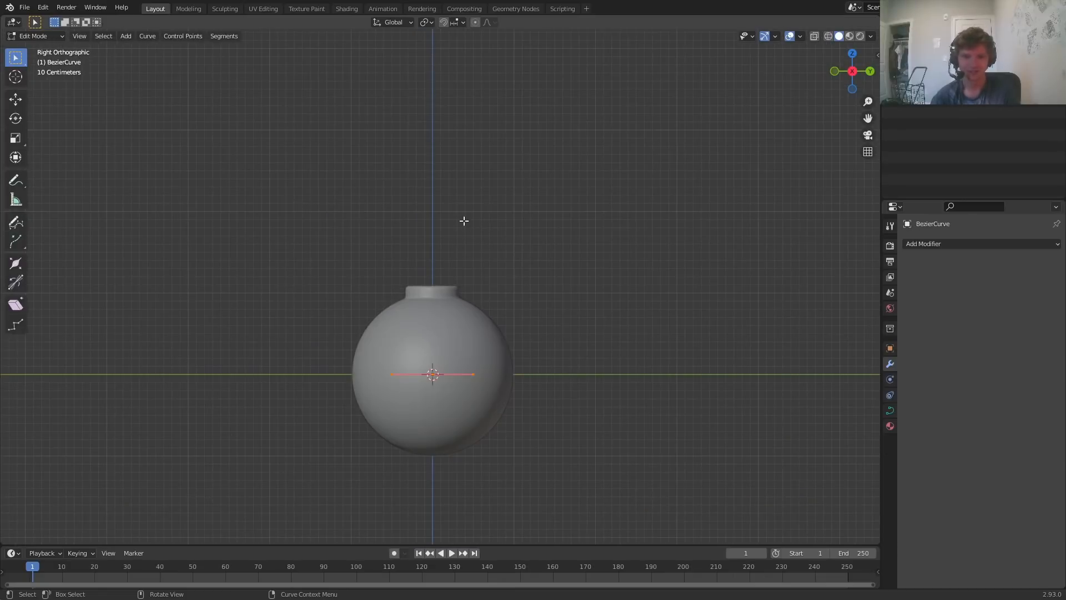
key("g")
key("z")
left_click(459, 91)
scroll(466, 185, "up", 3)
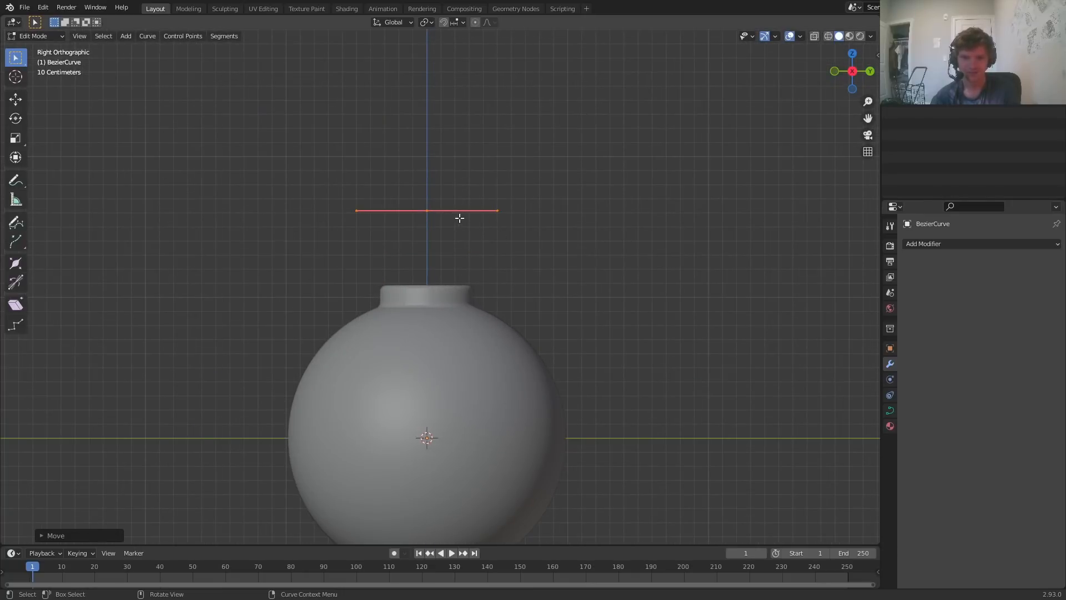
Rotate the curve's points 90 degrees about the X axis so the curve stands upright
mouse_move(459, 219)
middle_mouse_down()
mouse_move(478, 231)
mouse_move(463, 226)
middle_mouse_up()
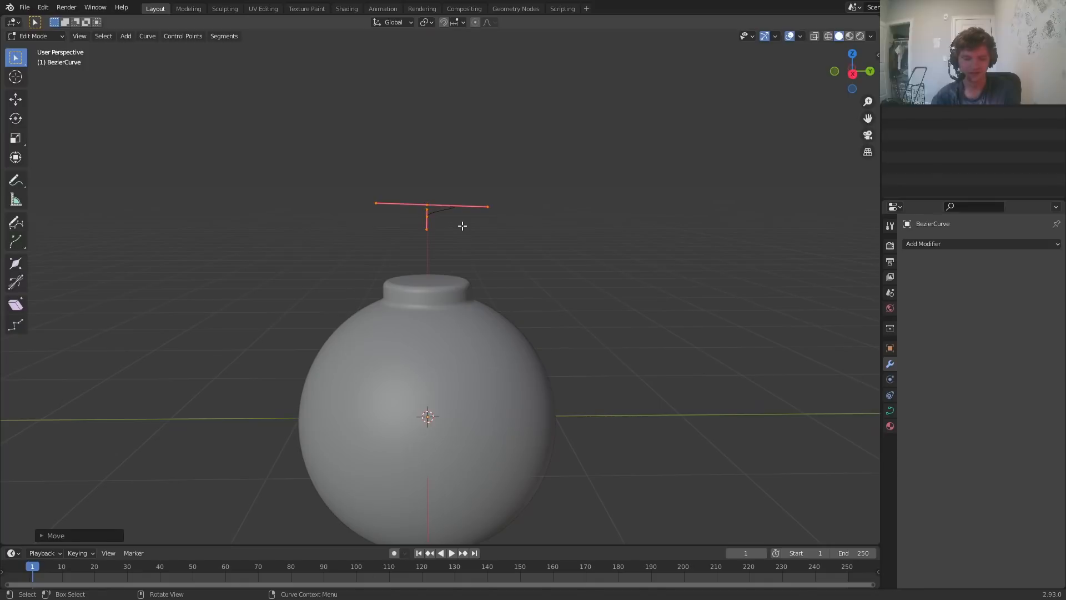
key("r")
key("y")
key("9")
key("0")
key("Return")
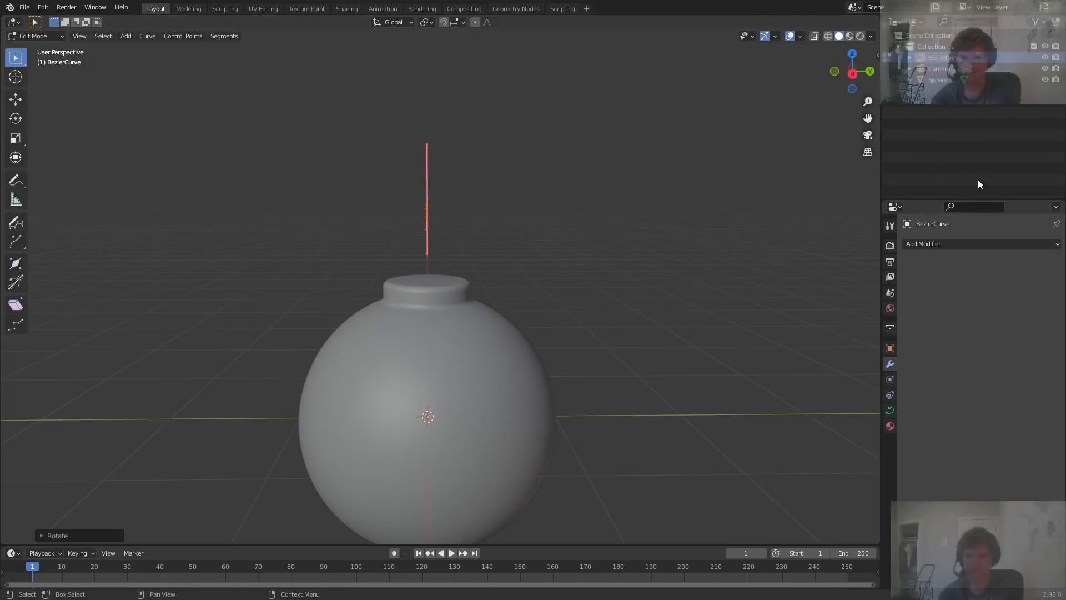
In front view, move the curve about 1 m along X and -0.54 m along Z, placing its start at the neck's top centre
left_click(835, 72)
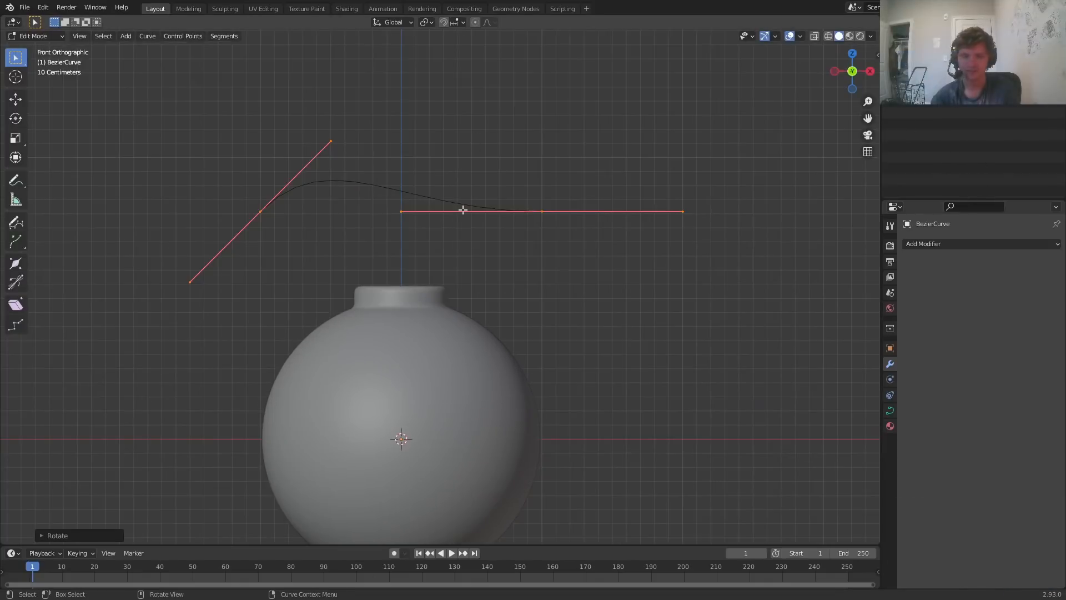
scroll(298, 181, "up", 3)
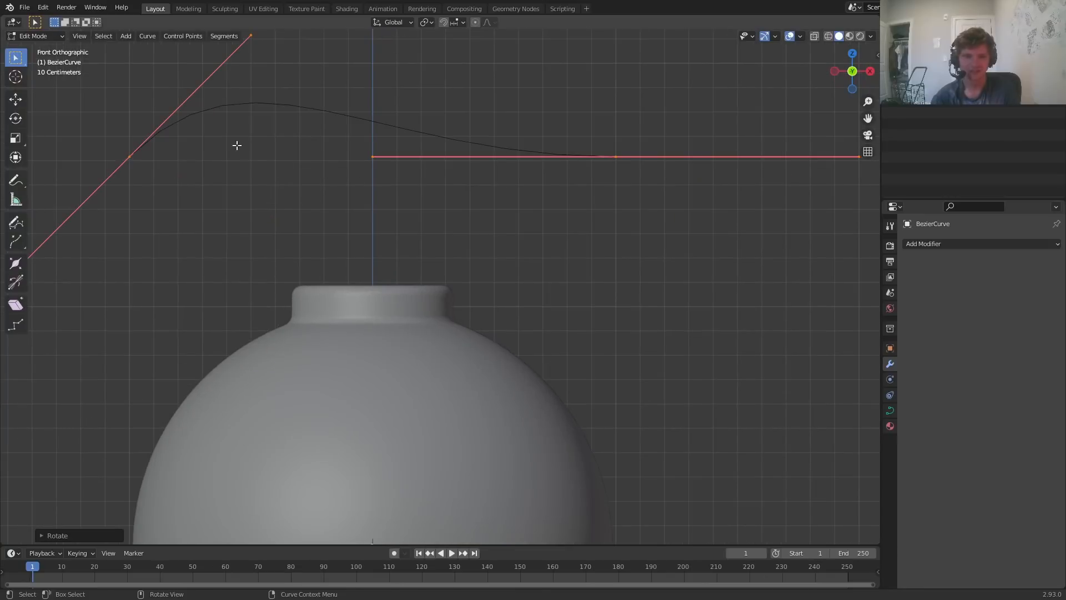
key("g")
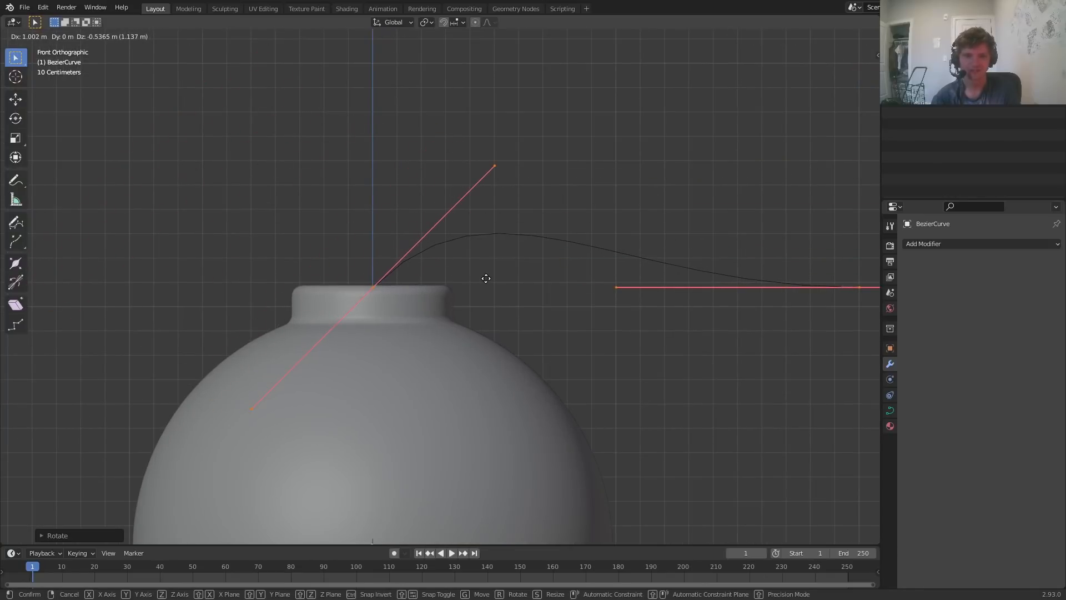
left_click(481, 279)
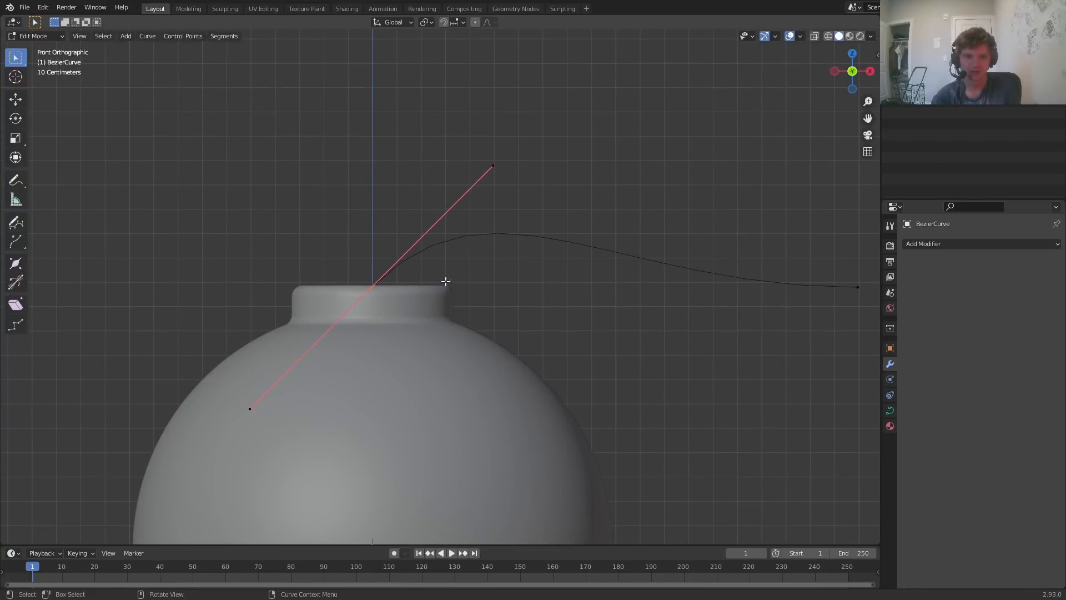
Rotate the handles of the curve's start point so they stand vertical at the neck's top centre
scroll(446, 281, "up", 4)
key("r")
left_click(367, 177)
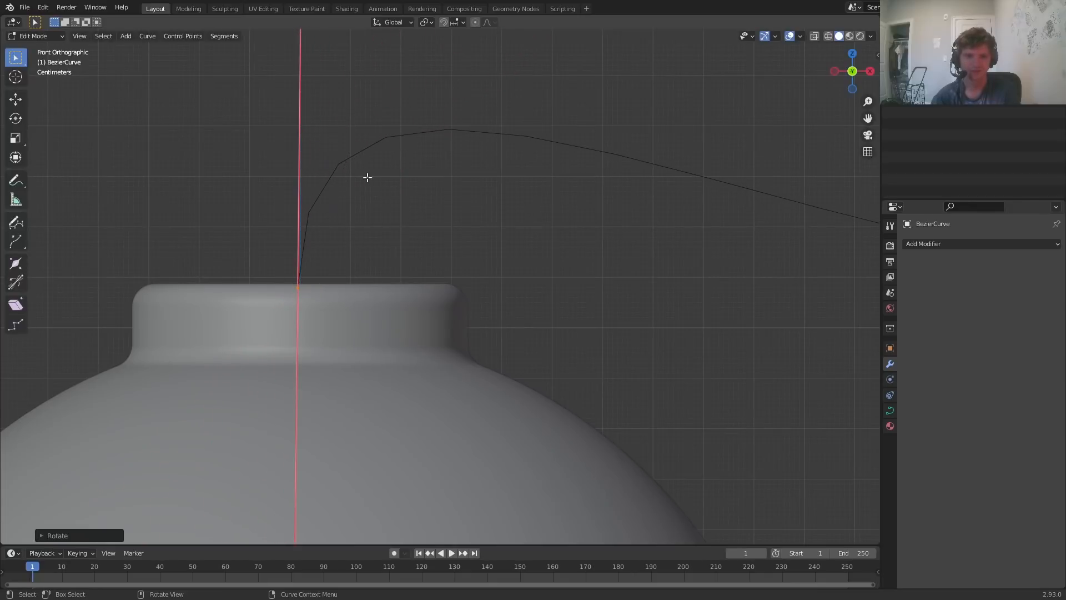
Move the curve's end point about 0.81 m along X toward the neck and rotate its handles to slope downward
scroll(447, 238, "down", 5)
left_click_drag(599, 324, 718, 228)
key("g")
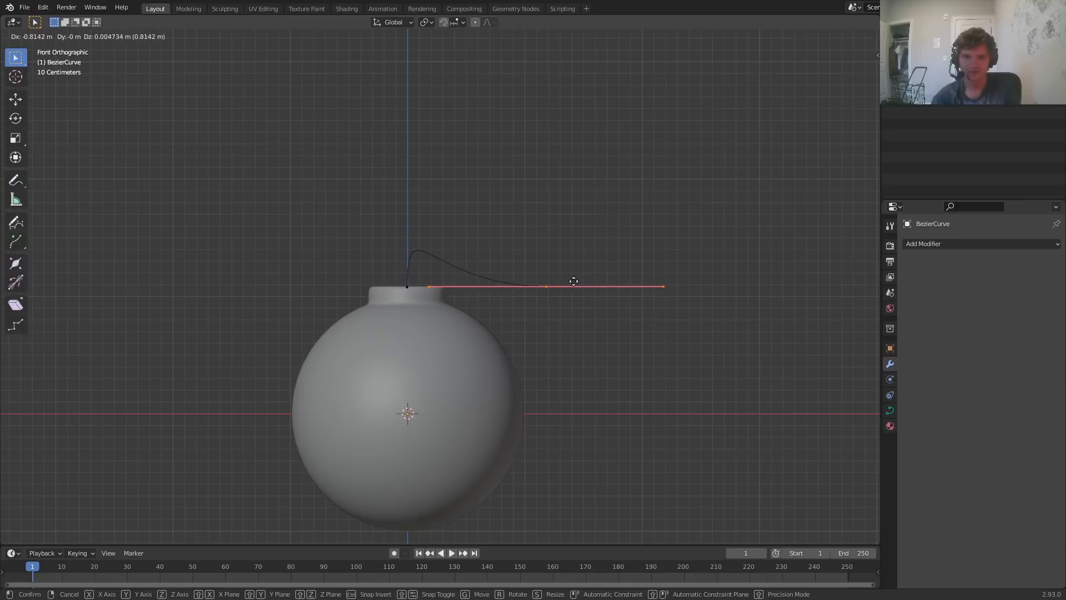
left_click(573, 281)
key("r")
left_click(642, 267)
Nudge the curve's start point onto the vertical centre axis at the top of the neck
scroll(367, 306, "up", 4)
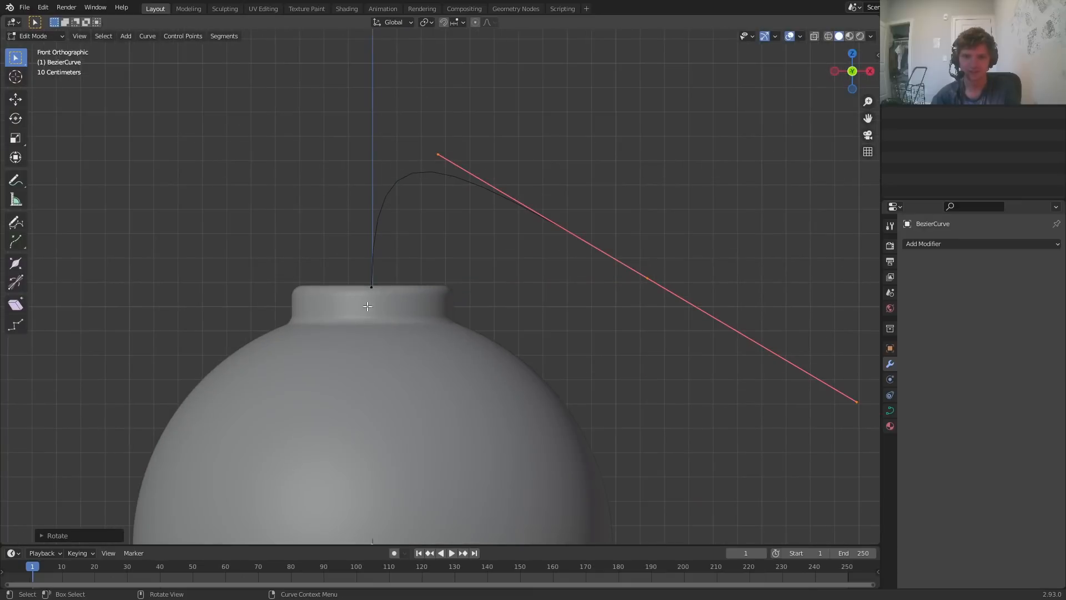
left_click(371, 288)
key("g")
left_click(481, 243)
Move the curve's end point lower and closer to the neck, and rotate its handles to a slightly flatter slope
left_click_drag(603, 305, 730, 253)
key("g")
left_click(645, 311)
key("r")
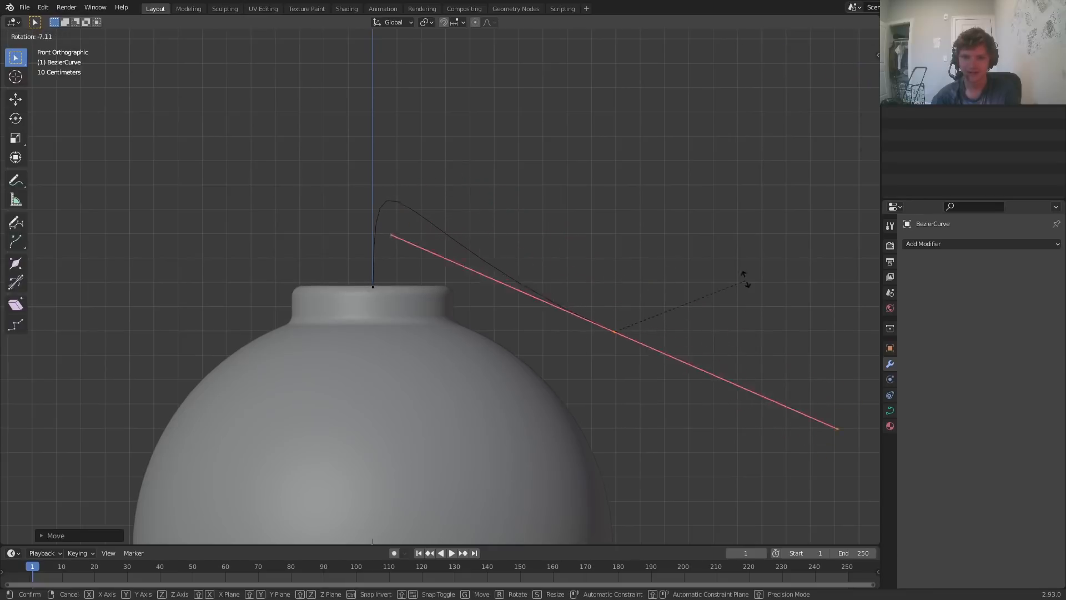
left_click(750, 276)
Scale down the handles of the curve's start point to lower the fuse's first bend
left_click(373, 287)
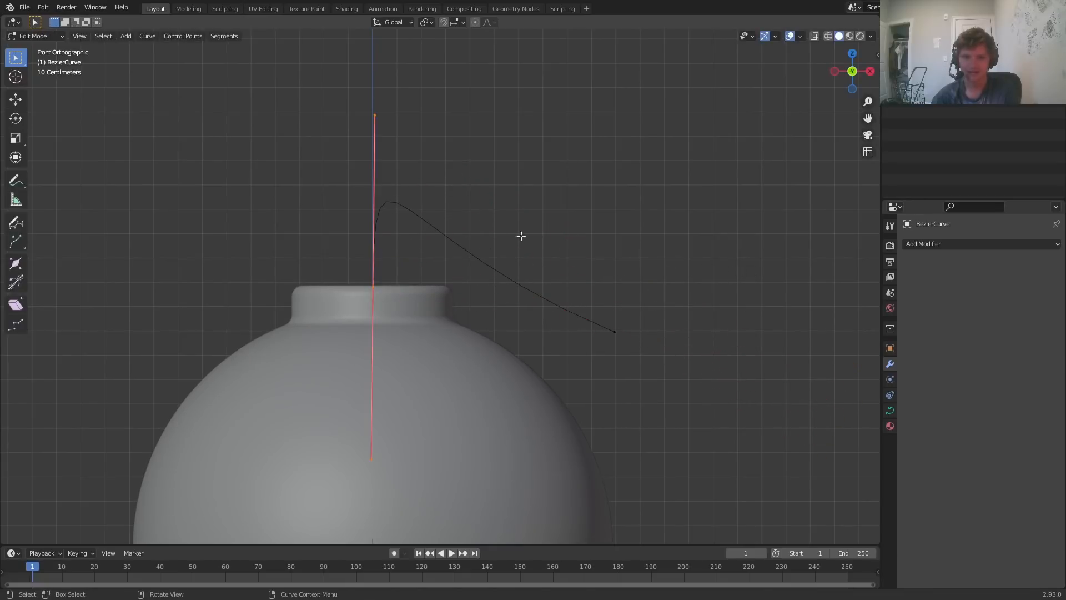
key("s")
left_click(480, 248)
Raise the curve's end point, shorten its handles and rotate them about -20 degrees until nearly level
left_click_drag(567, 348, 654, 291)
key("s")
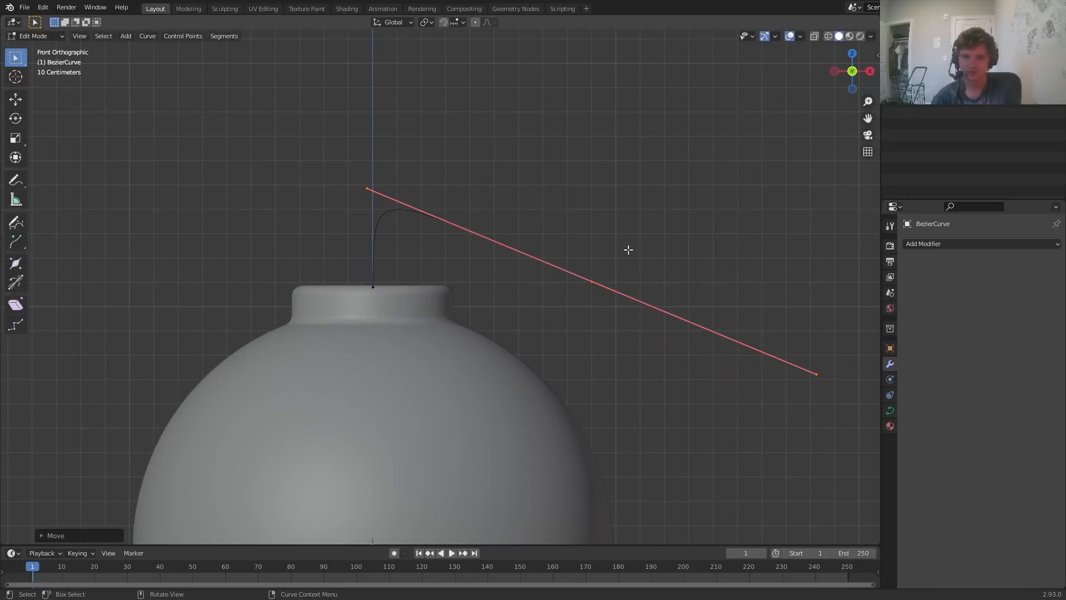
key("r")
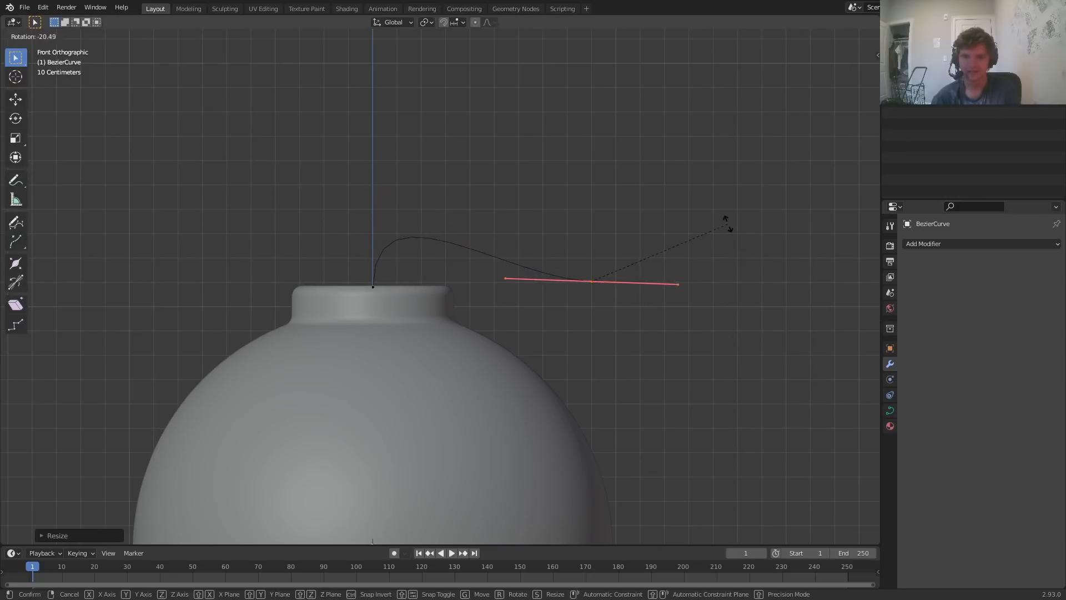
left_click(726, 222)
Rotate the end point's handles to slope upward and move the point up and closer to the neck
key("r")
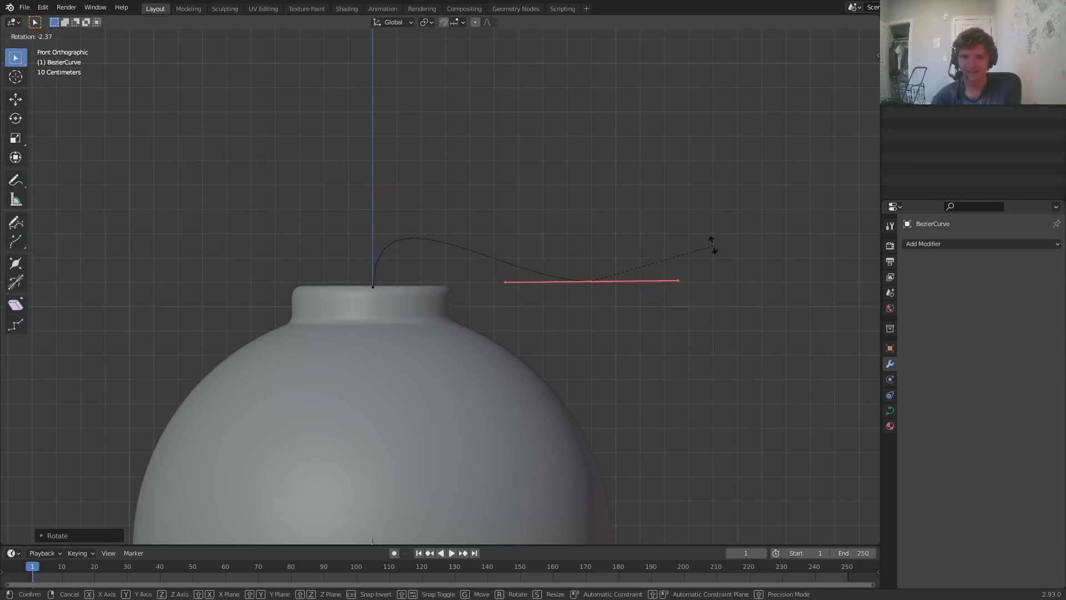
left_click(688, 219)
key("g")
left_click(646, 200)
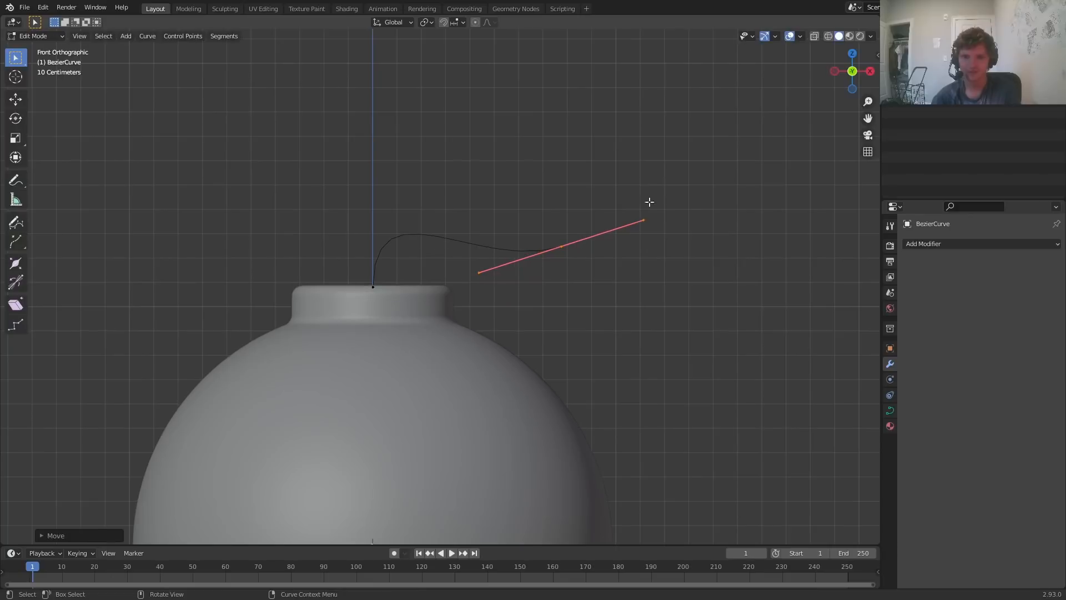
Try moving the fuse's end point farther out with rotated, enlarged handles, and undo these changes
scroll(545, 238, "down", 5)
key("g")
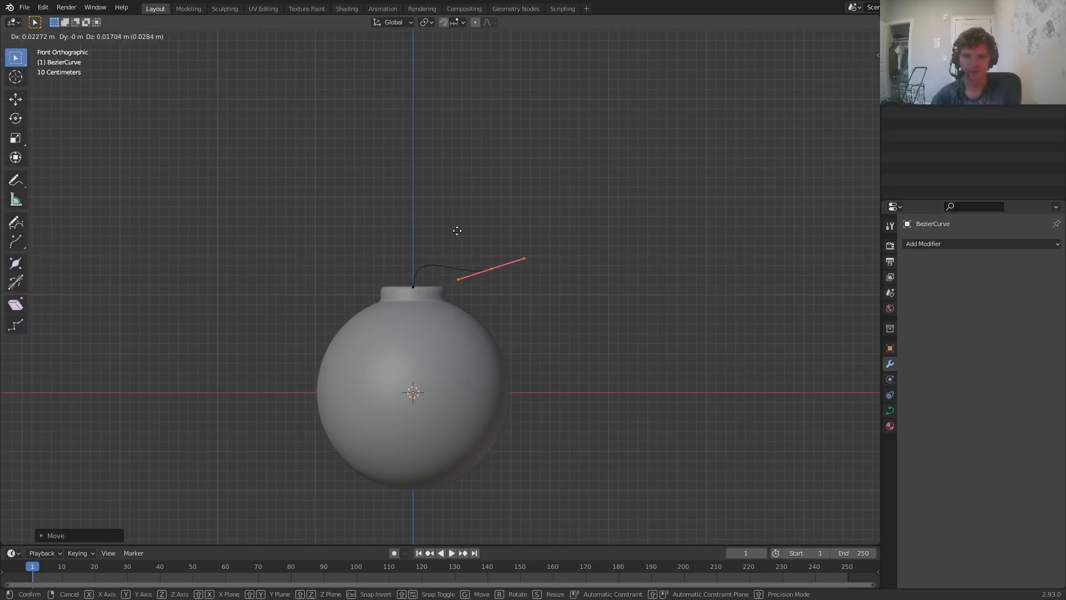
left_click(622, 230)
key("r")
left_click(787, 284)
key("s")
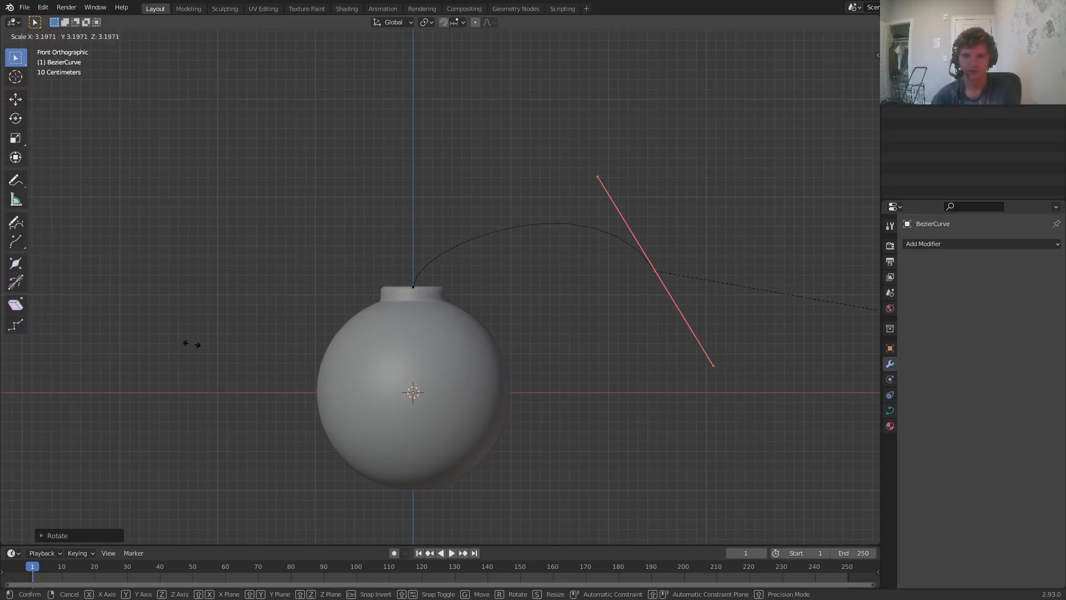
left_click(222, 311)
key("ctrl+z")
key("ctrl+z")
key("ctrl+z")
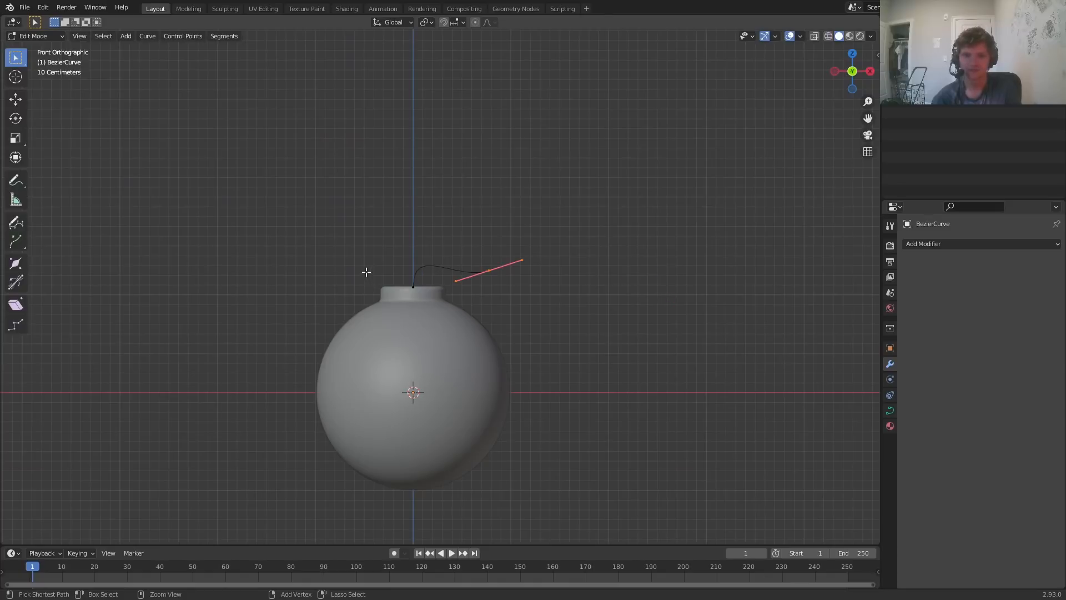
Raise the Bezier curve's preview resolution to 20 and on to 60
scroll(477, 253, "up", 3)
scroll(438, 260, "up", 5)
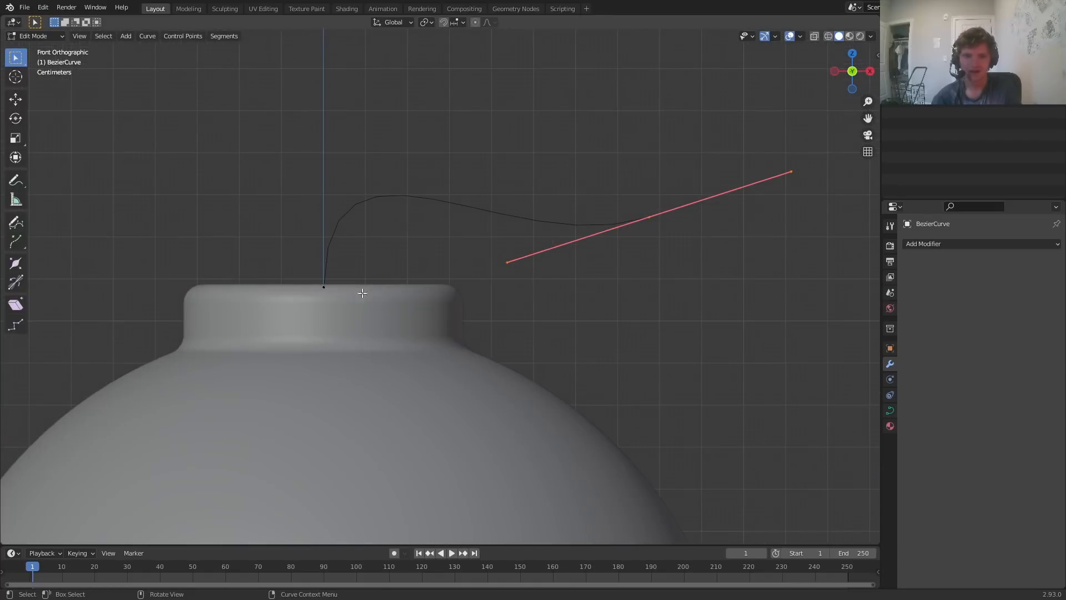
scroll(437, 248, "up", 5)
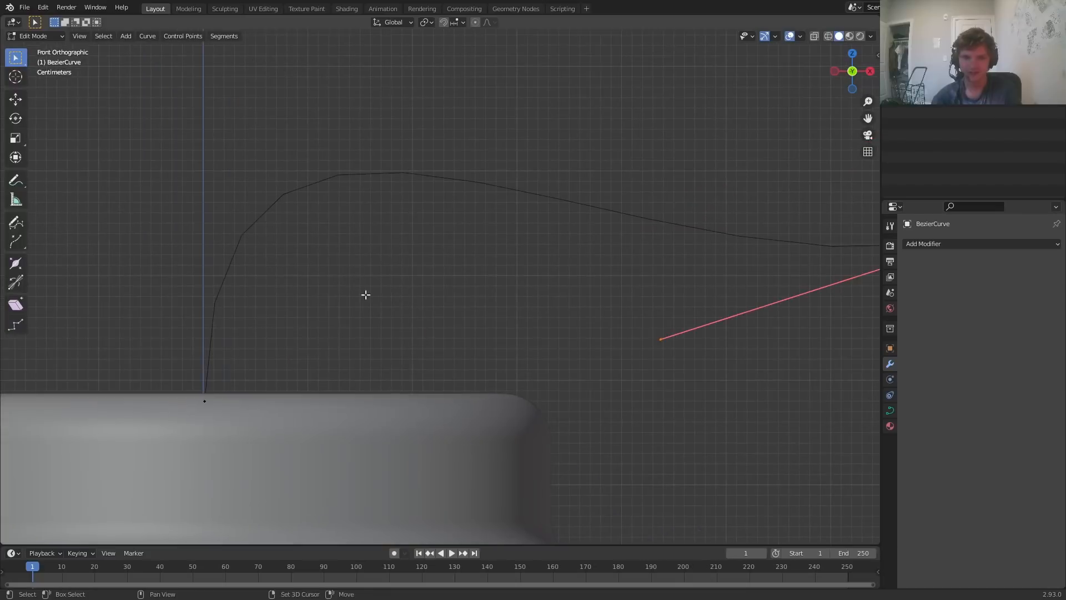
left_click(889, 411)
left_click(993, 290)
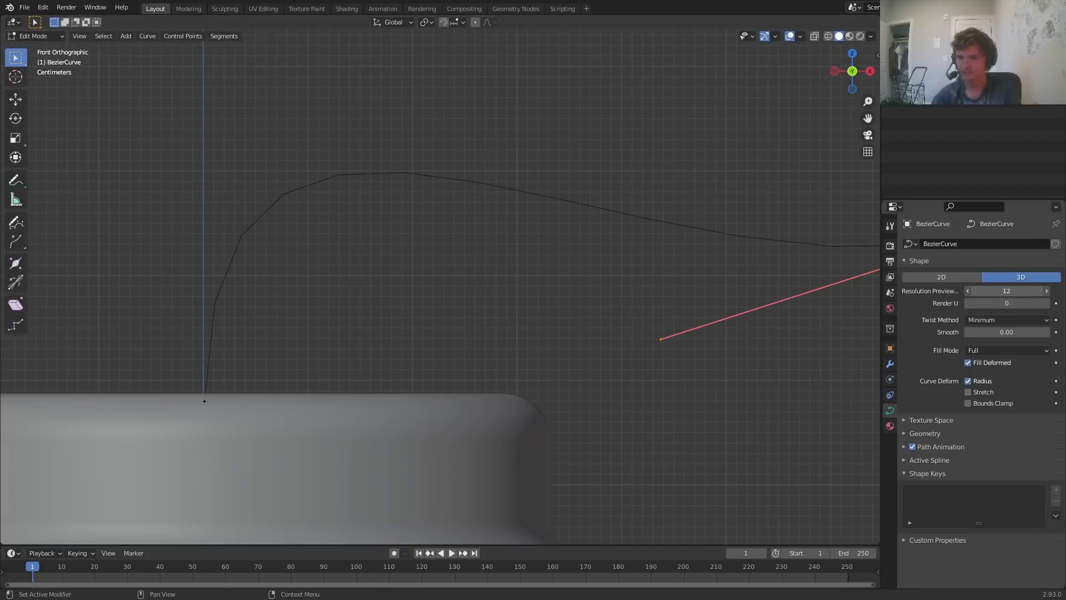
type("20")
key("Return")
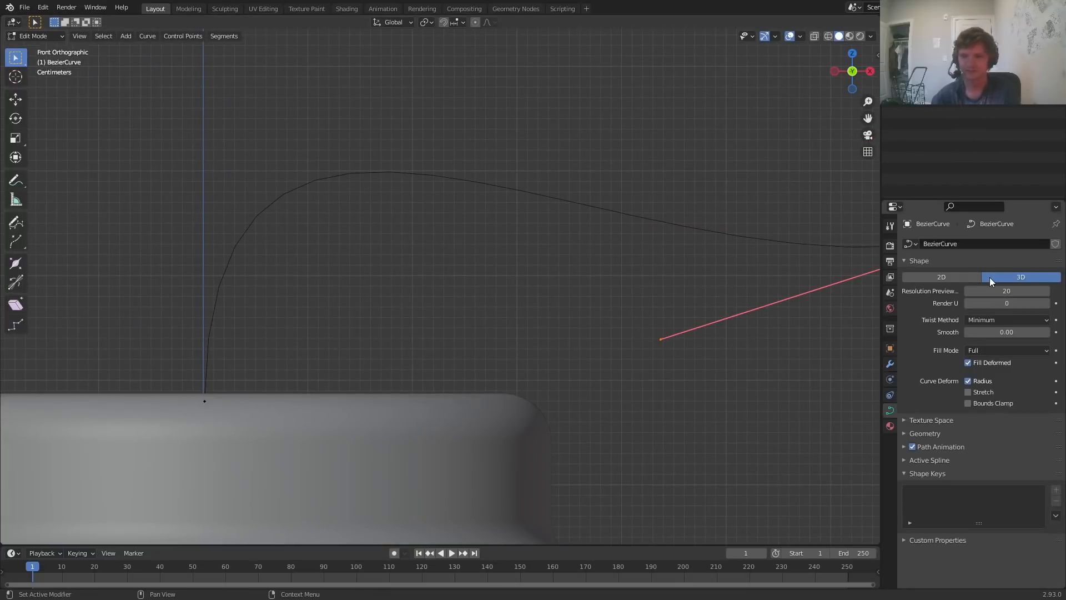
left_click(1011, 290)
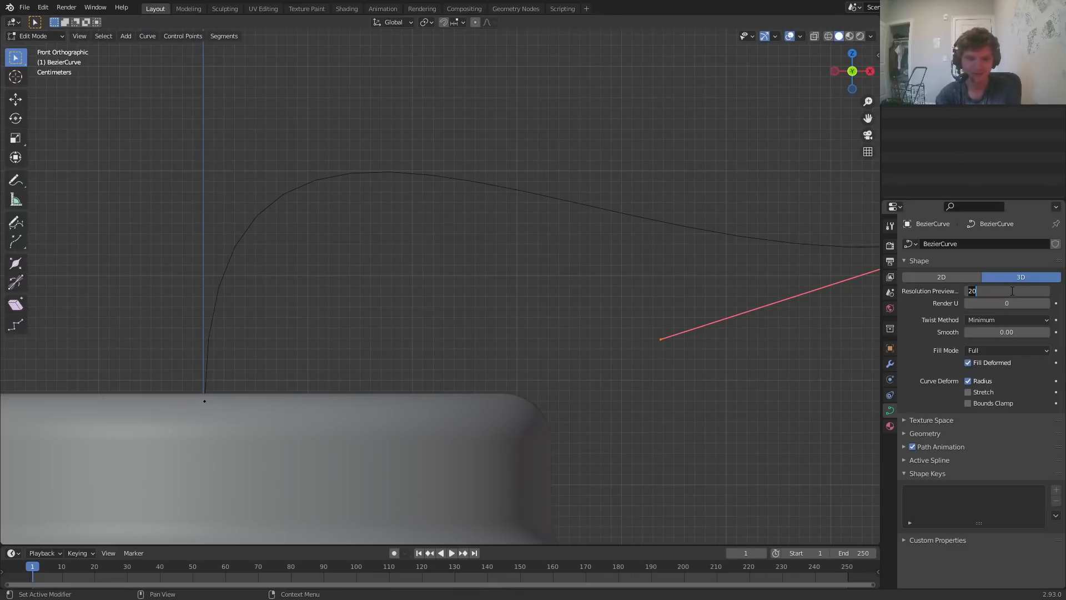
type("64")
key("Return")
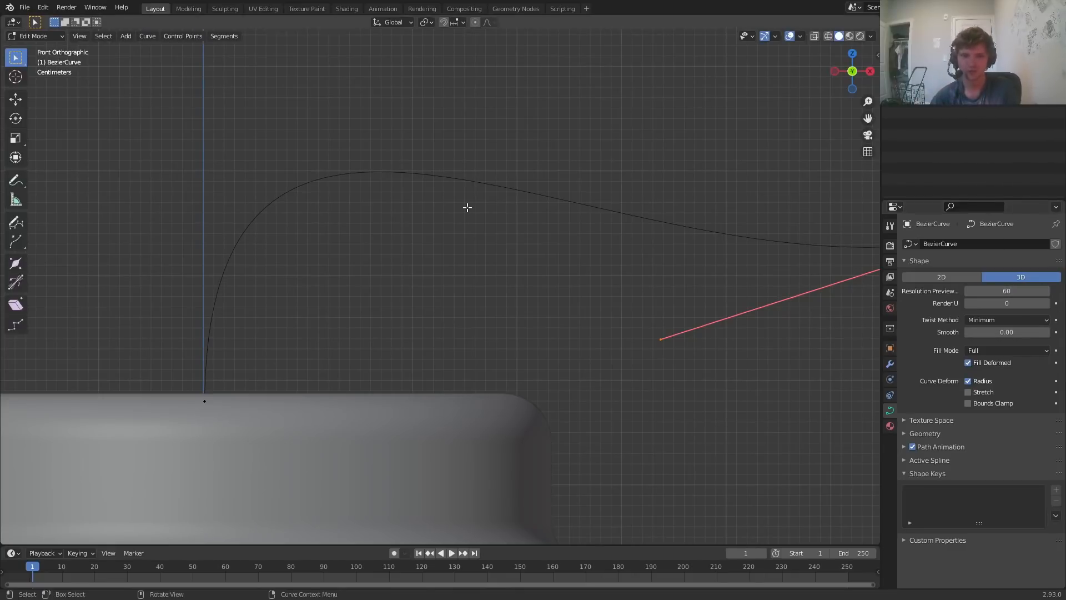
Open the Bezier curve's Geometry settings with the bevel options
scroll(360, 162, "down", 5)
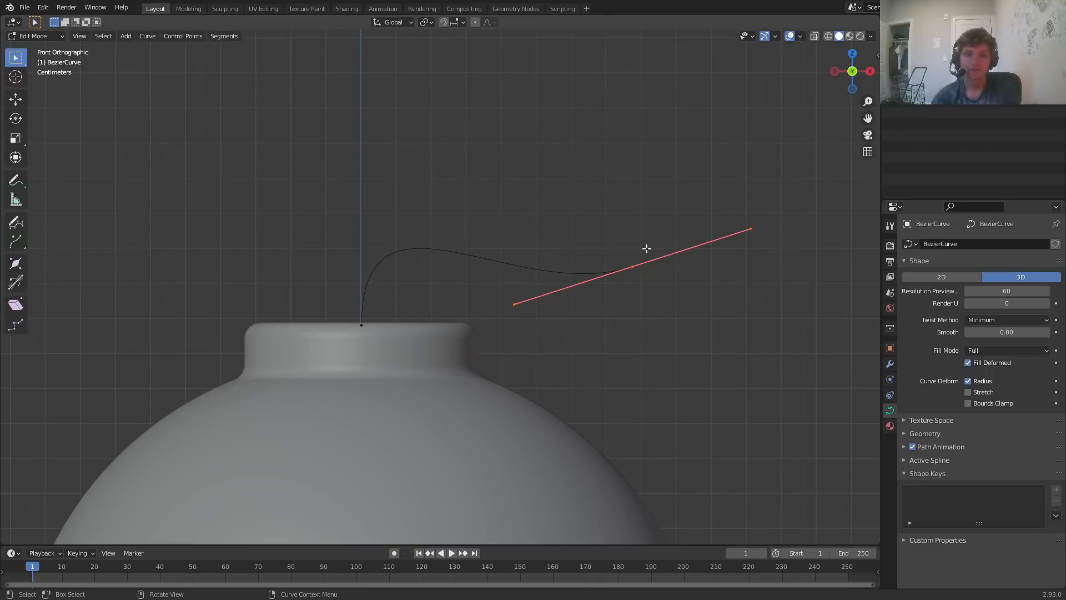
scroll(488, 262, "down", 6)
scroll(474, 269, "up", 4)
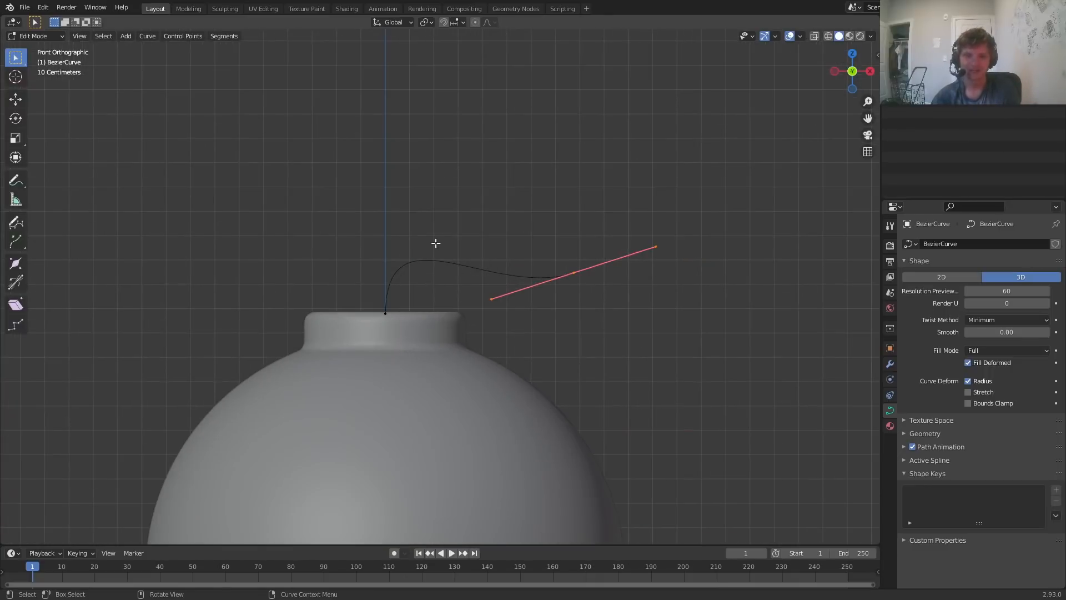
scroll(444, 267, "up", 4)
left_click(926, 433)
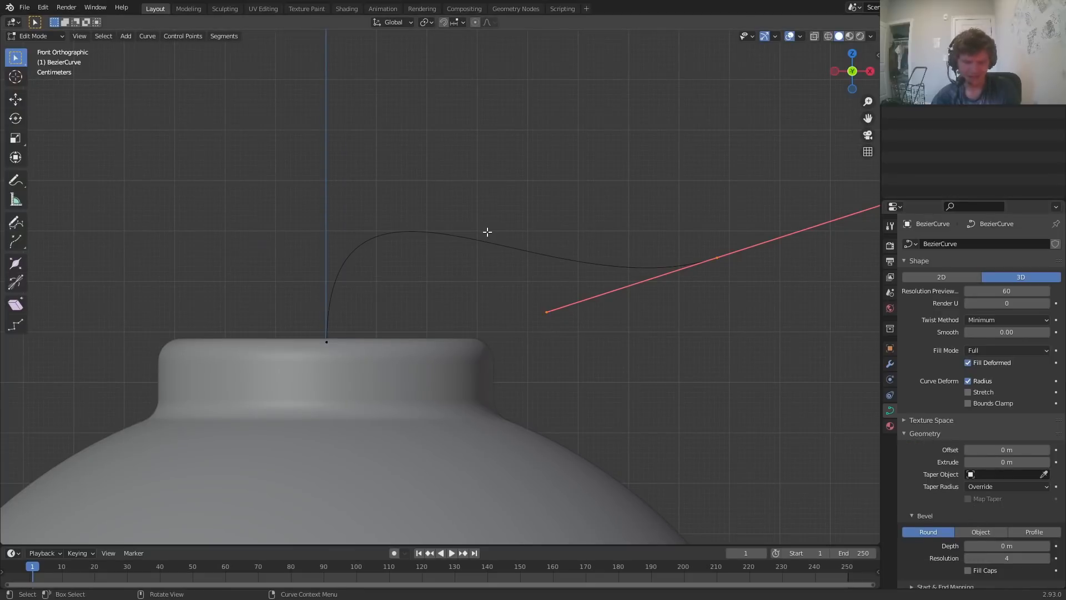
scroll(383, 242, "up", 1)
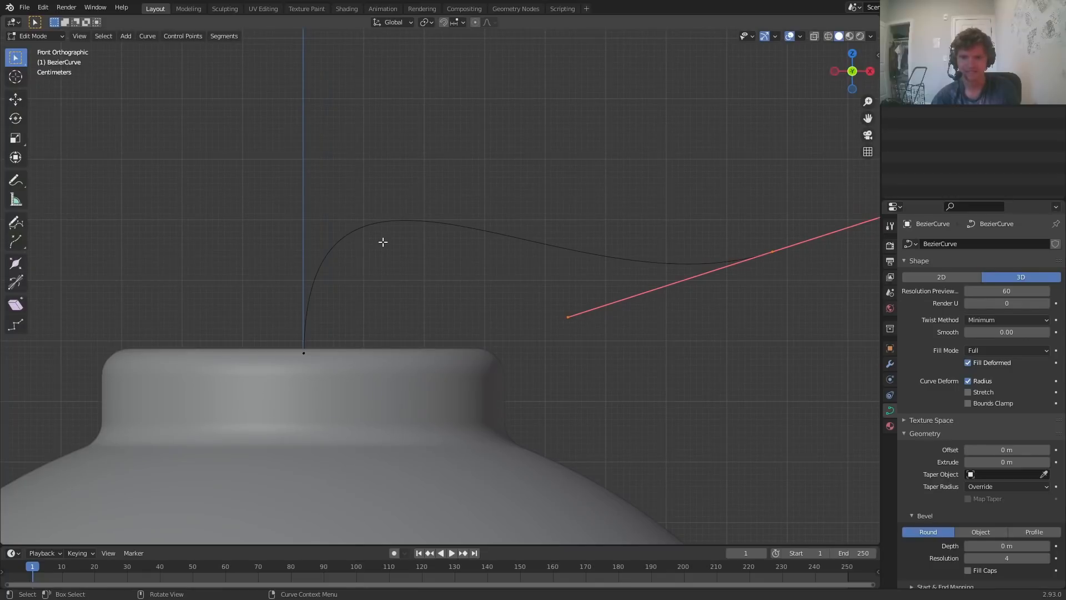
Save the file to the Desktop as bombavailableonpatreon.blend
key("ctrl+s")
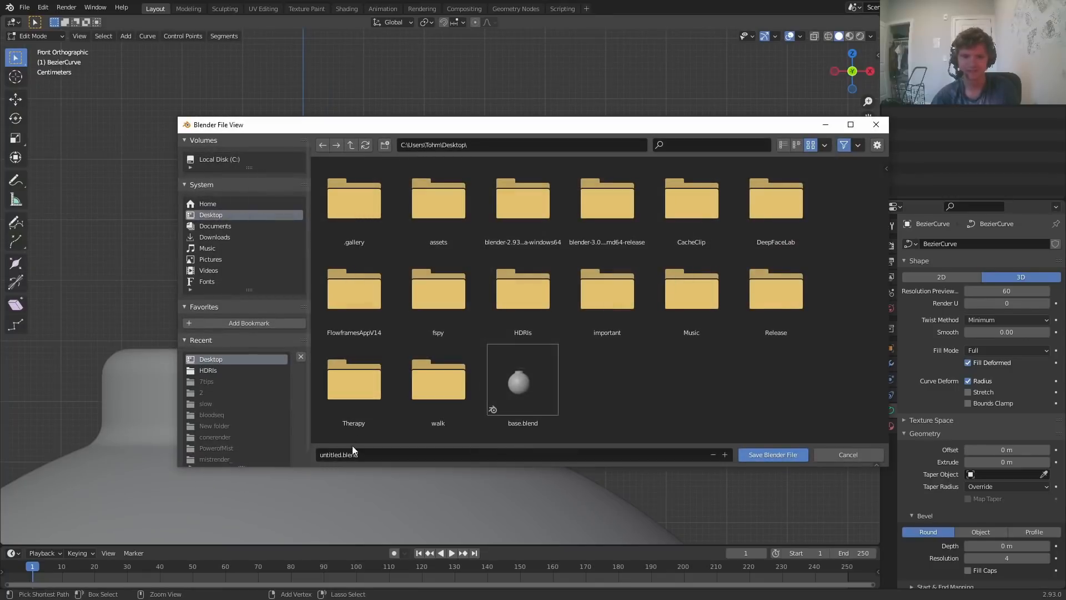
left_click(329, 453)
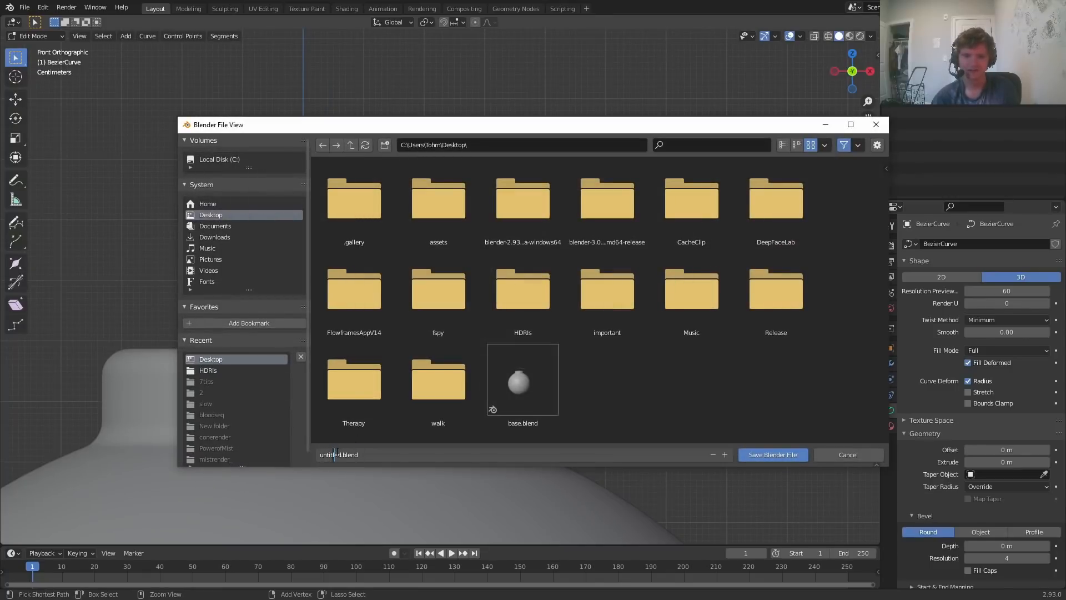
double_click(335, 453)
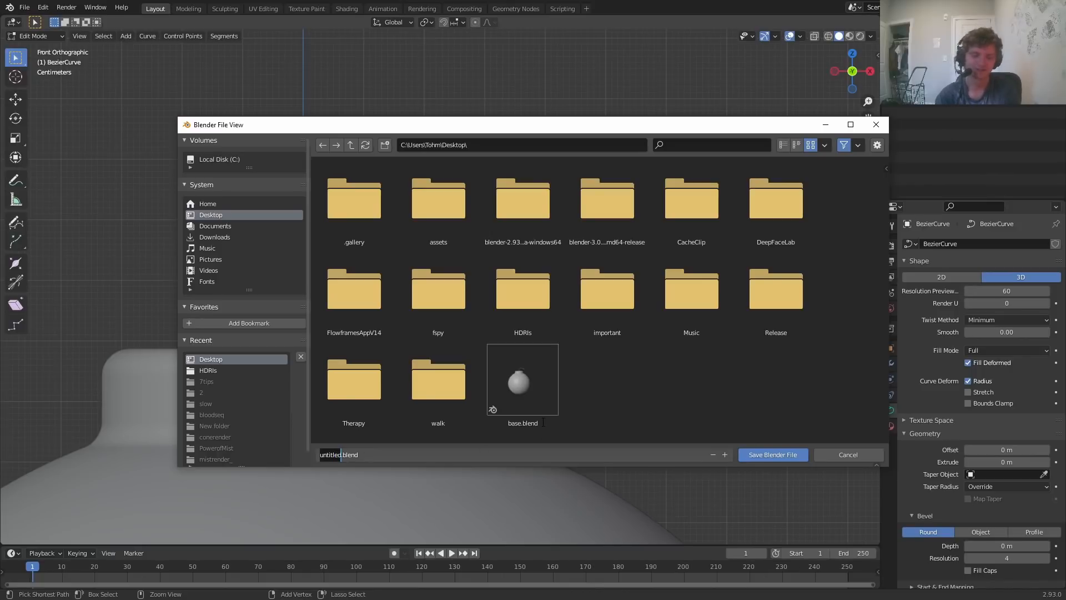
type("bomb")
type("availableonpa")
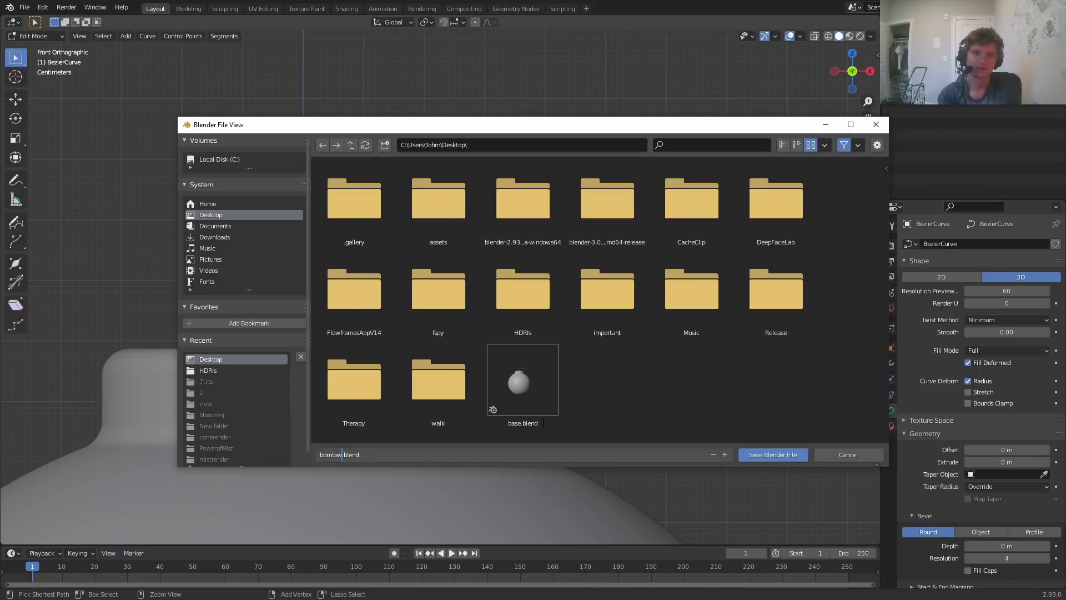
type("treon")
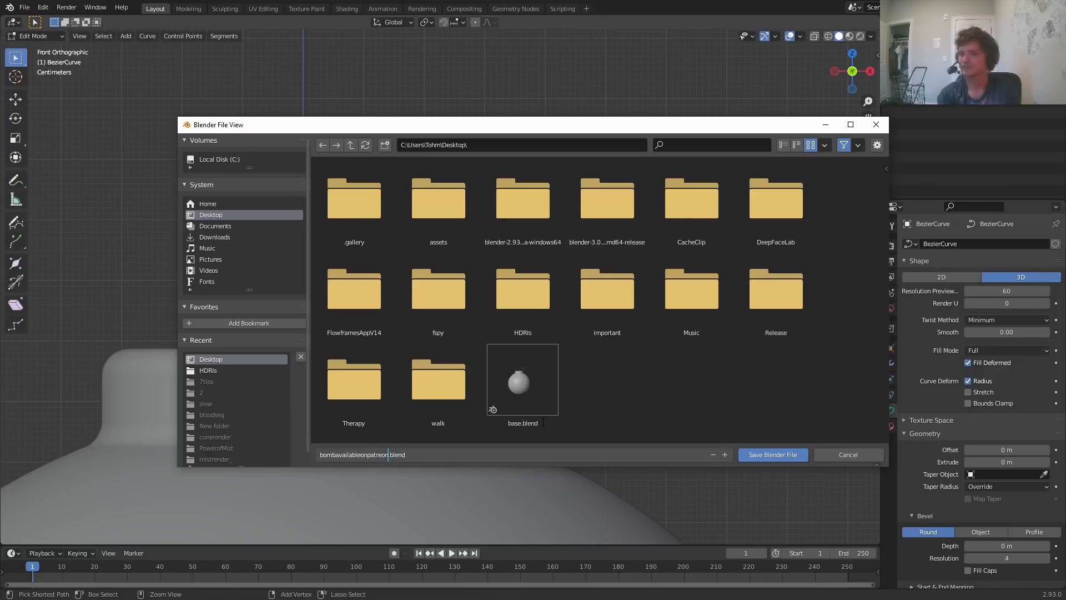
key("Return")
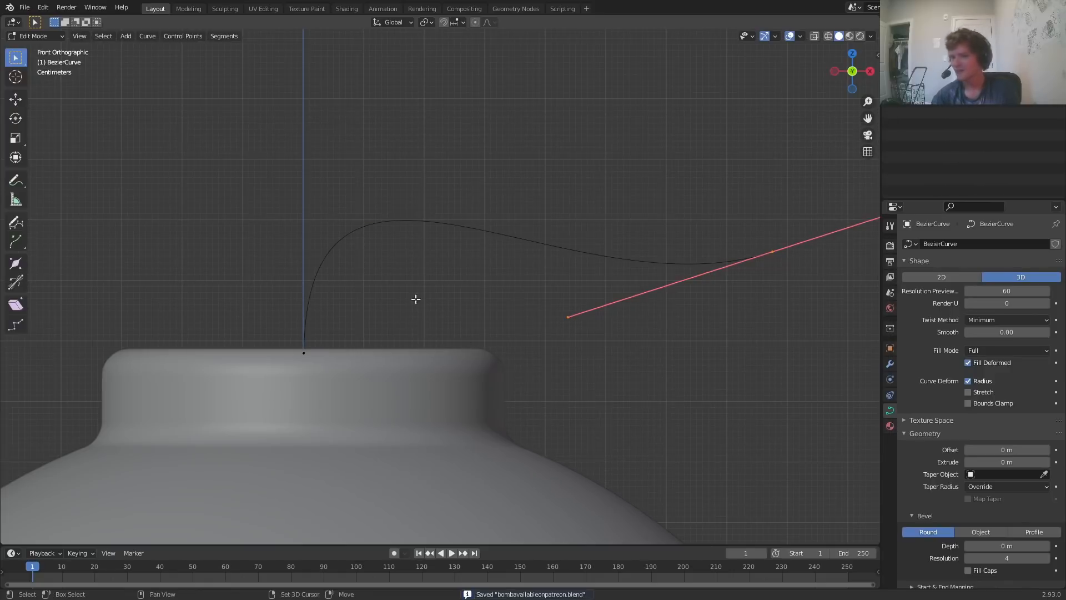
Try a round bevel depth of 0.017 m on the curve, inspect the tube, and undo the bevel and resolution changes
middle_click_drag(417, 298, 476, 297, "shift")
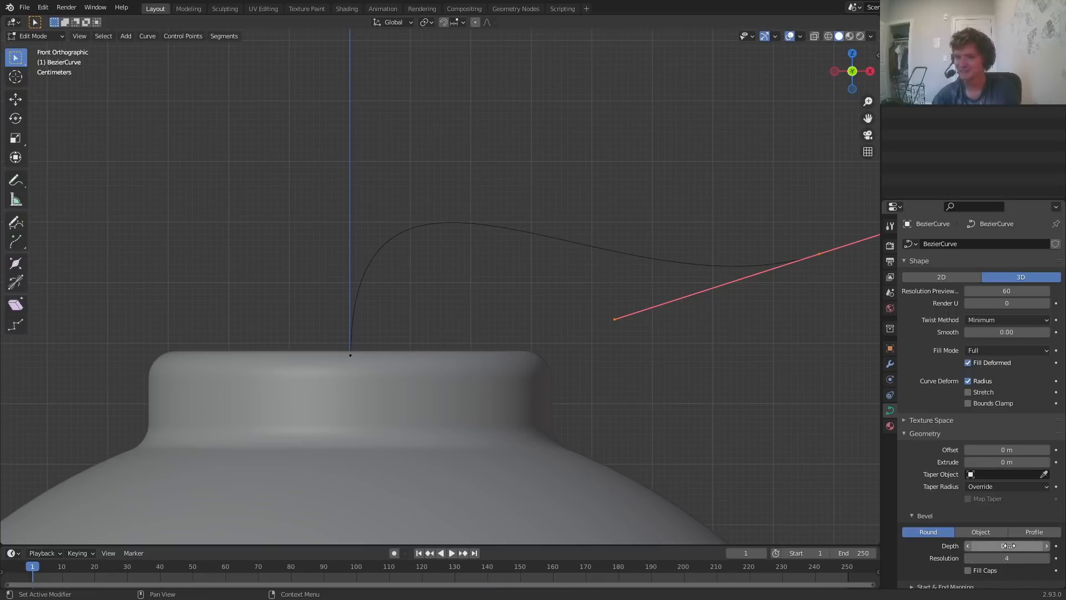
left_click_drag(1017, 542, 1040, 543)
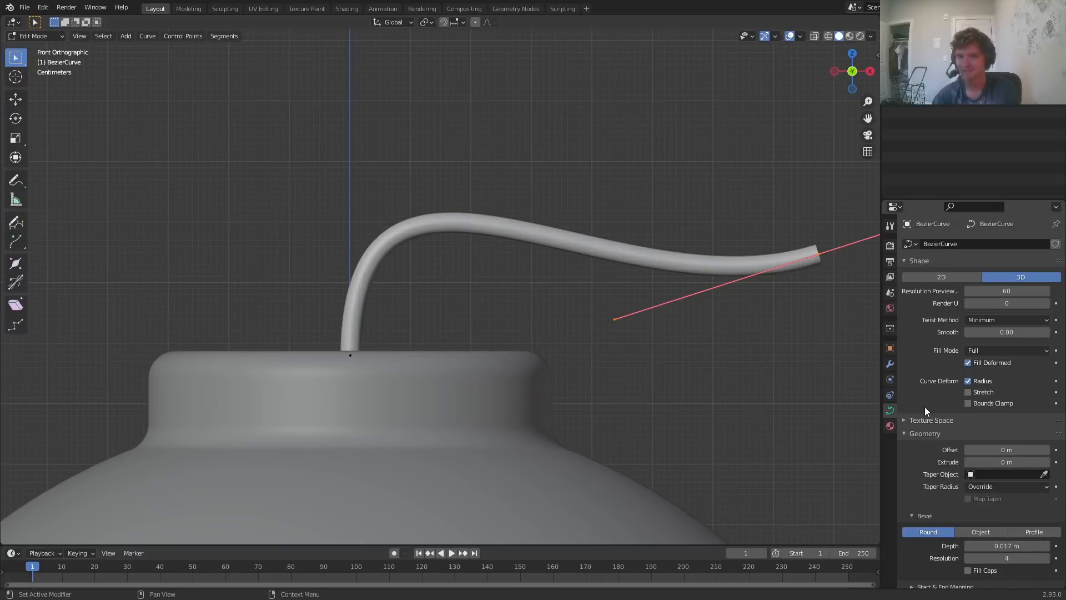
middle_click_drag(789, 342, 632, 298)
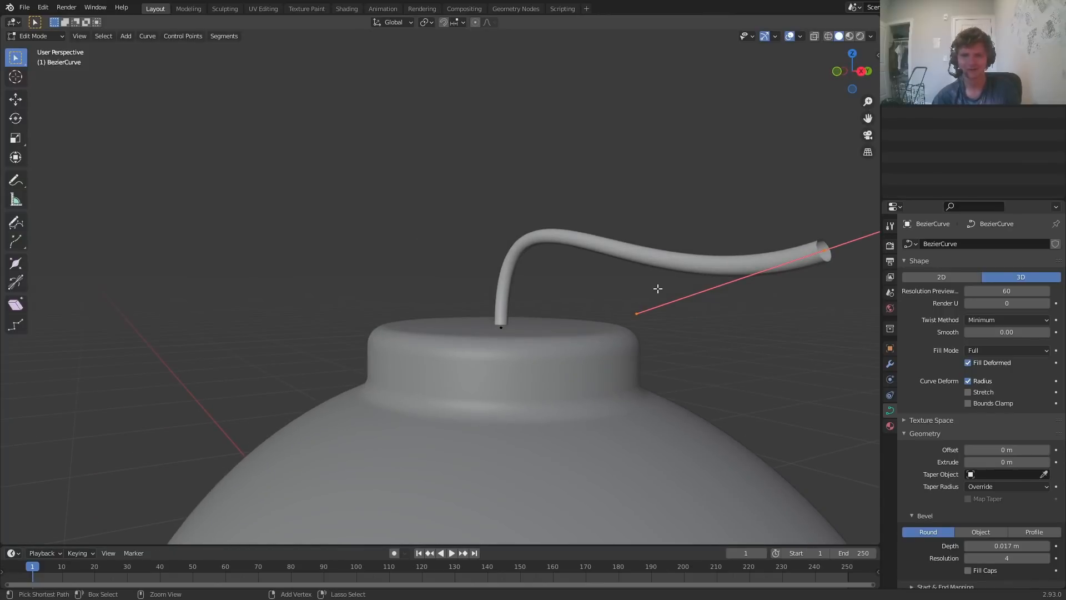
key("ctrl+z")
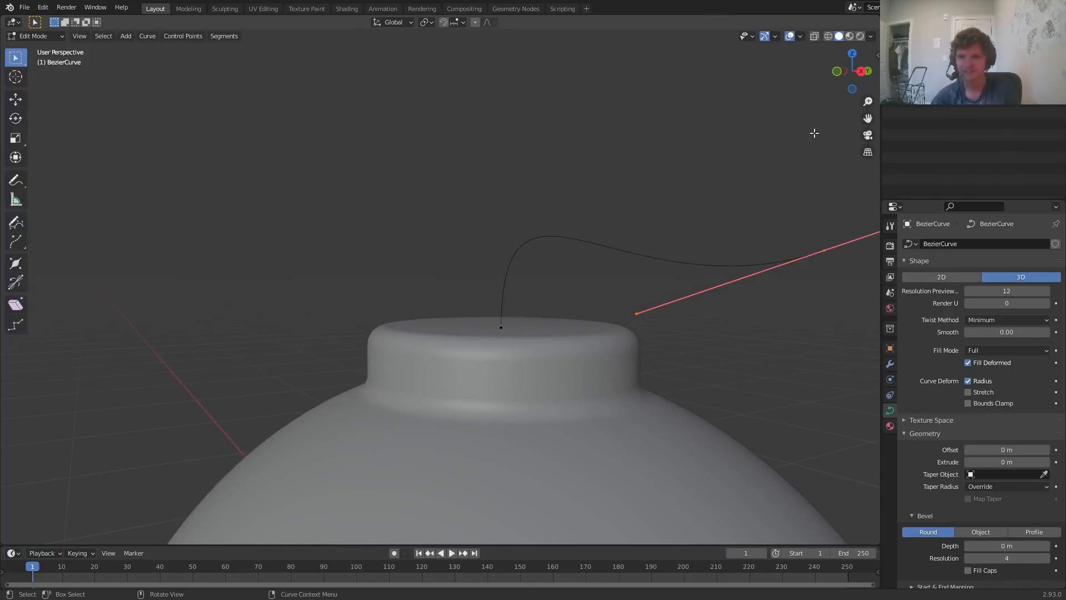
Switch to the top orthographic view to see the whole bomb and its fuse curve from above
left_click(855, 54)
scroll(651, 171, "down", 8)
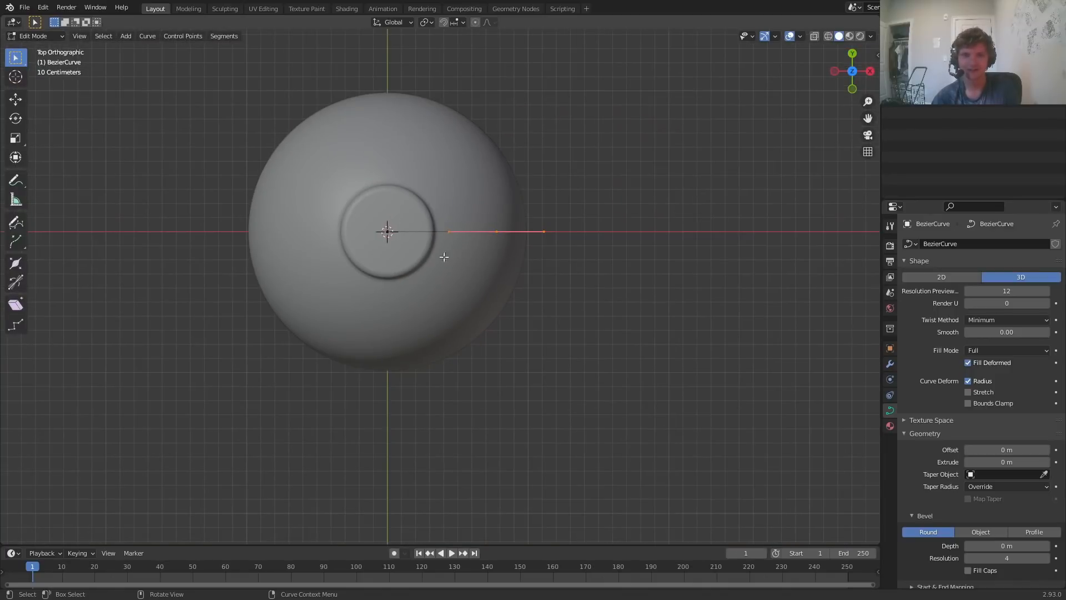
middle_click_drag(394, 137, 420, 203, "shift")
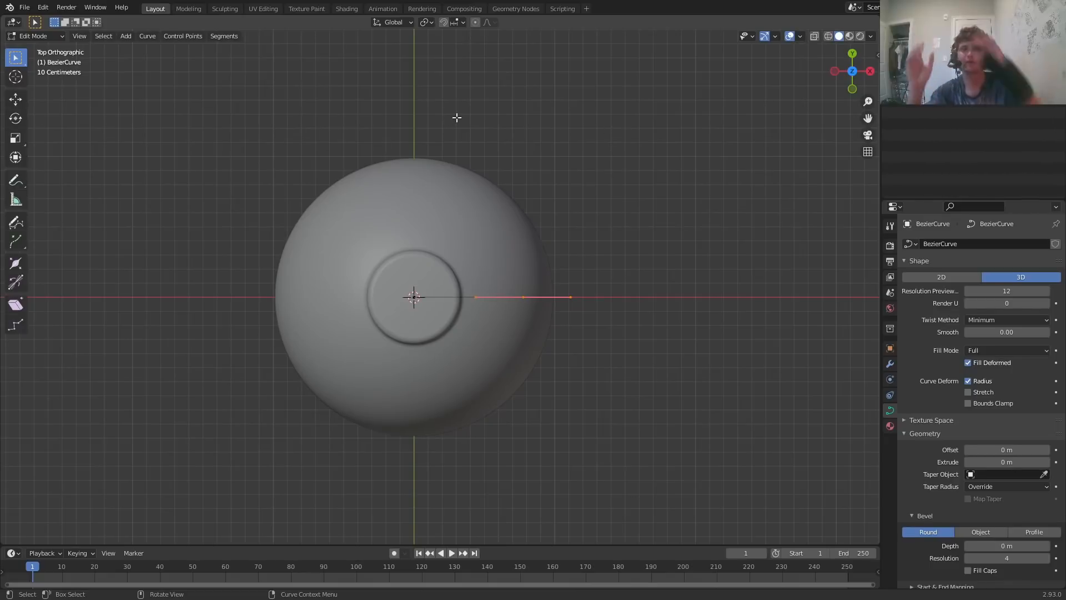
key("Tab")
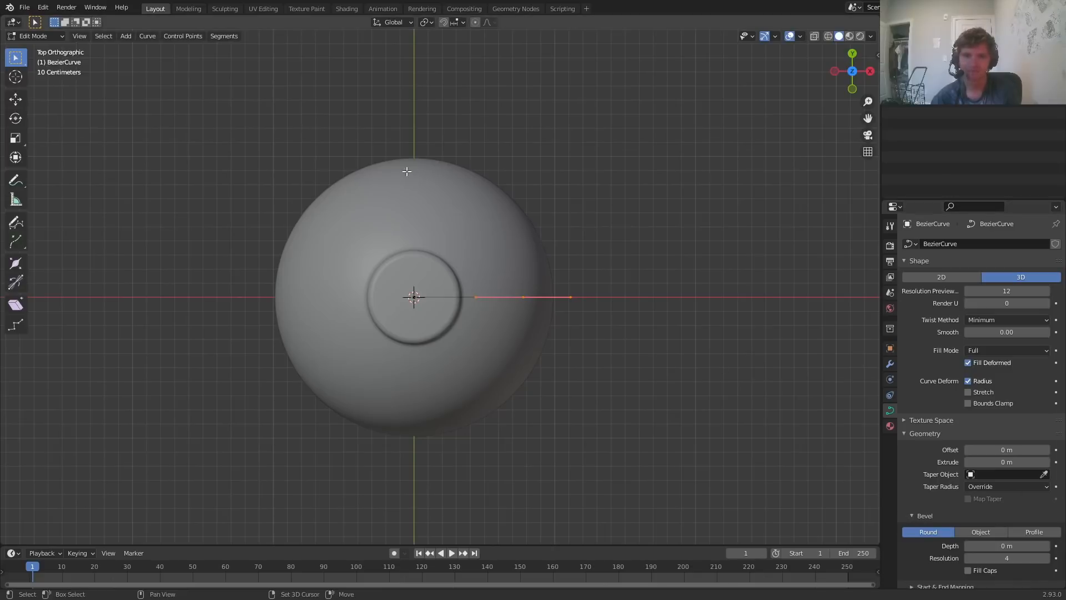
Add a Bezier circle around the bomb, switch to wireframe shading and enter Edit Mode on the circle
key("shift+a")
key("shift+a")
mouse_move(357, 184)
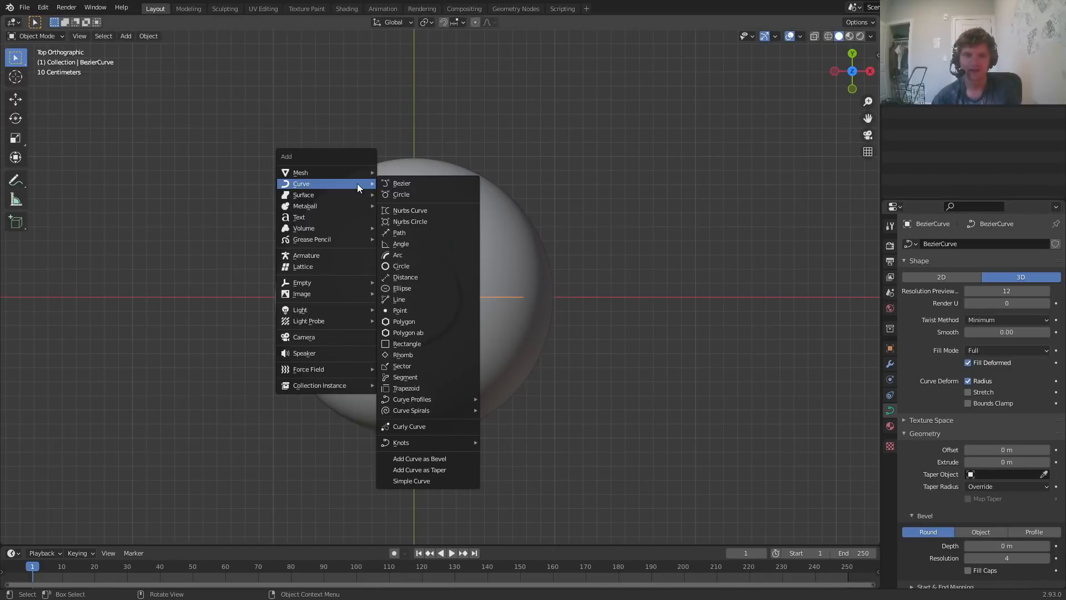
left_click(410, 193)
scroll(489, 273, "up", 2)
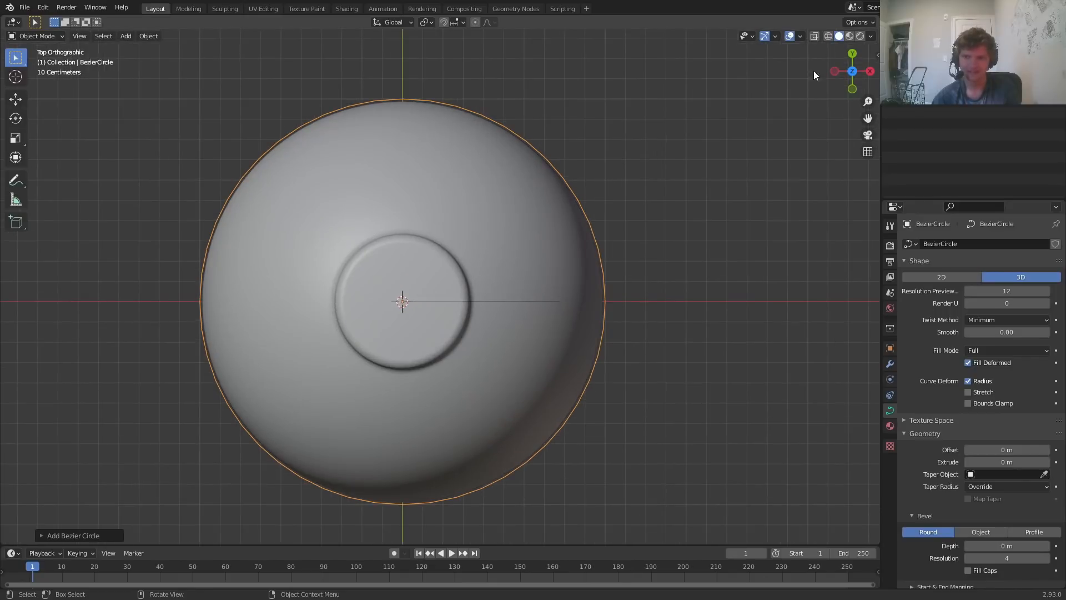
left_click(827, 36)
key("Tab")
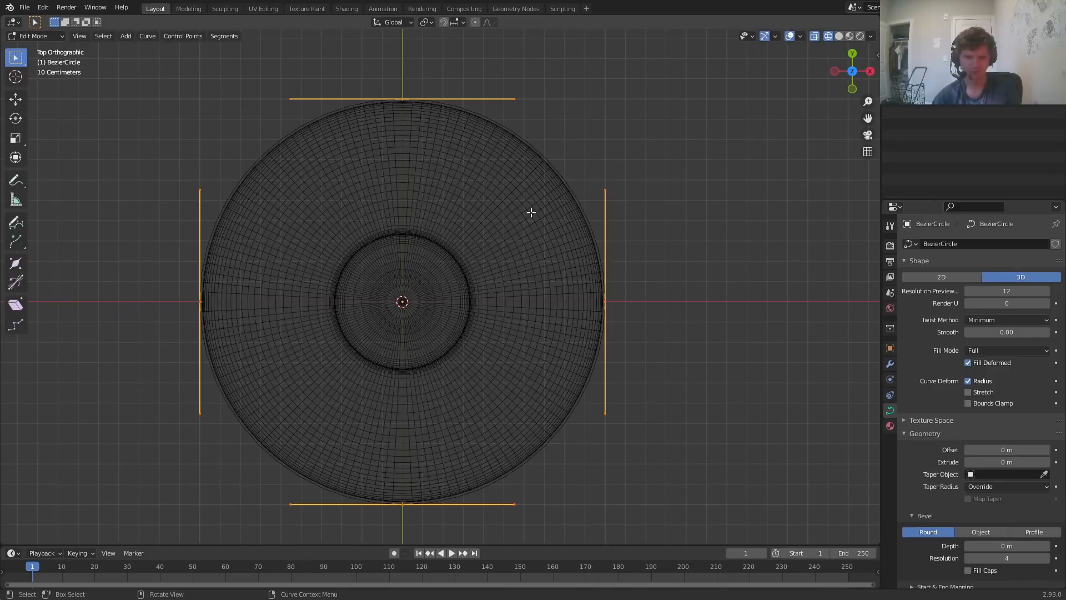
Try moving the circle's control points 2 m along X, and undo the move
key("g")
key("x")
key("2")
key("Return")
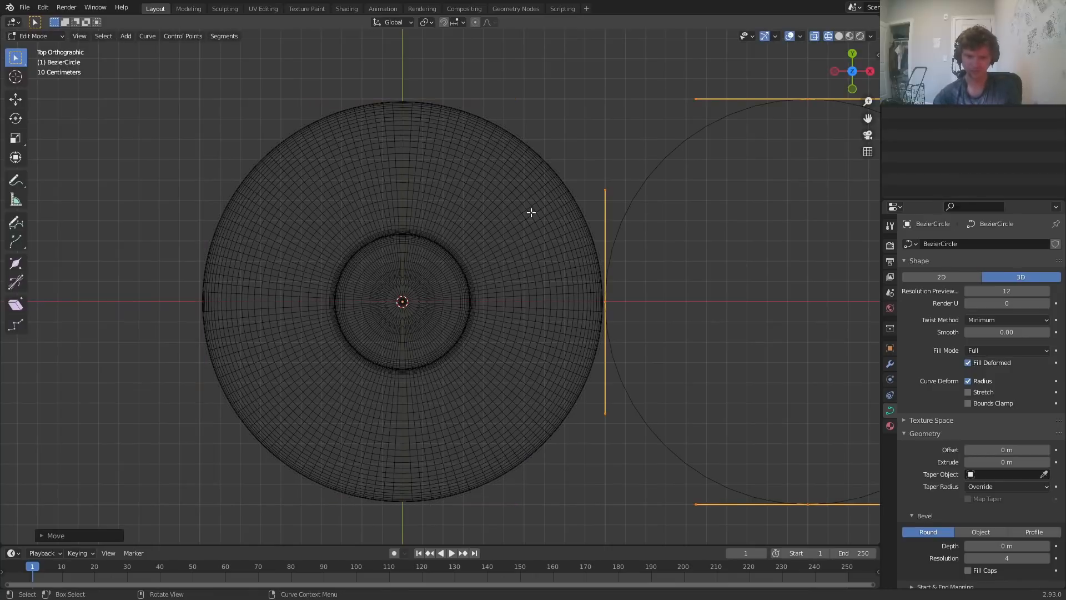
key("ctrl+z")
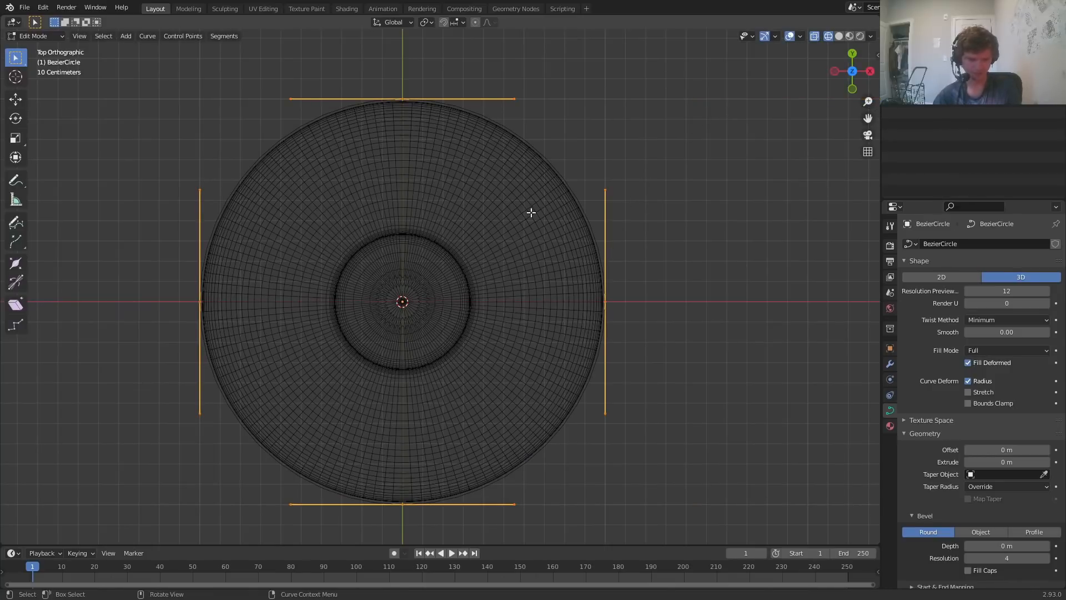
Move all the circle's control points 1 m along X so its edge passes through the origin
key("g")
key("x")
key("2")
key("Return")
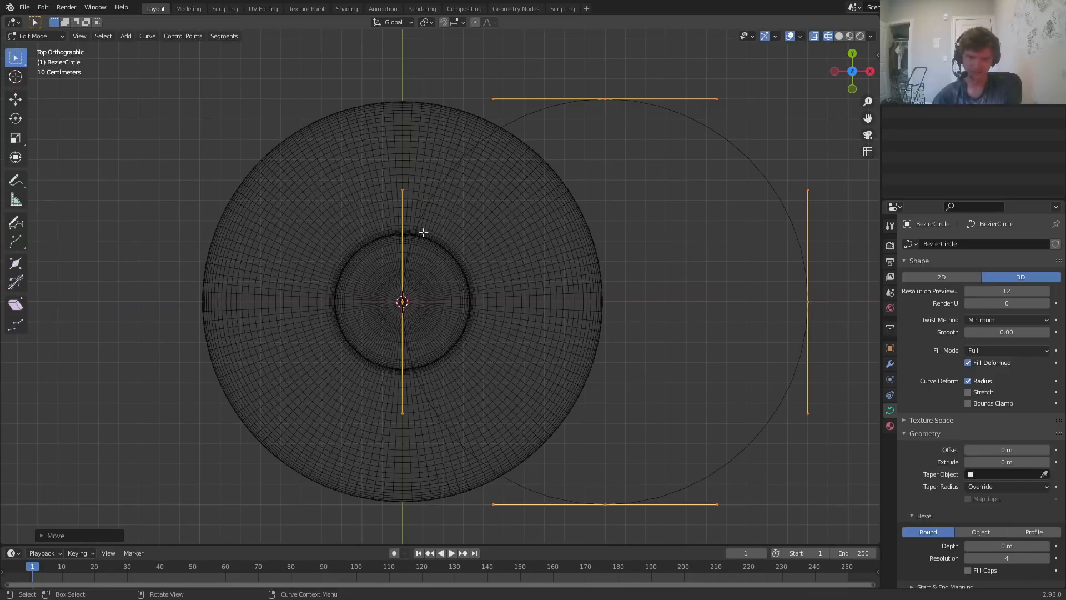
scroll(483, 187, "down", 1)
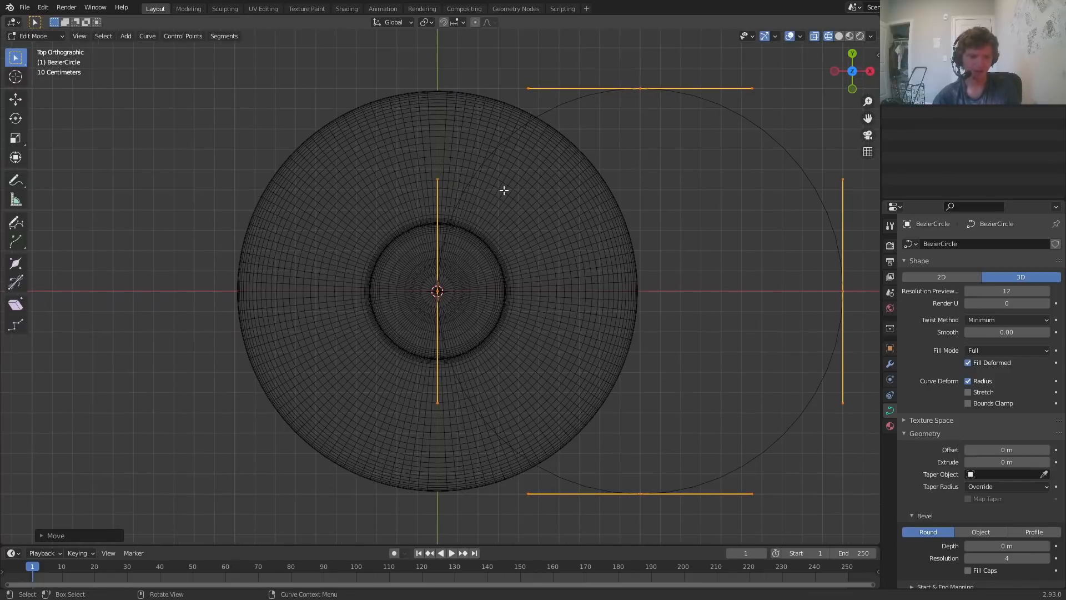
Duplicate the circle's points, move the copy -2 m along X so both circles touch at the origin, and leave Edit Mode
scroll(635, 174, "down", 1)
key("g")
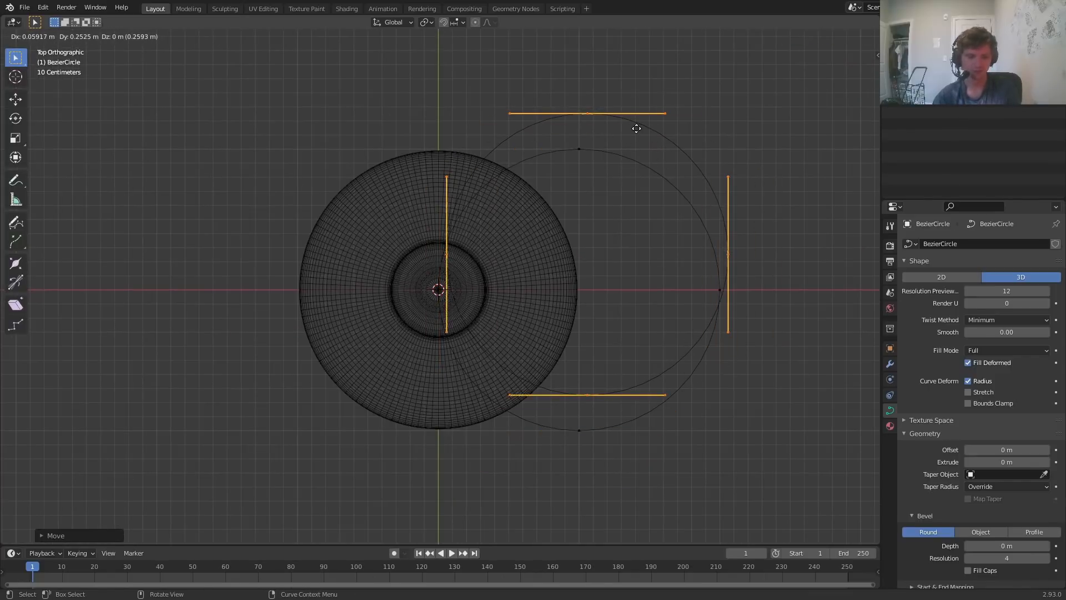
key("x")
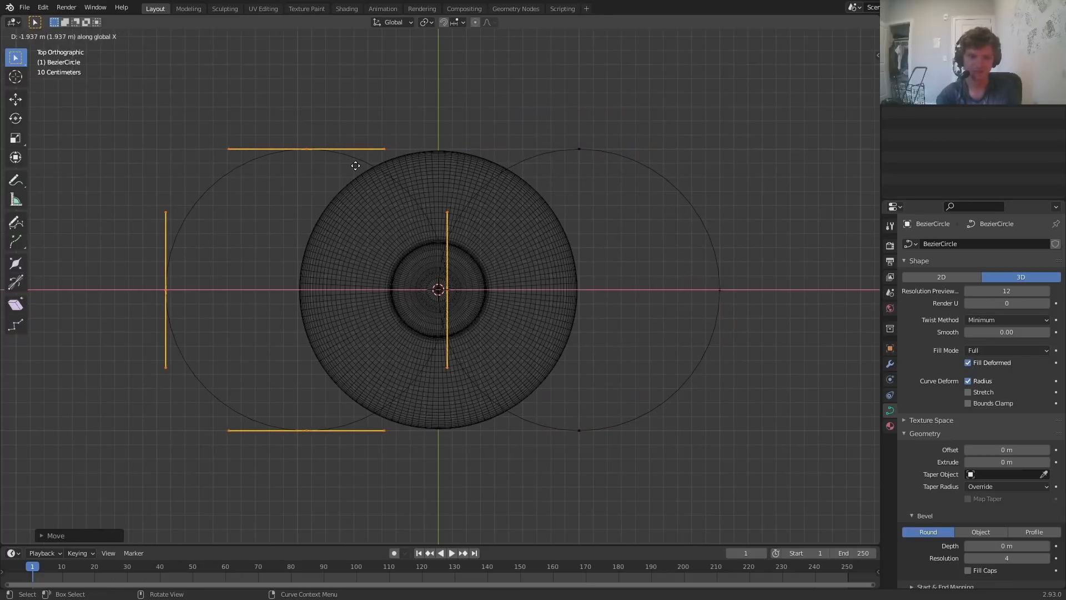
key("minus")
key("2")
key("Return")
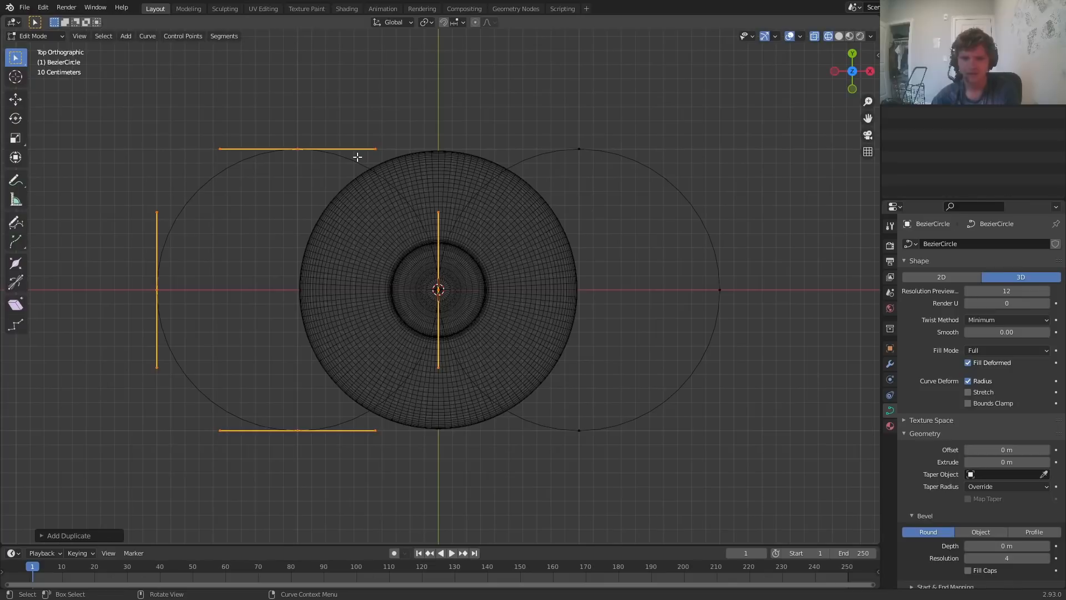
key("Tab")
Return to solid shading and set the fuse curve's bevel to Object with BezierCircle as the bevel object
scroll(437, 263, "up", 3)
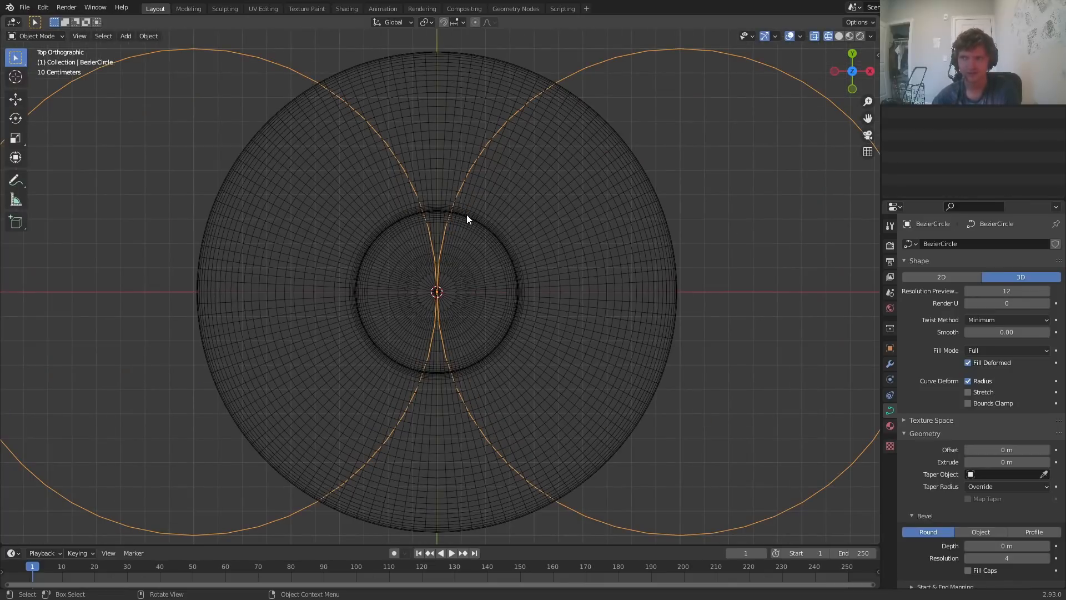
middle_click_drag(467, 218, 535, 252)
scroll(534, 248, "up", 1)
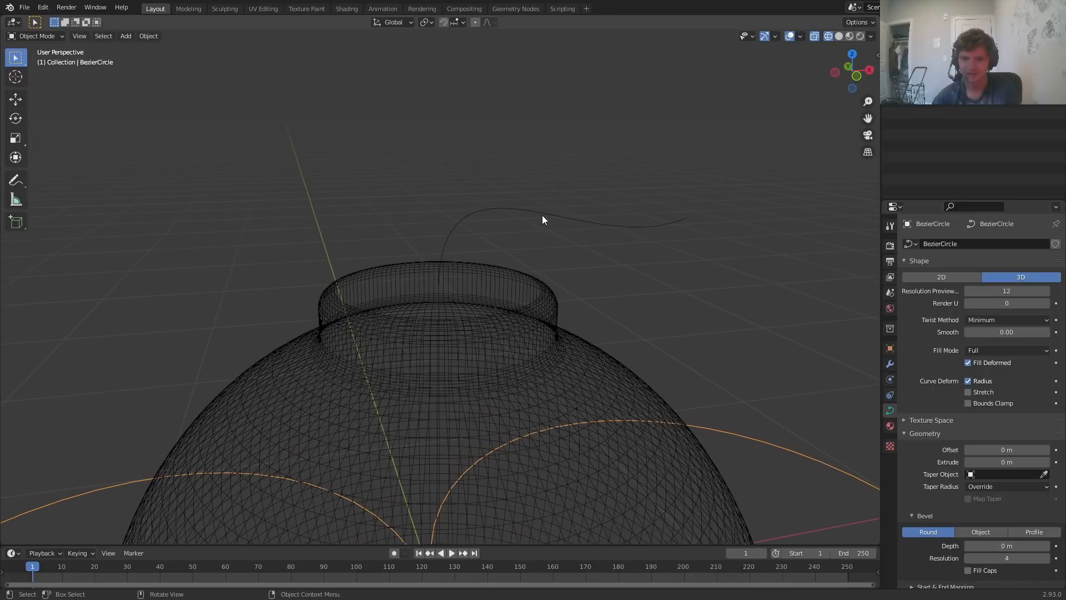
left_click(542, 215)
left_click(839, 35)
scroll(501, 231, "down", 5)
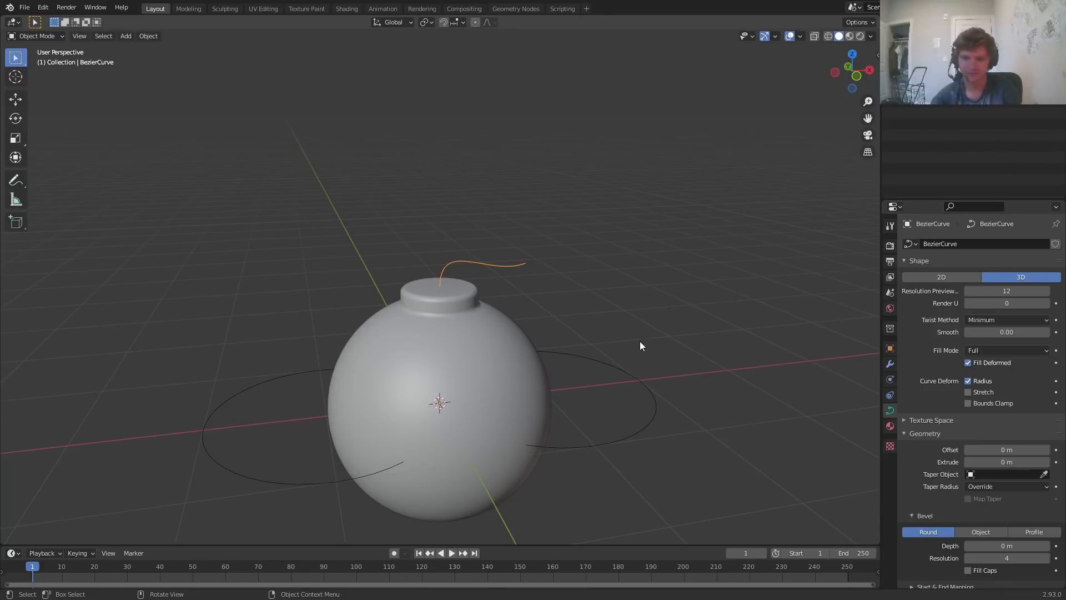
scroll(535, 275, "up", 5)
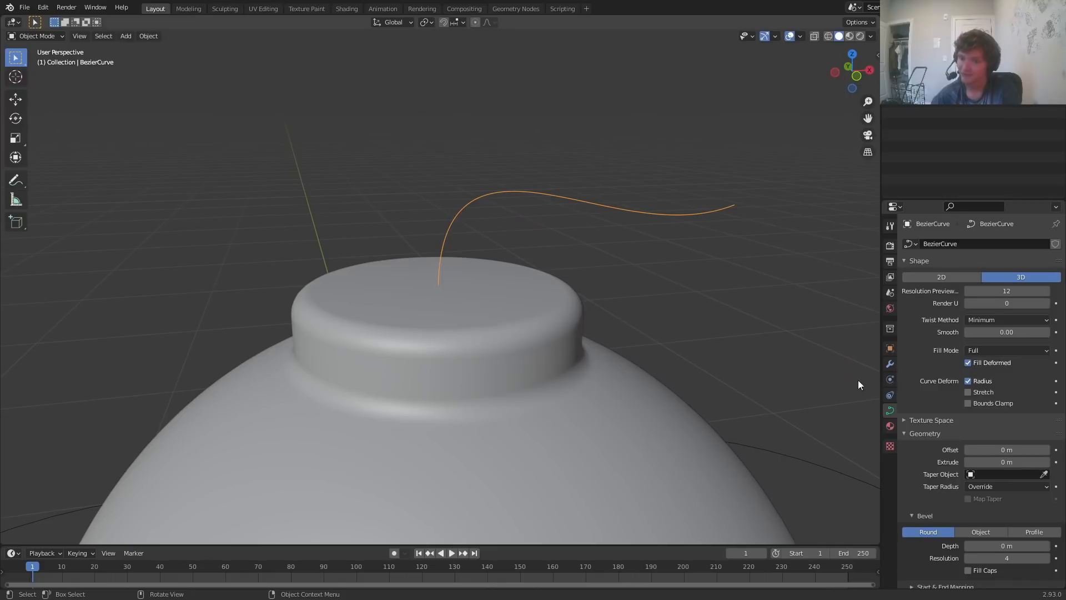
left_click(980, 531)
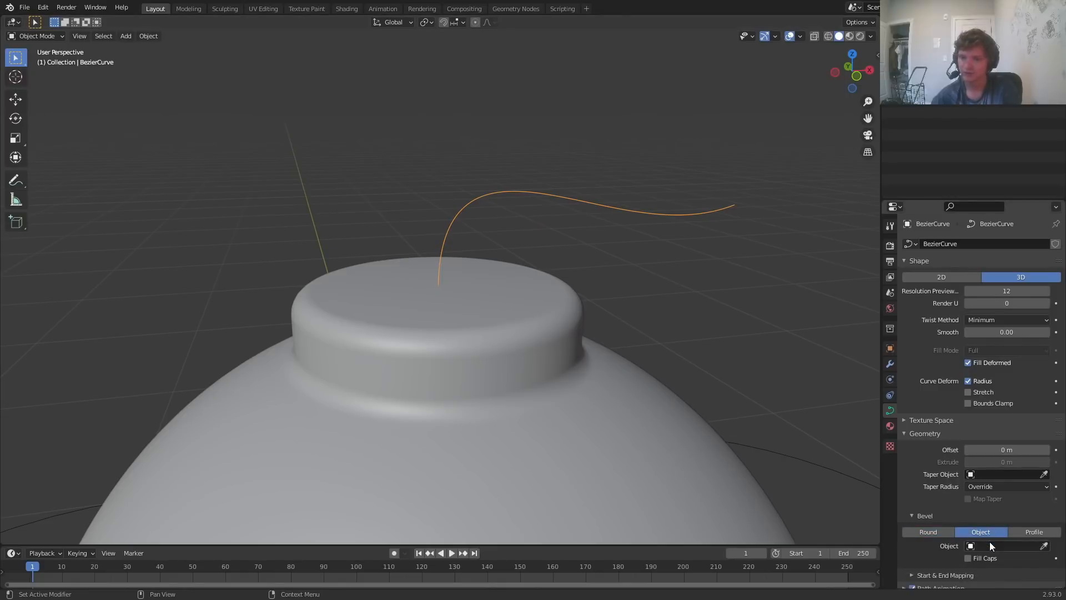
left_click(999, 545)
left_click(954, 431)
key("KP_Decimal")
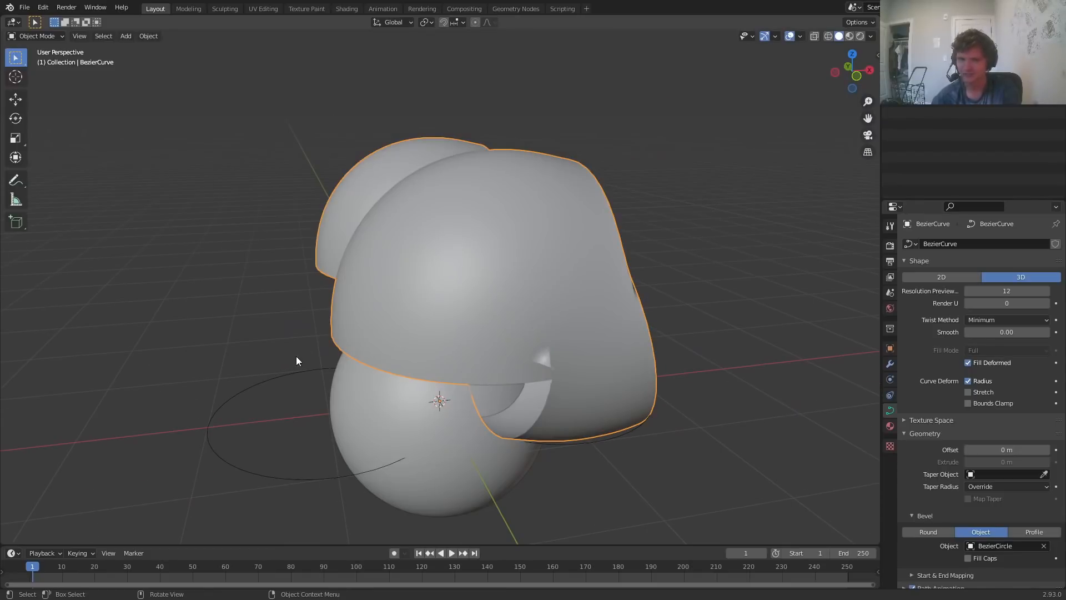
Scale the Bezier circle's points down repeatedly in Edit Mode until the fuse is a narrow double tube above the neck
left_click(285, 376)
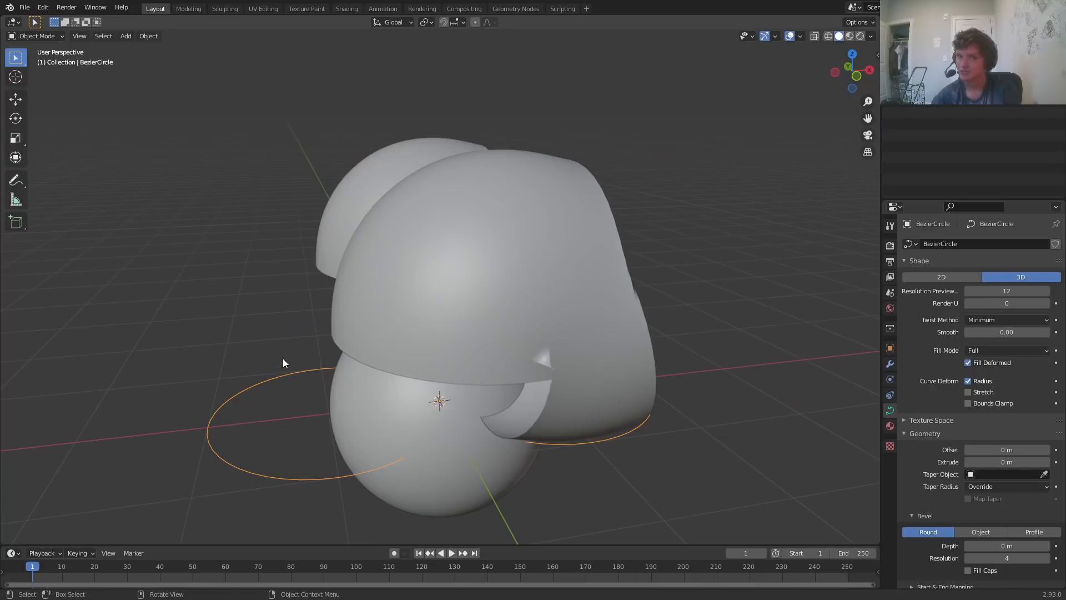
key("Tab")
key("s")
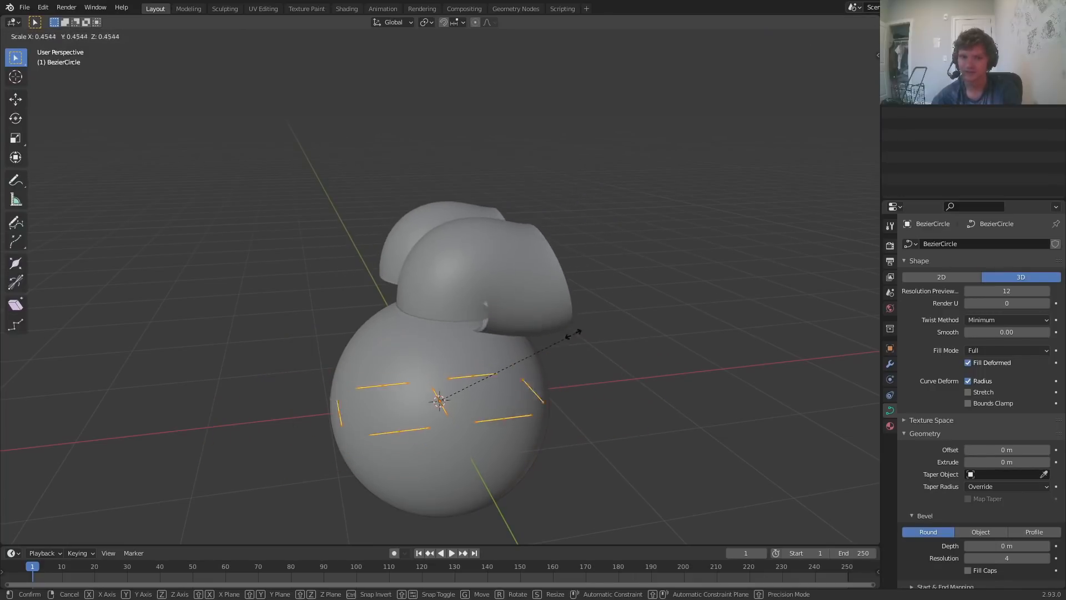
left_click(548, 341)
key("s")
left_click(492, 375)
key("s")
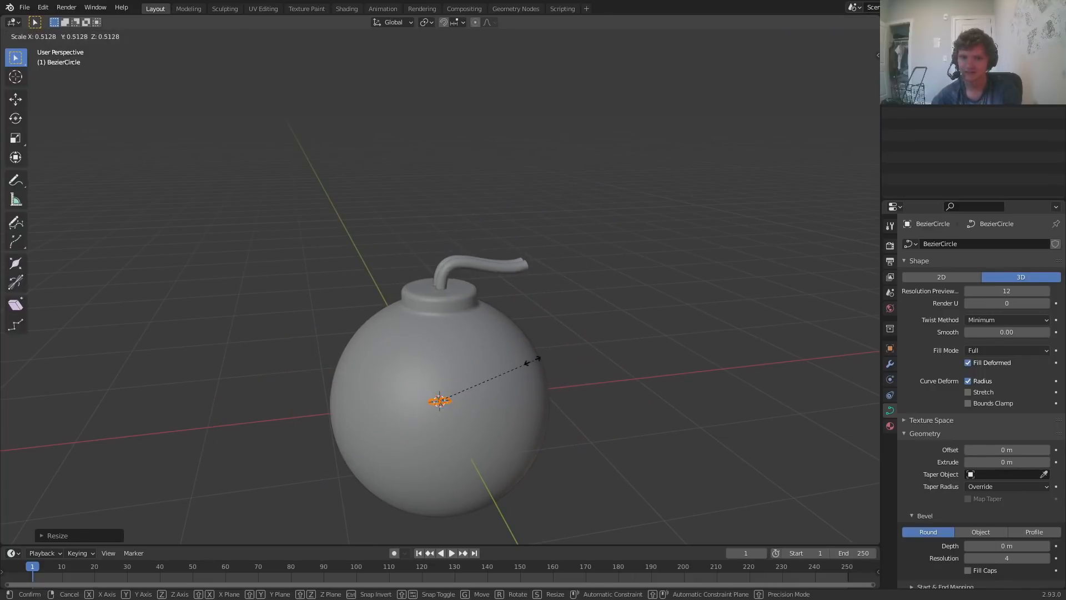
left_click(503, 329)
Shrink the circle's points by a further factor of about 0.29 to thin the fuse strands, and leave Edit Mode
scroll(457, 253, "up", 4)
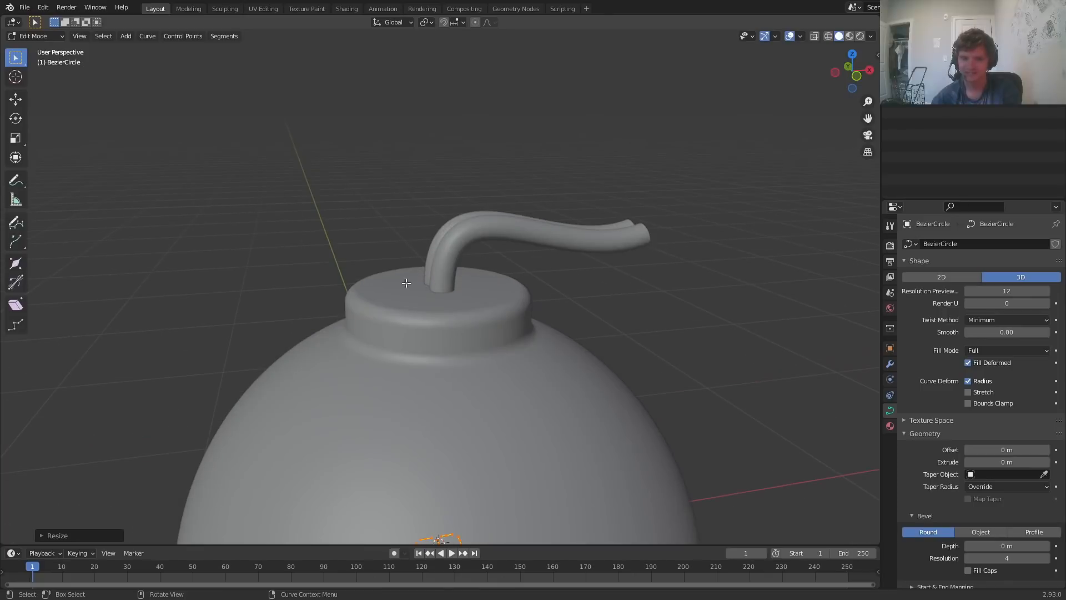
middle_click_drag(453, 261, 502, 276)
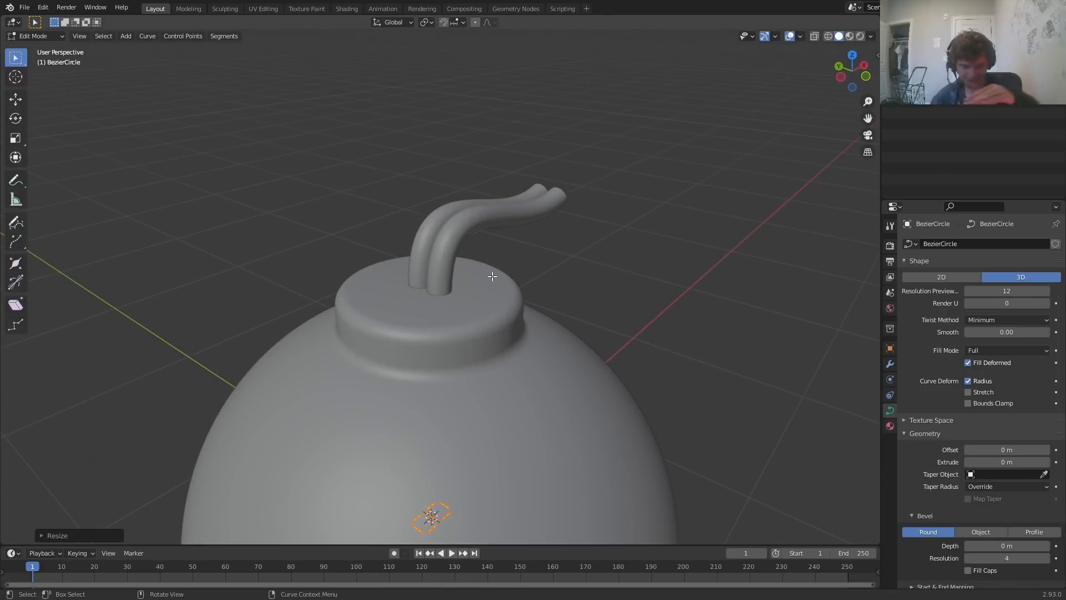
scroll(428, 453, "down", 3)
scroll(511, 433, "up", 2)
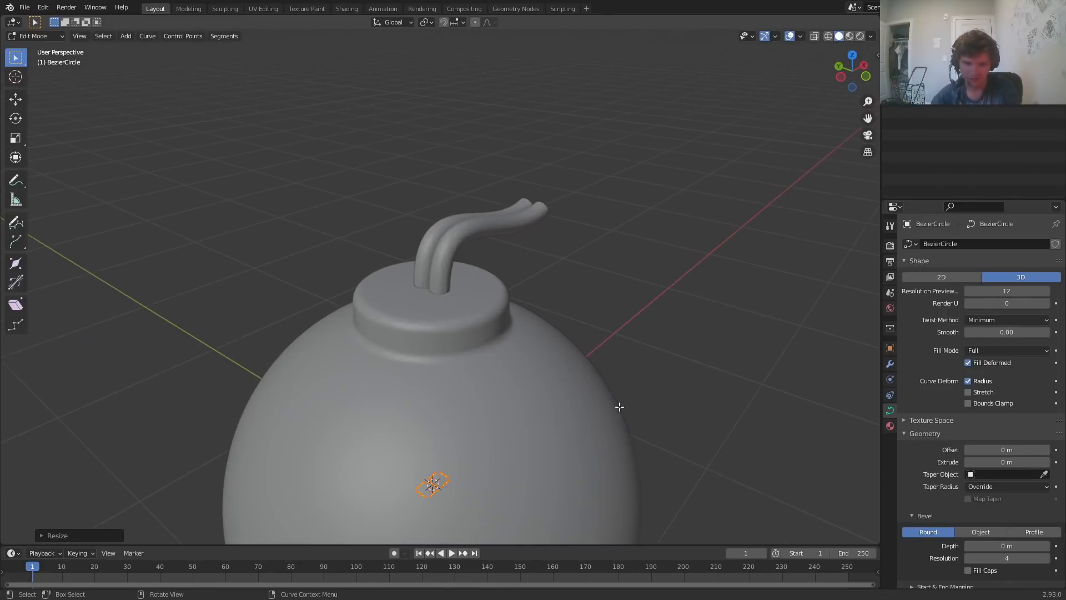
key("s")
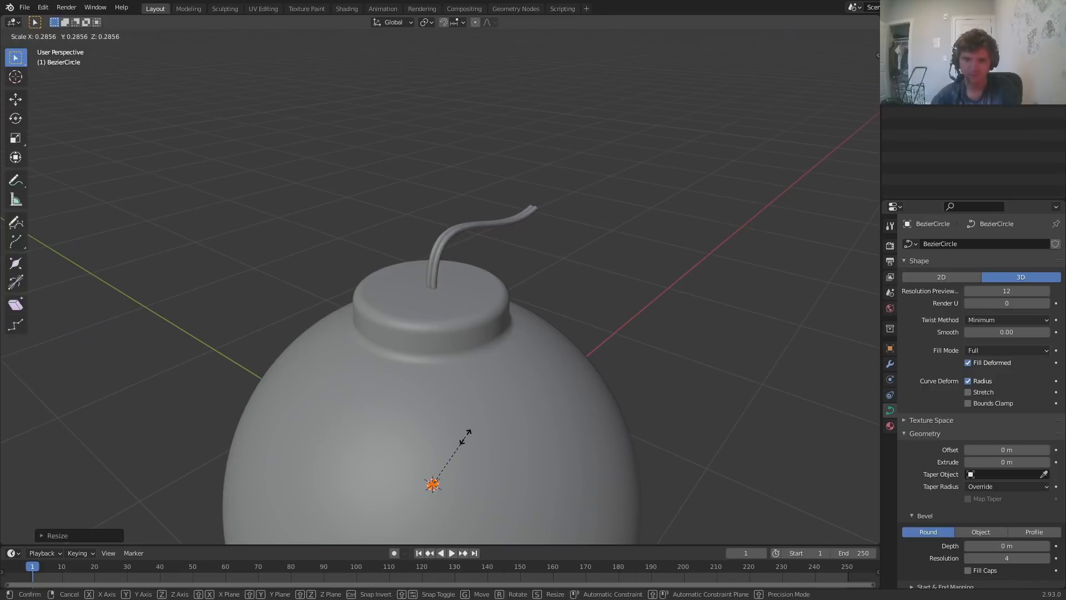
left_click(466, 432)
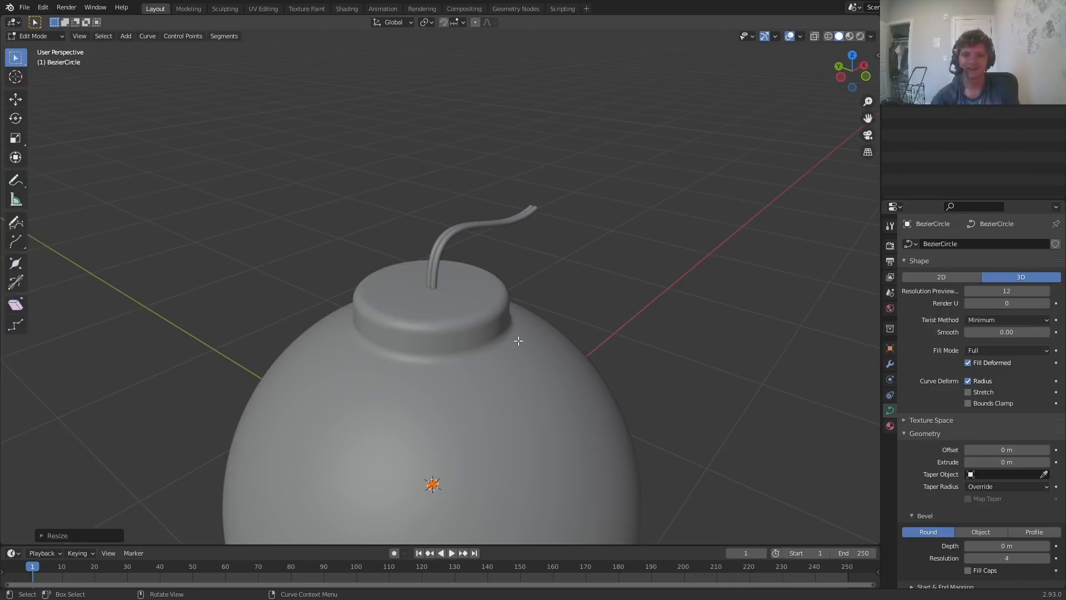
scroll(617, 316, "up", 1)
scroll(543, 257, "up", 2)
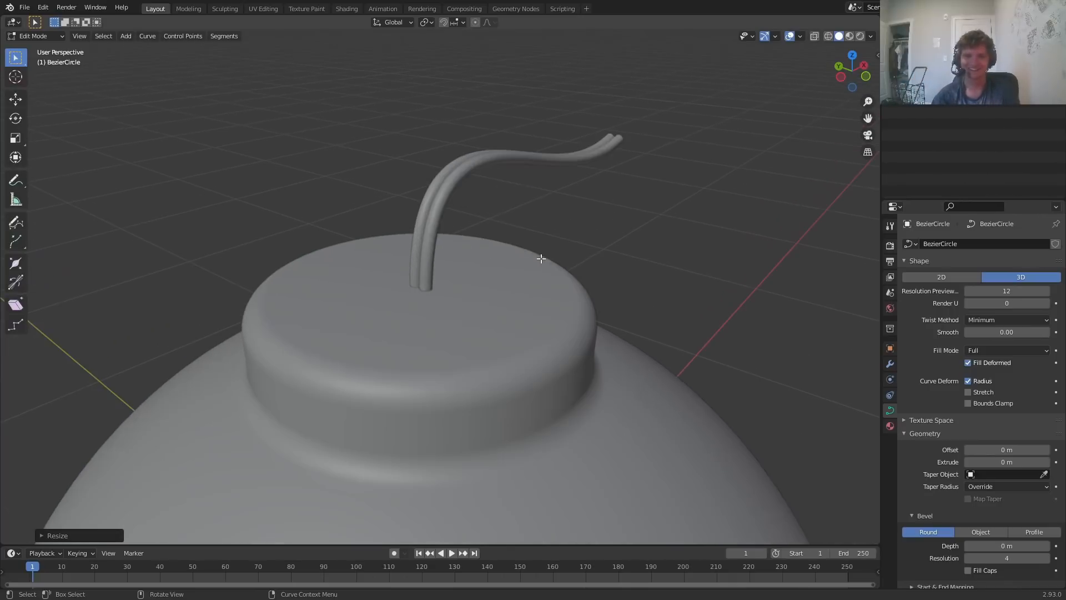
key("Tab")
Enter Edit Mode on the fuse curve and view it from the side with its selected end point in sight
scroll(458, 239, "up", 2)
left_click(498, 188)
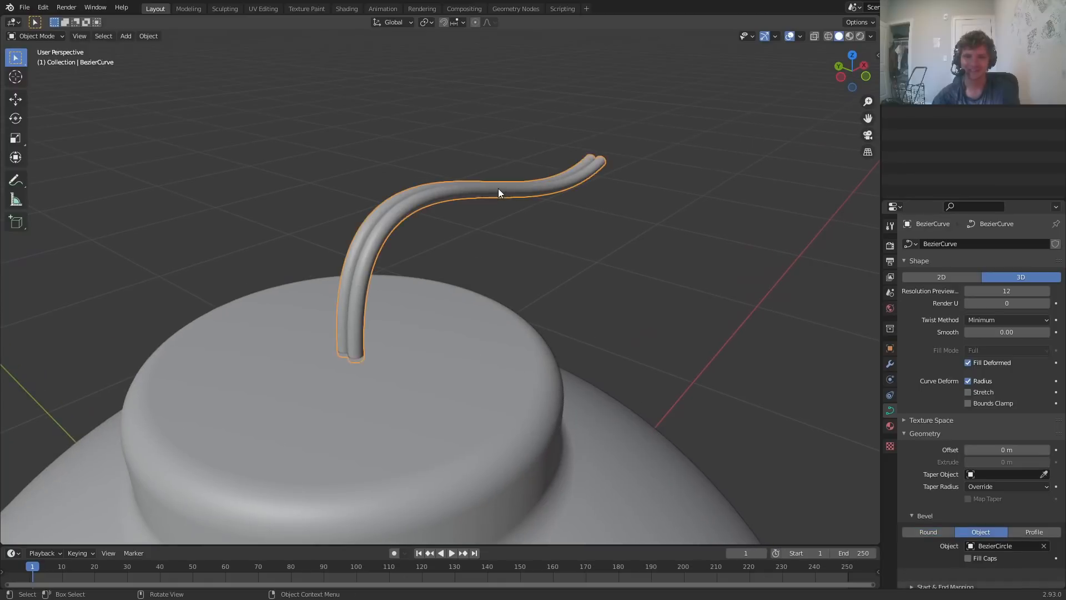
middle_click_drag(498, 188, 452, 187)
key("Tab")
middle_click_drag(597, 170, 265, 180, "shift")
middle_click_drag(448, 256, 450, 211)
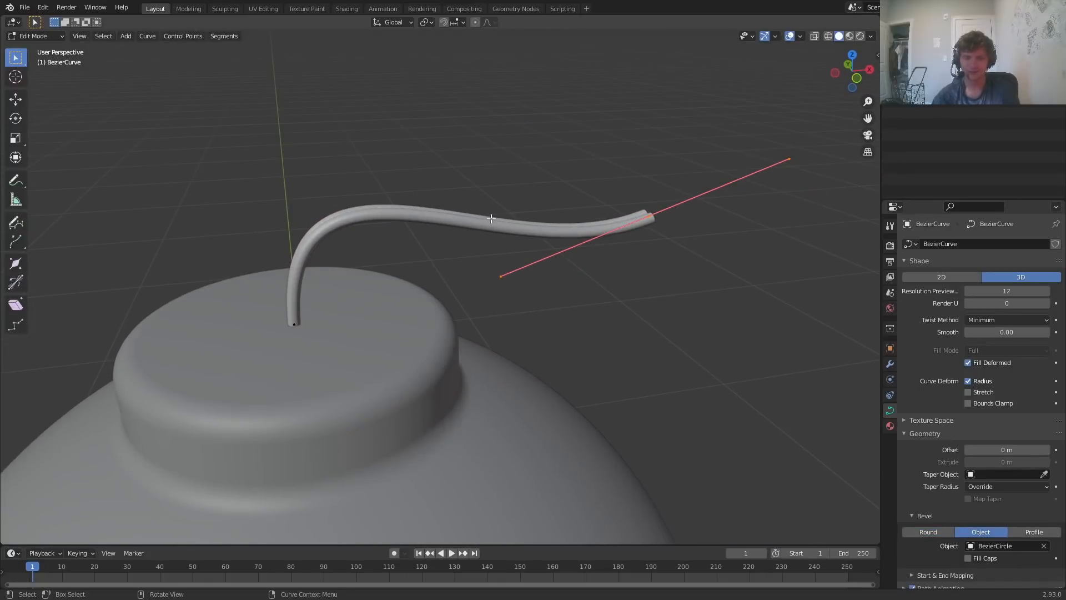
Try rotating the fuse's end point about the global Z axis, and undo the rotation
key("r")
key("z")
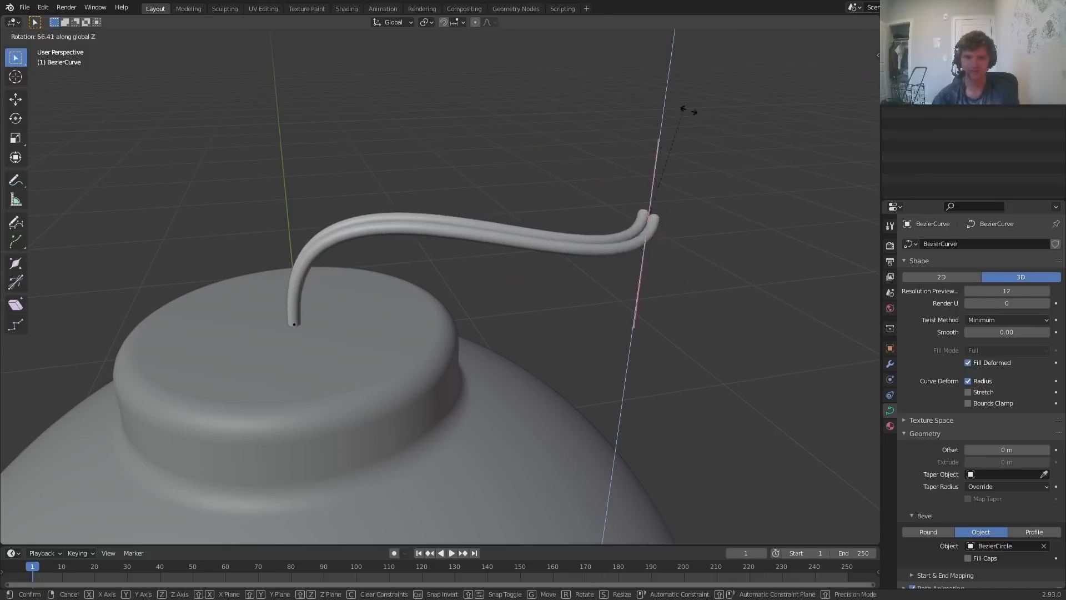
left_click(649, 111)
key("ctrl+z")
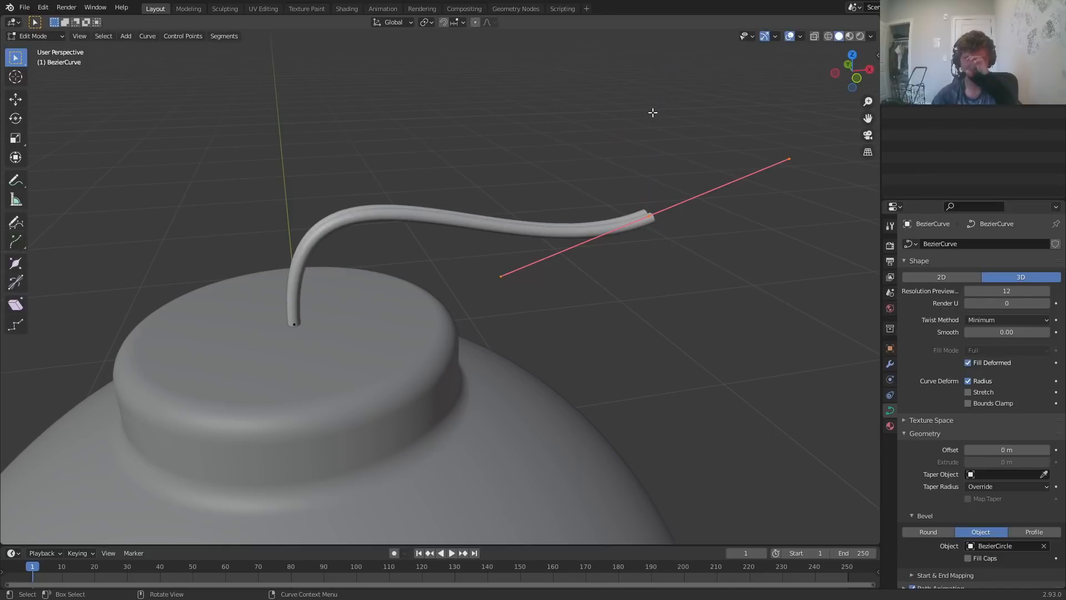
Tilt the fuse curve's end point through several turns so the two strands twist around each other
right_click(630, 188)
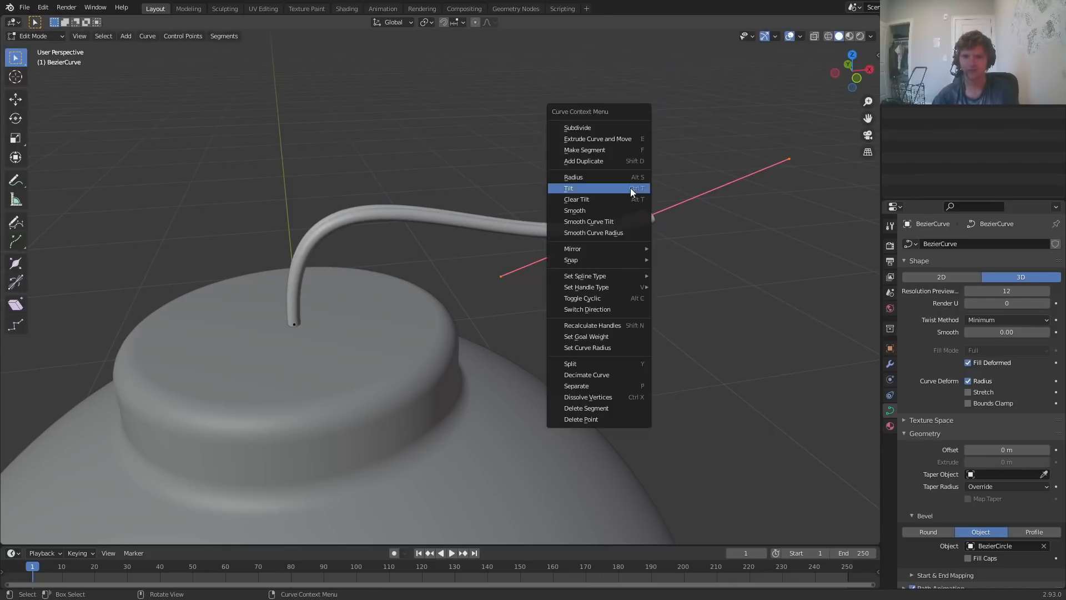
left_click(576, 190)
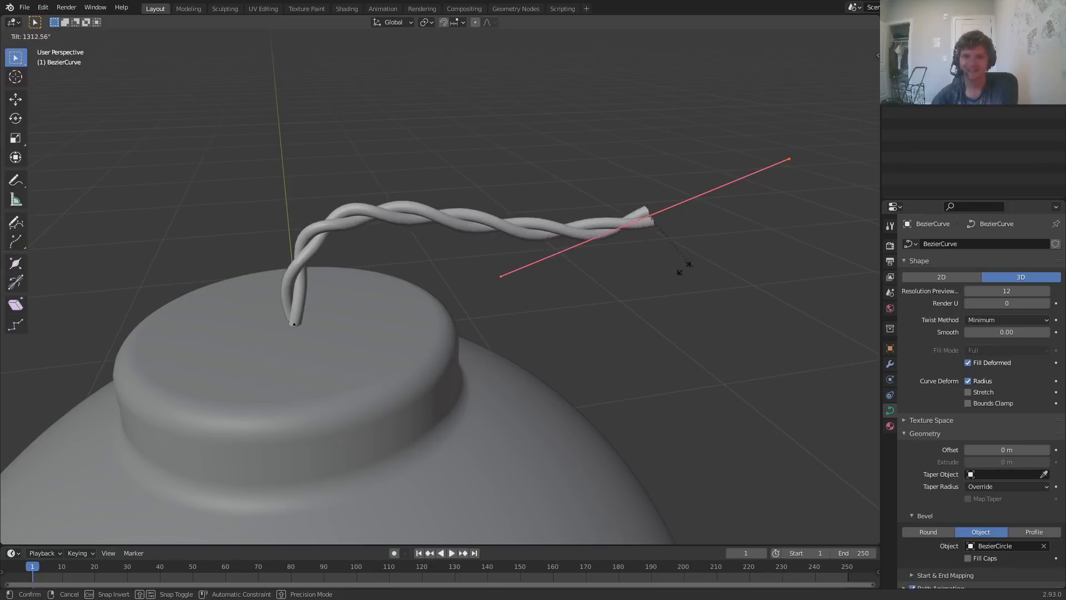
left_click(729, 184)
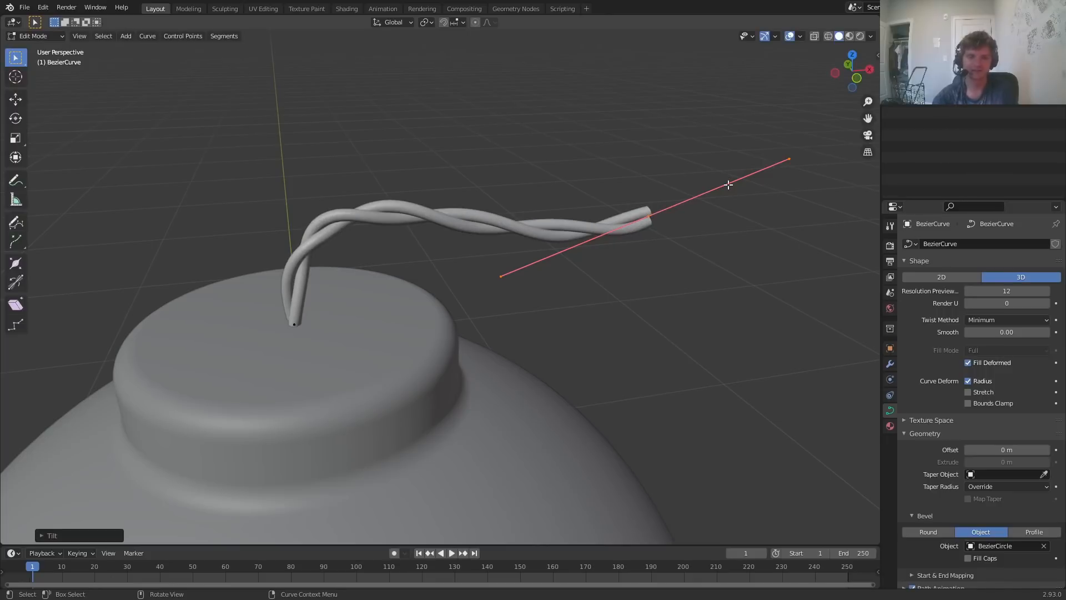
Tilt the fuse curve's selected end point by 1000° and by another 1000° to tighten the rope twist
key("F3")
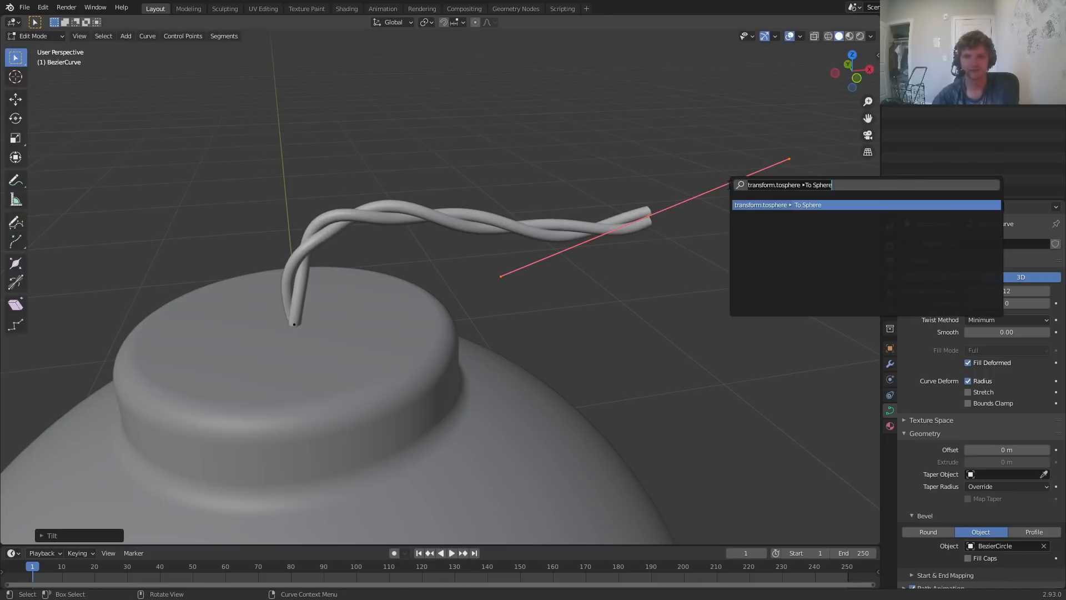
key("Escape")
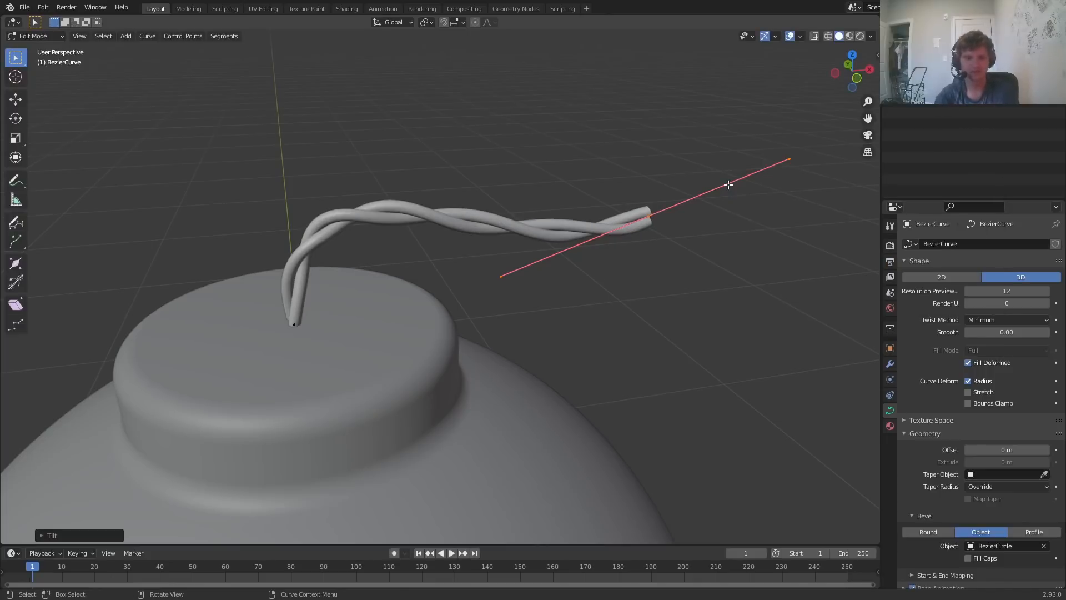
key("ctrl+t")
type("1000")
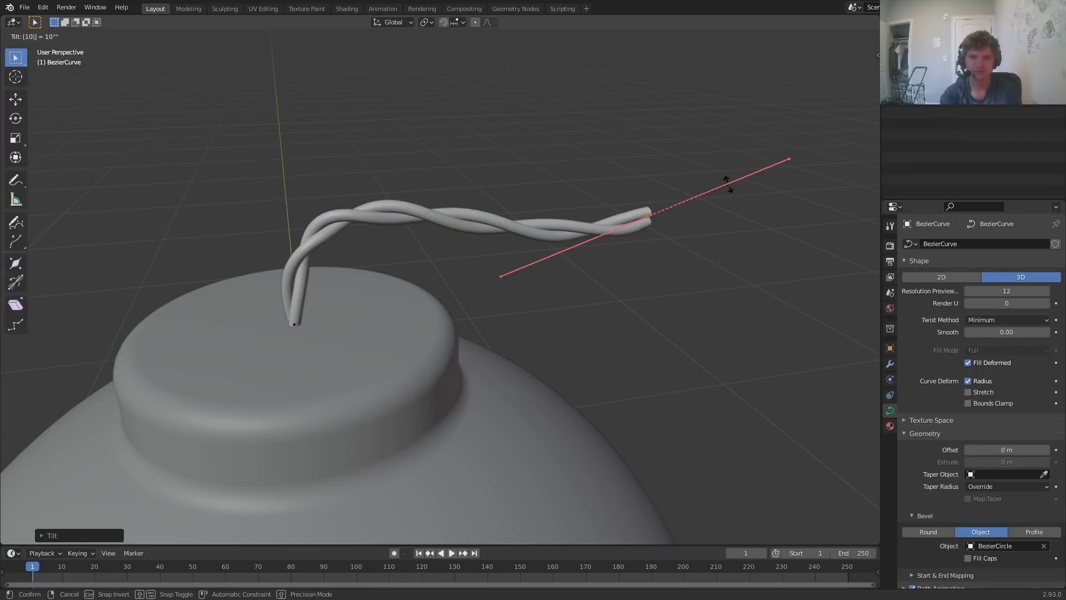
key("Return")
key("ctrl+t")
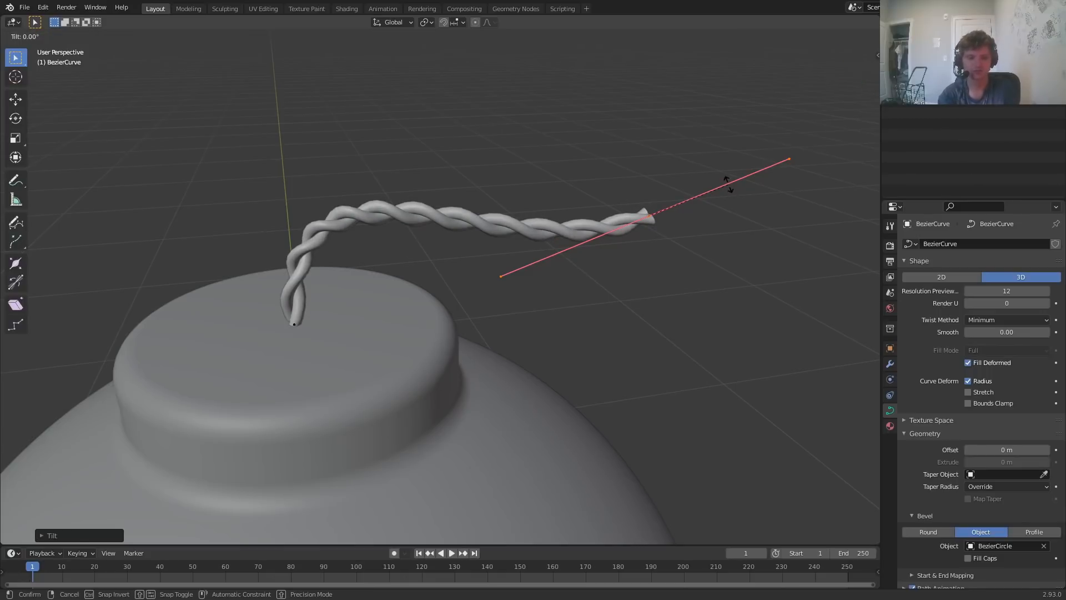
type("1000")
key("Return")
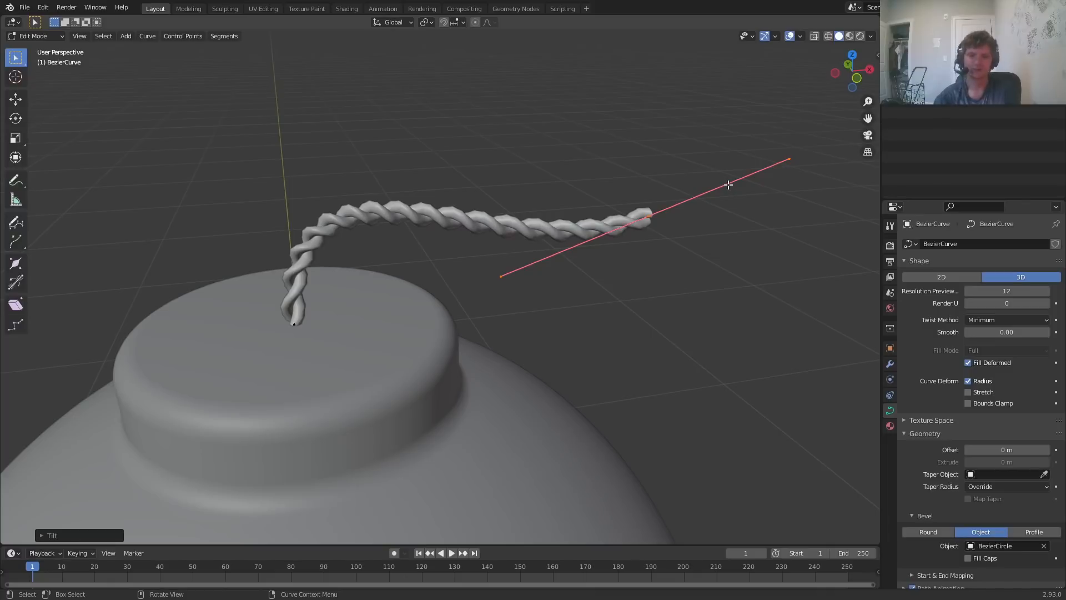
Leave Edit Mode and set the fuse curve's preview resolution to 1000 to smooth the twisted strands
scroll(312, 188, "up", 2)
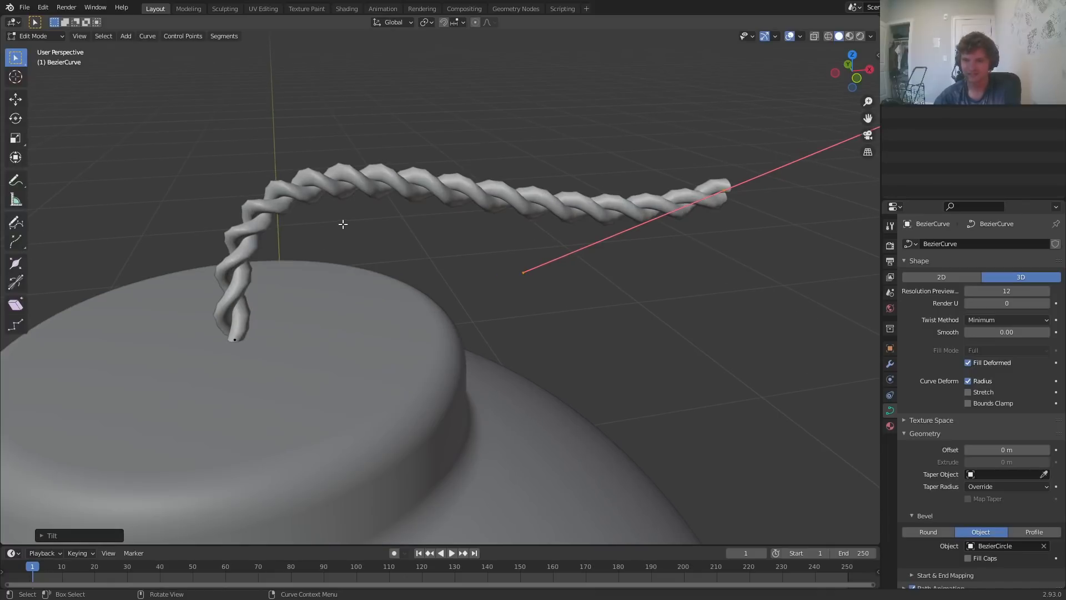
key("Tab")
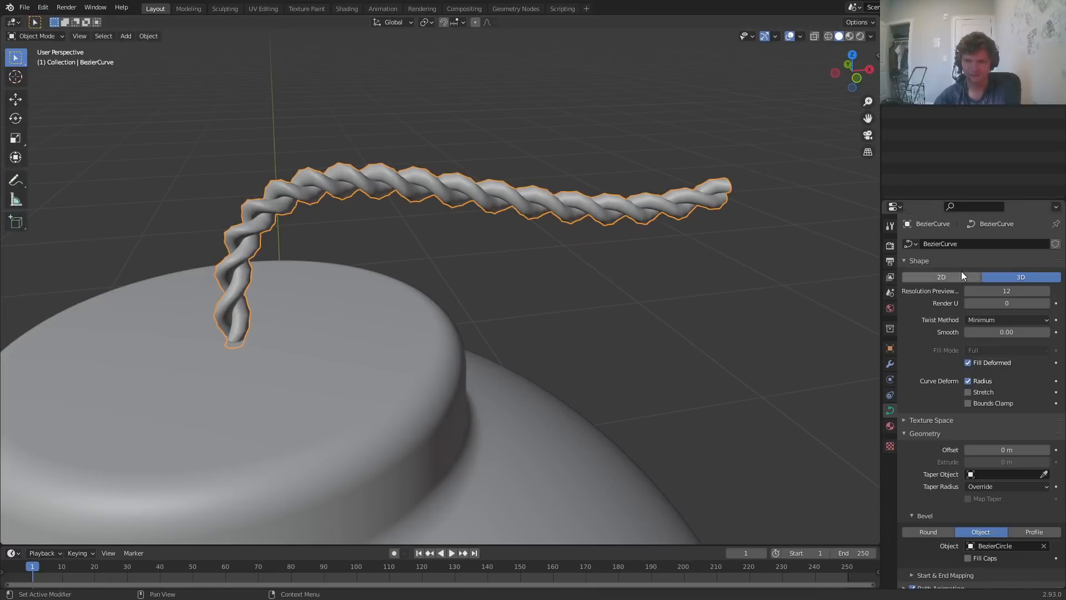
left_click_drag(1004, 291, 1050, 291)
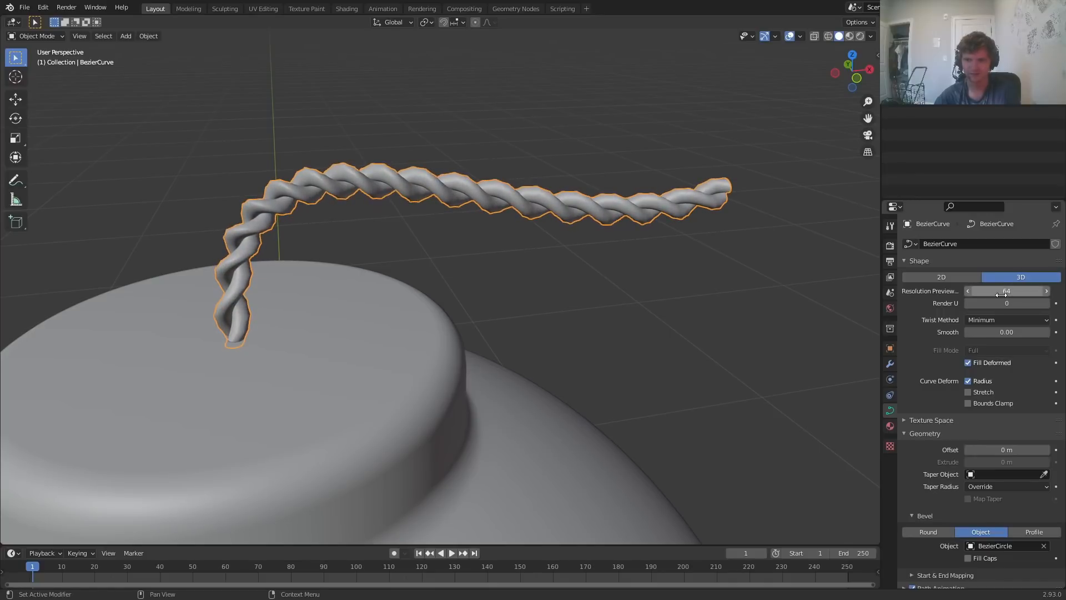
scroll(599, 274, "down", 4)
left_click(988, 286)
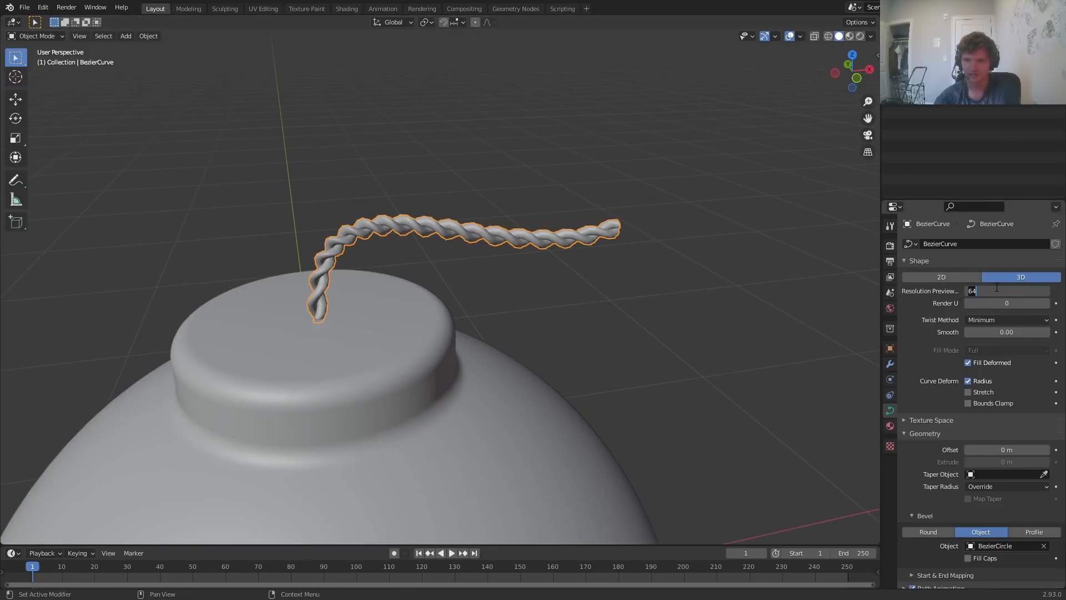
type("1000")
key("Return")
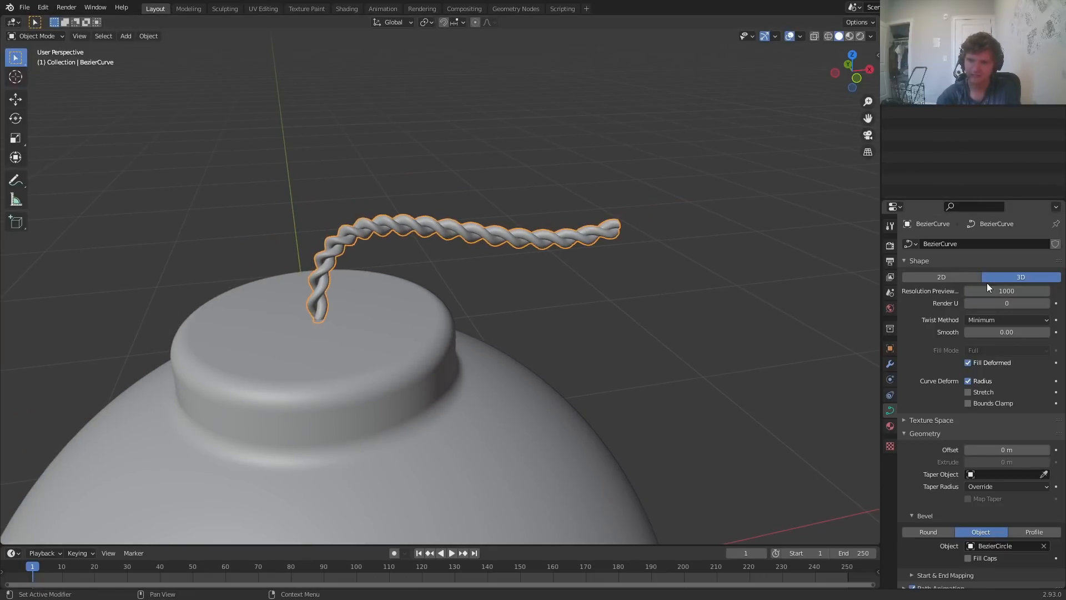
Try tilting the fuse curve's end point by a further 1000° in Edit Mode
scroll(474, 255, "up", 5)
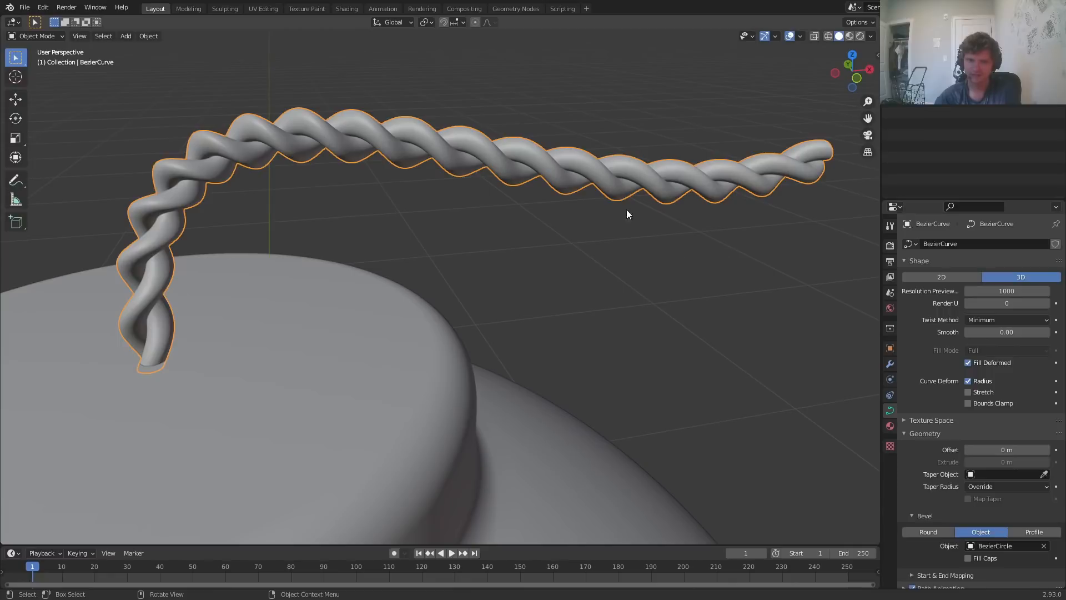
scroll(626, 213, "down", 4)
scroll(606, 207, "up", 3)
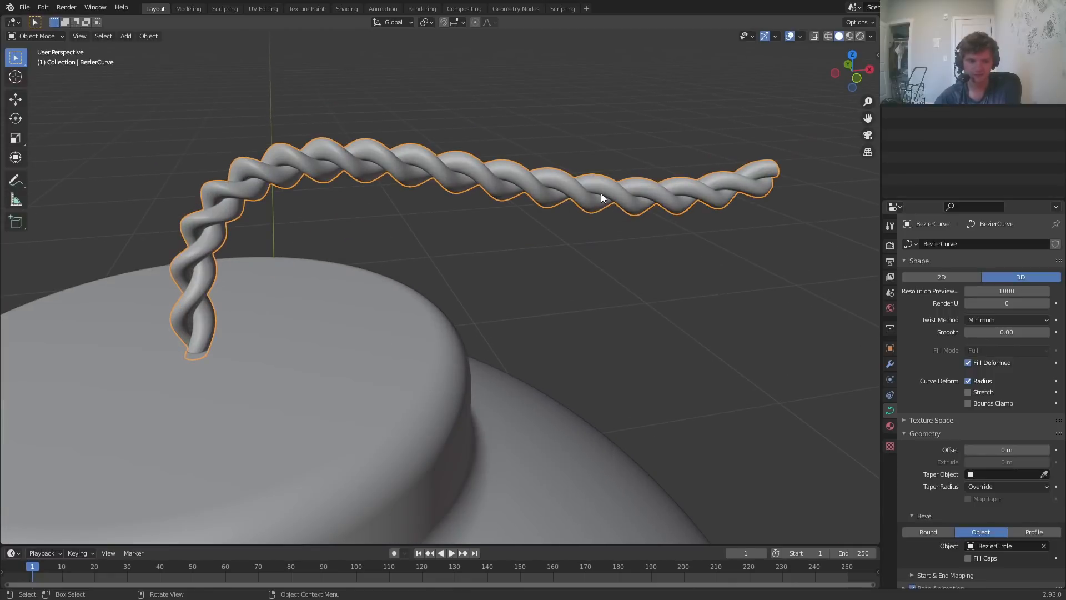
key("Tab")
key("ctrl+t")
key("1")
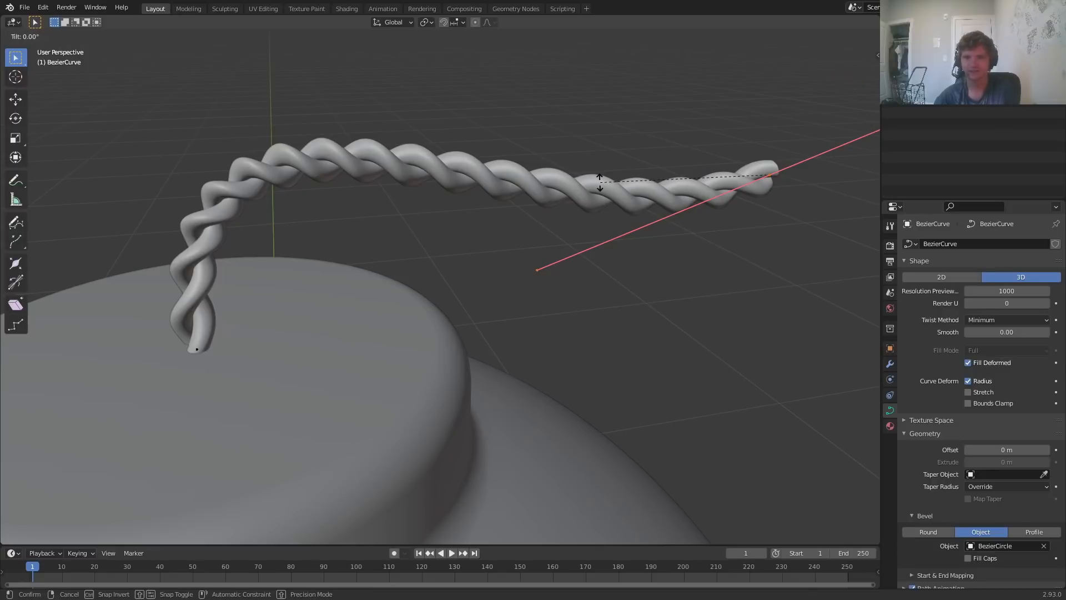
type("000")
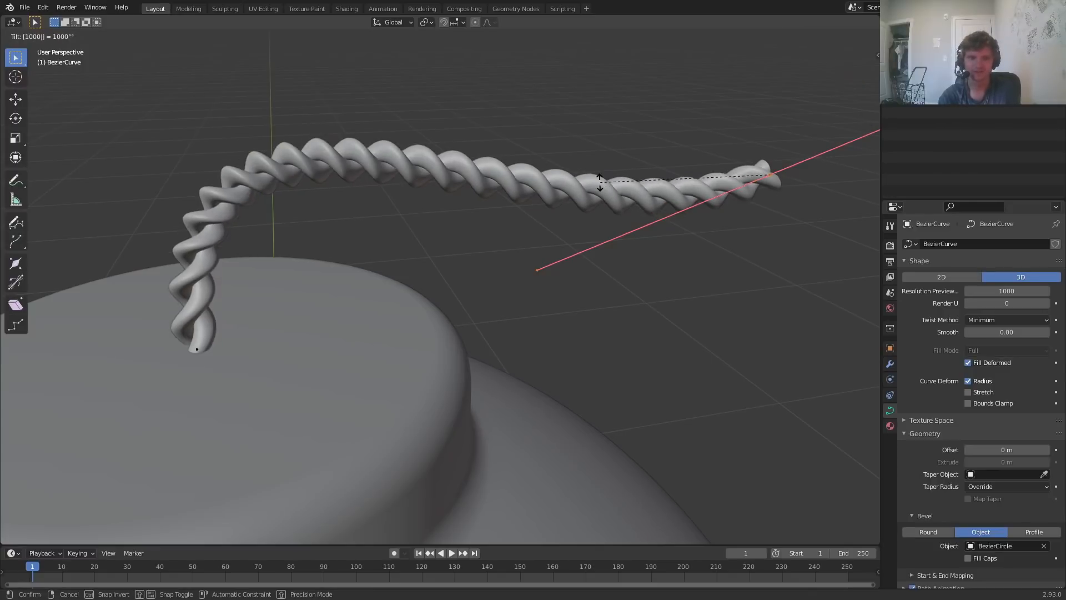
key("Return")
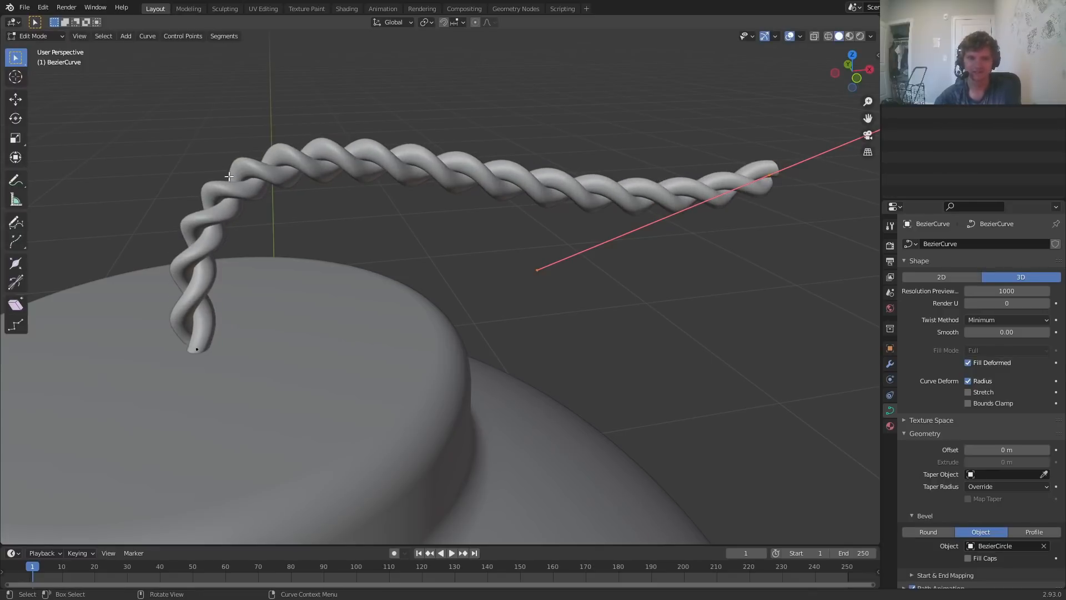
Leave the fuse curve's Edit Mode, select the BezierCircle bevel object and enter its Edit Mode with the whole fuse in sight
middle_click_drag(229, 210, 215, 180)
scroll(228, 183, "down", 8)
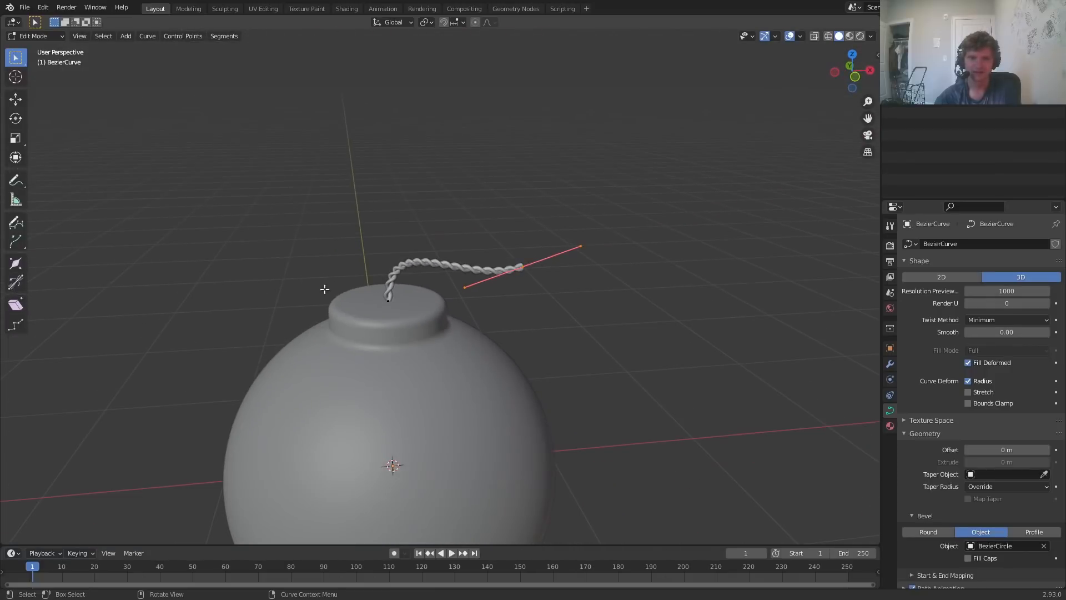
key("Tab")
middle_click_drag(363, 320, 438, 272)
left_click(524, 393)
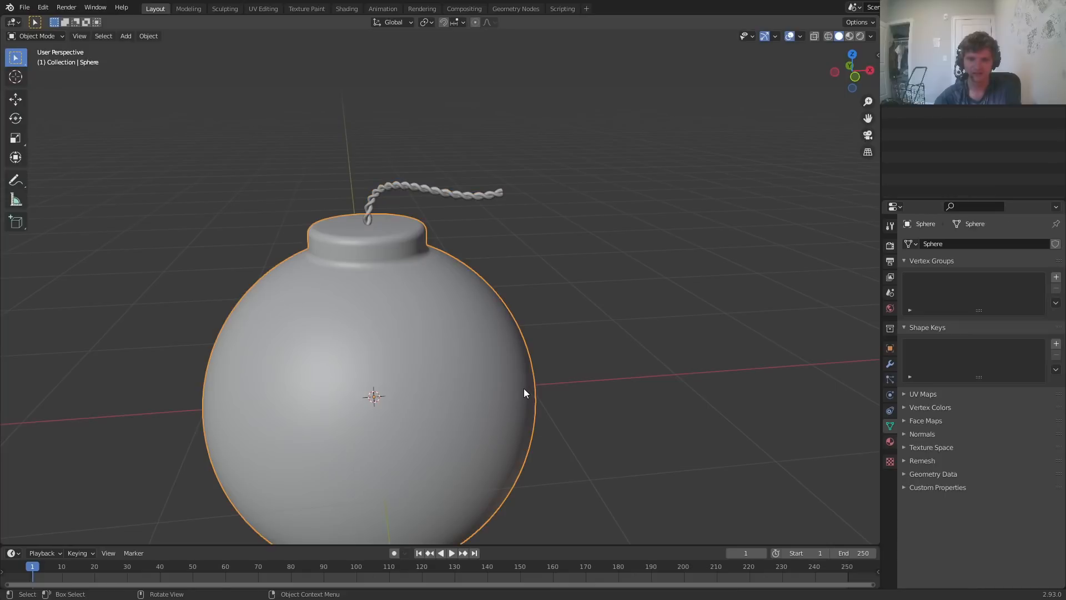
left_click(939, 65)
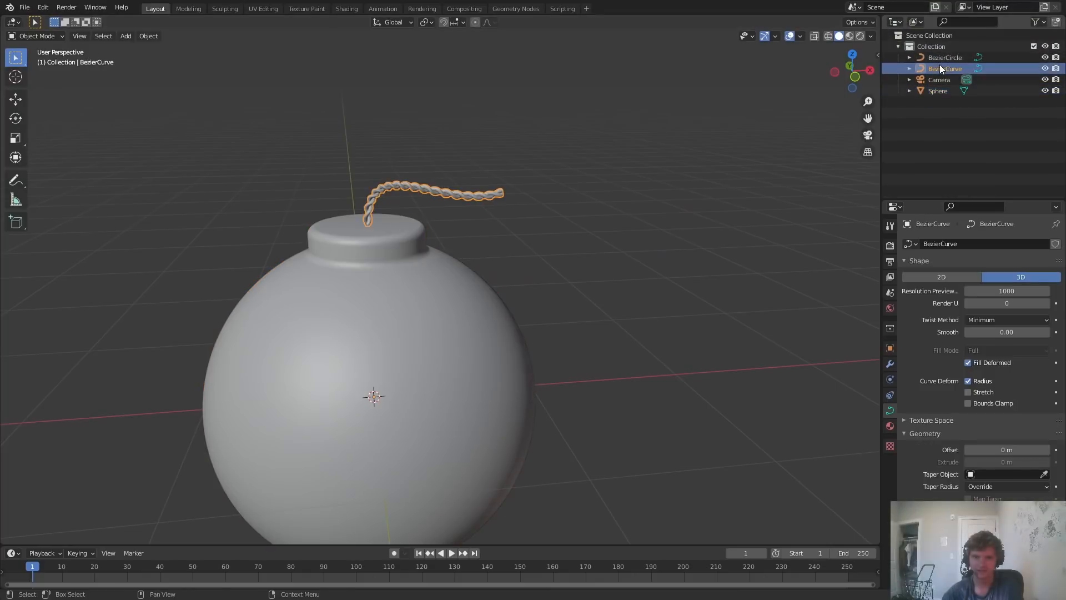
left_click(940, 54)
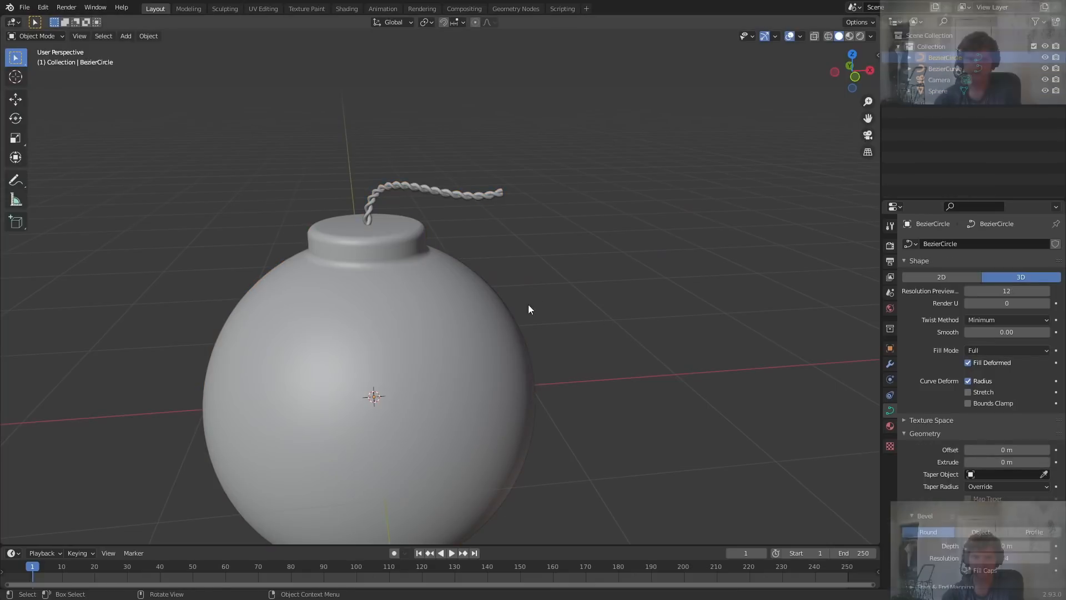
key("Tab")
middle_click_drag(523, 308, 463, 353)
scroll(500, 311, "up", 2)
Try scaling the BezierCircle's points uniformly, and undo the scaling
key("s")
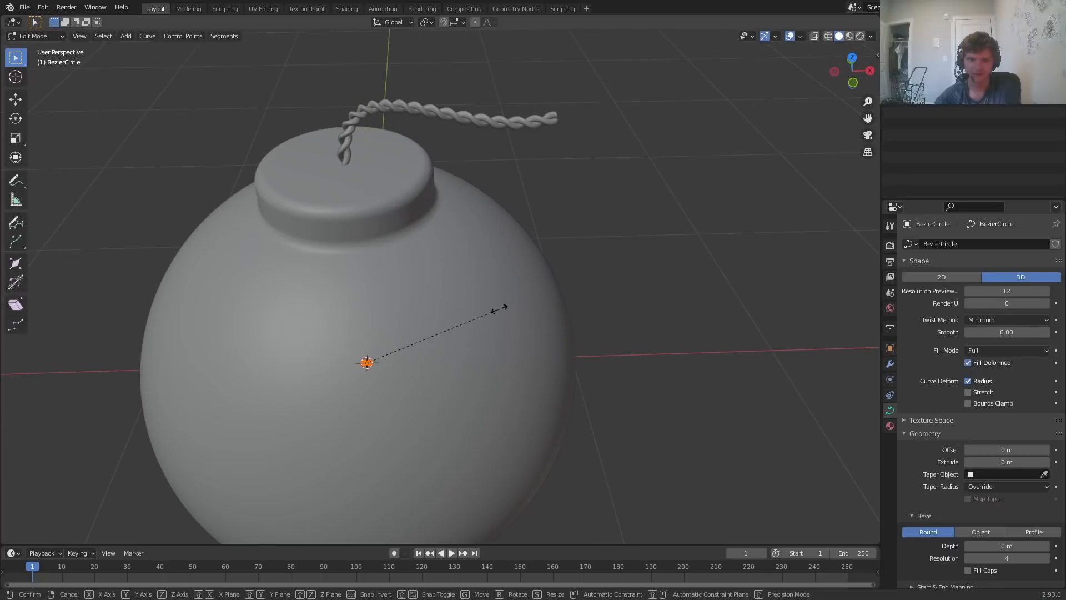
left_click(685, 292)
key("ctrl+z")
Try narrowing the BezierCircle's points along the global X axis, check the rope up close, and undo the scaling
scroll(575, 270, "up", 1)
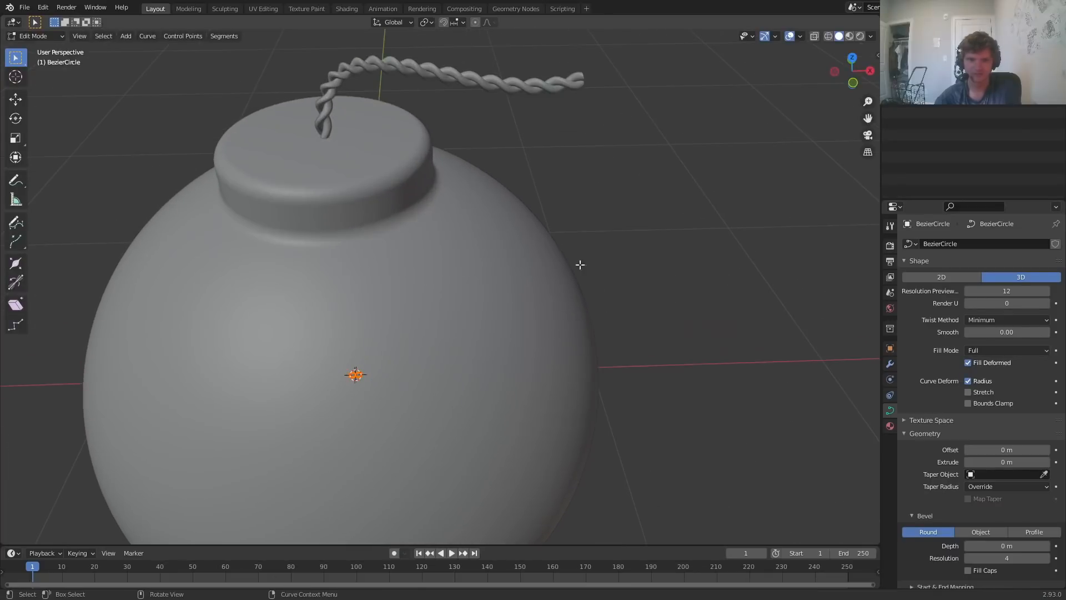
key("s")
key("x")
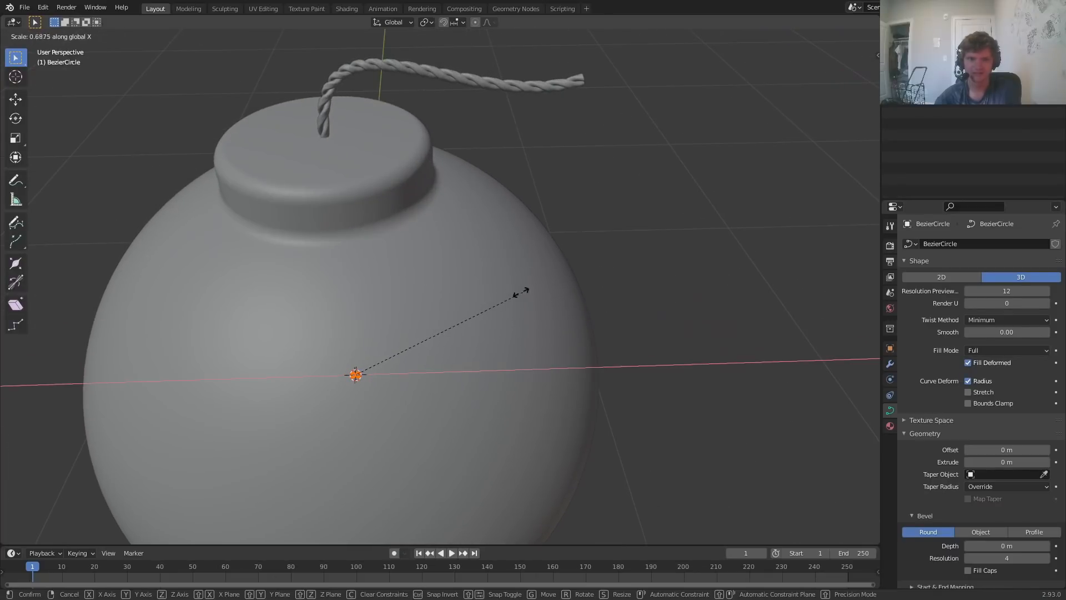
left_click(497, 297)
middle_click_drag(421, 118, 438, 248, "shift")
scroll(424, 209, "up", 3)
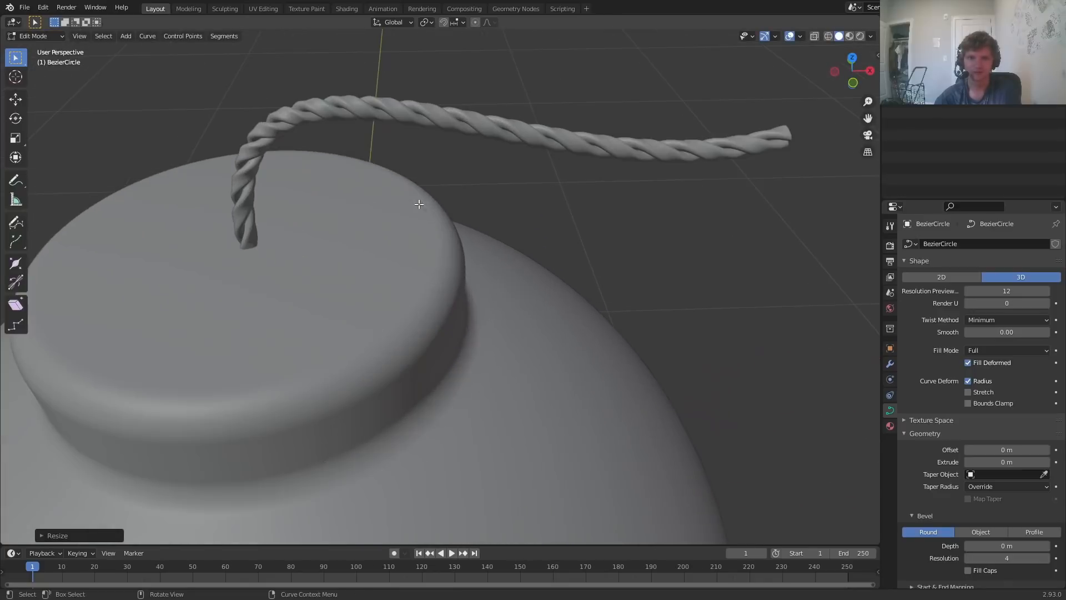
middle_click_drag(380, 147, 657, 201)
key("ctrl+z")
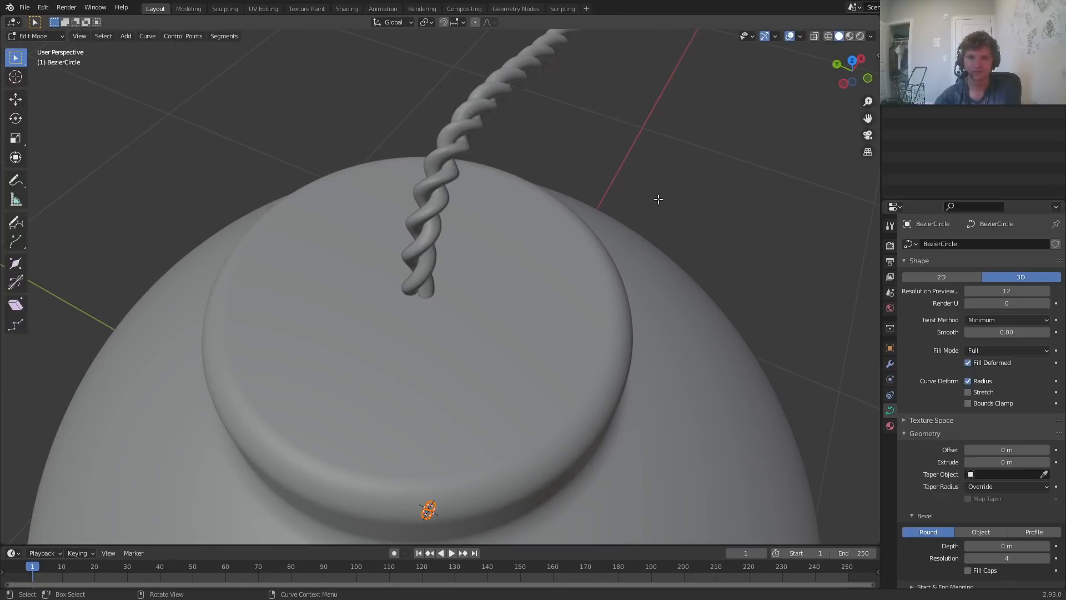
Scale the BezierCircle's points to about 0.65 along global X, stretch them slightly along global Y, and leave Edit Mode
key("s")
key("x")
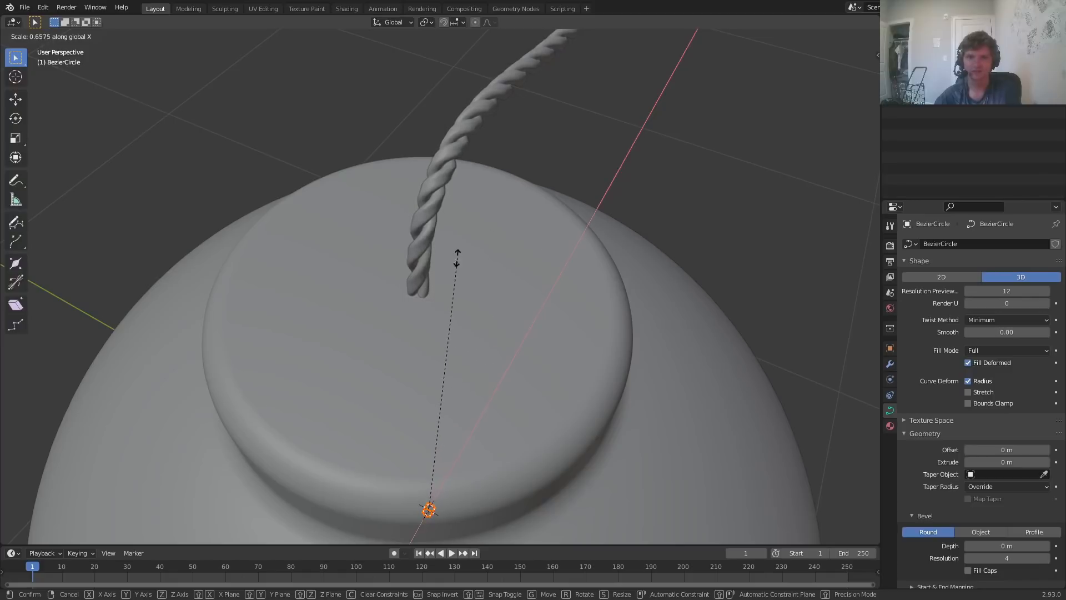
left_click(444, 283)
key("s")
key("y")
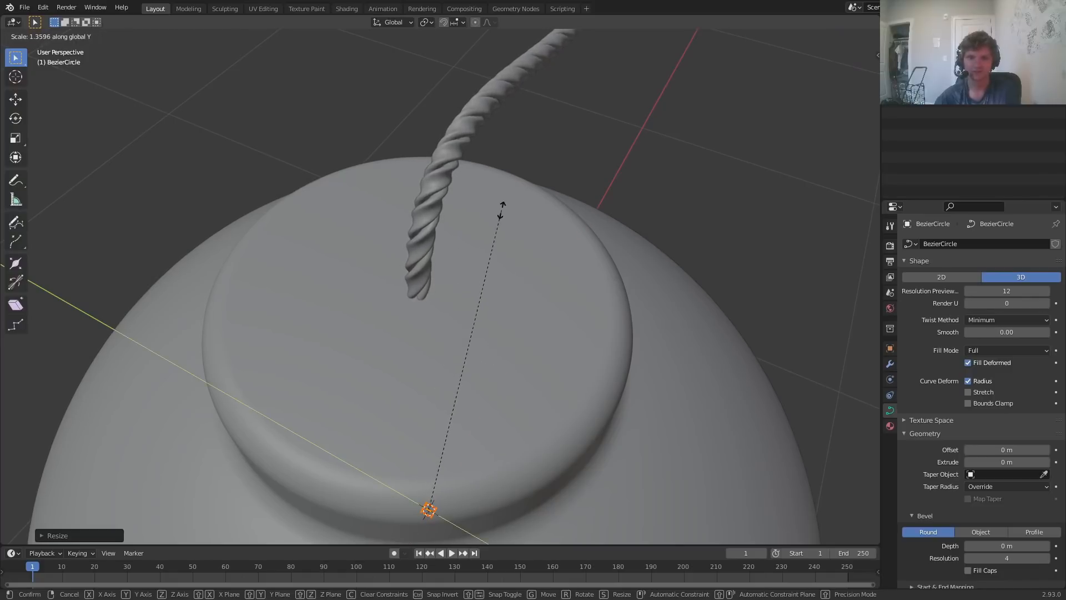
left_click(475, 259)
scroll(469, 239, "down", 6)
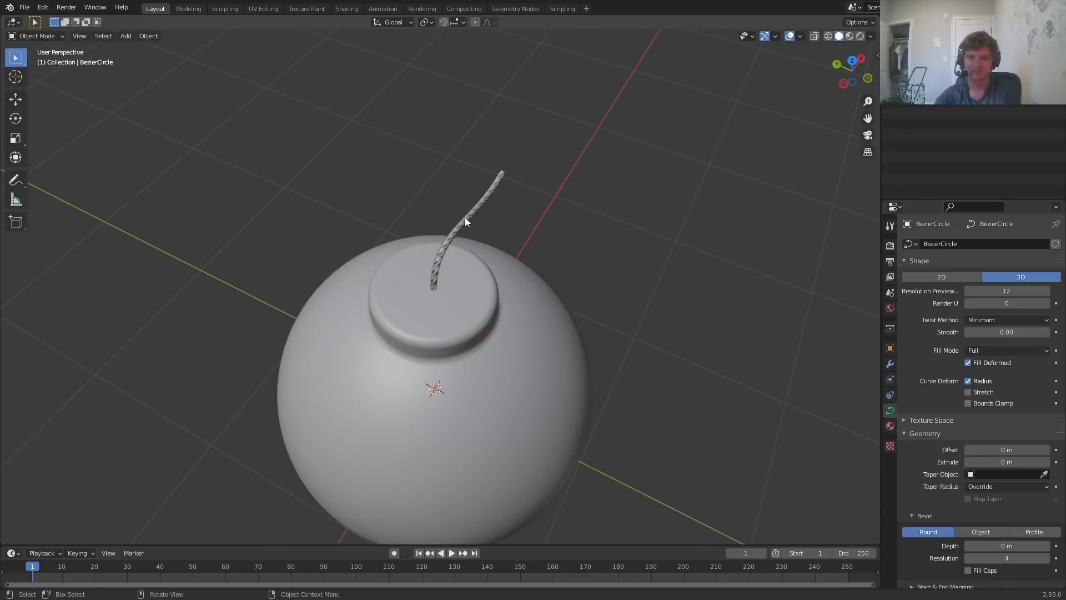
middle_click_drag(465, 218, 394, 178)
scroll(383, 160, "up", 4)
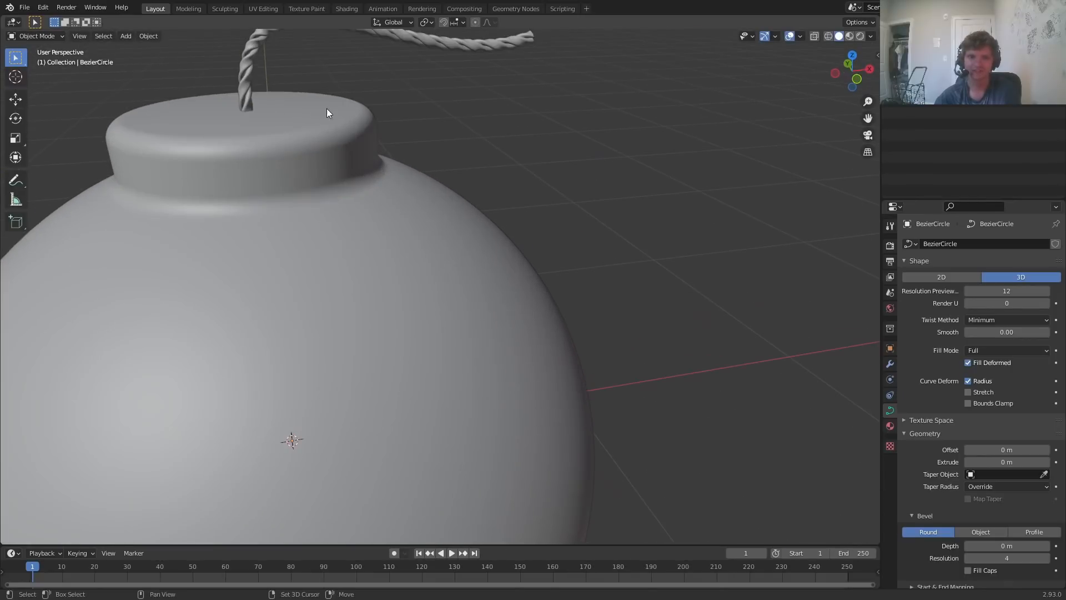
middle_click_drag(326, 109, 347, 214, "shift")
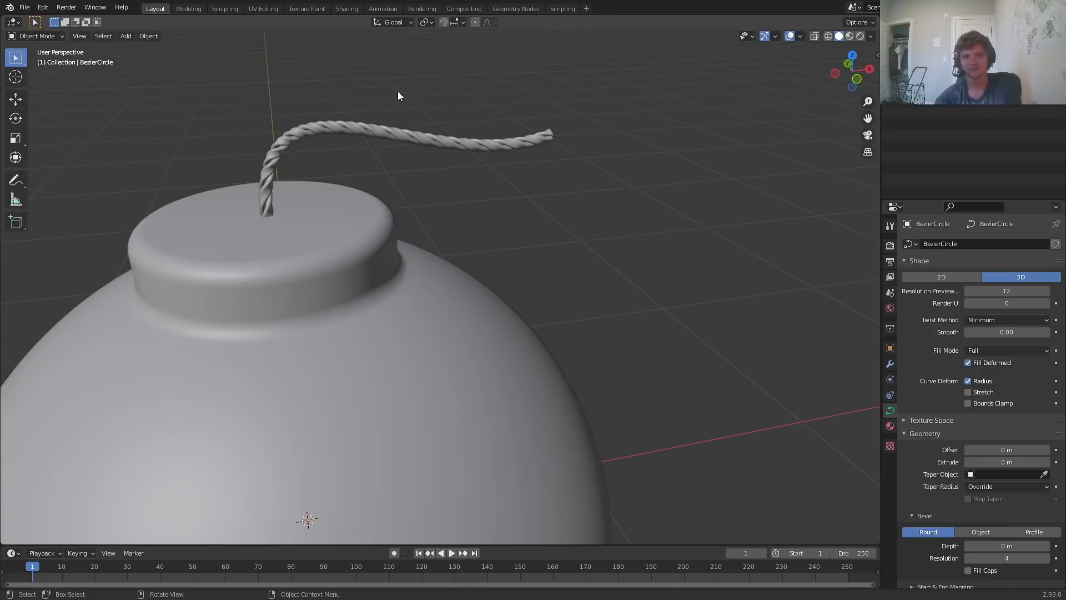
scroll(373, 125, "down", 3)
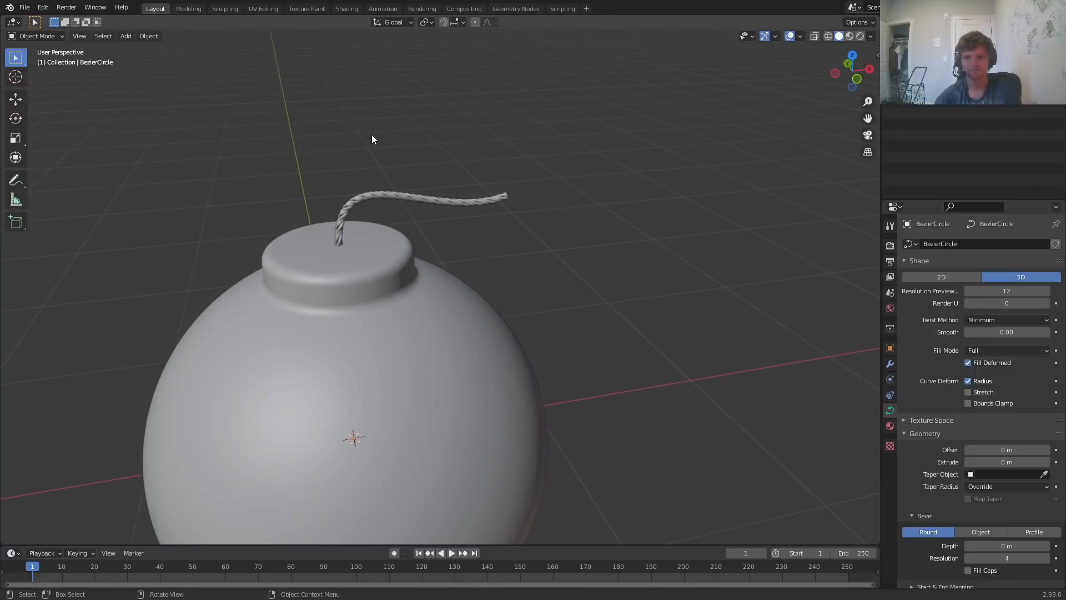
scroll(369, 143, "up", 3)
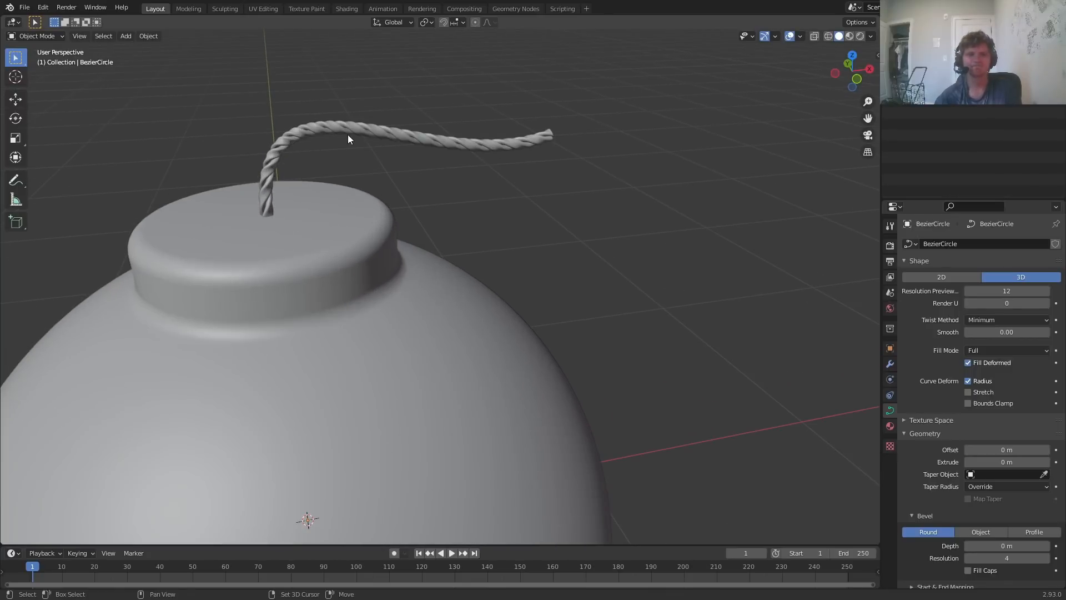
middle_click_drag(360, 152, 394, 183, "shift")
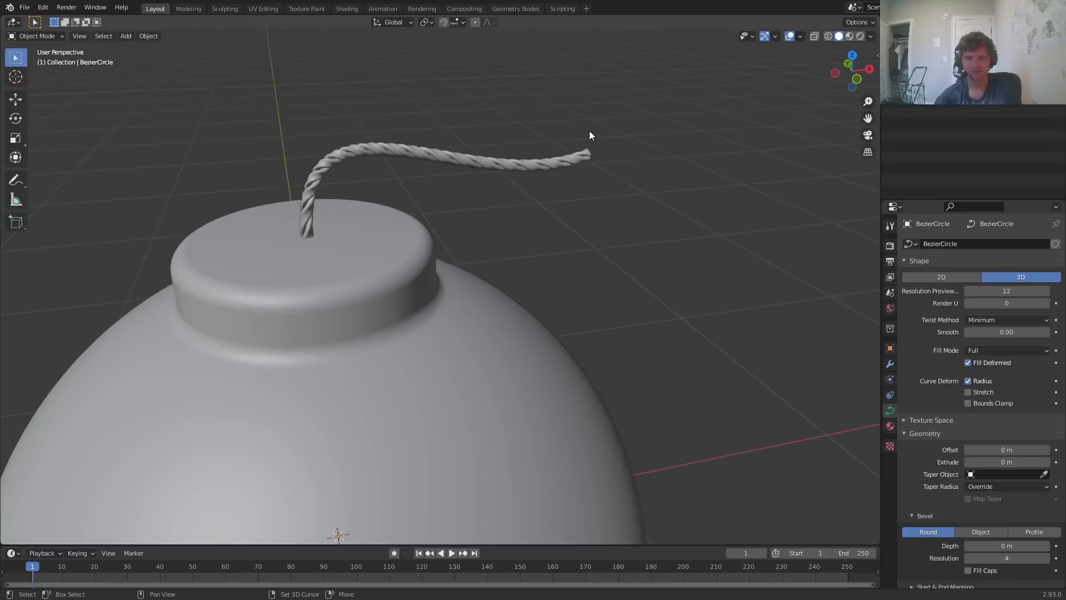
Set the animation's end frame to 30
left_click(866, 553)
type("30")
key("Return")
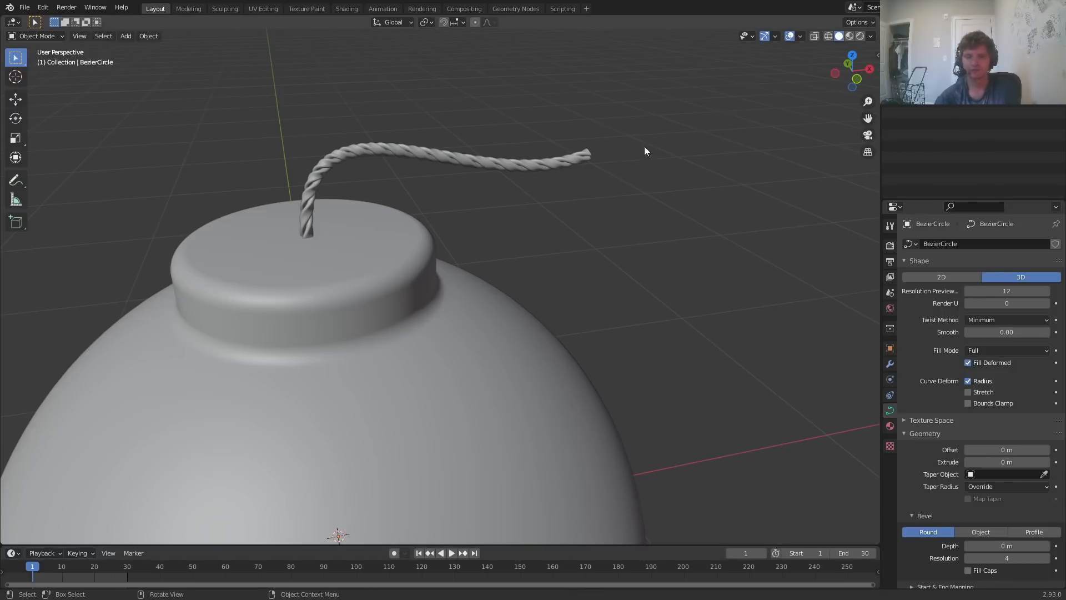
Select the rope curve in front view and expand its bevel Start & End Mapping settings
left_click(862, 78)
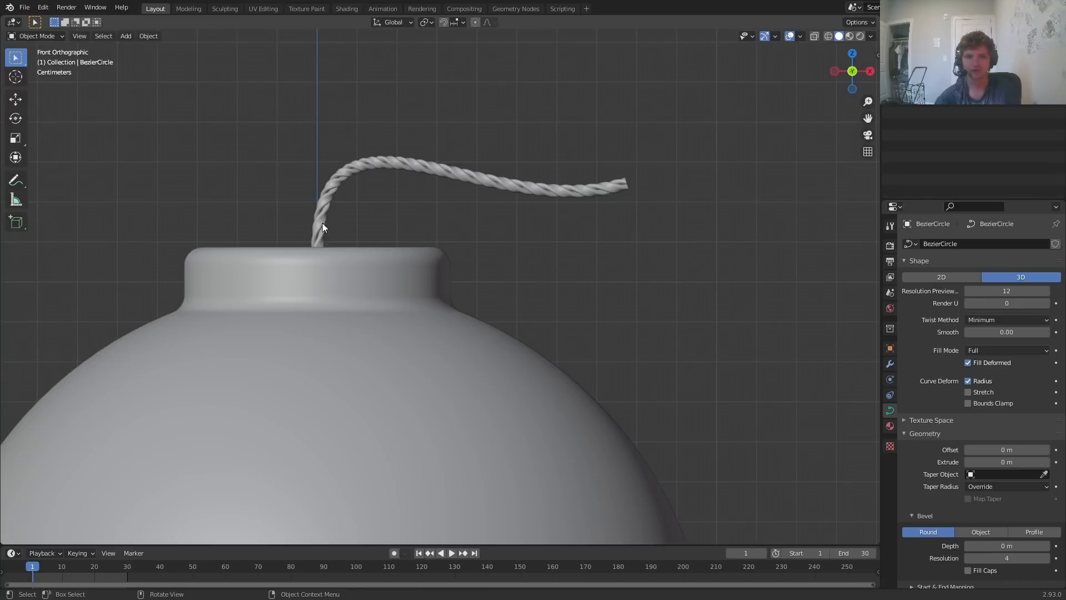
scroll(970, 371, "down", 5)
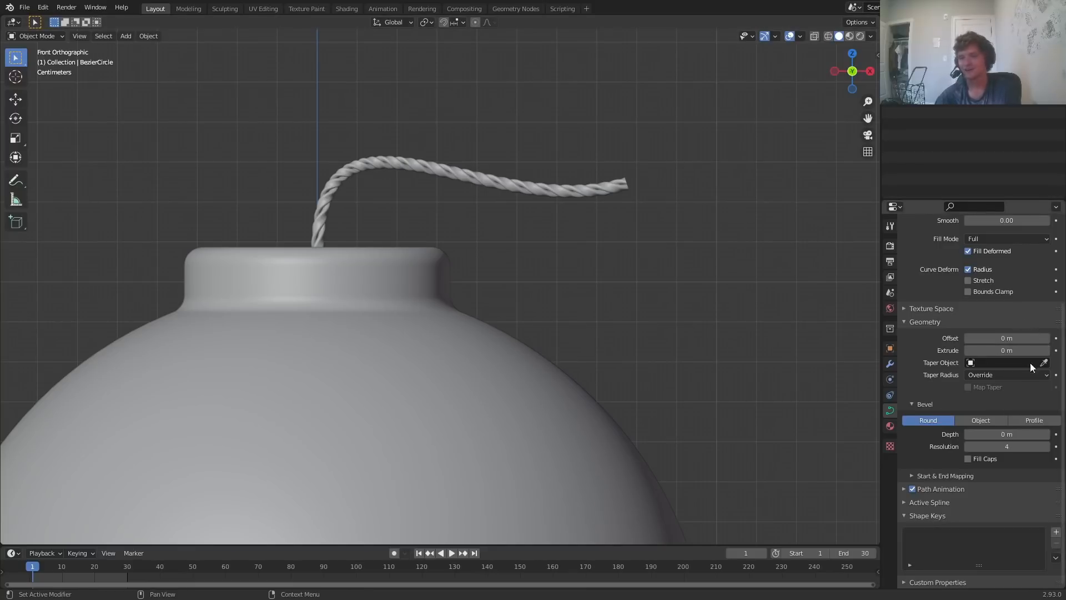
left_click(944, 475)
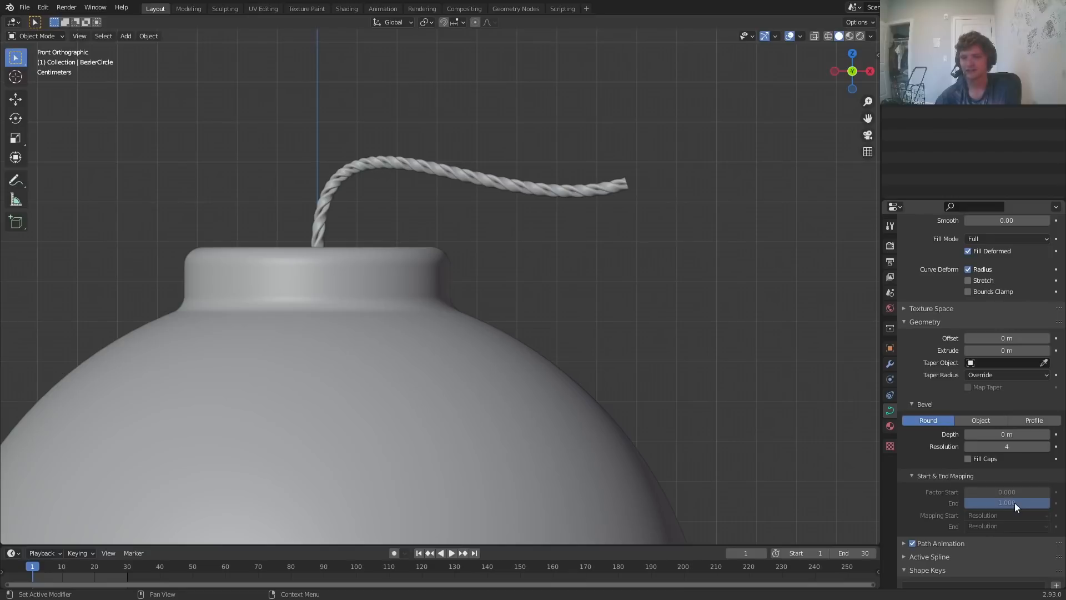
left_click(553, 187)
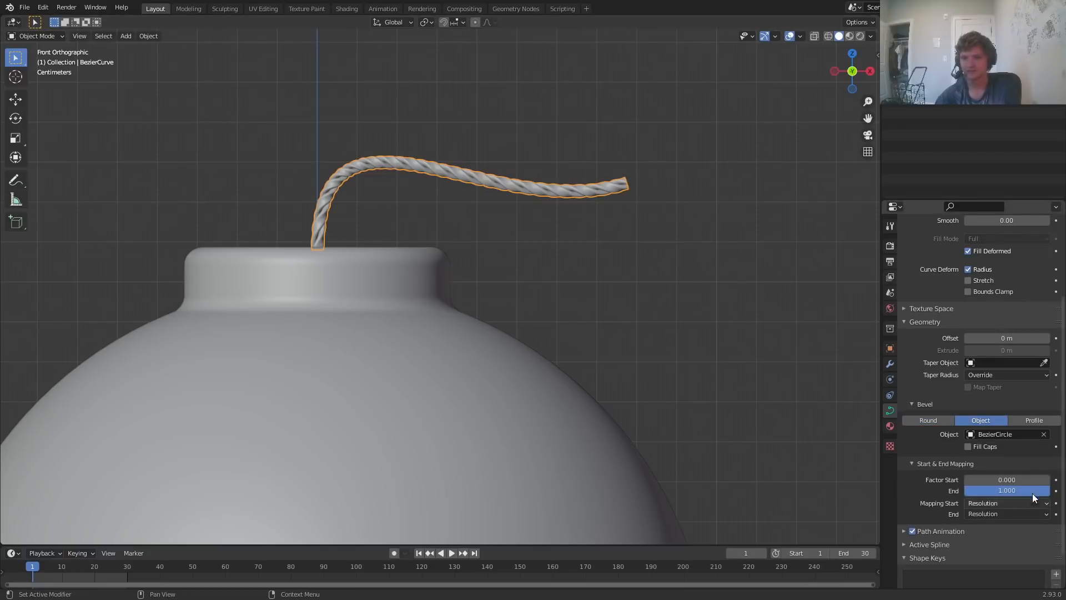
Try shortening the fuse by lowering the rope's bevel end factor, and return the factor to 1.000
mouse_move(1032, 492)
left_mouse_down()
mouse_move(944, 493)
mouse_move(1049, 490)
left_mouse_up()
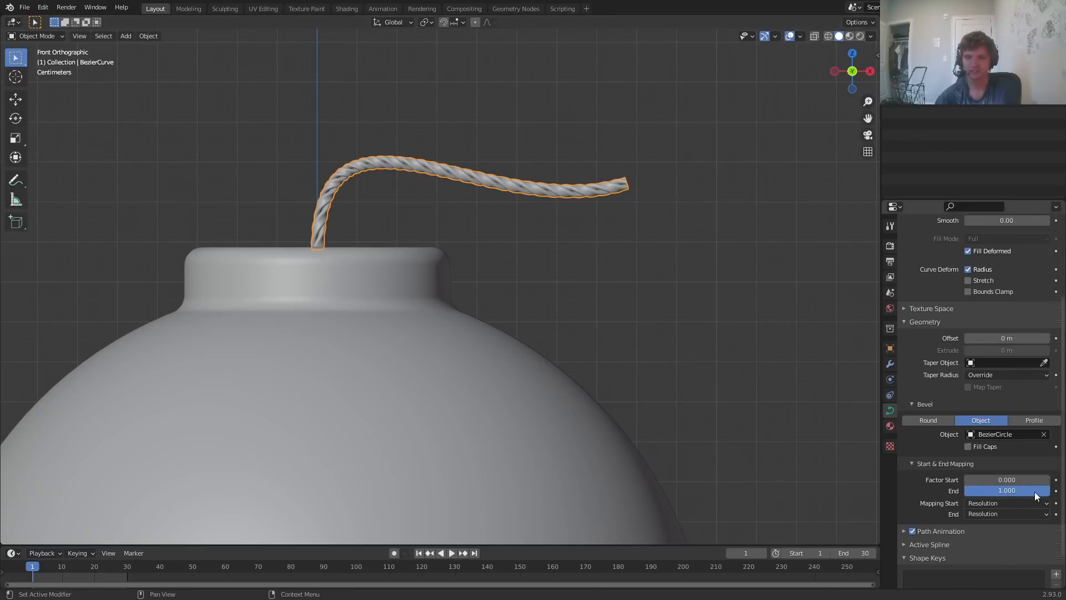
mouse_move(1034, 491)
left_mouse_down()
mouse_move(987, 490)
mouse_move(1050, 490)
mouse_move(1023, 491)
left_mouse_up()
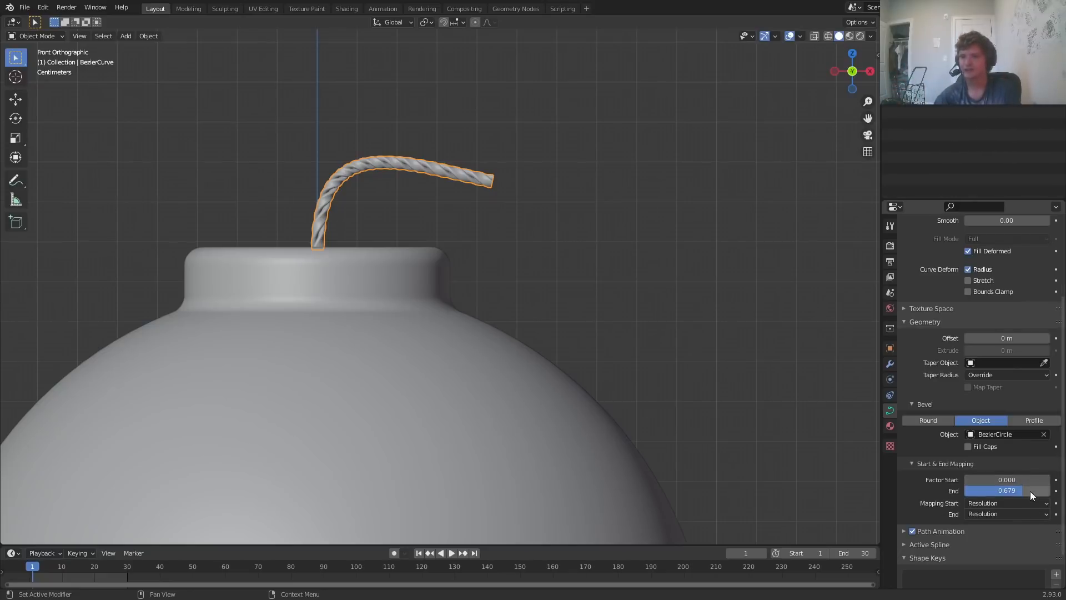
mouse_move(1030, 491)
left_mouse_down()
mouse_move(1044, 491)
mouse_move(1033, 487)
left_mouse_up()
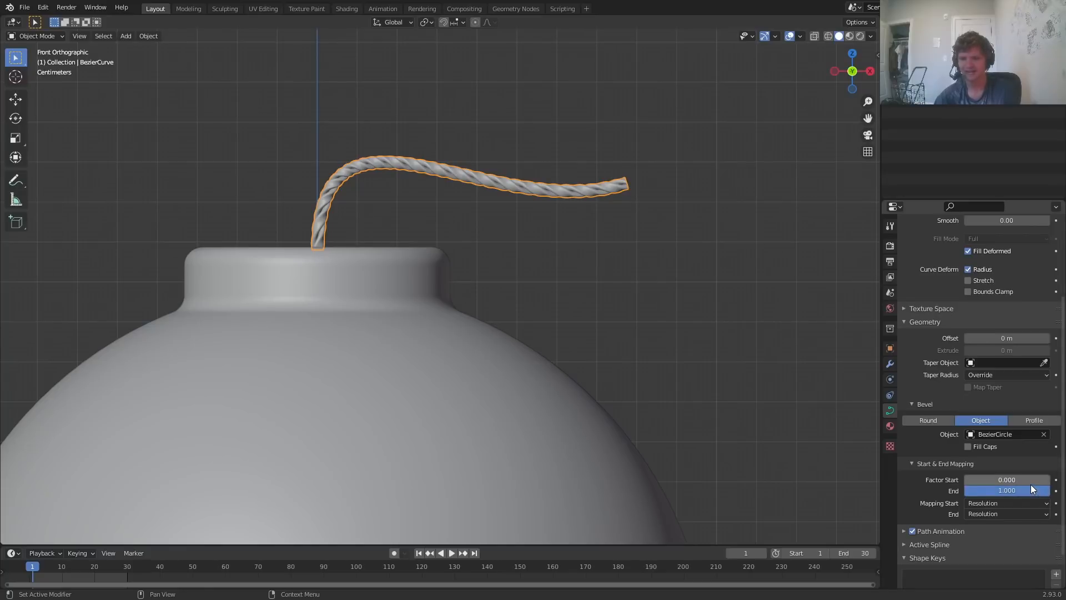
Keyframe the rope's bevel end factor at 1.000 on frame 1 and at 0.000 on frame 30
key("i")
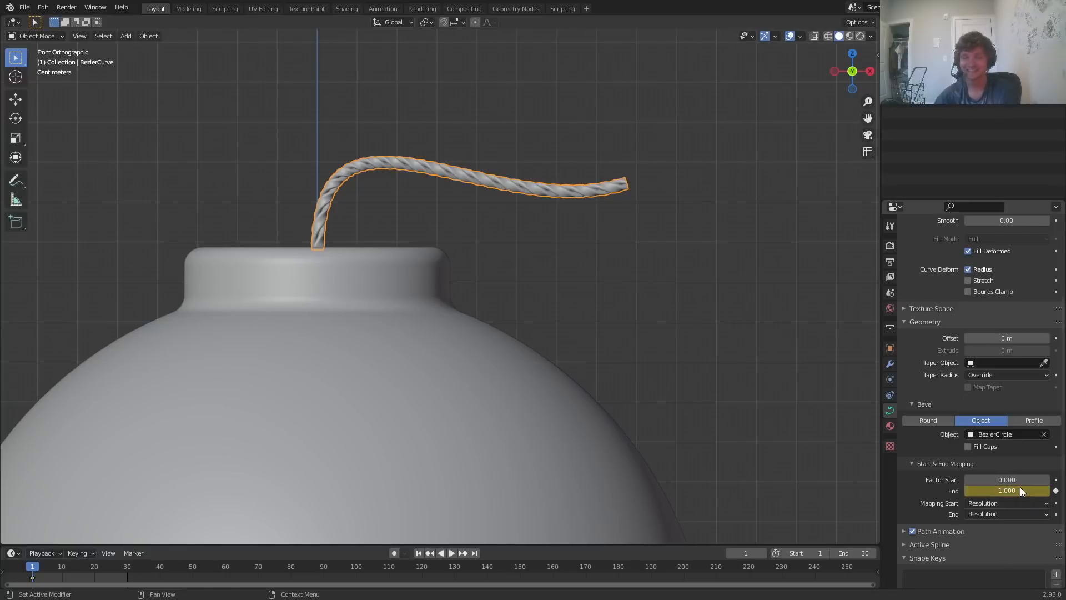
key("shift+Right")
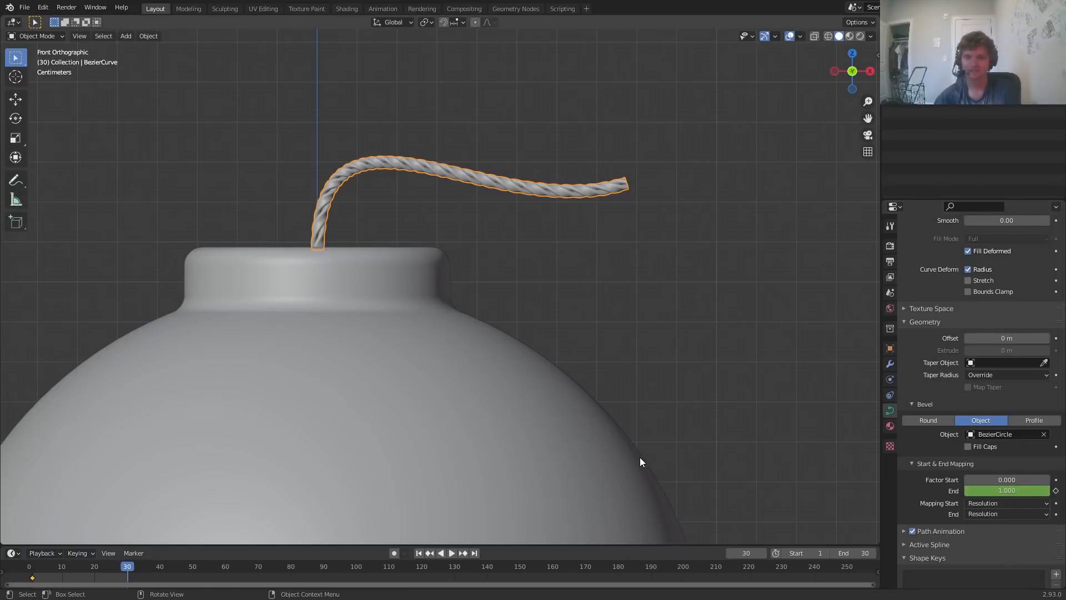
left_click_drag(1015, 490, 963, 491)
key("i")
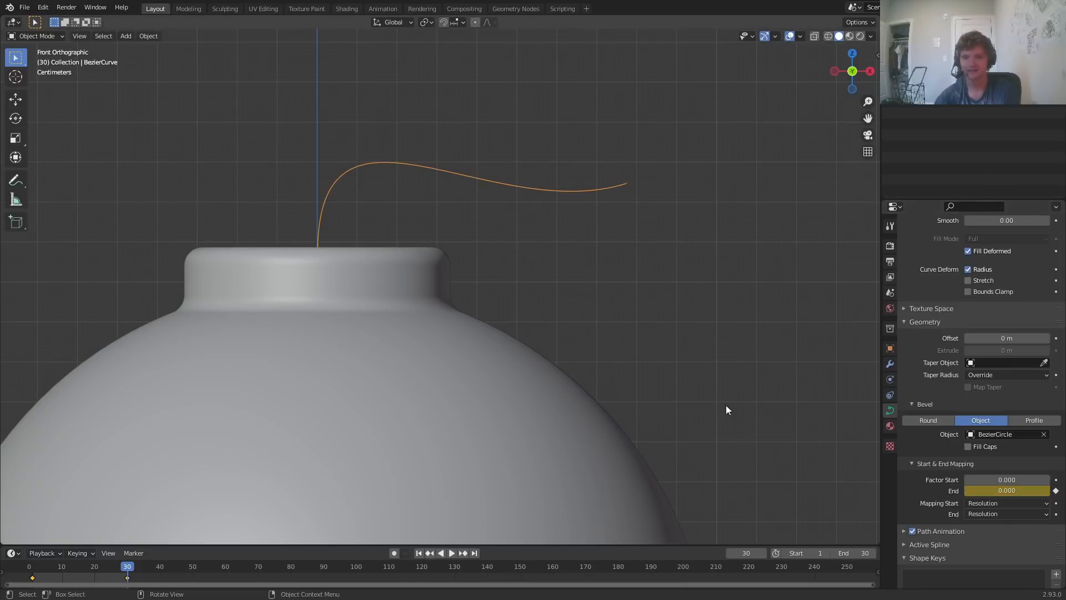
Play the fuse animation and set its keyframe interpolation to Linear
key("space")
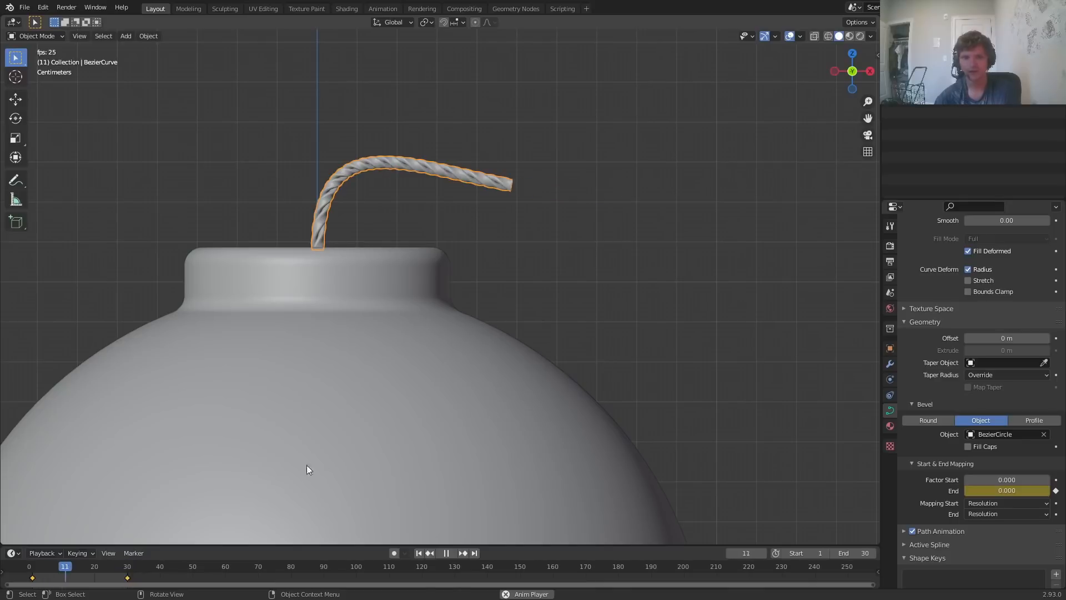
key("t")
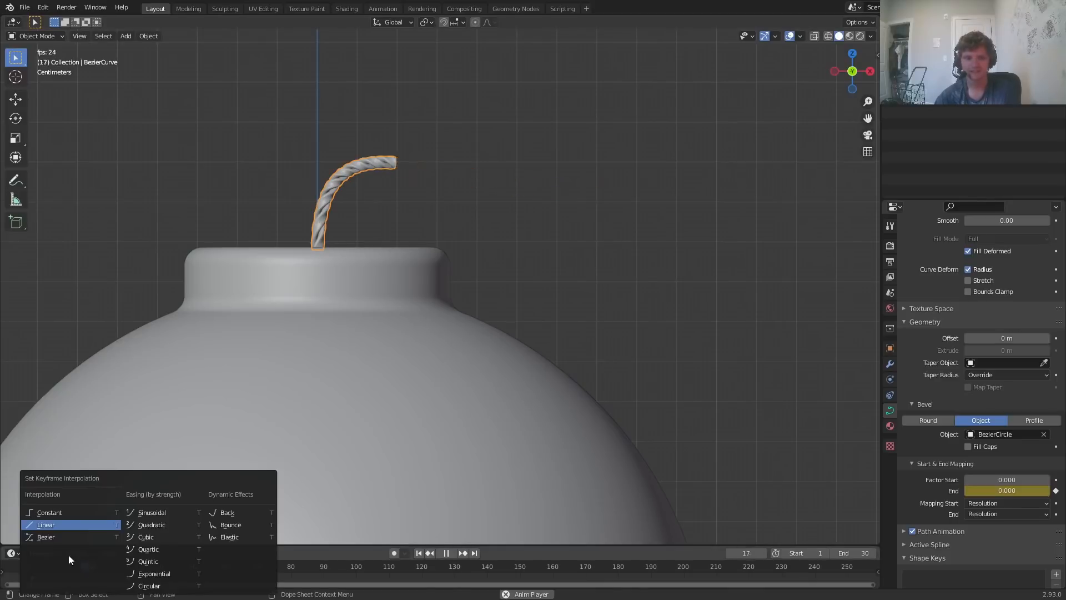
left_click(49, 524)
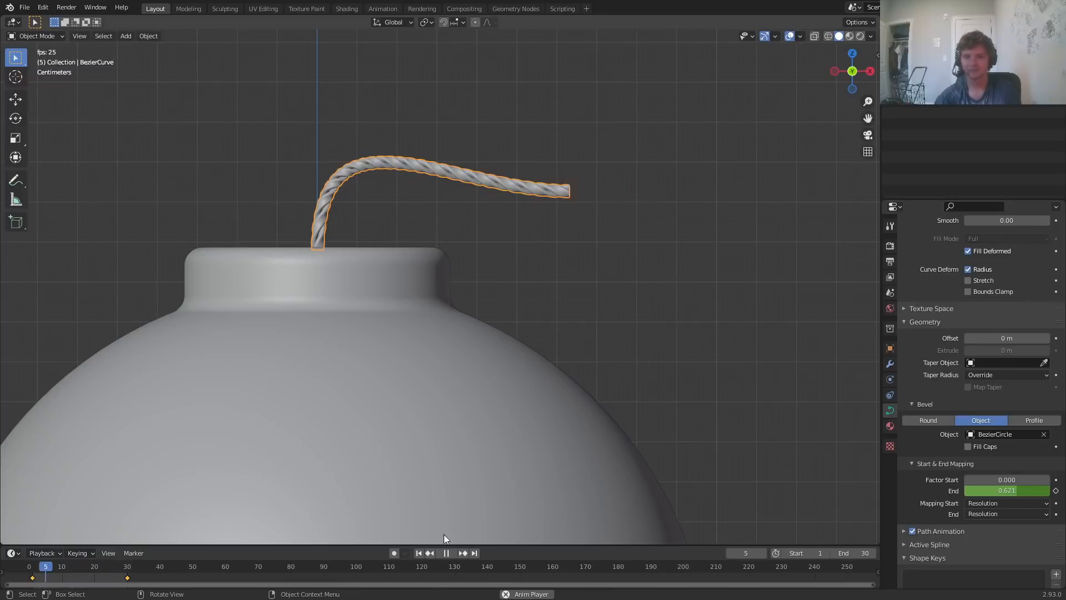
Extend the animation's end frame to 45 and move the fuse's last keyframe from frame 30 to frame 45
double_click(844, 548)
type("45")
key("Return")
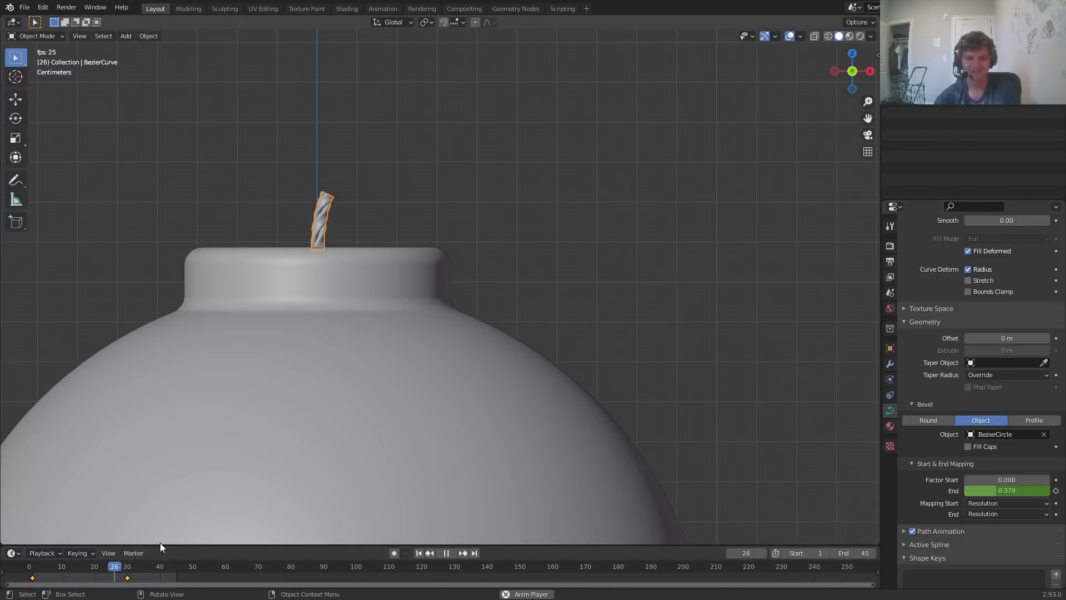
left_click_drag(160, 544, 166, 506)
left_click(127, 538)
key("g")
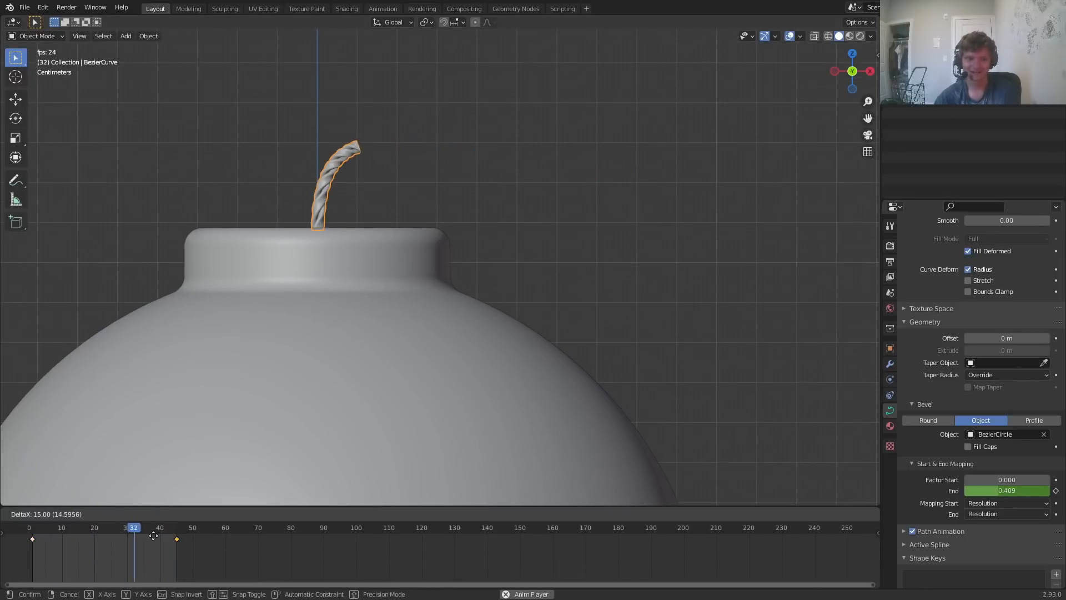
left_click(153, 535)
Check the fuse animation on the whole bomb, stop playback, return to frame 1, and save the file
scroll(511, 283, "down", 4)
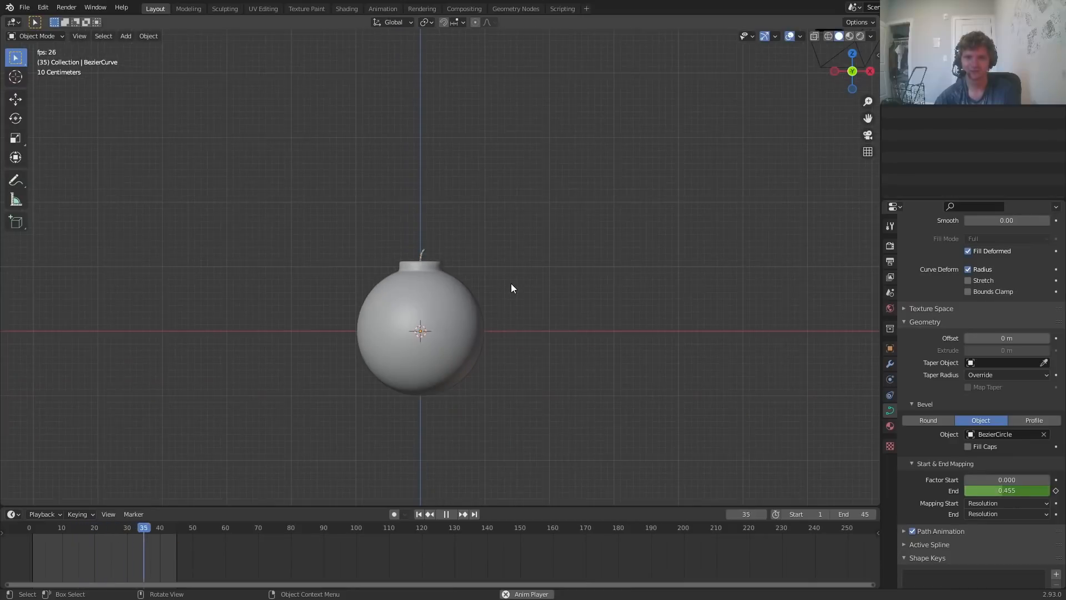
scroll(505, 288, "up", 4)
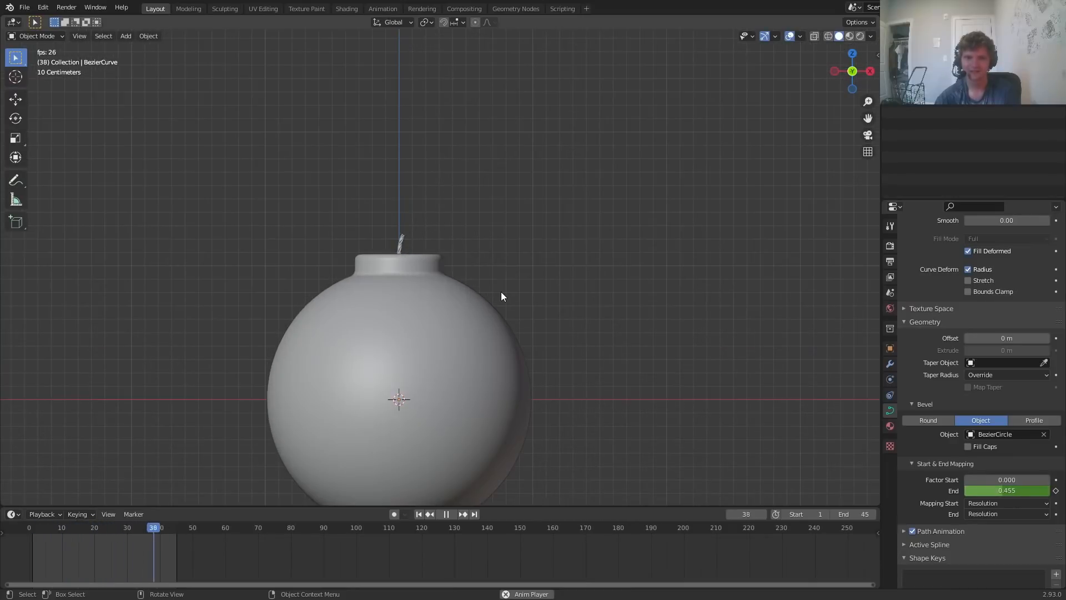
key("space")
key("shift+Left")
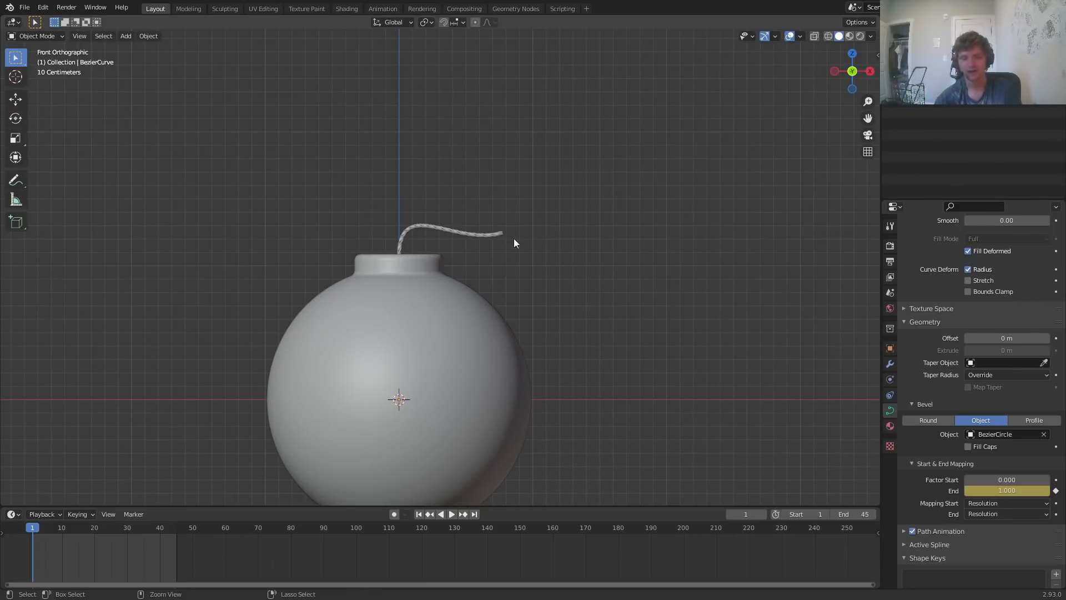
key("ctrl+s")
Switch the viewport to rendered shading and set the render engine to Cycles with GPU Compute as the device
left_click(860, 37)
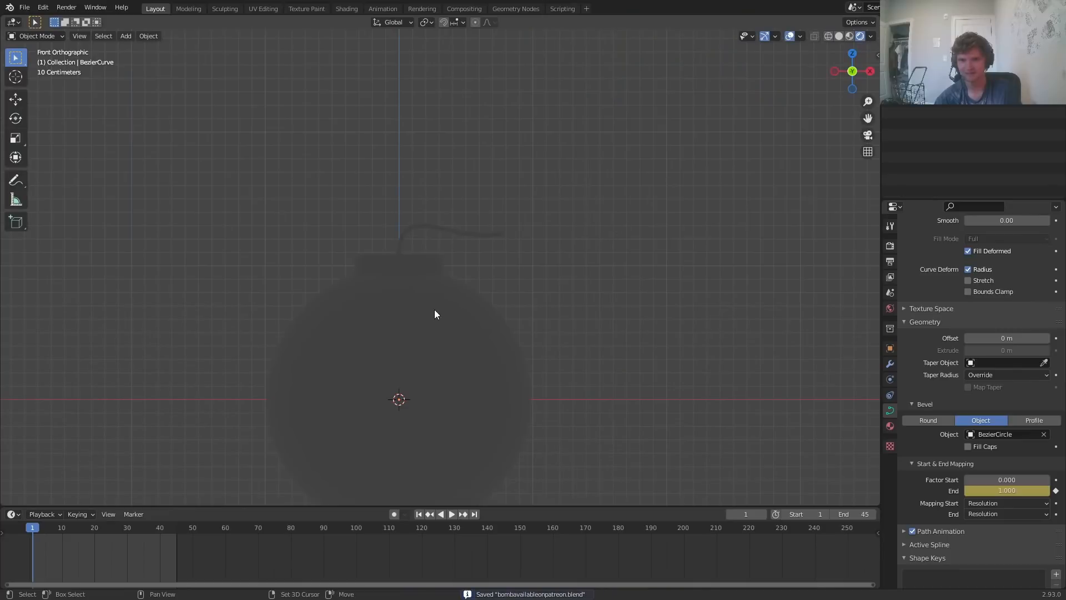
middle_click_drag(434, 314, 547, 274)
left_click(889, 245)
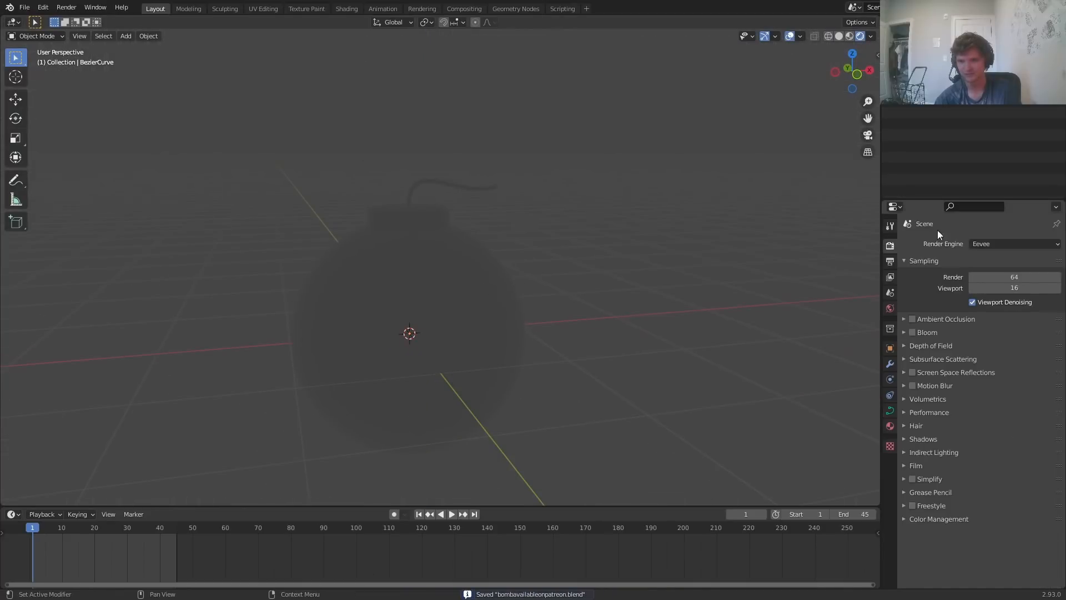
left_click(993, 244)
left_click(997, 281)
left_click(992, 269)
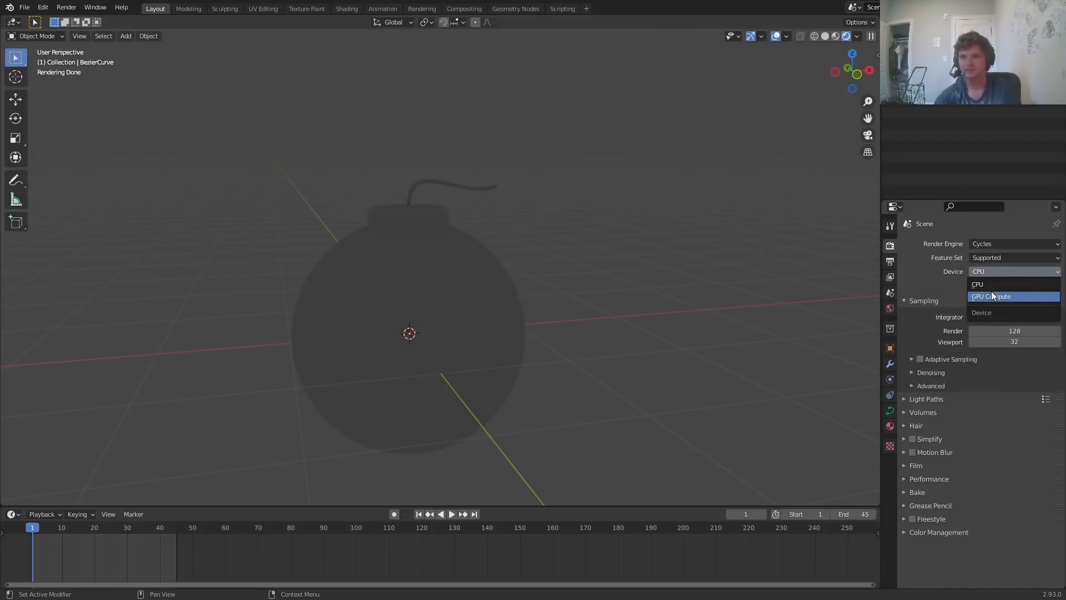
left_click(991, 290)
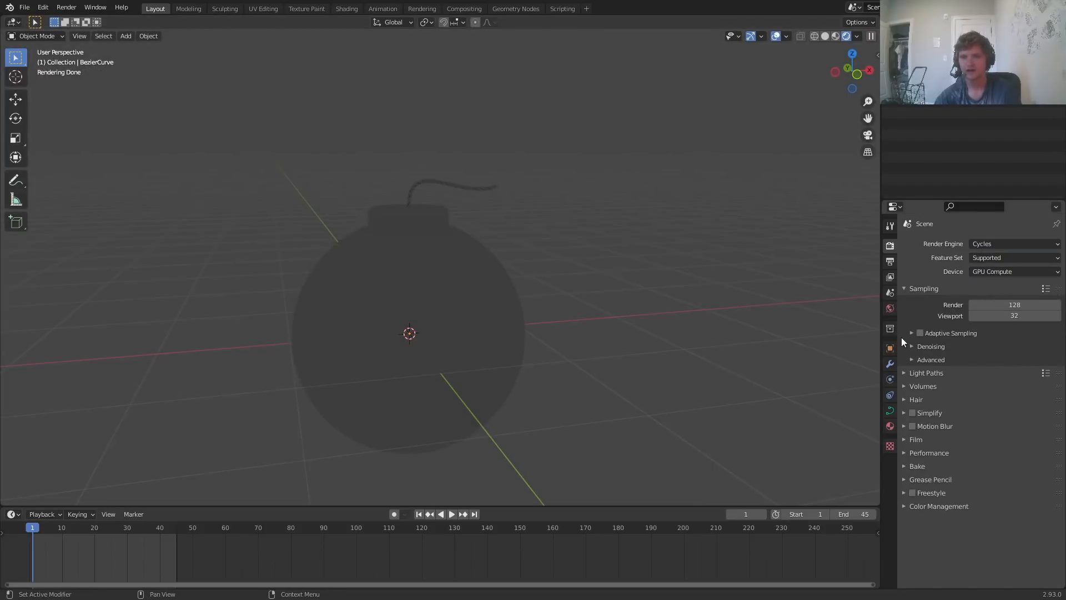
Light the world with an Environment Texture using leadenhall_market_2k.hdr from the HDRIs folder
left_click(890, 309)
left_click(969, 310)
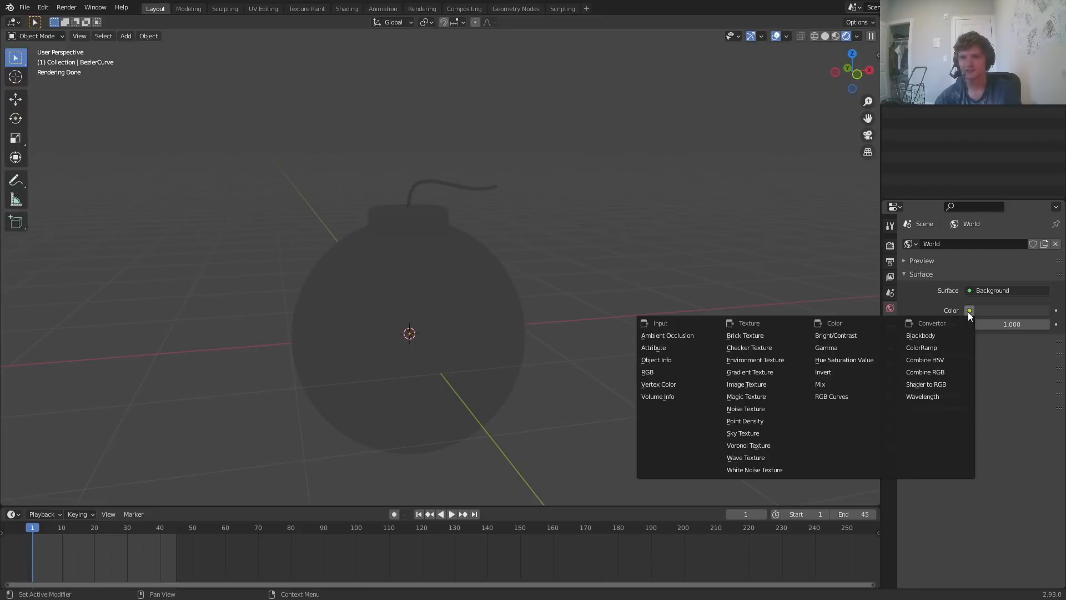
left_click(764, 360)
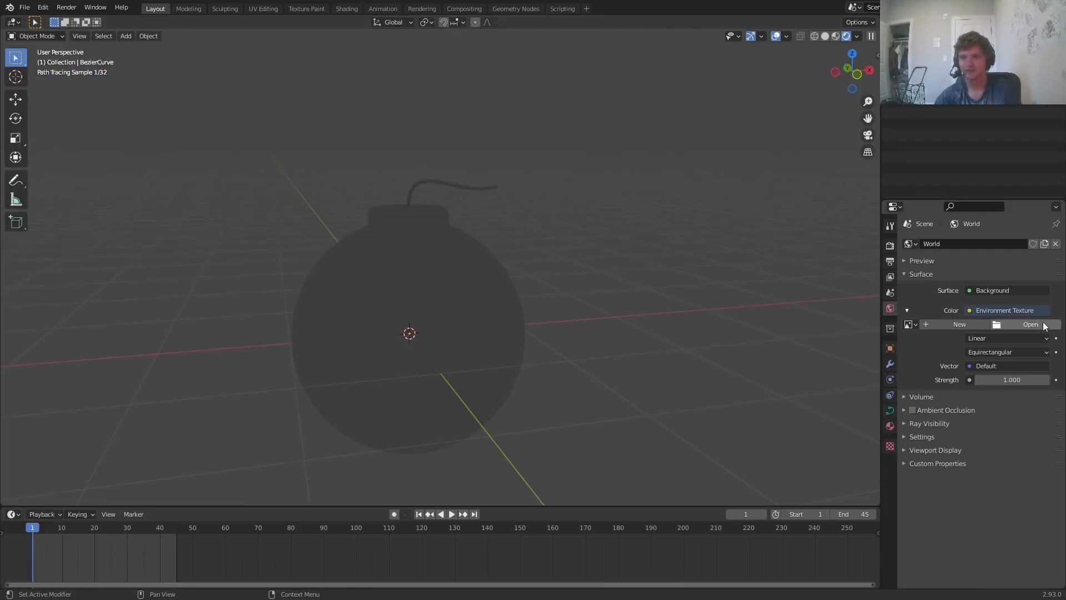
left_click(1027, 324)
left_click(203, 370)
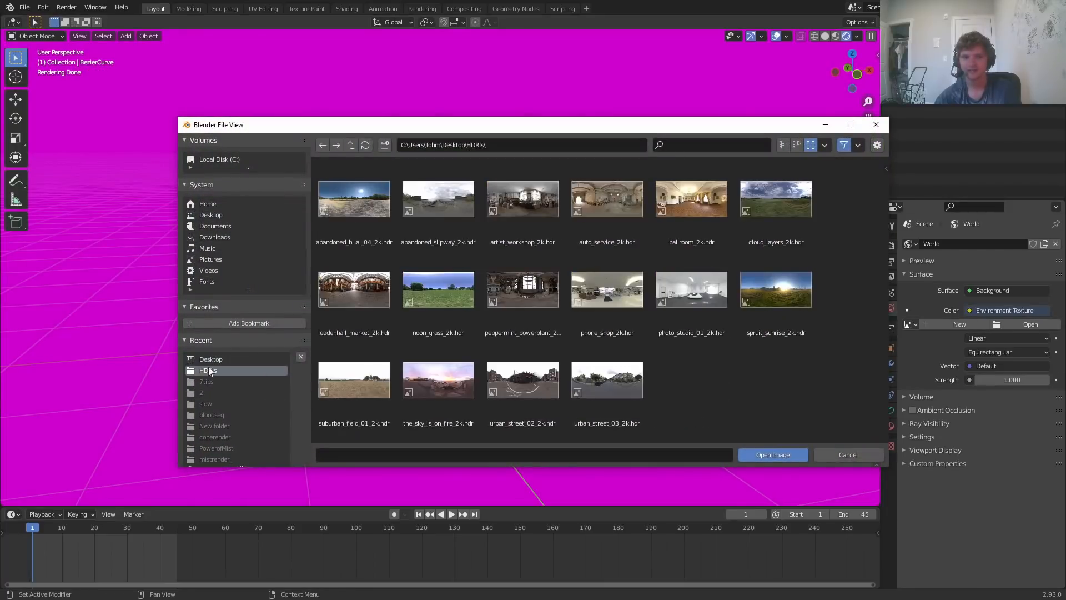
double_click(356, 305)
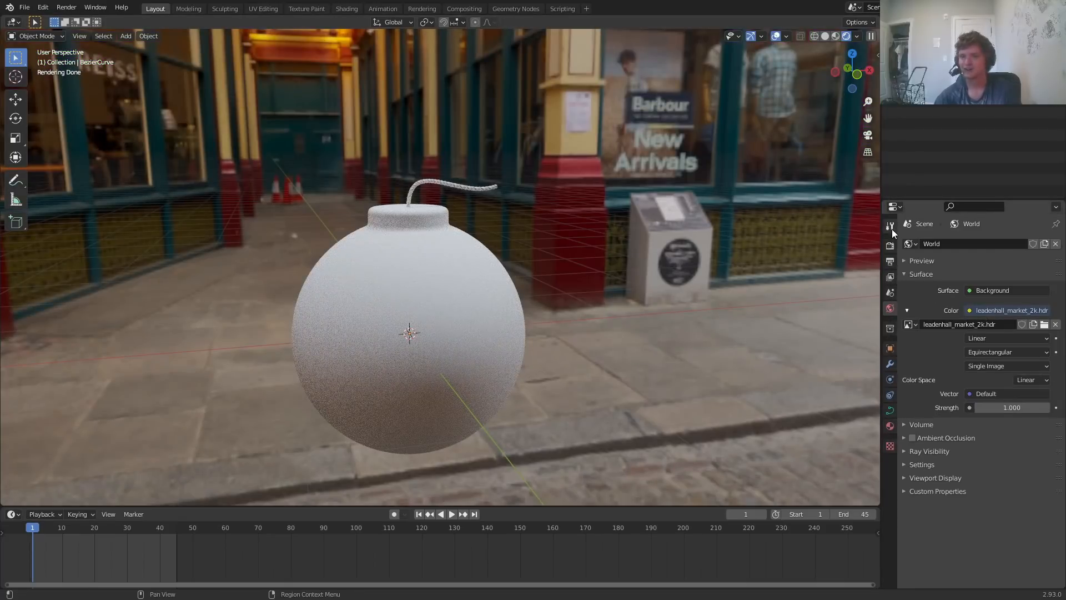
Make the render film transparent to hide the HDRI background, and compare the view with and without transparency
left_click(890, 245)
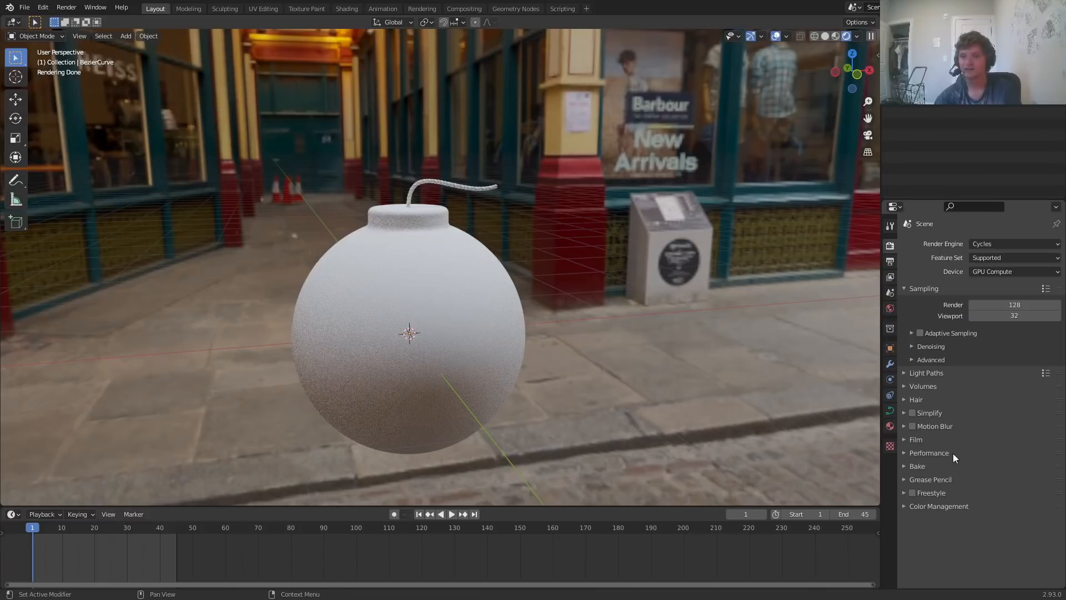
left_click(916, 440)
left_click(919, 519)
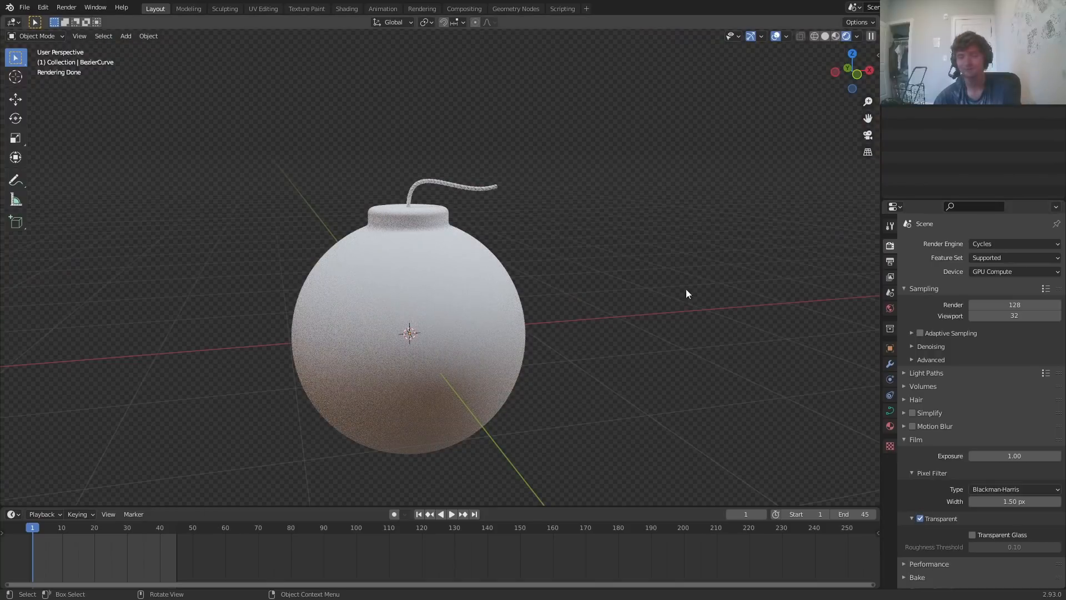
scroll(478, 268, "up", 2)
scroll(475, 244, "down", 3)
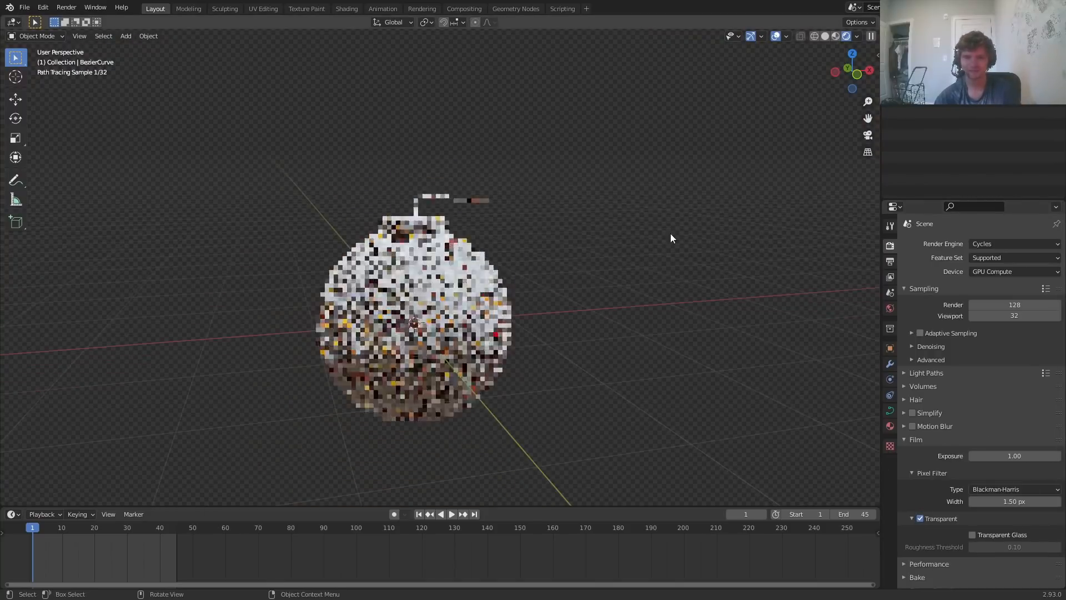
scroll(604, 195, "up", 2)
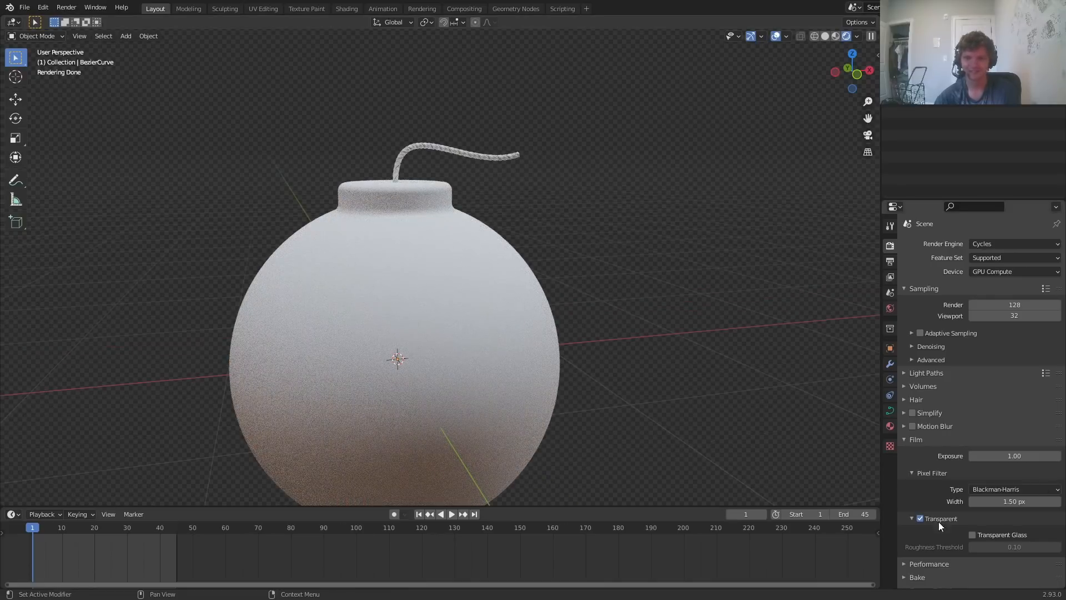
left_click(924, 520)
left_click(924, 520)
Select the bomb's sphere body, switch to the Shading workspace, and show the whole bomb in rendered shading there
middle_click_drag(625, 280, 549, 278)
left_click(511, 284)
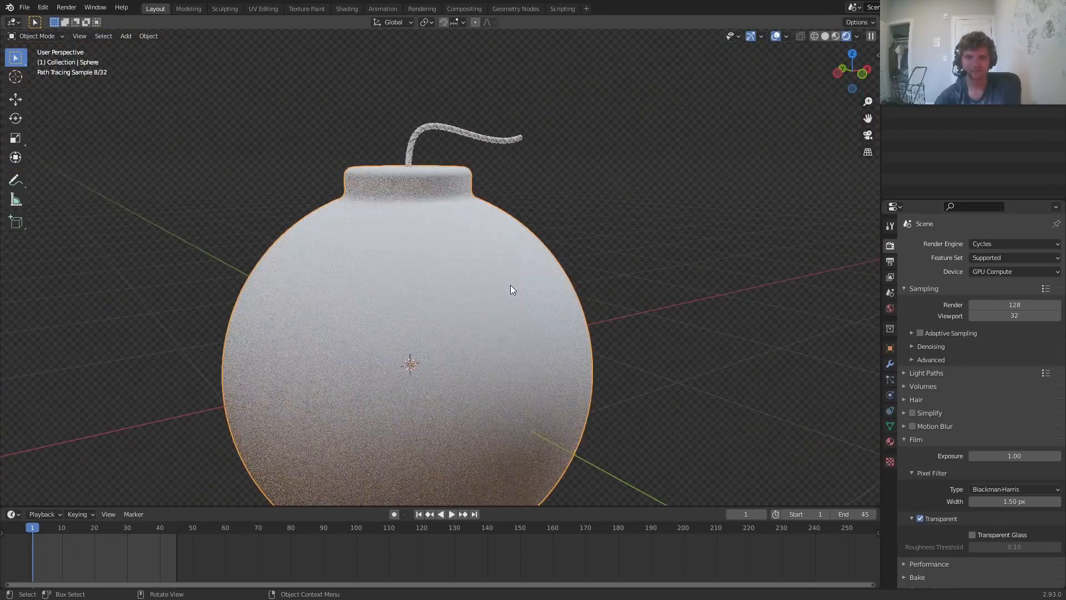
left_click(352, 8)
scroll(548, 221, "up", 8)
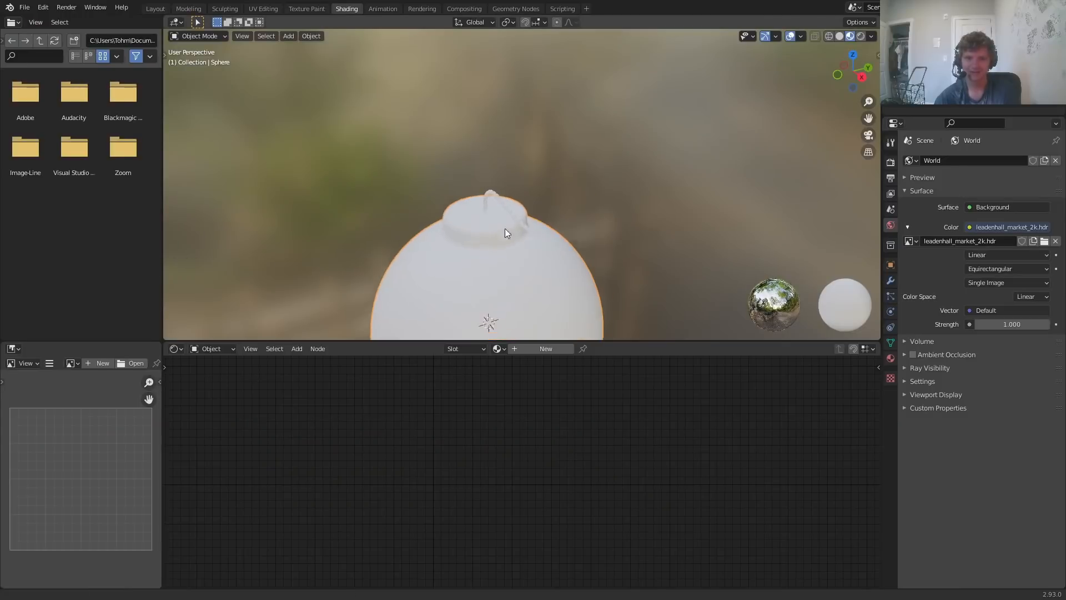
left_click(860, 36)
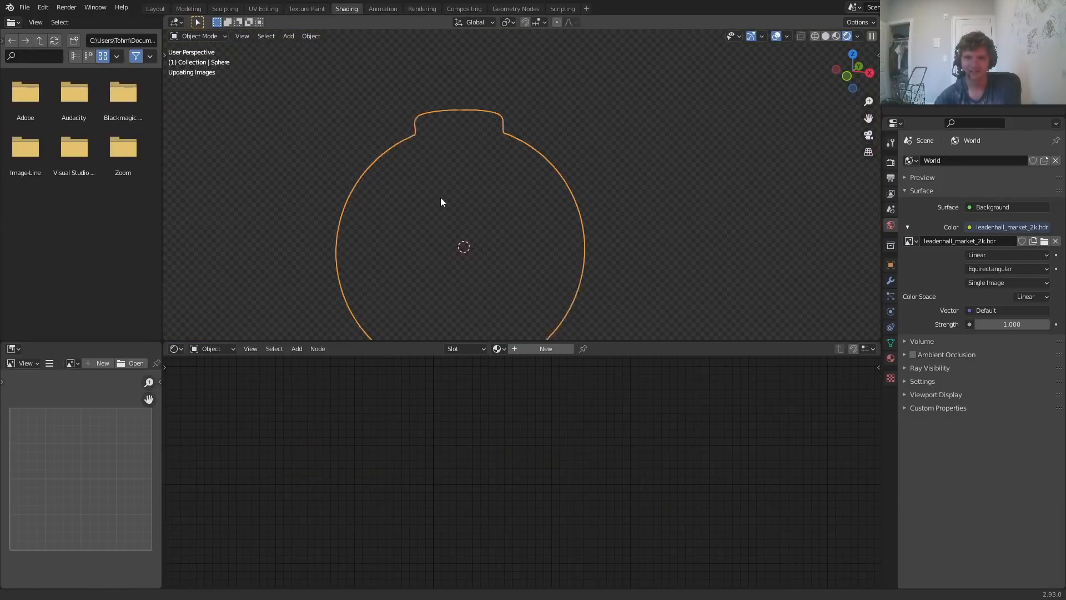
middle_click_drag(441, 199, 531, 192)
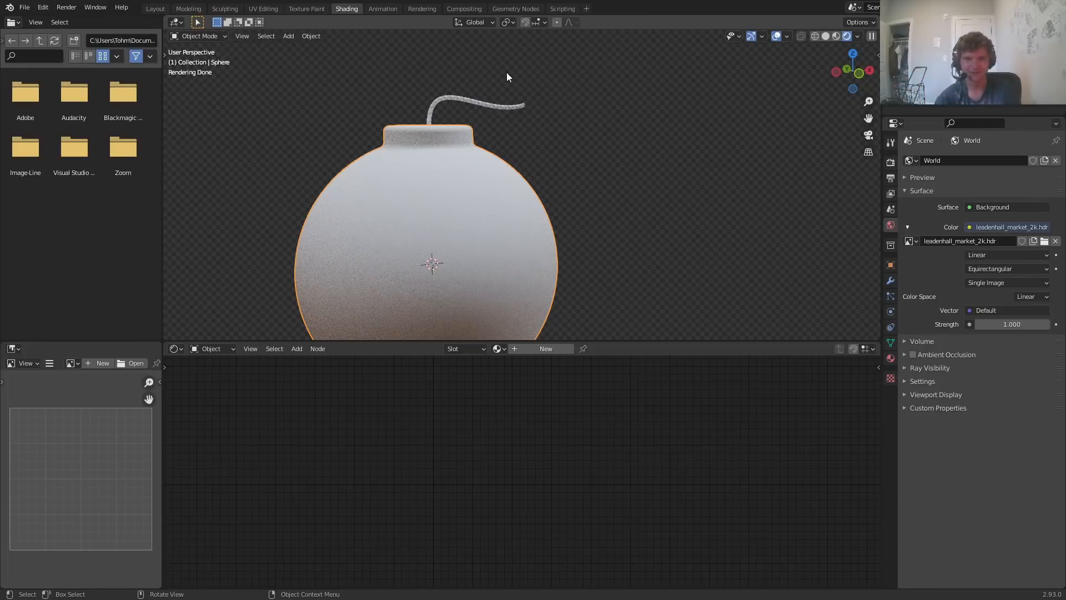
scroll(478, 163, "down", 2)
middle_click_drag(479, 163, 488, 215)
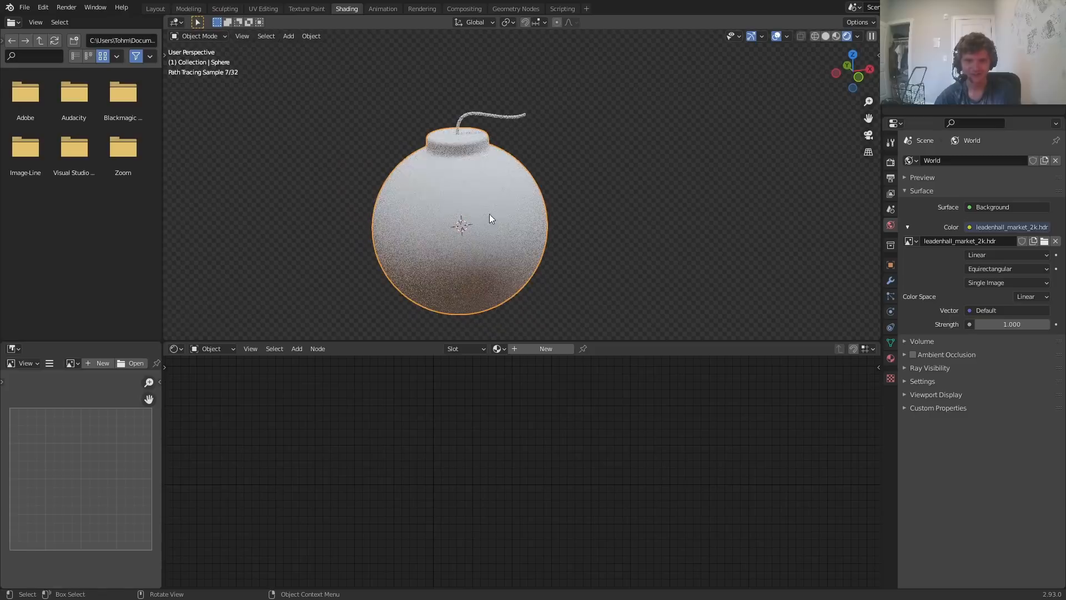
Create a new material named bomb on the bomb's body and set its Metallic to 1.000
left_click(545, 351)
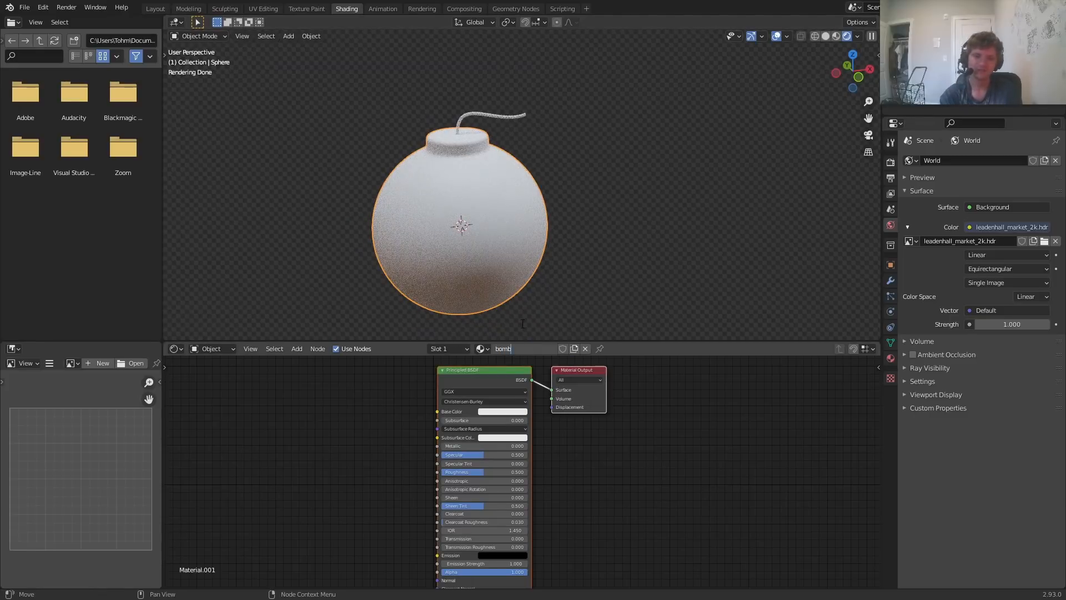
type("bomb")
key("Return")
scroll(474, 249, "up", 3)
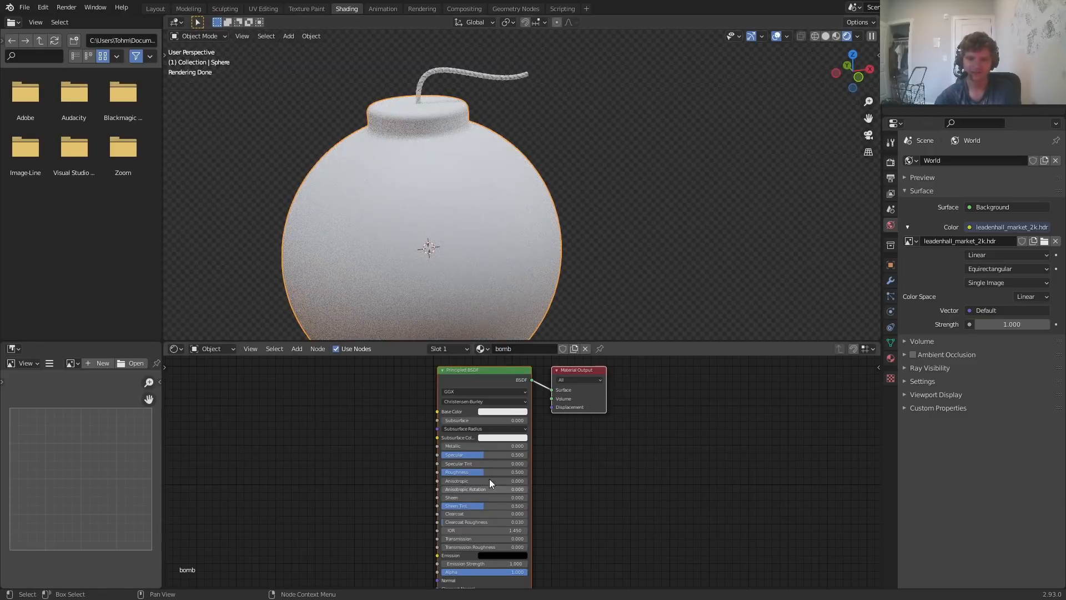
left_click_drag(467, 446, 554, 446)
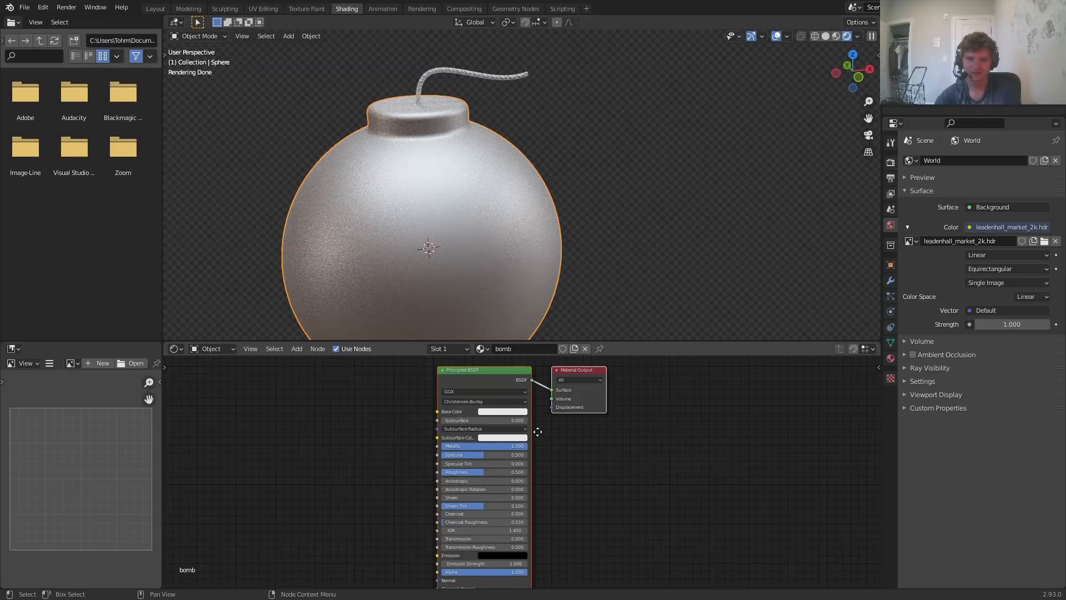
middle_click_drag(537, 432, 602, 413)
Try a lower Roughness and undo it, and darken the bomb material's Base Color to near black
left_click_drag(564, 453, 537, 454)
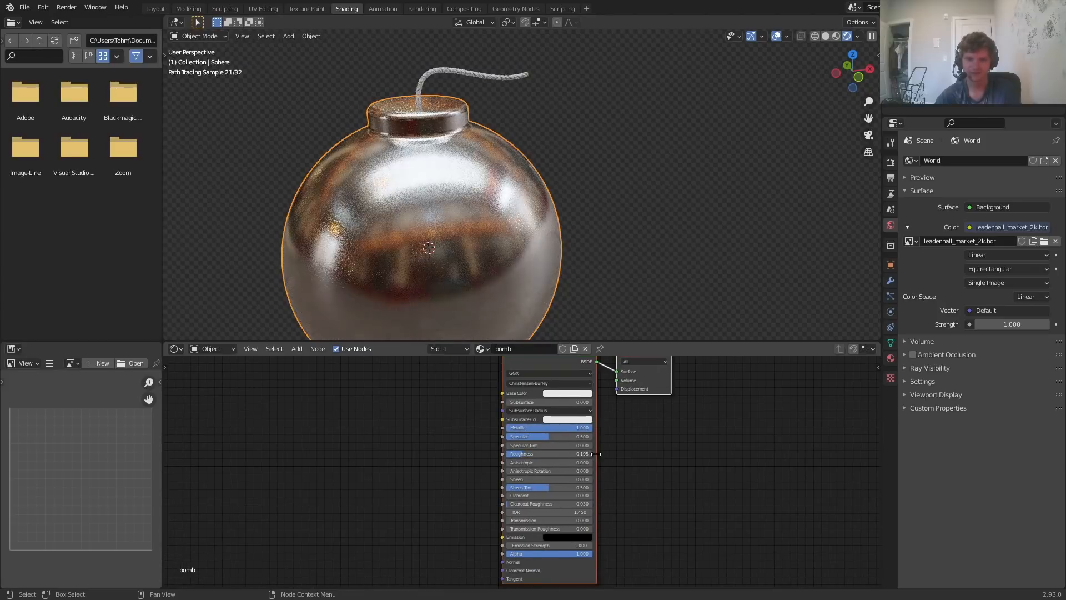
key("ctrl+z")
left_click(576, 393)
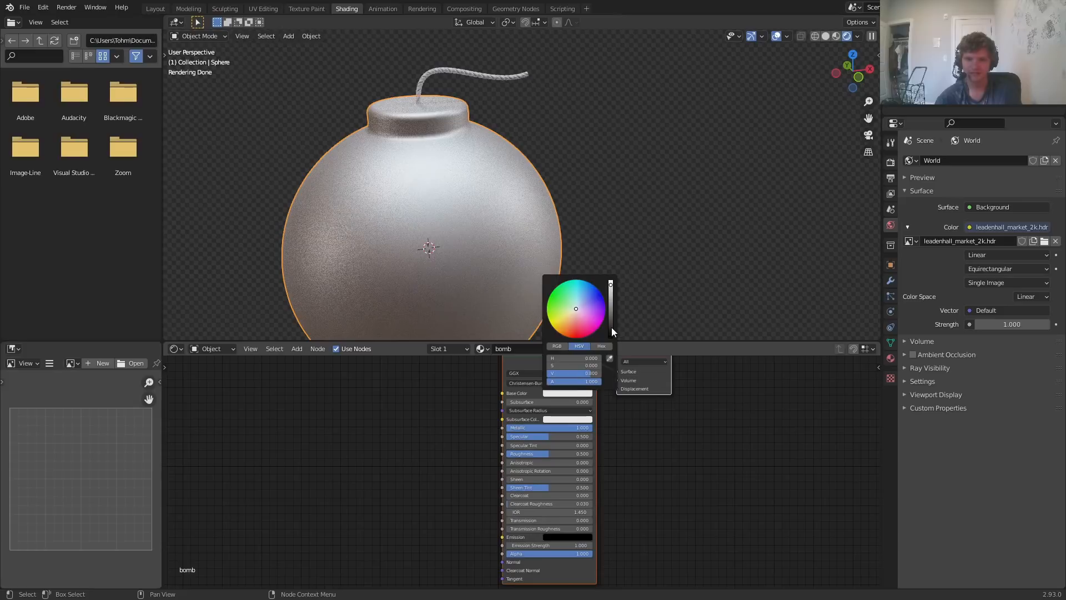
left_click(611, 326)
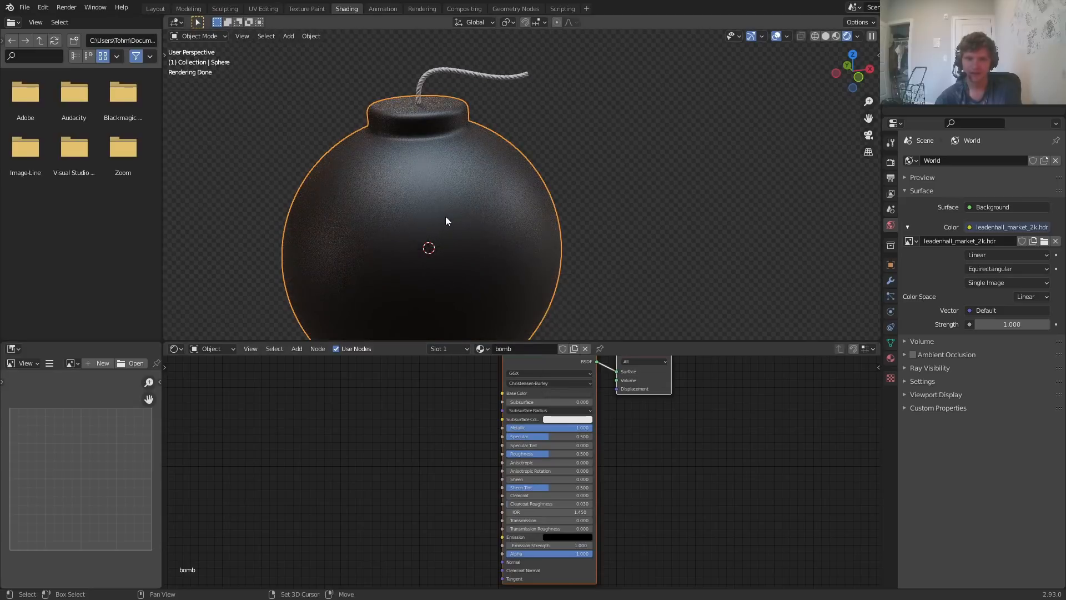
middle_click_drag(498, 207, 565, 182, "shift")
scroll(555, 185, "down", 3)
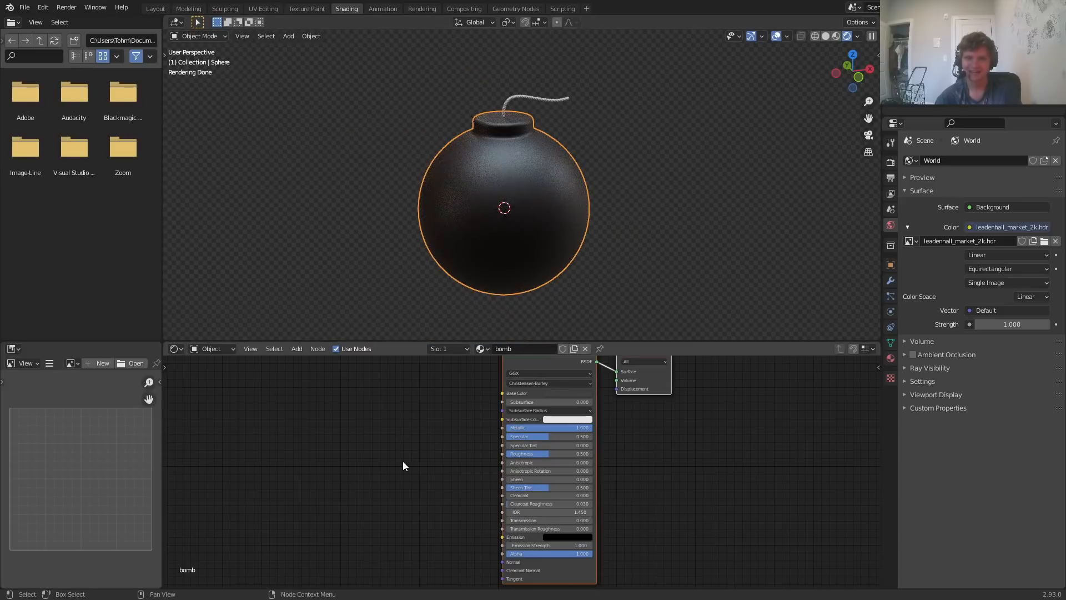
scroll(411, 444, "up", 2)
scroll(514, 215, "up", 2)
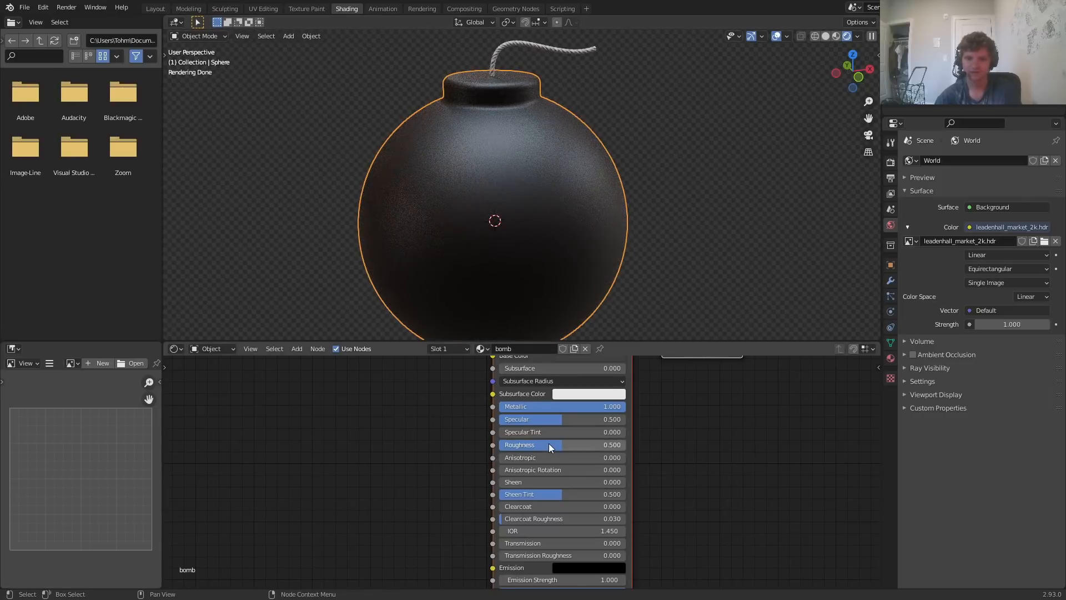
left_click_drag(548, 443, 567, 443)
key("ctrl+z")
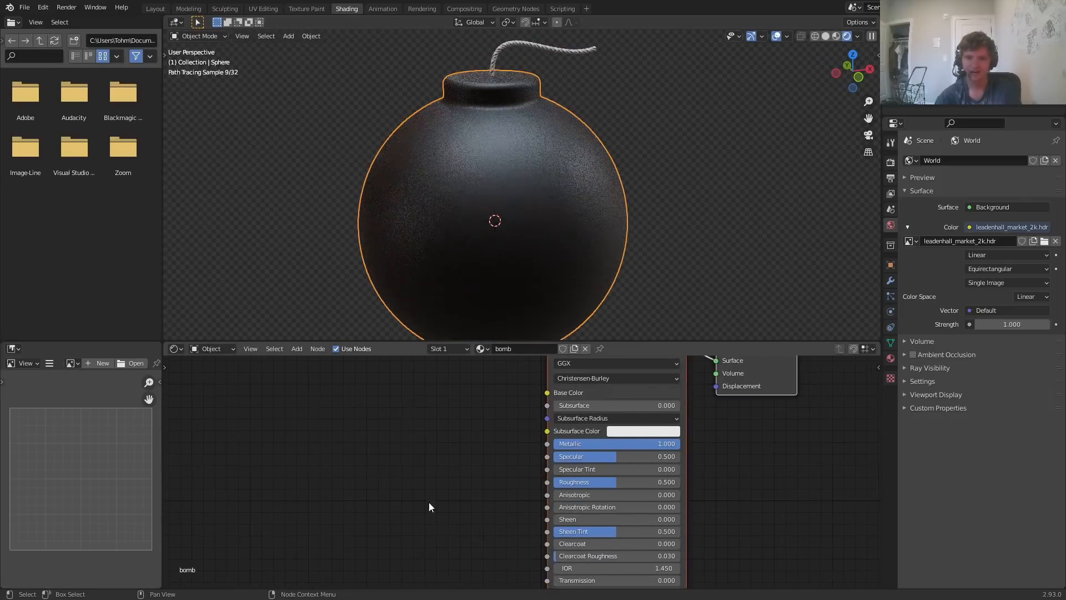
Add a Noise Texture node beside the Principled BSDF and preview its pattern on the bomb
key("shift+a")
type("noise")
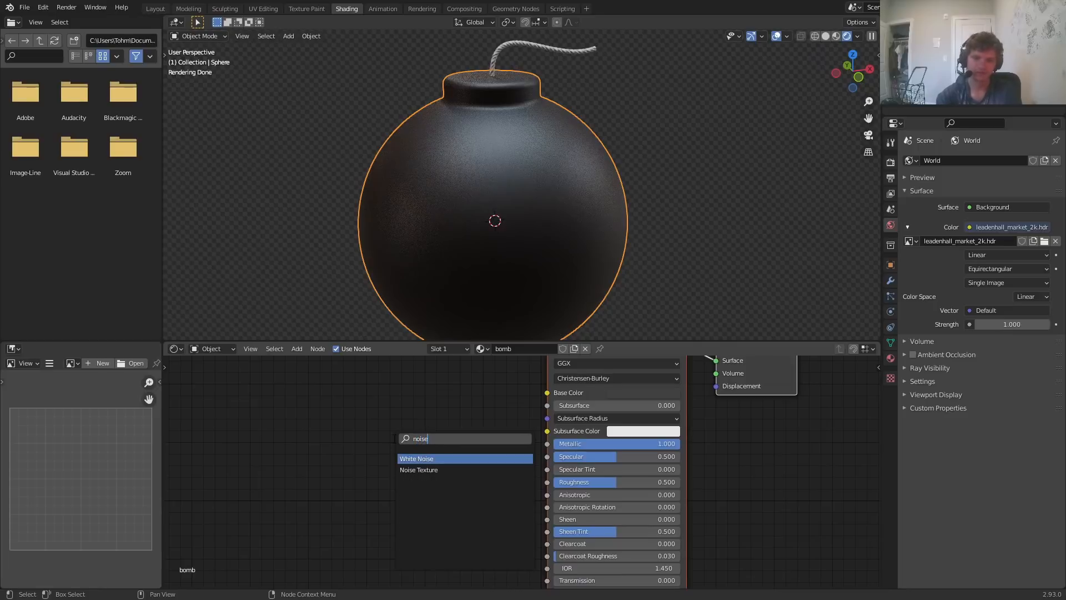
key("Down")
key("Return")
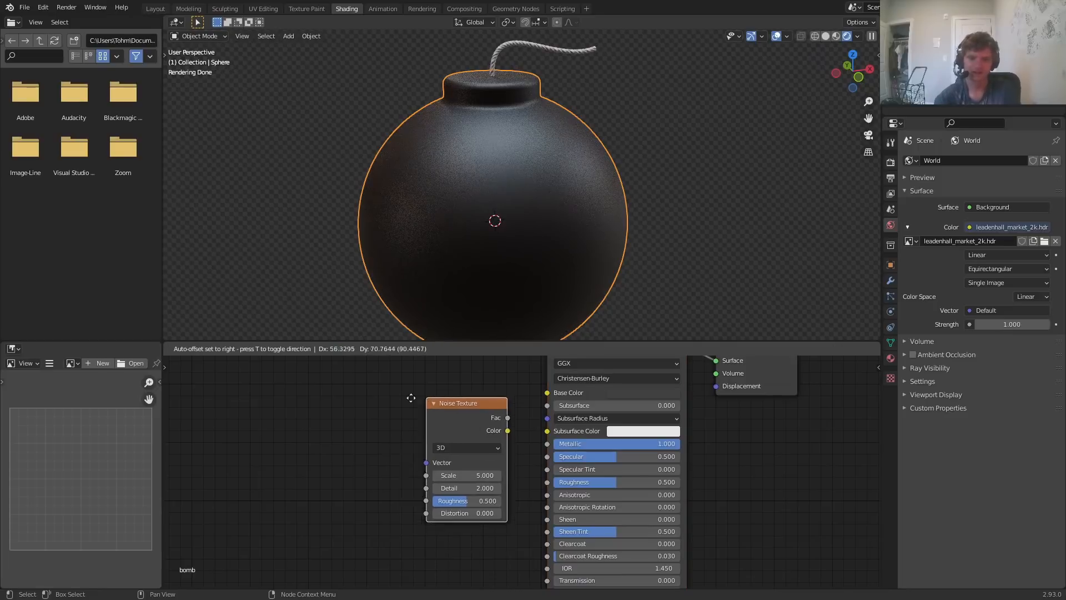
left_click(211, 427)
left_click(268, 432, "ctrl+shift")
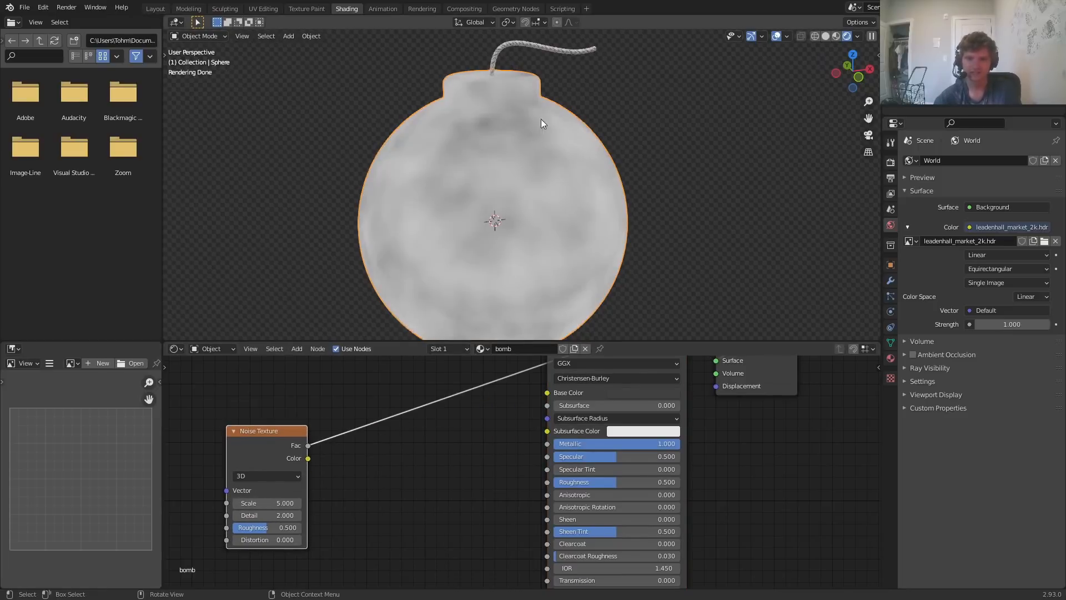
Connect the Noise Texture's Fac output to the Principled BSDF's Roughness and return the preview to the full shader
left_click_drag(308, 446, 548, 481)
middle_click_drag(616, 387, 581, 455)
left_click(571, 406, "ctrl+shift")
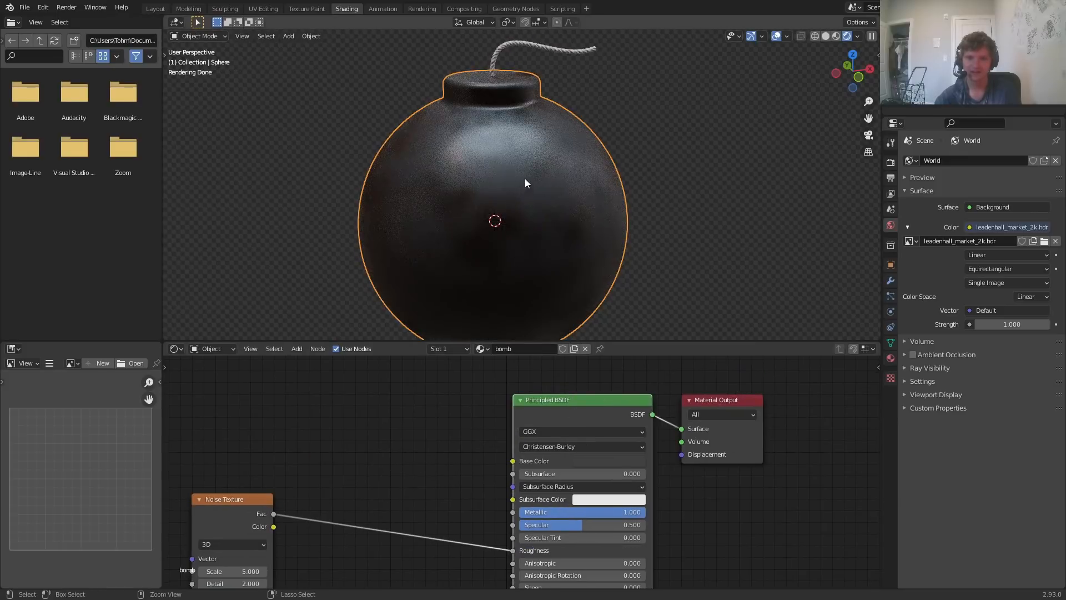
mouse_move(534, 162)
middle_mouse_down()
mouse_move(560, 188)
mouse_move(547, 249)
mouse_move(520, 221)
middle_mouse_up()
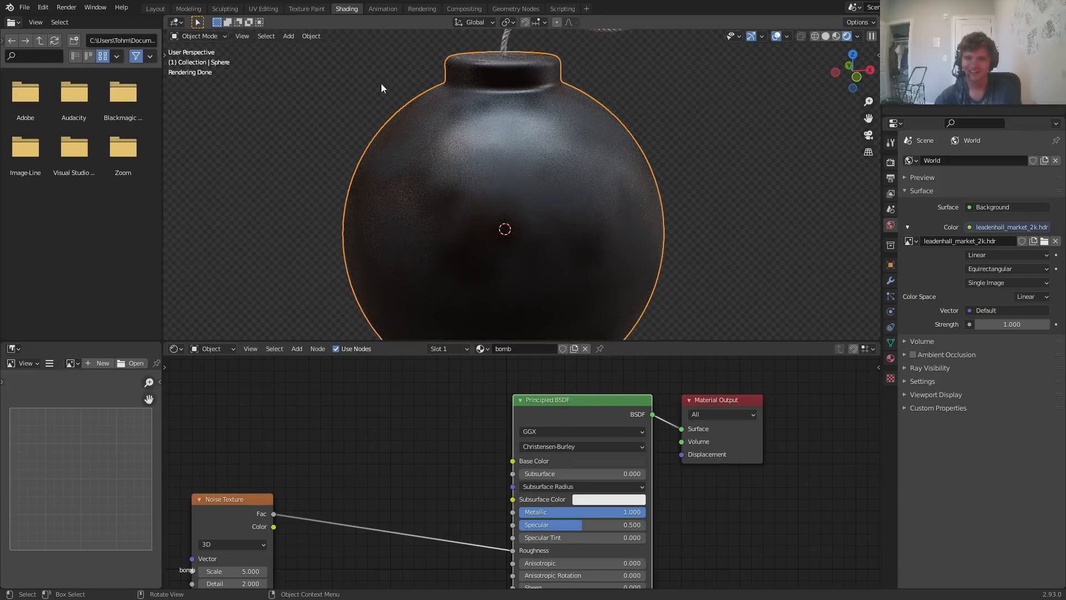
Insert a ColorRamp node on the link between the Noise Texture and the Principled BSDF's Roughness
middle_click_drag(324, 454, 402, 415)
key("shift+a")
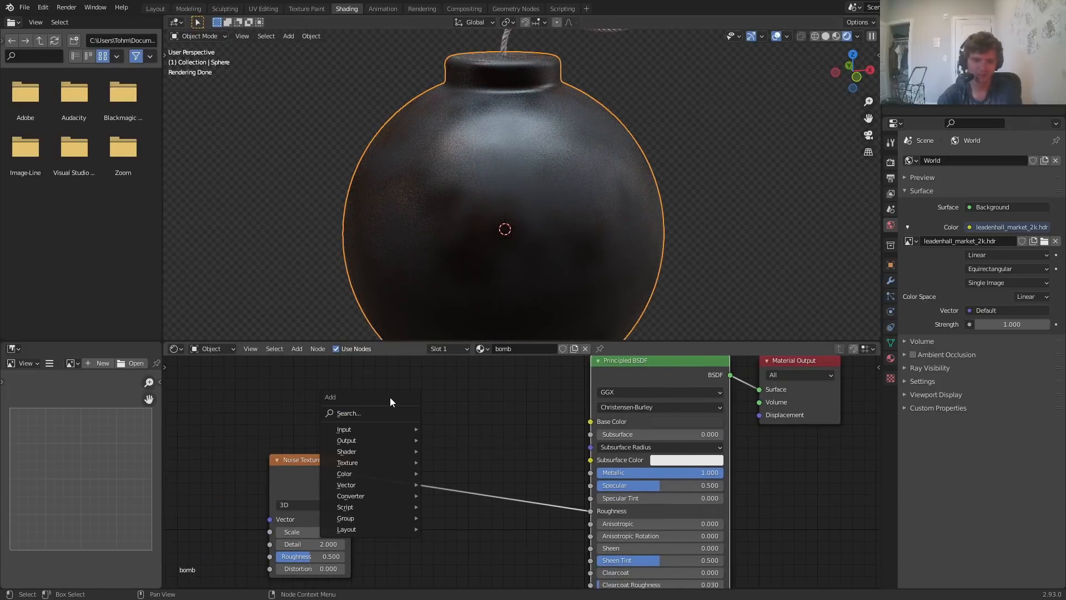
left_click(382, 410)
type("co")
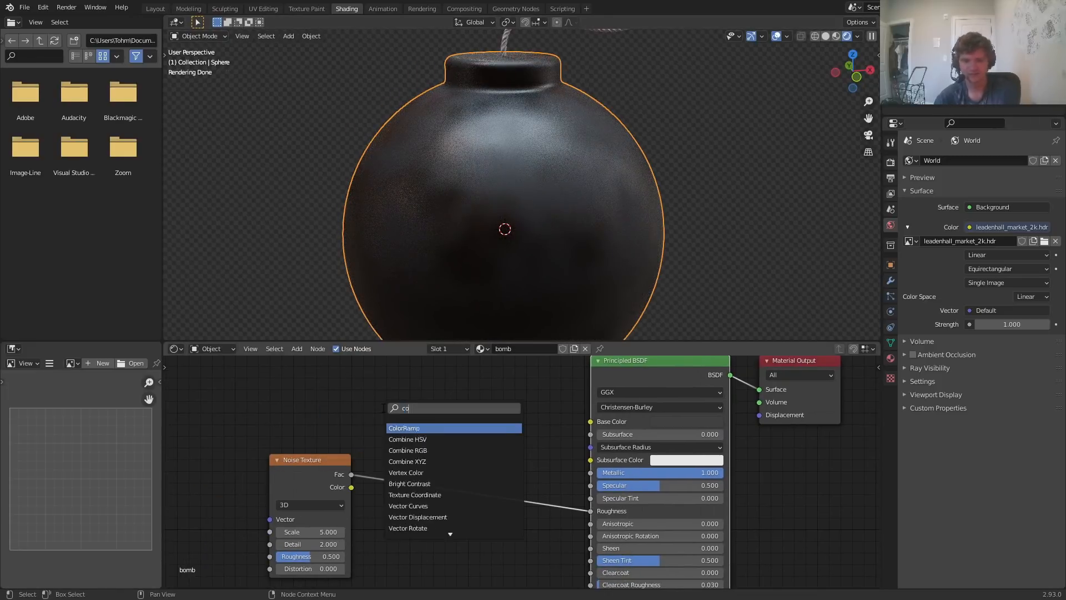
type("lor")
key("Return")
left_click(461, 454)
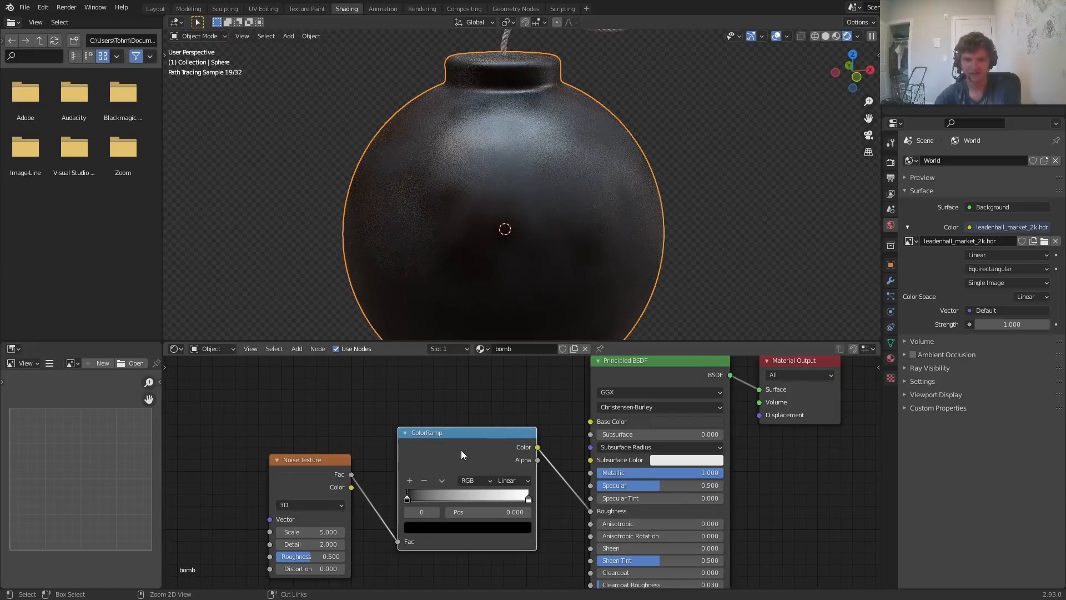
While previewing the ColorRamp on the bomb, move its black stop to 0.407 and set the noise Detail to 16
left_click(460, 451, "ctrl+shift")
left_click_drag(473, 512, 586, 512)
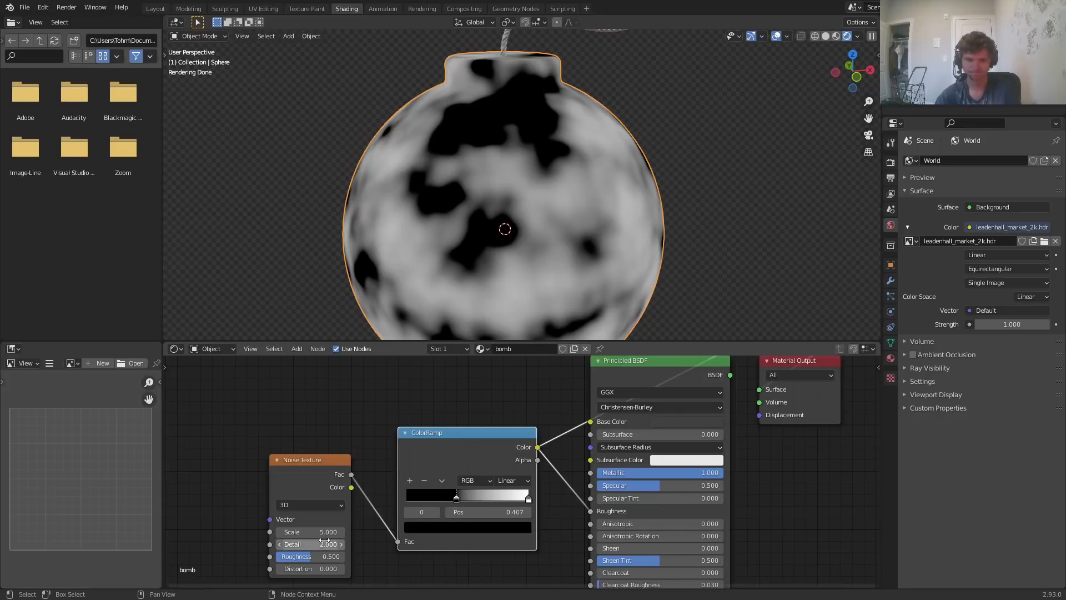
middle_click_drag(324, 540, 419, 495)
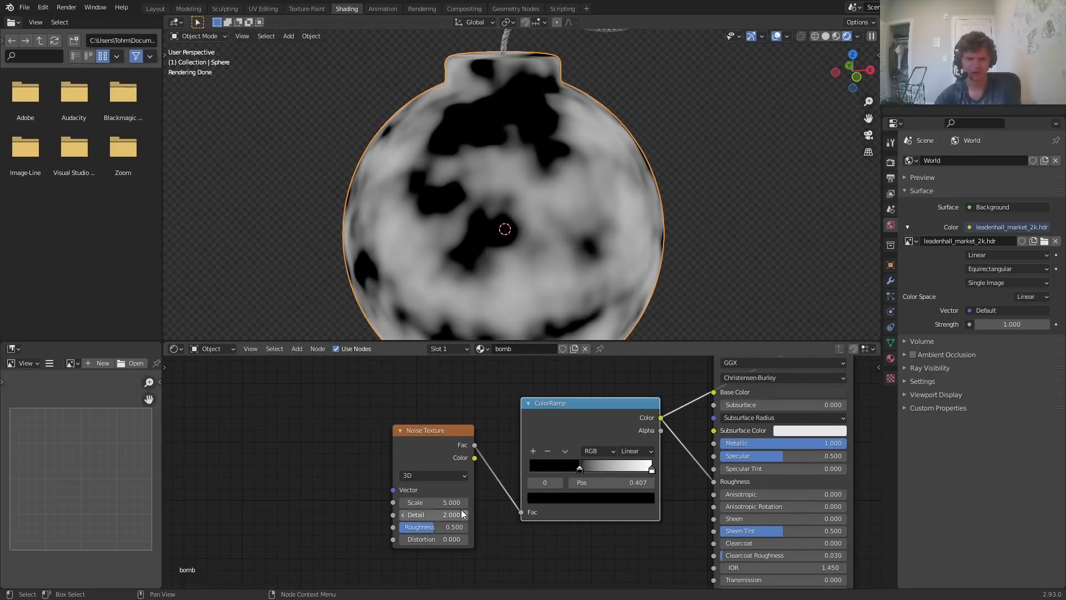
left_click_drag(431, 514, 566, 514)
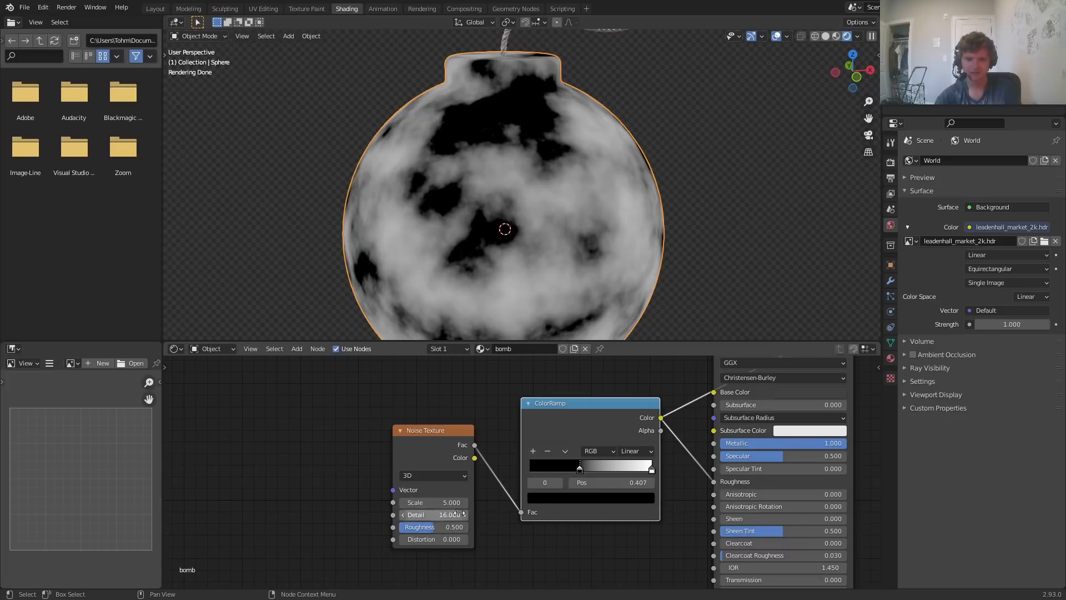
middle_click_drag(680, 439, 514, 487)
left_click(600, 384, "ctrl+shift")
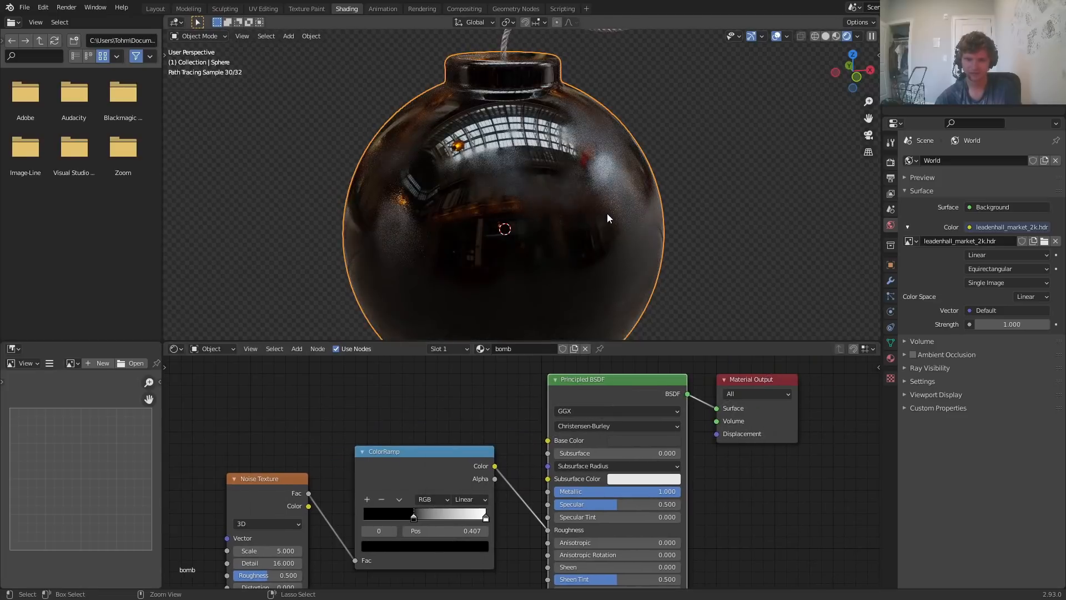
Examine the bomb's reflections up close and compare the full shader with the ColorRamp mask
scroll(607, 212, "down", 3)
scroll(555, 189, "up", 3)
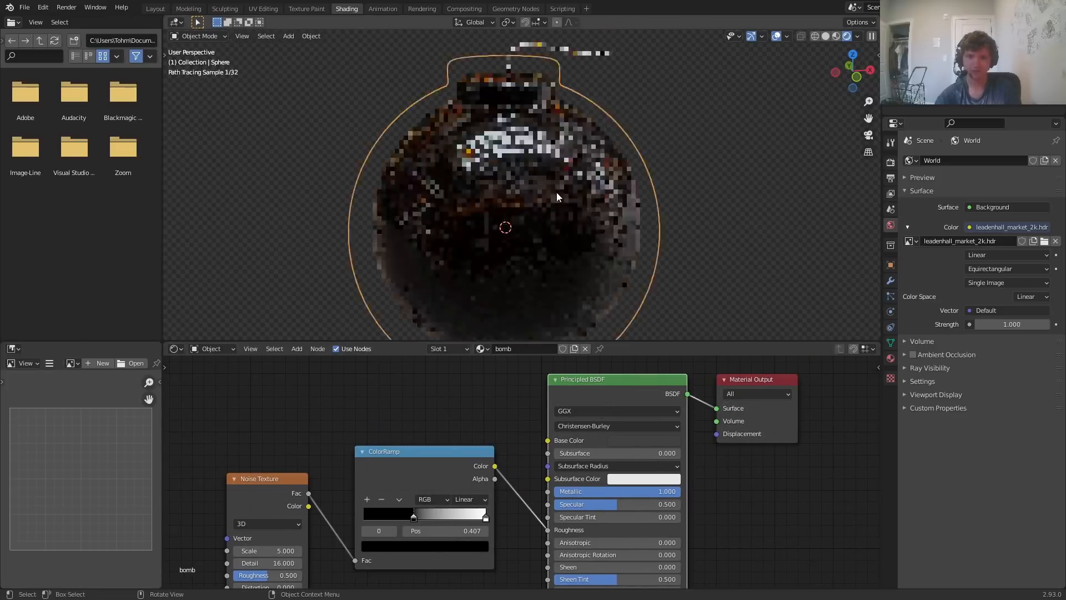
scroll(566, 194, "up", 1)
left_click(433, 466, "ctrl+shift")
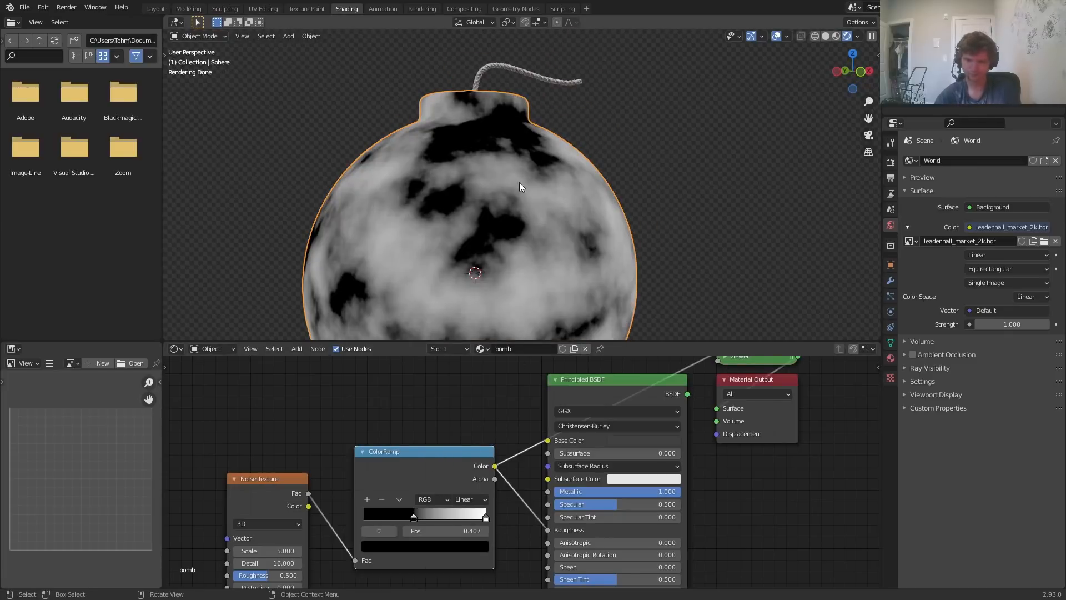
scroll(500, 214, "up", 2)
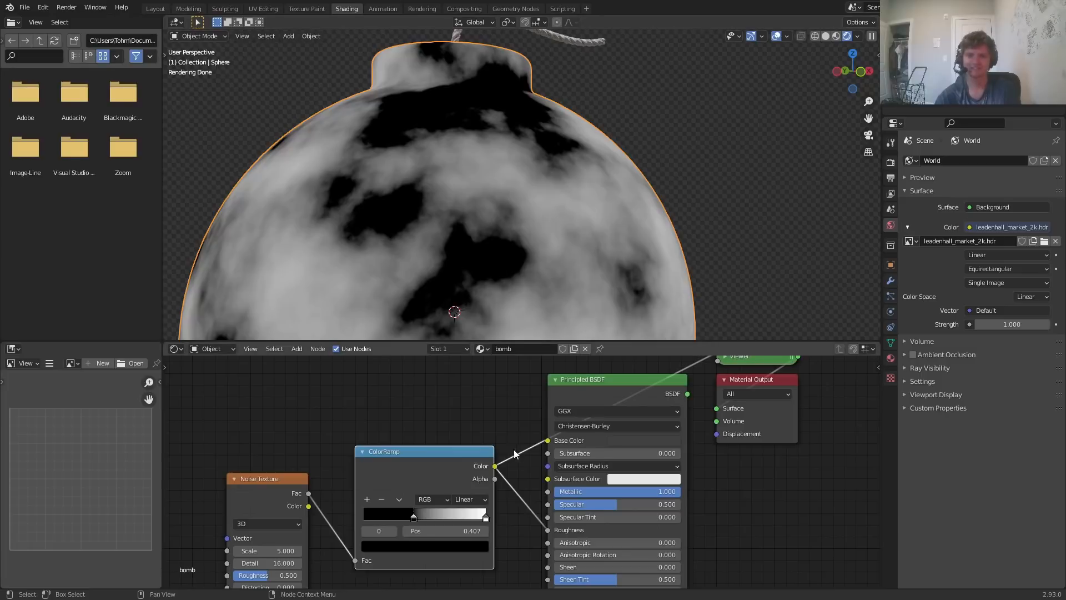
left_click(603, 381, "ctrl+shift")
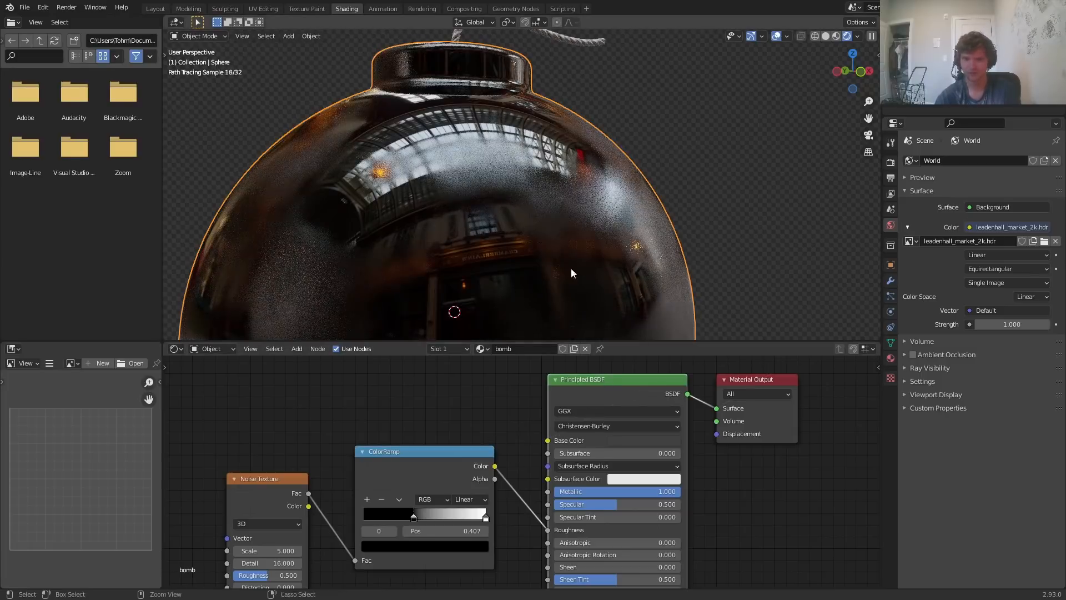
scroll(559, 219, "down", 3)
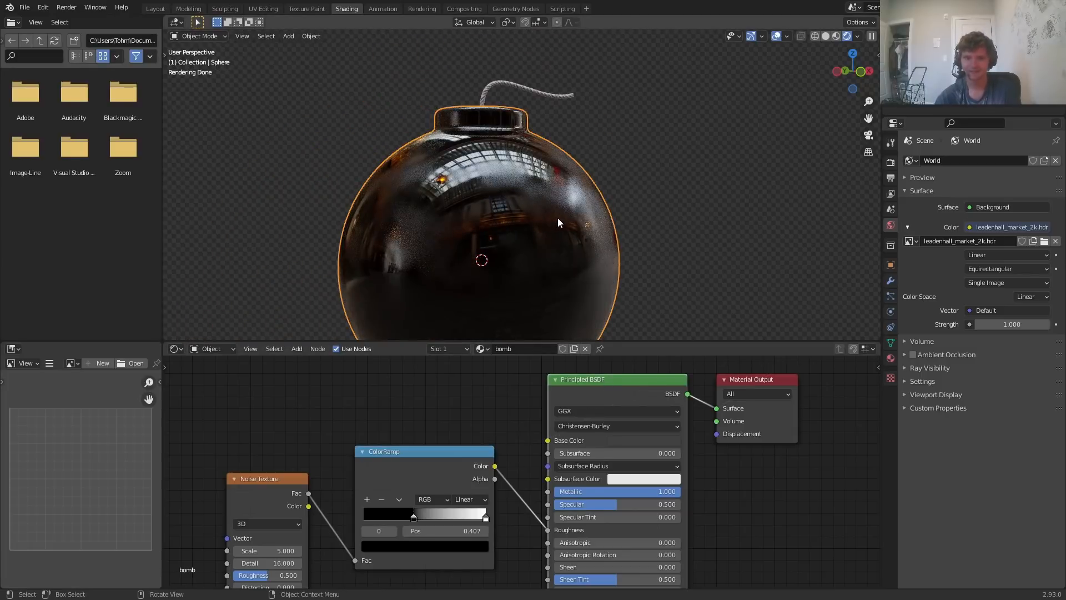
scroll(558, 222, "up", 4)
mouse_move(554, 226)
middle_mouse_down()
mouse_move(512, 245)
mouse_move(532, 239)
middle_mouse_up()
Lighten the ColorRamp's black stop to a mid grey so the glossiest areas of the bomb are less mirror-like
middle_click_drag(427, 539, 502, 500)
scroll(503, 502, "up", 5)
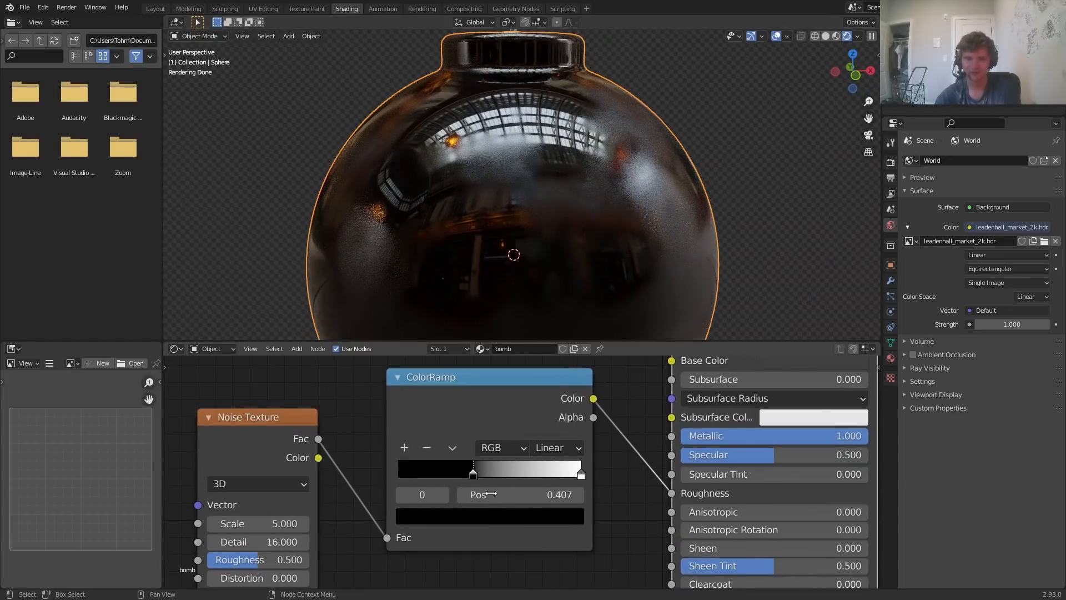
left_click(501, 517)
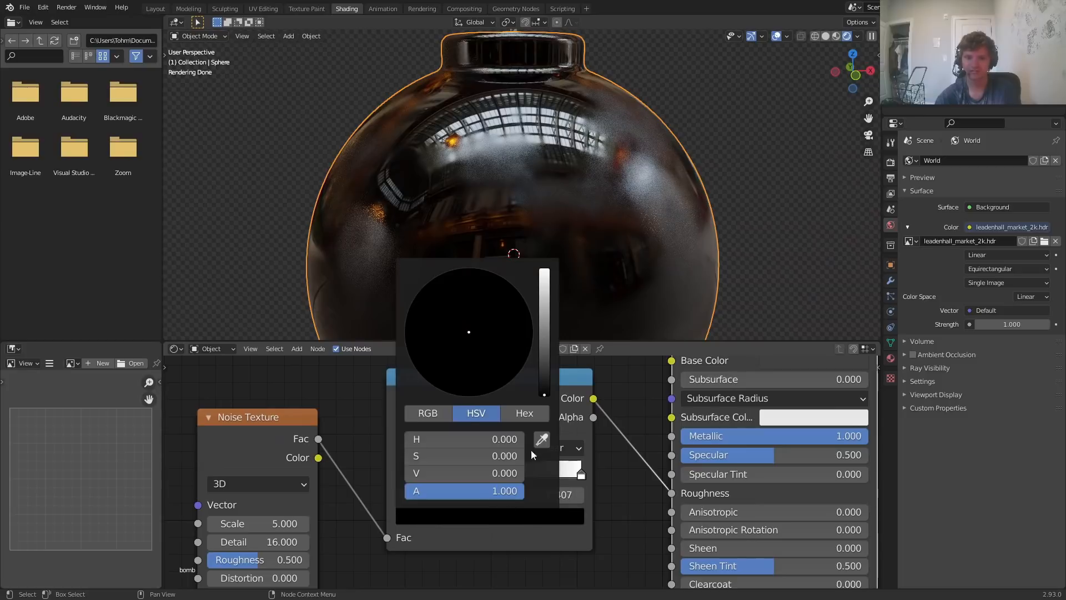
left_click(547, 346)
mouse_move(544, 346)
left_mouse_down()
mouse_move(544, 327)
mouse_move(544, 336)
left_mouse_up()
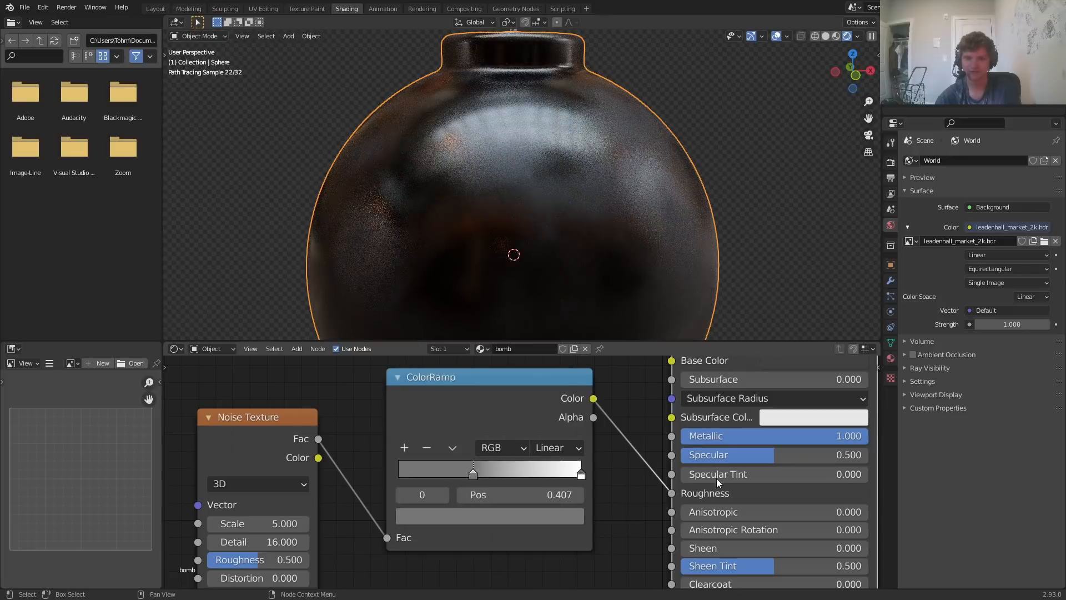
scroll(558, 206, "down", 1)
scroll(558, 207, "down", 3)
middle_click_drag(664, 199, 496, 225)
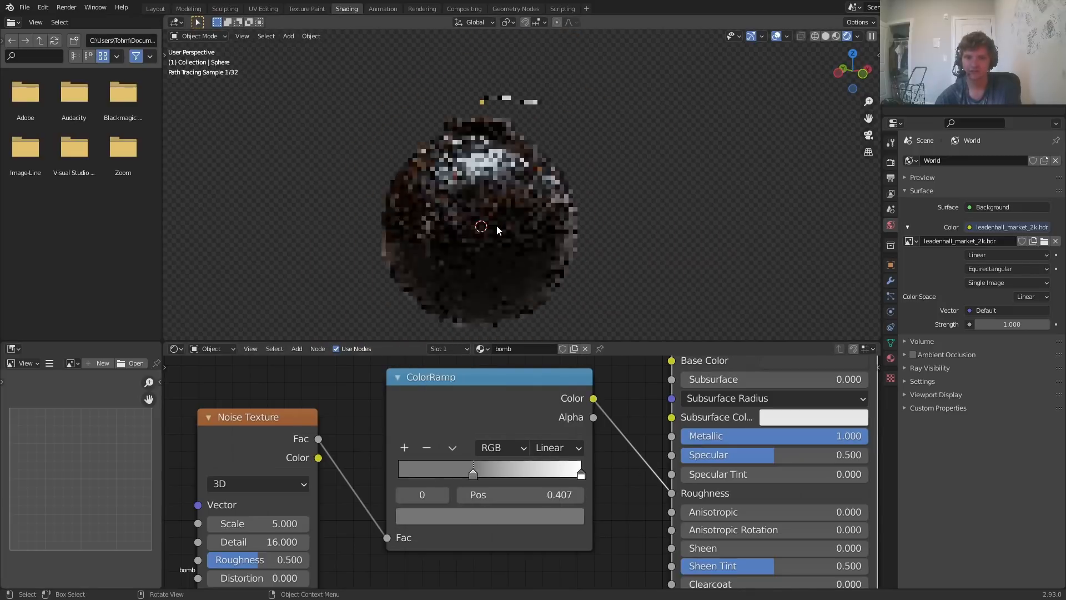
left_click(525, 519)
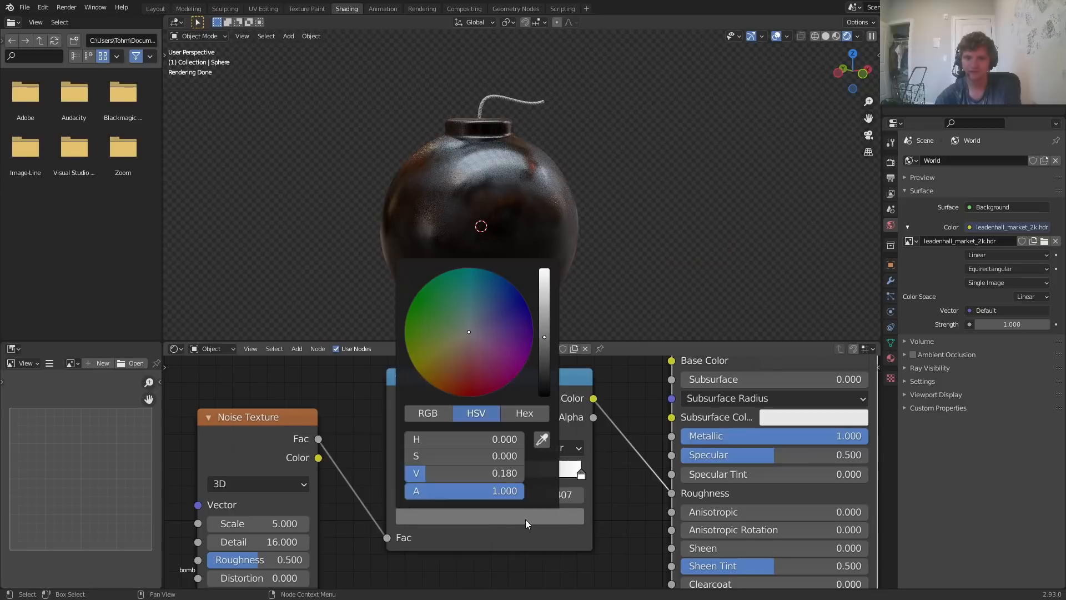
left_click(543, 332)
Add a Bump node below the ColorRamp and connect the Noise Texture's Fac output to its Height
middle_click_drag(452, 518, 531, 468)
key("shift+a")
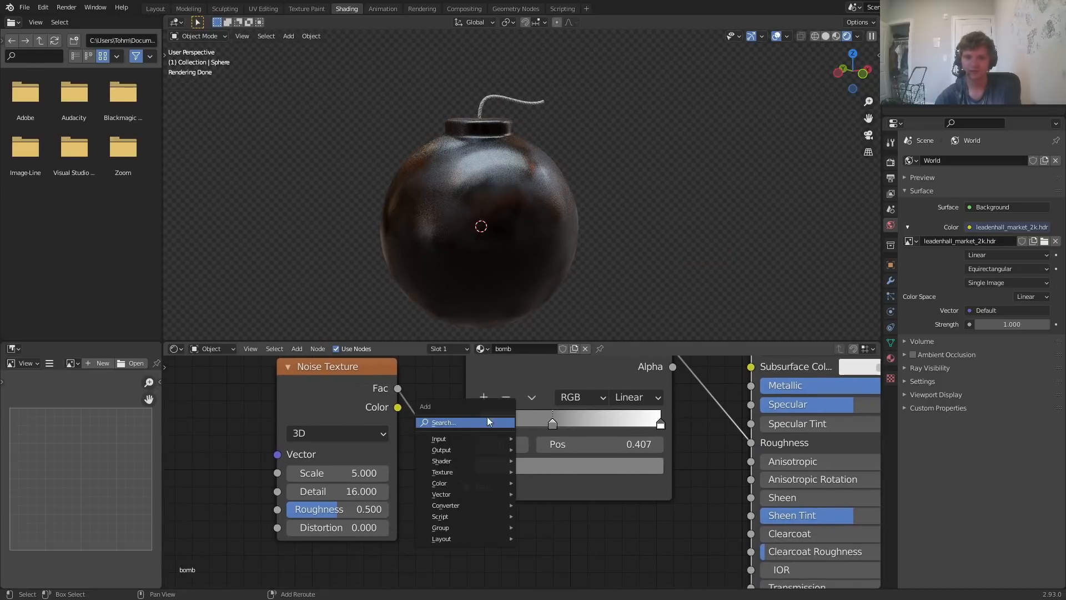
left_click(461, 423)
type("b")
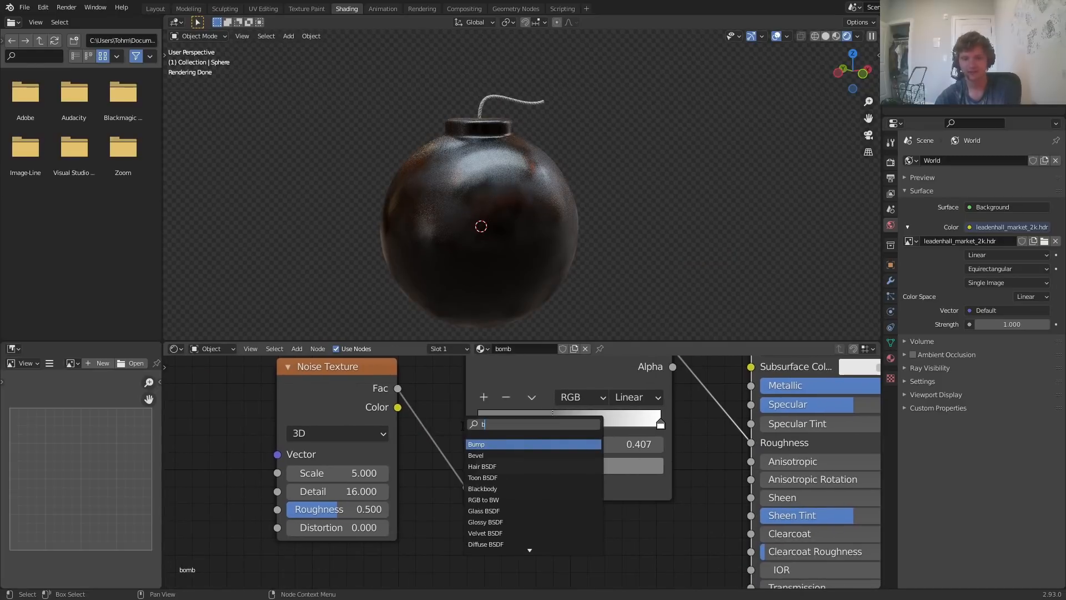
type("um")
key("Return")
left_click(578, 530)
scroll(520, 471, "down", 2)
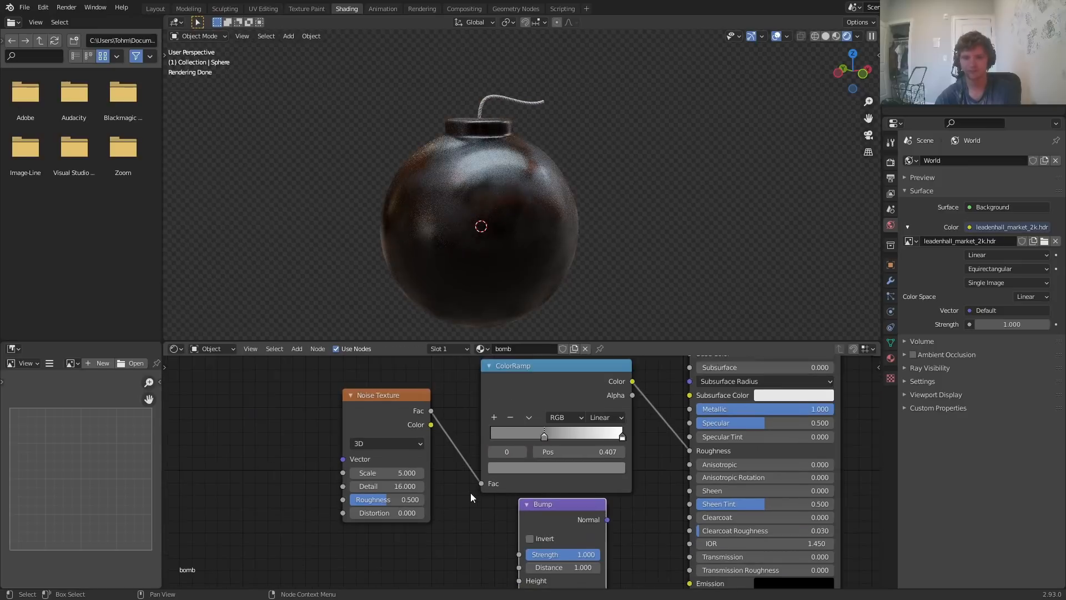
middle_click_drag(471, 496, 453, 457)
mouse_move(413, 371)
left_mouse_down()
mouse_move(517, 344)
mouse_move(551, 551)
mouse_move(500, 540)
left_mouse_up()
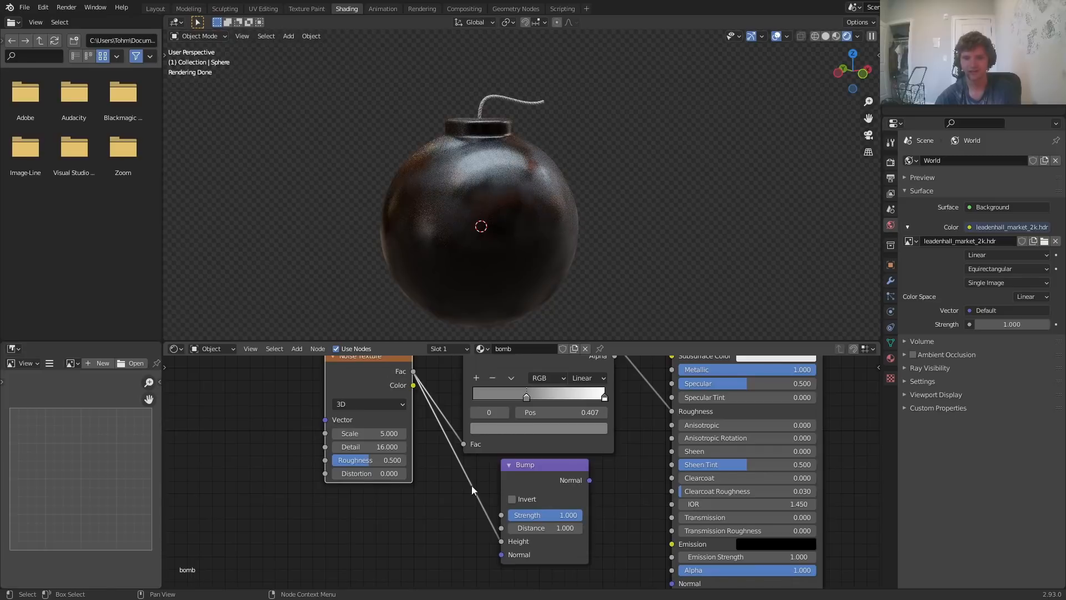
Preview the Bump node on the bomb, connect its Normal output to the Principled BSDF's Normal, and preview the full shader again
left_click(567, 472, "ctrl+shift")
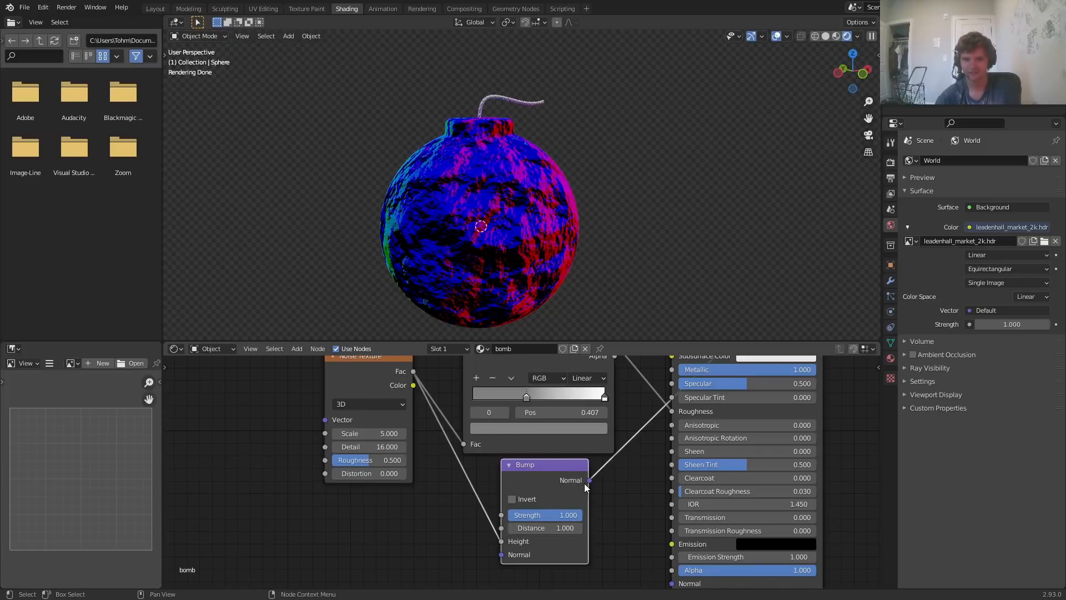
left_click_drag(588, 480, 671, 584)
middle_click_drag(703, 477, 646, 569)
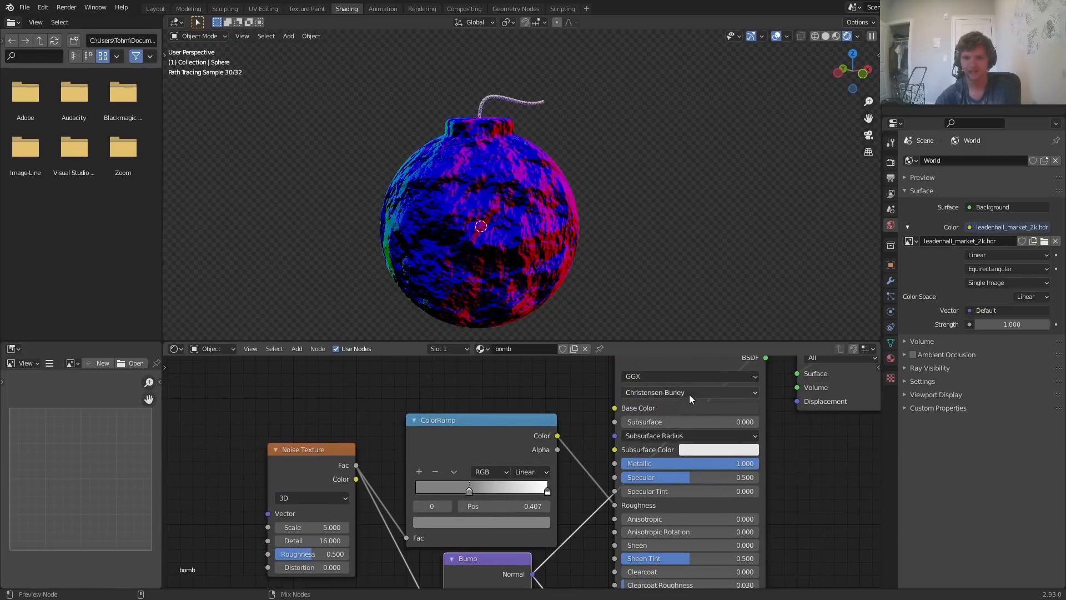
middle_click_drag(689, 395, 670, 451)
left_click(654, 413, "ctrl+shift")
Reduce the Bump node's Strength to 0.07 for a subtle surface relief on the bomb
scroll(561, 289, "up", 2)
middle_click_drag(508, 489, 578, 343)
left_click_drag(535, 523, 468, 524)
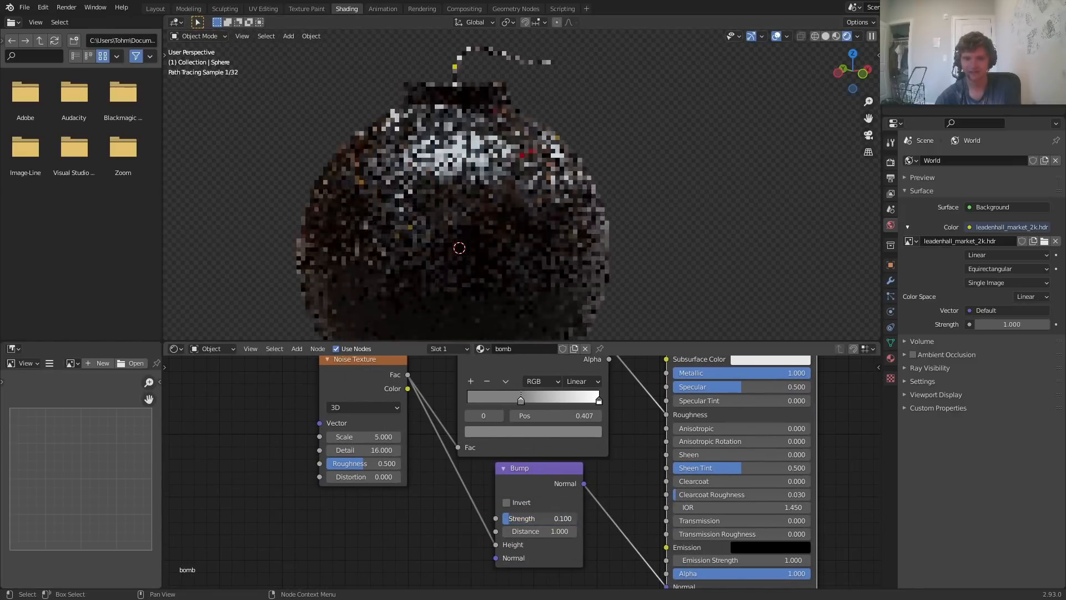
left_click(513, 520)
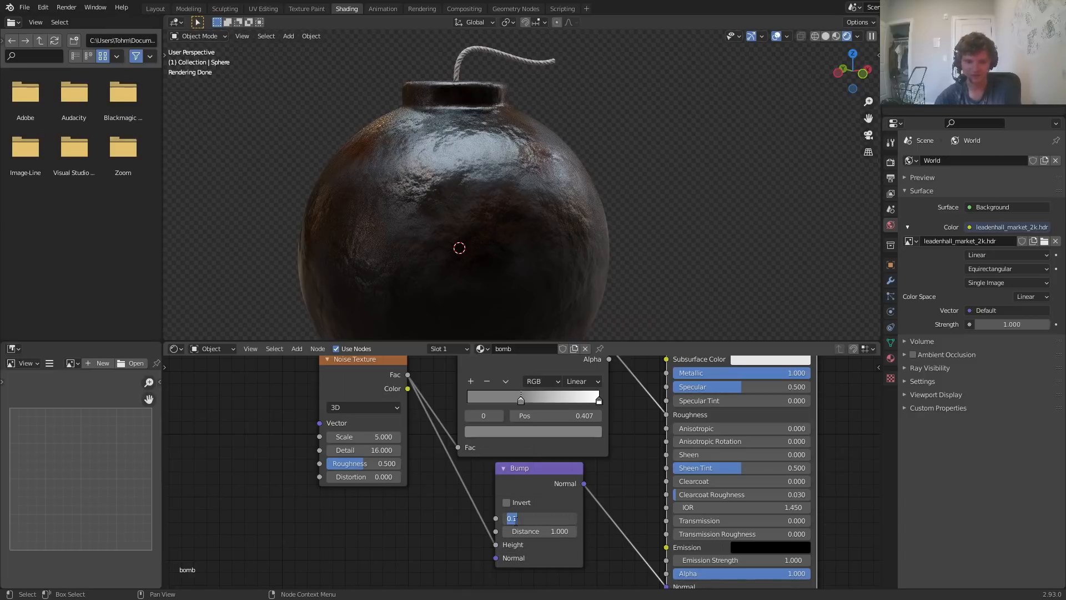
key("BackSpace")
type(".07")
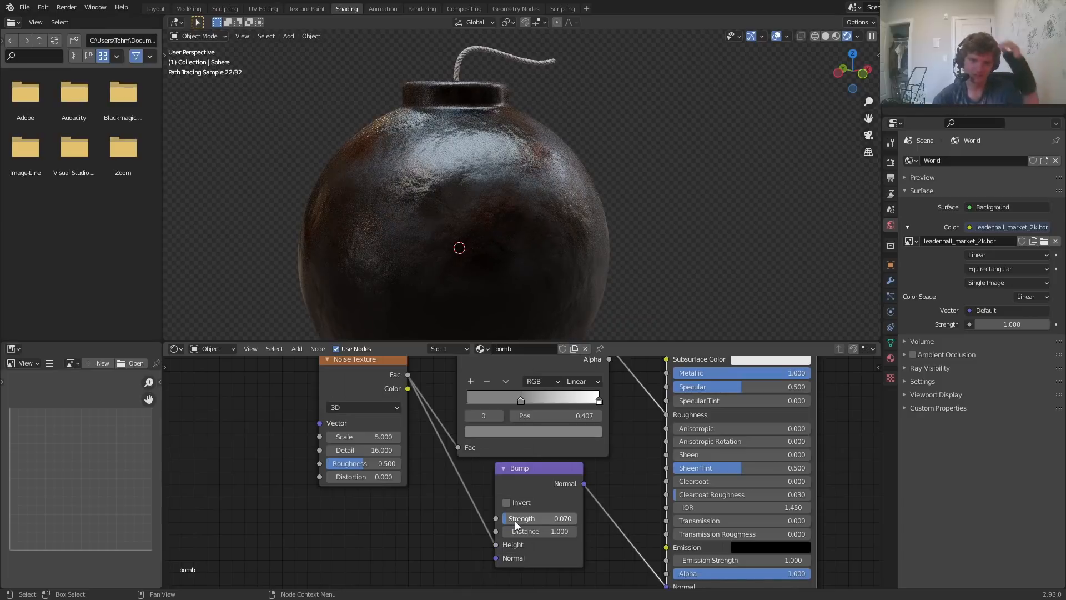
key("Return")
Check the bomb's bumpy reflections from several angles and slightly lighten the ColorRamp's grey stop
scroll(583, 183, "down", 2)
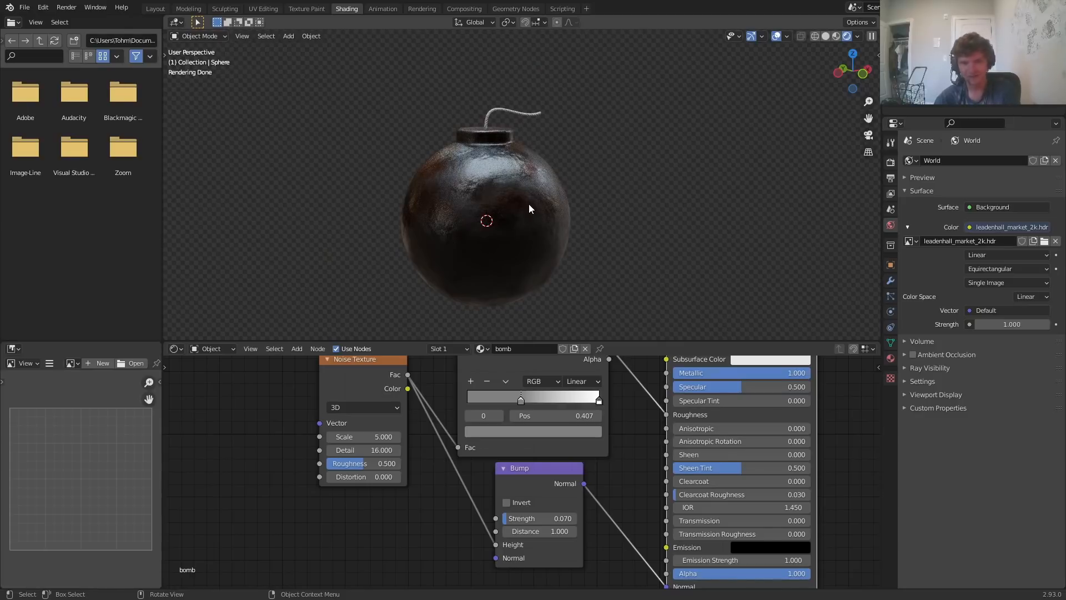
scroll(538, 187, "up", 2)
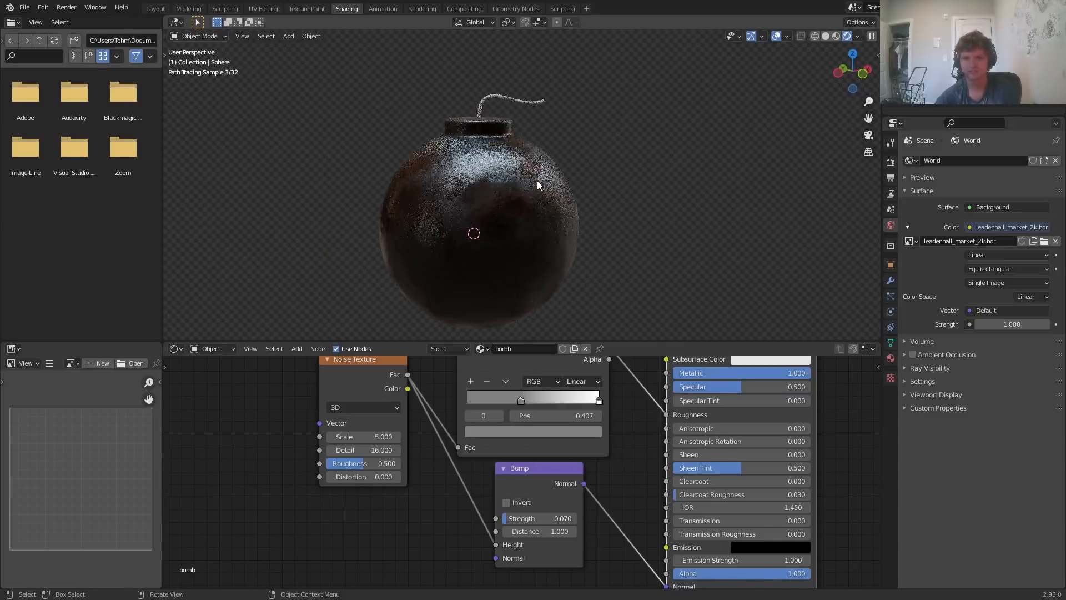
scroll(525, 172, "up", 1)
middle_click_drag(485, 174, 402, 181)
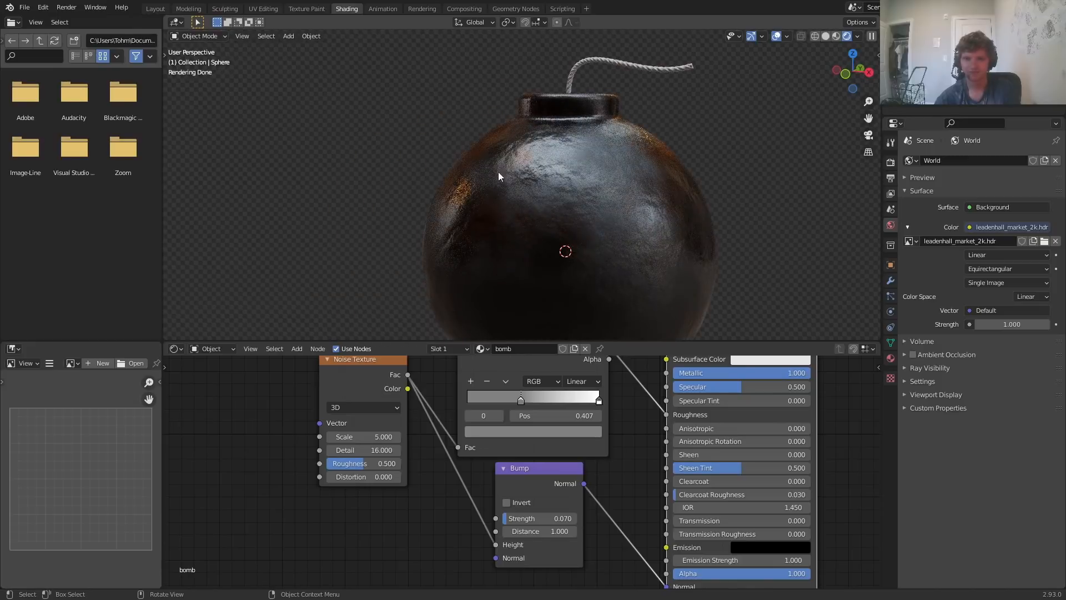
scroll(679, 204, "down", 4)
middle_click_drag(612, 201, 604, 230)
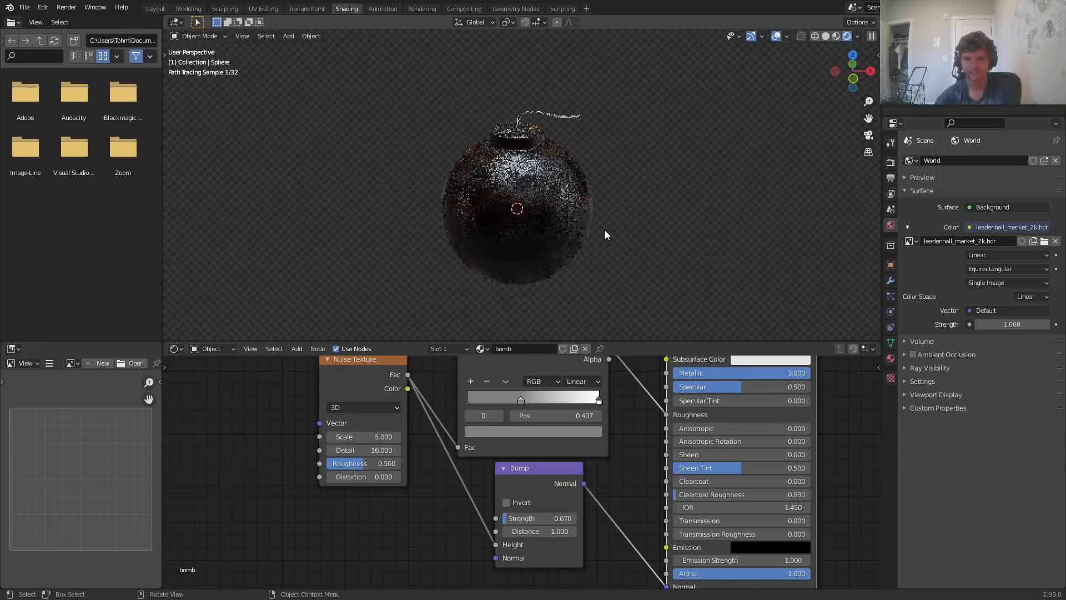
middle_click_drag(548, 454, 535, 481)
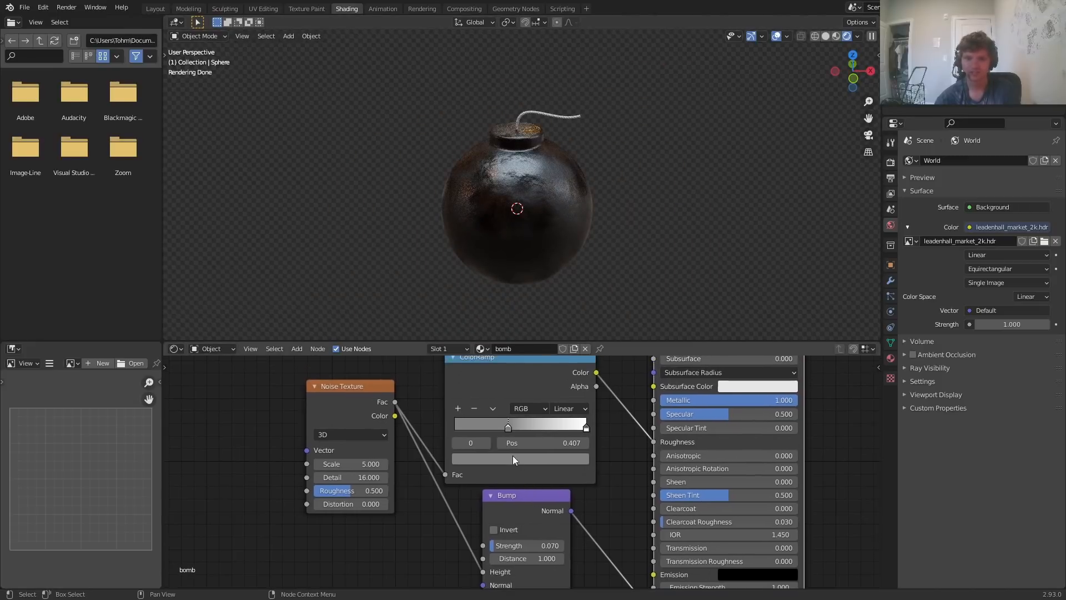
scroll(514, 450, "up", 2)
left_click(525, 455)
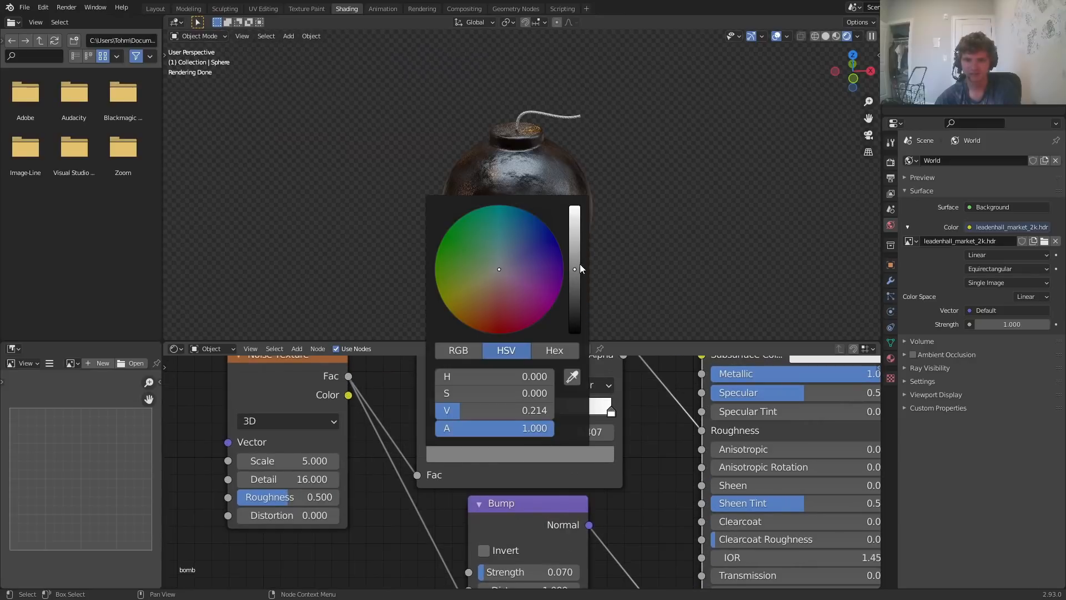
left_click_drag(578, 266, 578, 265)
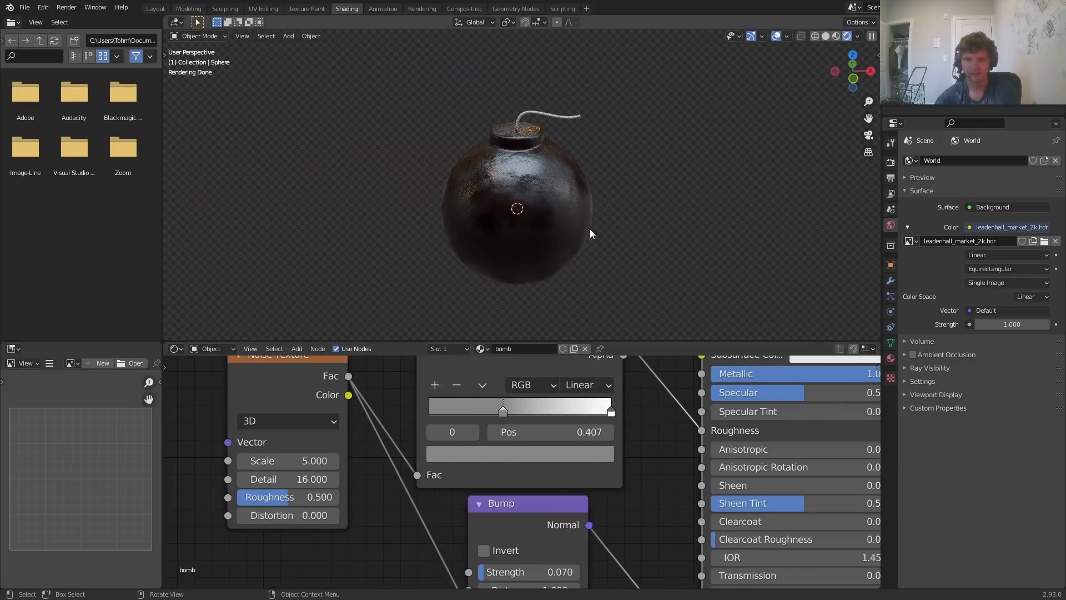
middle_click_drag(590, 229, 518, 156)
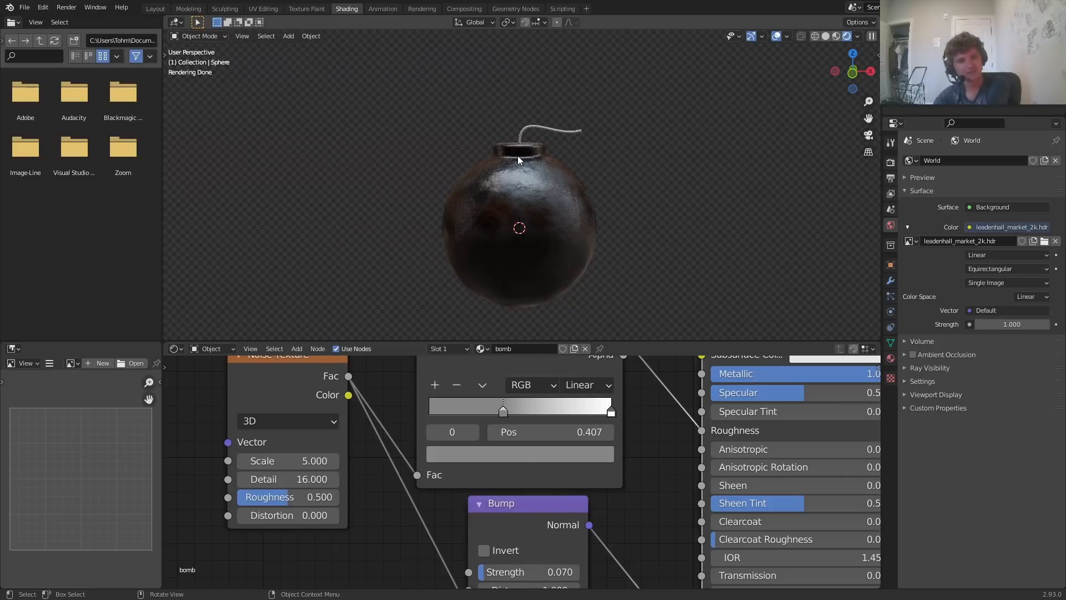
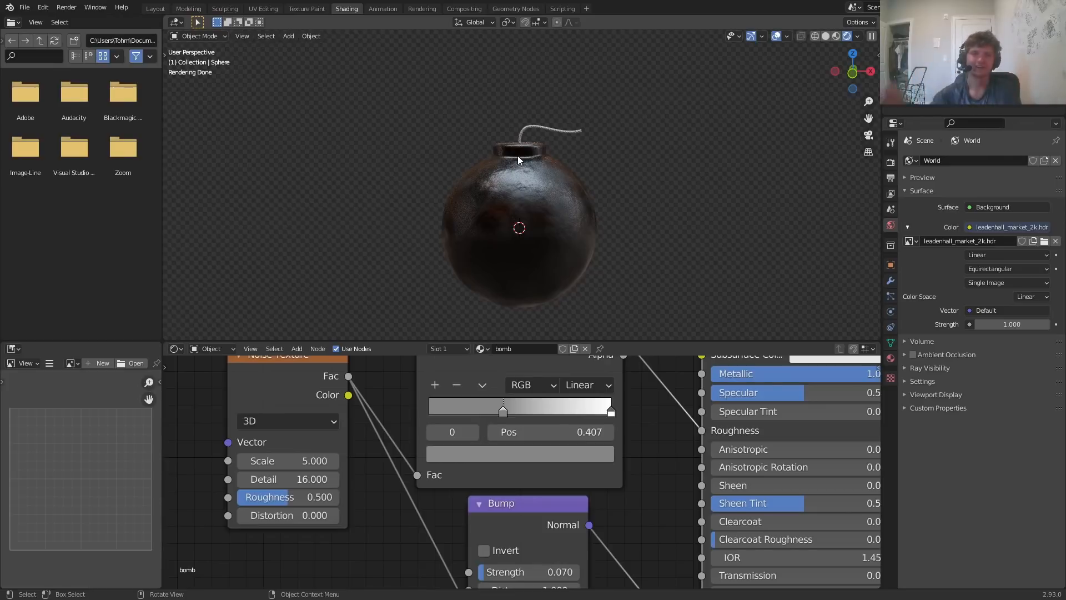
Move the Material Output node farther away from the Principled BSDF to make room for more shader nodes
scroll(648, 414, "down", 3)
middle_click_drag(743, 480, 441, 512)
scroll(593, 434, "down", 1)
left_click_drag(440, 430, 714, 420)
middle_click_drag(383, 408, 504, 479)
Add a Diffuse BSDF node just above the Principled BSDF
key("shift+a")
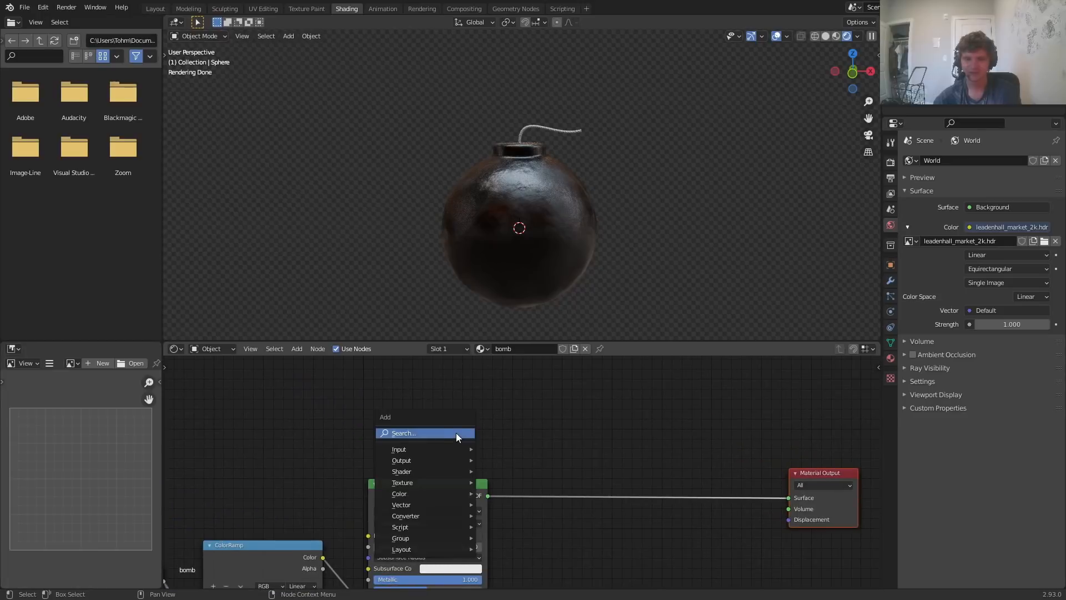
left_click(456, 433)
type("diffuse")
key("Return")
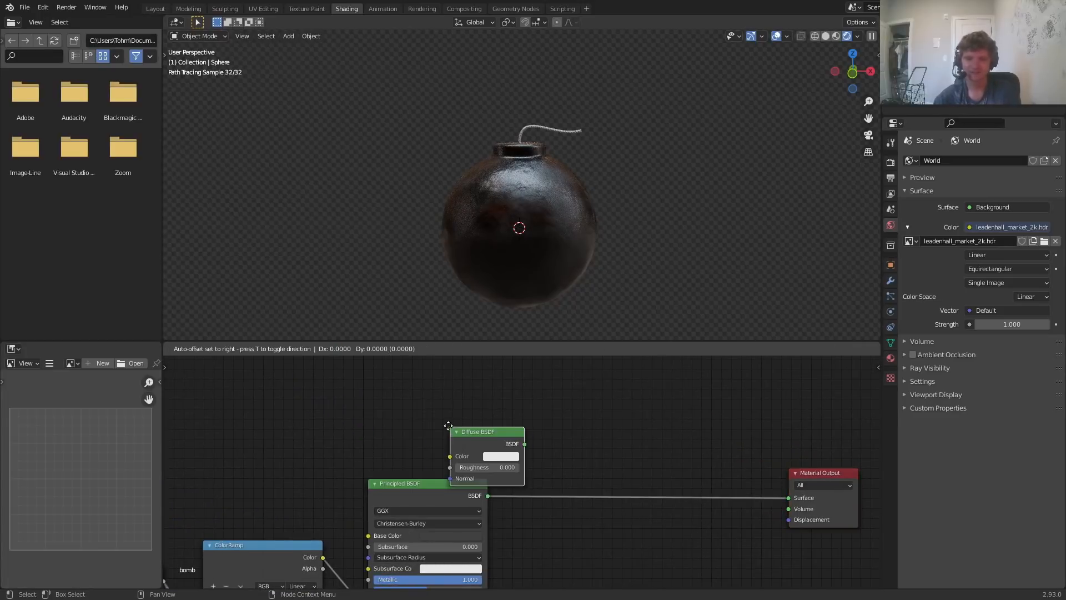
Place the Diffuse BSDF node above the Principled BSDF and preview the two shaders in turn on the bomb
left_click(394, 401)
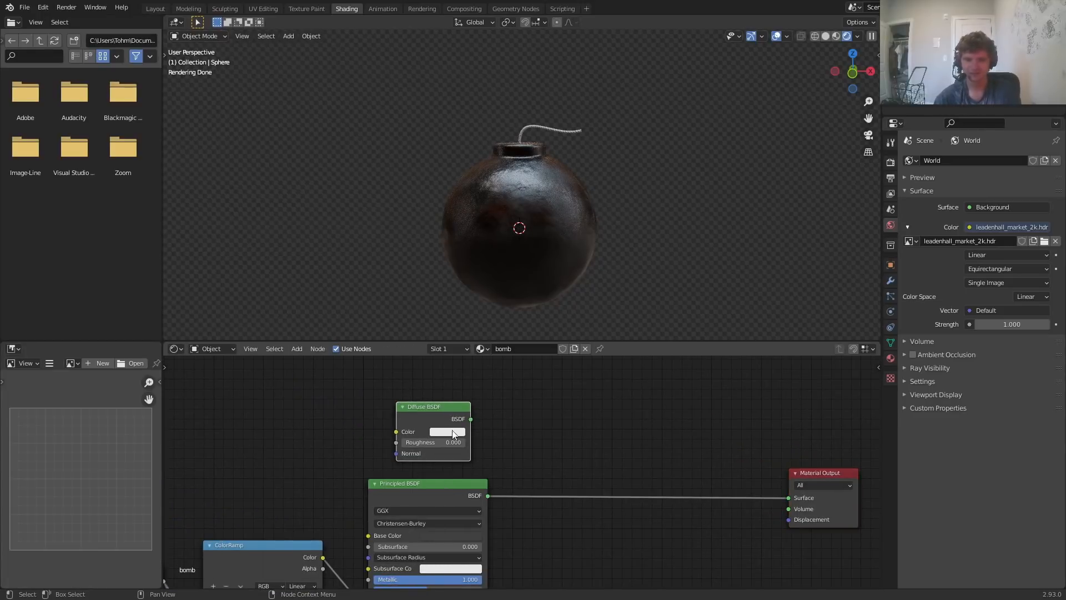
left_click(438, 422, "ctrl+shift")
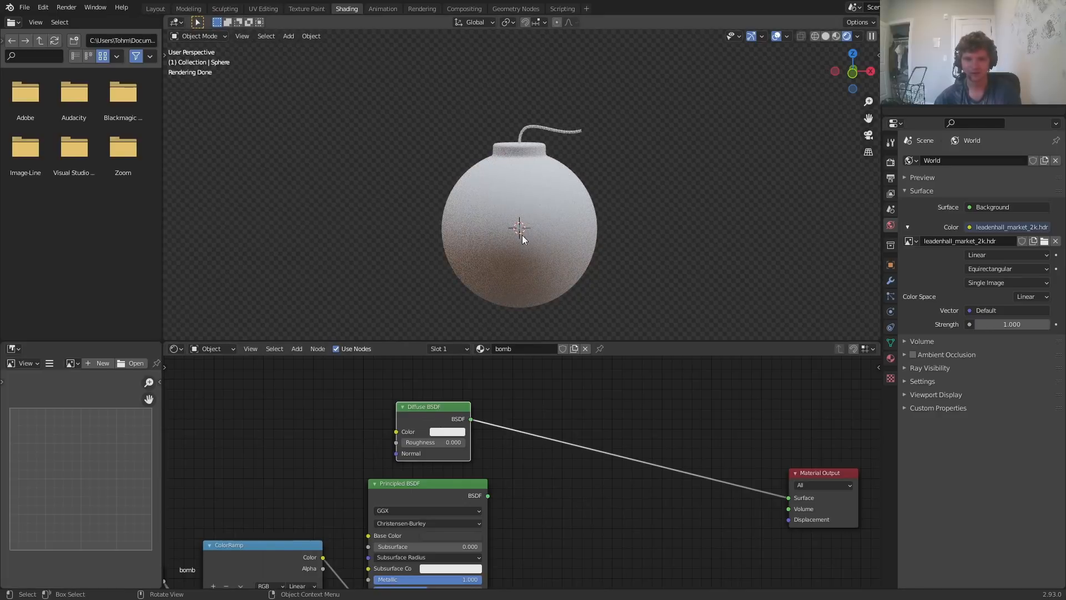
left_click(435, 488, "ctrl+shift")
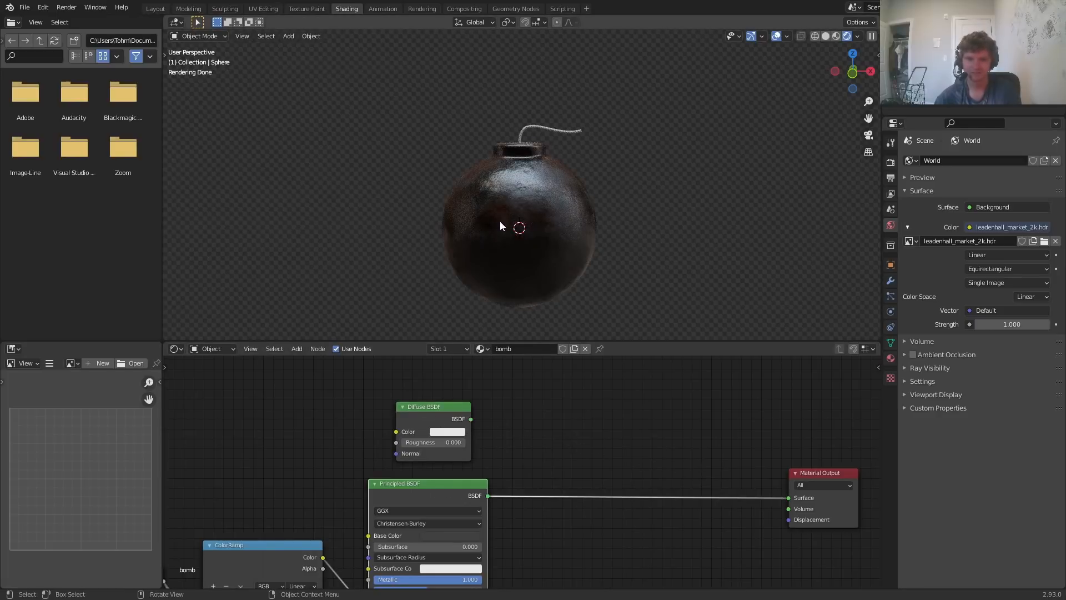
scroll(500, 221, "up", 2)
middle_click_drag(568, 475, 492, 422)
key("shift+a")
left_click(491, 423)
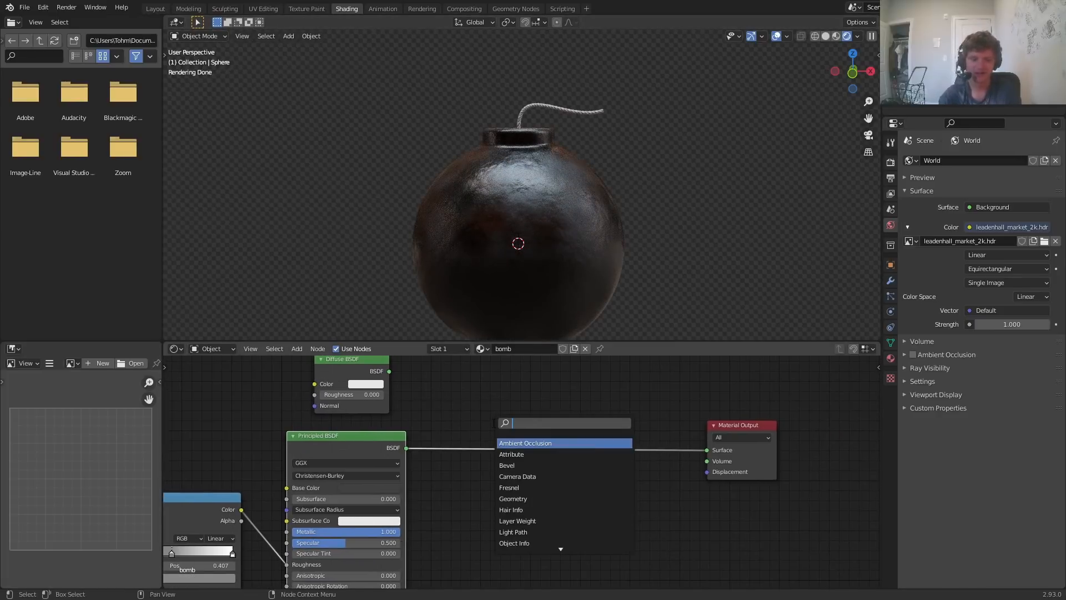
type("white")
key("Return")
left_click(501, 482)
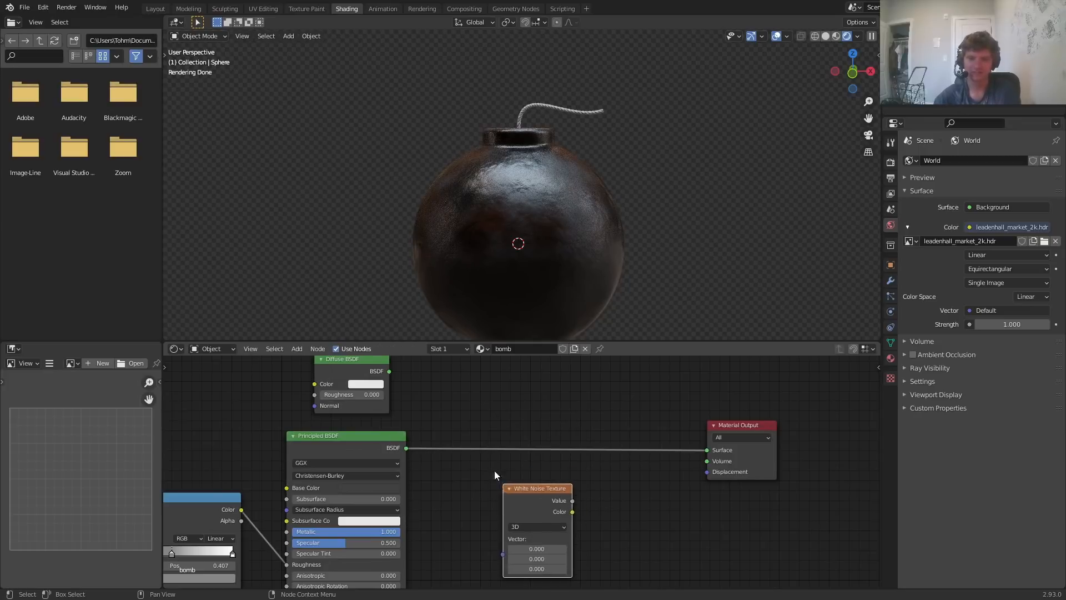
key("x")
Add a Noise Texture node beside the Principled BSDF and preview it on the bomb
key("shift+a")
left_click(495, 383)
type("noise")
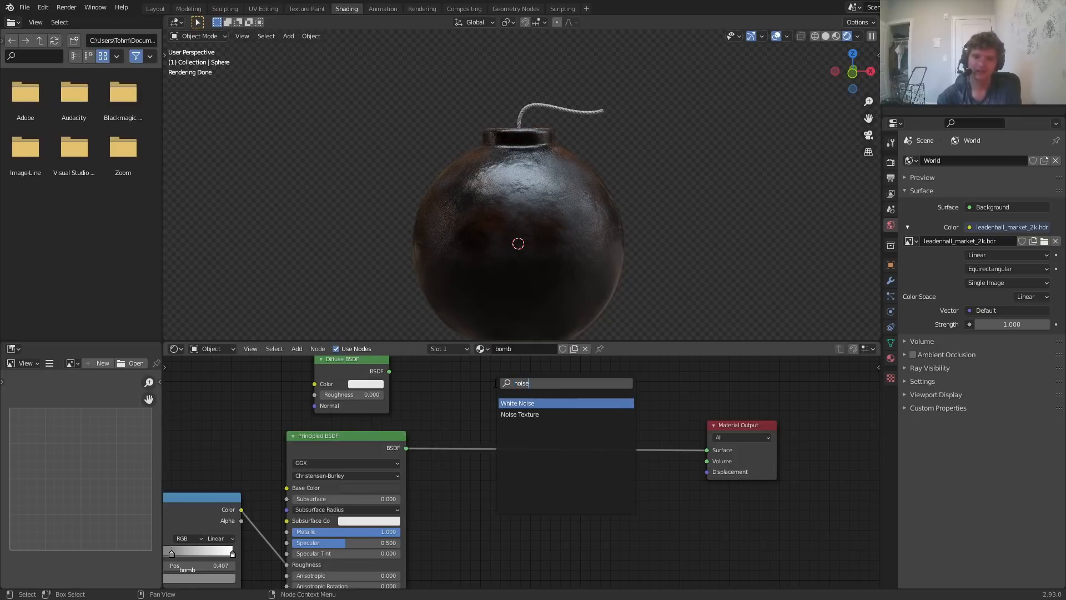
key("Return")
left_click(450, 494)
middle_click_drag(189, 536, 439, 467)
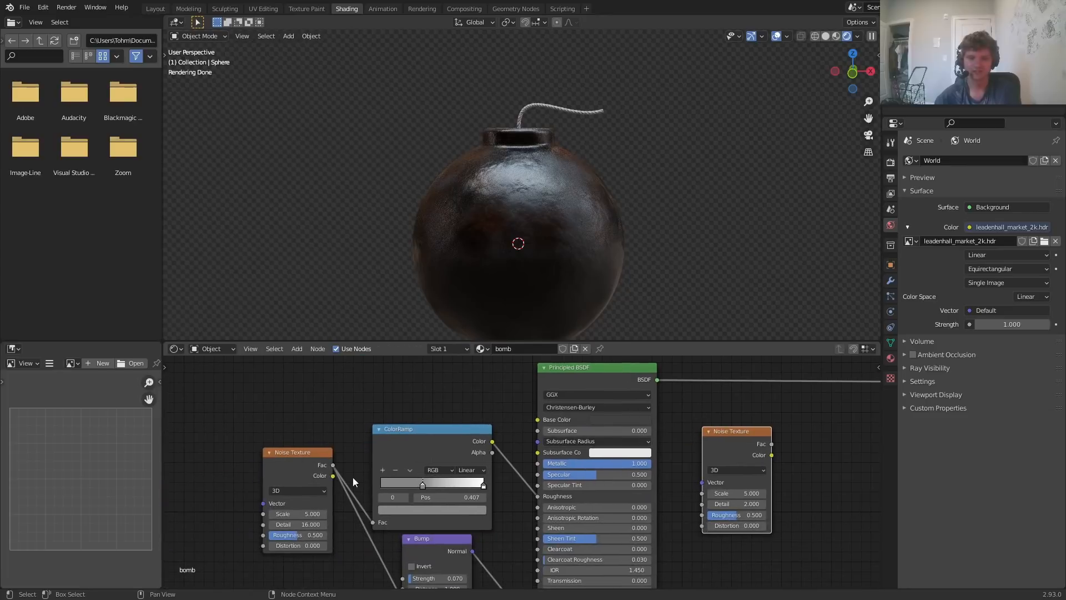
key("KP_Decimal")
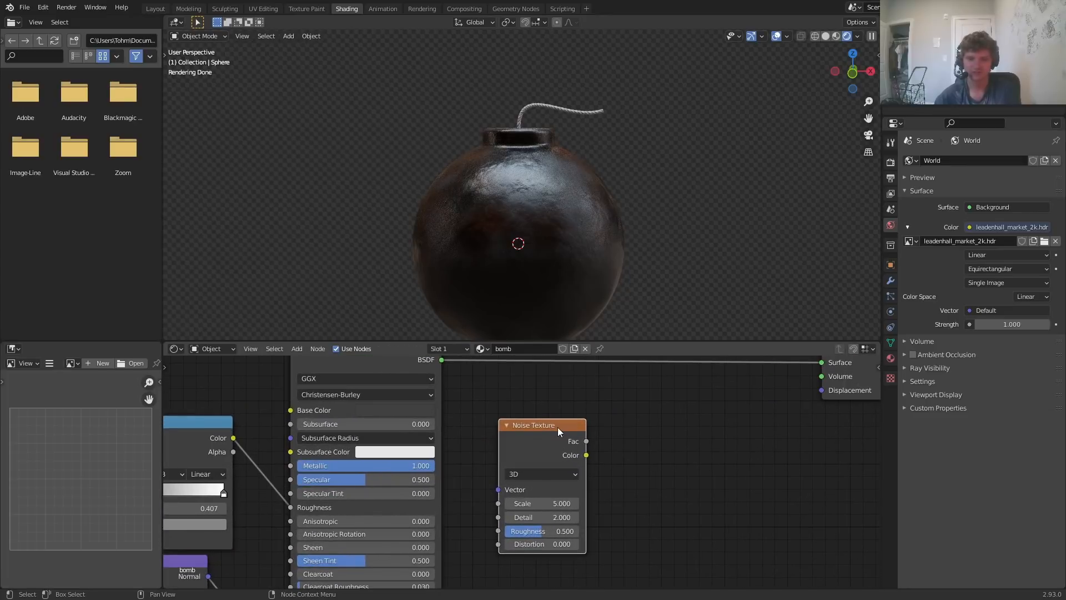
left_click(557, 427, "ctrl+shift")
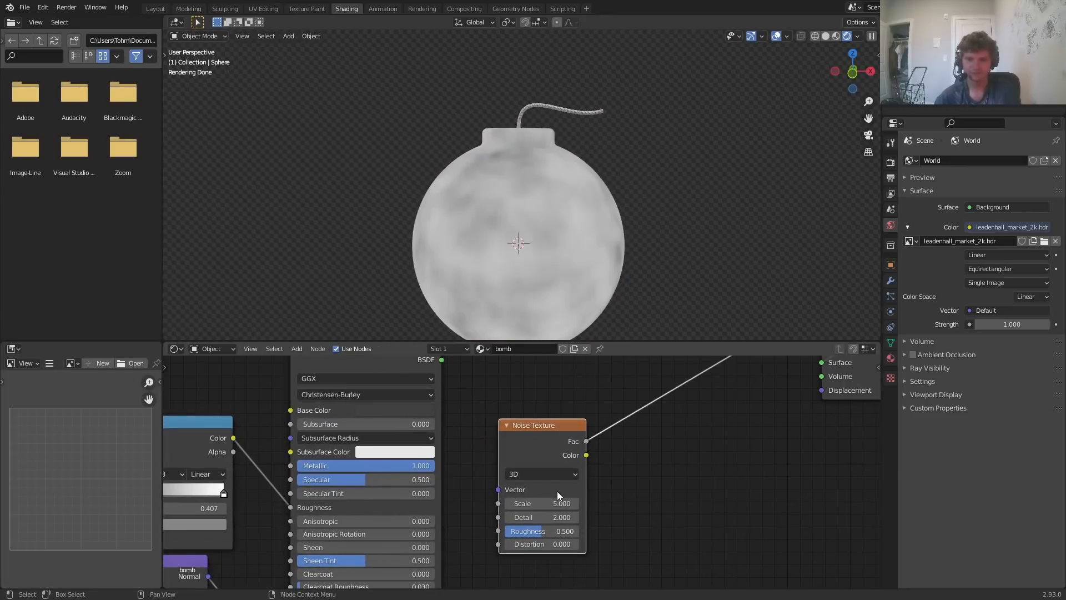
Set the new Noise Texture's scale to 3 and move the node slightly lower in the node graph
double_click(540, 502)
type("3")
key("Return")
left_click_drag(524, 435, 505, 477)
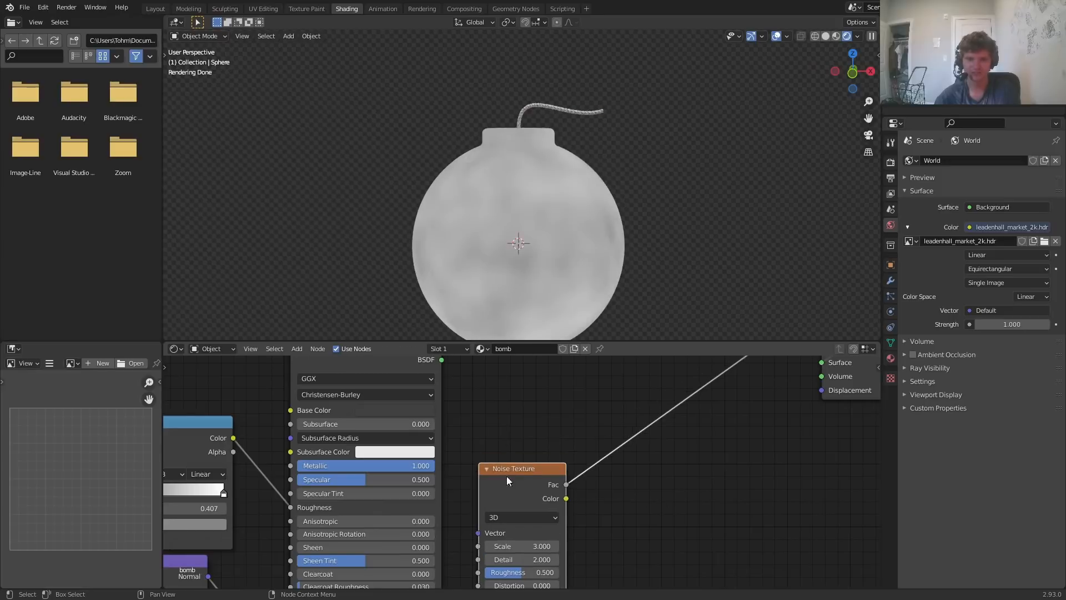
Insert a ColorRamp after the new Noise Texture and set its black stop to position 0.419
key("shift+a")
left_click(579, 408)
type("colo")
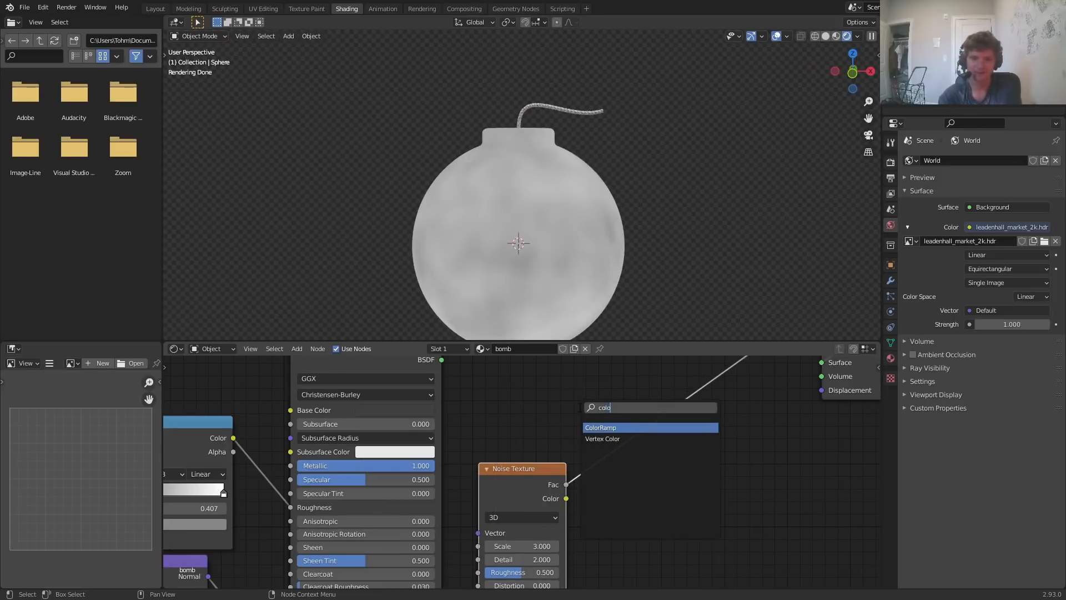
key("Return")
left_click(616, 408)
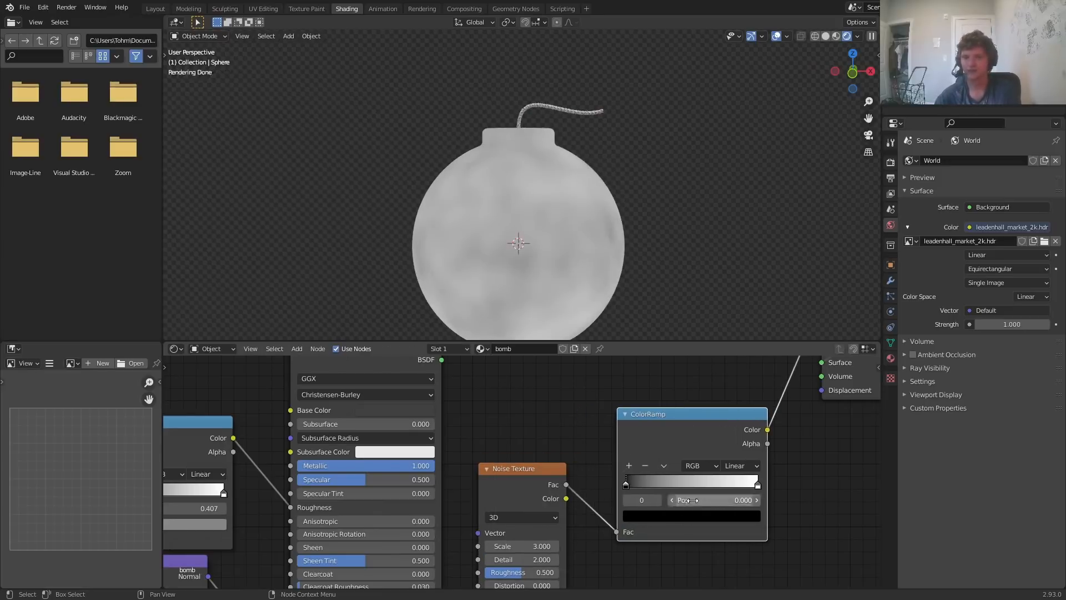
mouse_move(713, 499)
left_mouse_down()
mouse_move(777, 499)
mouse_move(708, 500)
left_mouse_up()
Set the new Noise Texture's detail to 16, roughness to 0.642 and scale to 2
middle_click_drag(576, 514, 578, 455)
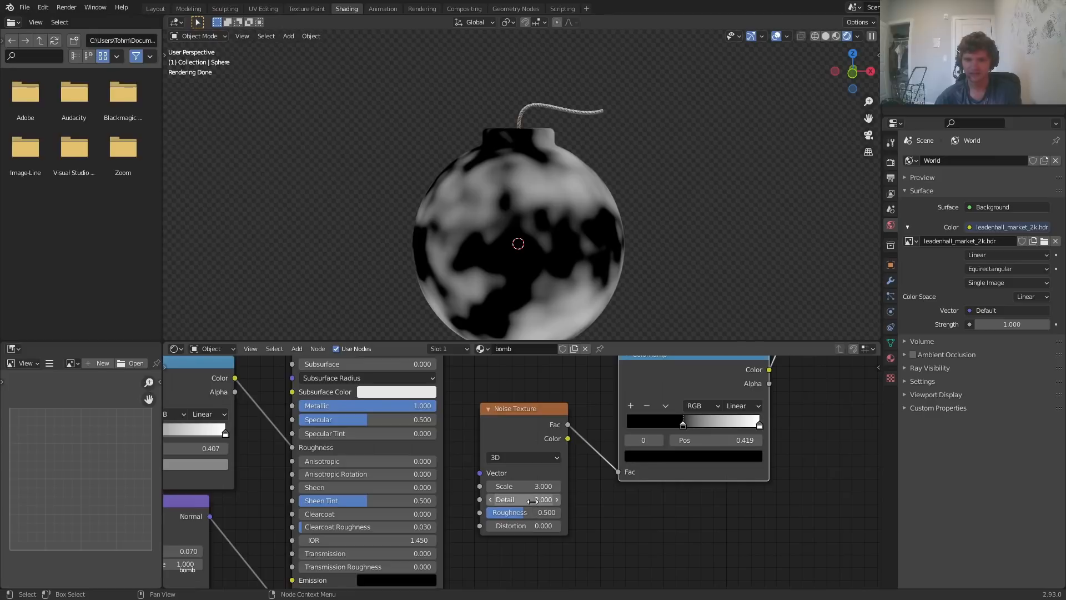
left_click_drag(532, 500, 605, 500)
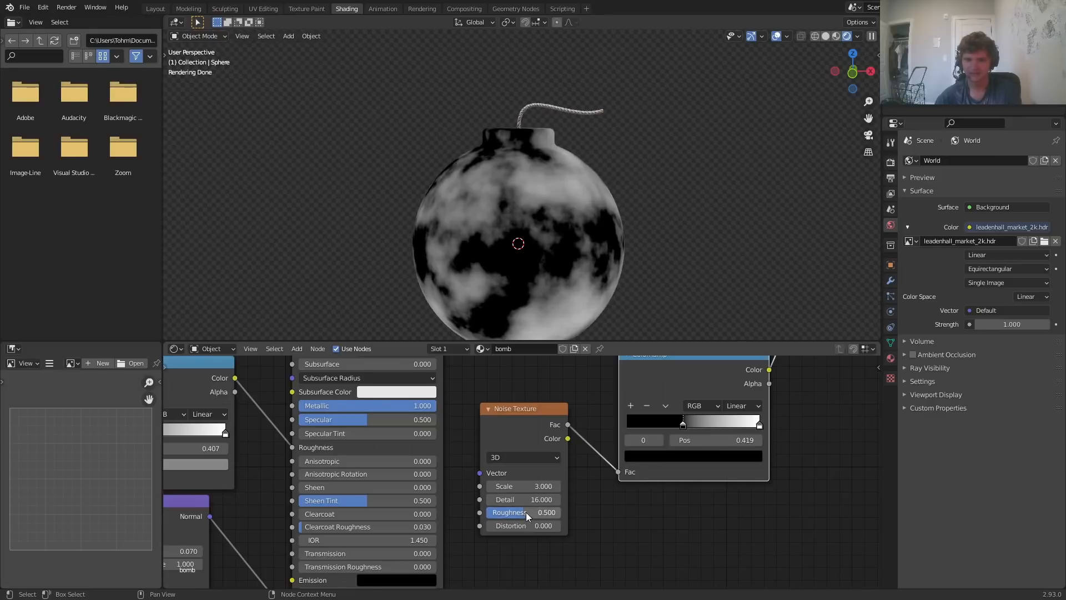
mouse_move(533, 512)
left_mouse_down()
mouse_move(583, 512)
mouse_move(514, 511)
left_mouse_up()
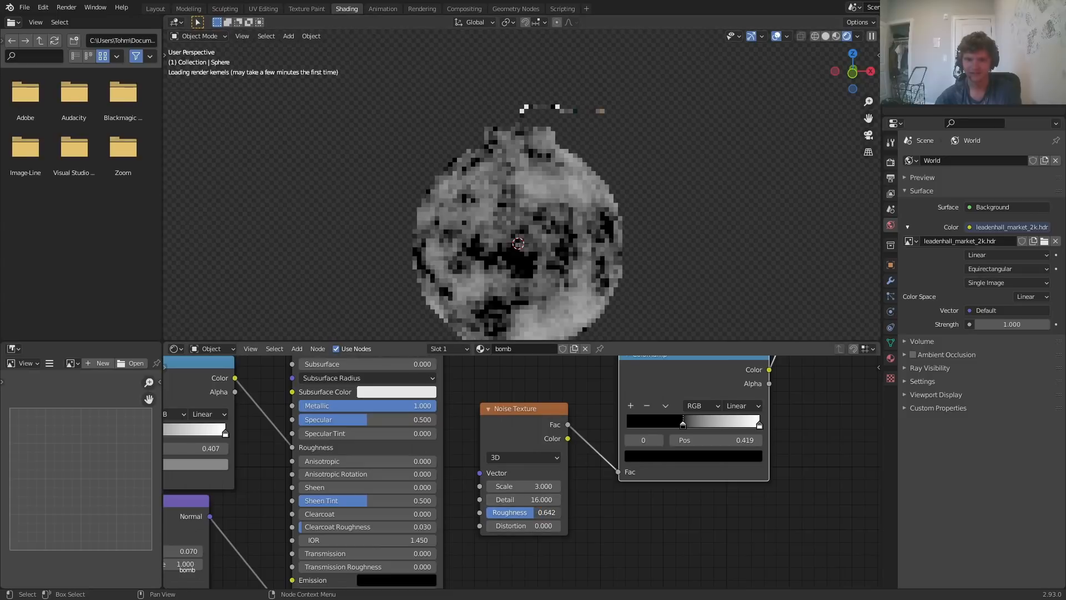
left_click(534, 483)
type("2")
left_click(653, 532)
Combine the Diffuse BSDF and Principled BSDF in a Mix Shader with factor 1 and connect it to the Material Output
scroll(638, 522, "down", 3)
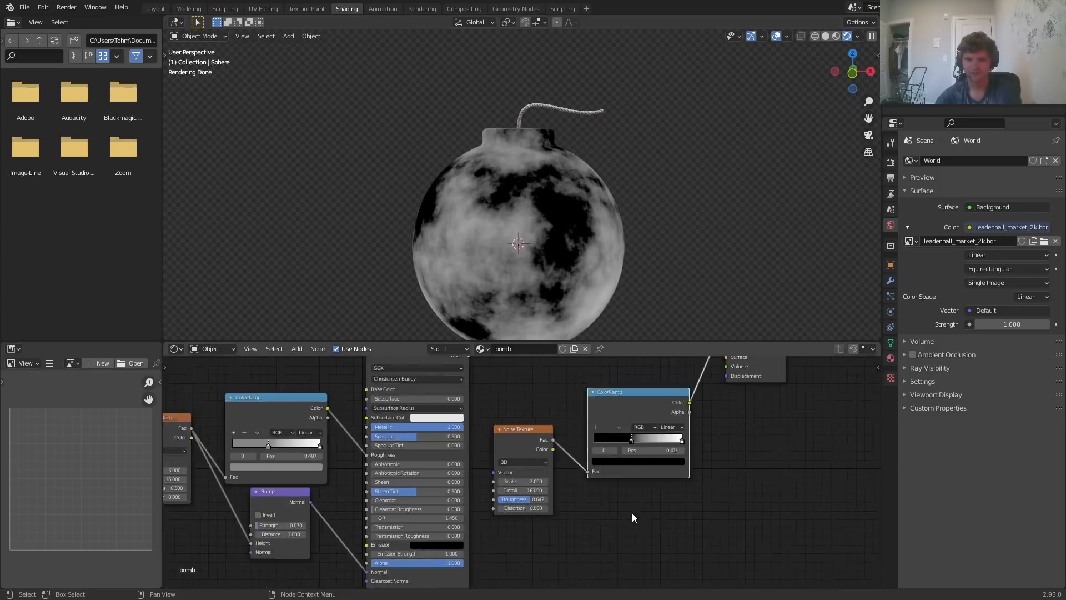
right_click_drag(438, 415, 443, 459, "ctrl+shift")
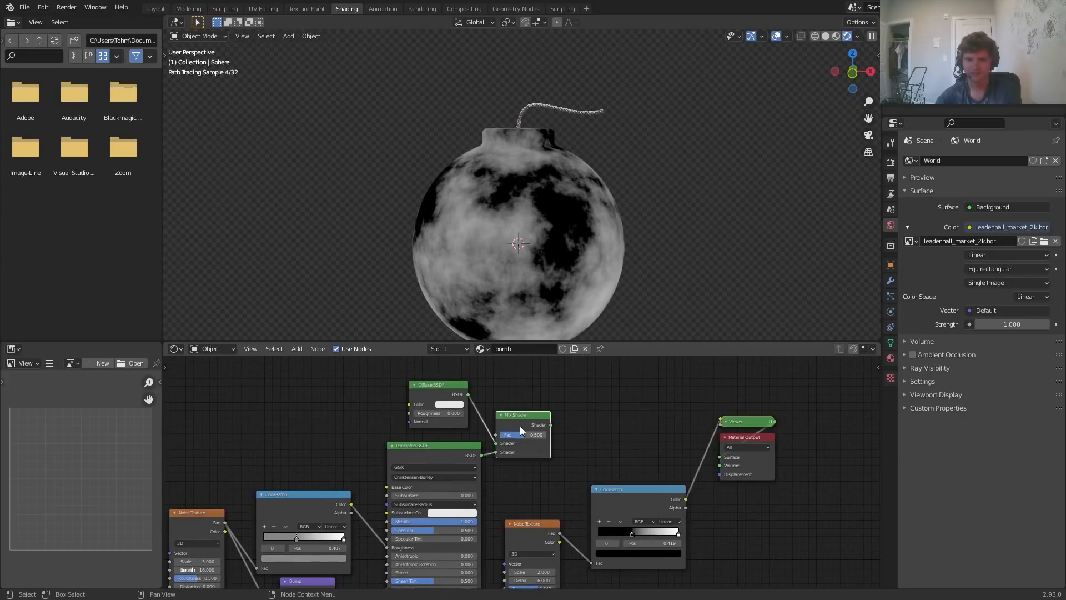
left_click_drag(519, 424, 638, 419)
left_click(575, 418, "ctrl+shift")
scroll(608, 439, "up", 4)
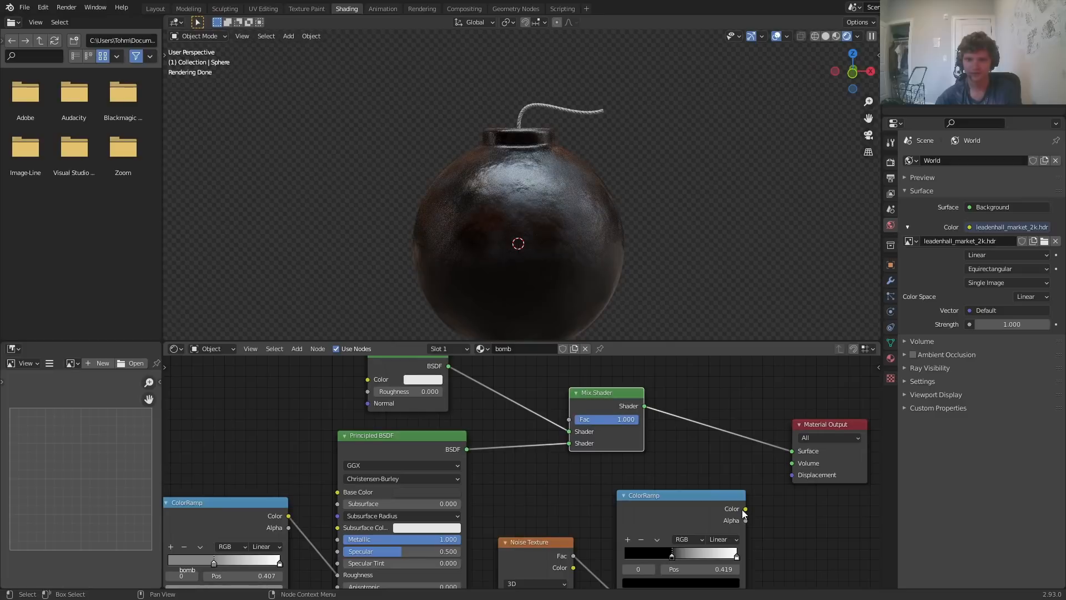
Connect the noise ColorRamp's color to the Mix Shader's factor and swap the two shader inputs
left_click_drag(743, 509, 568, 419)
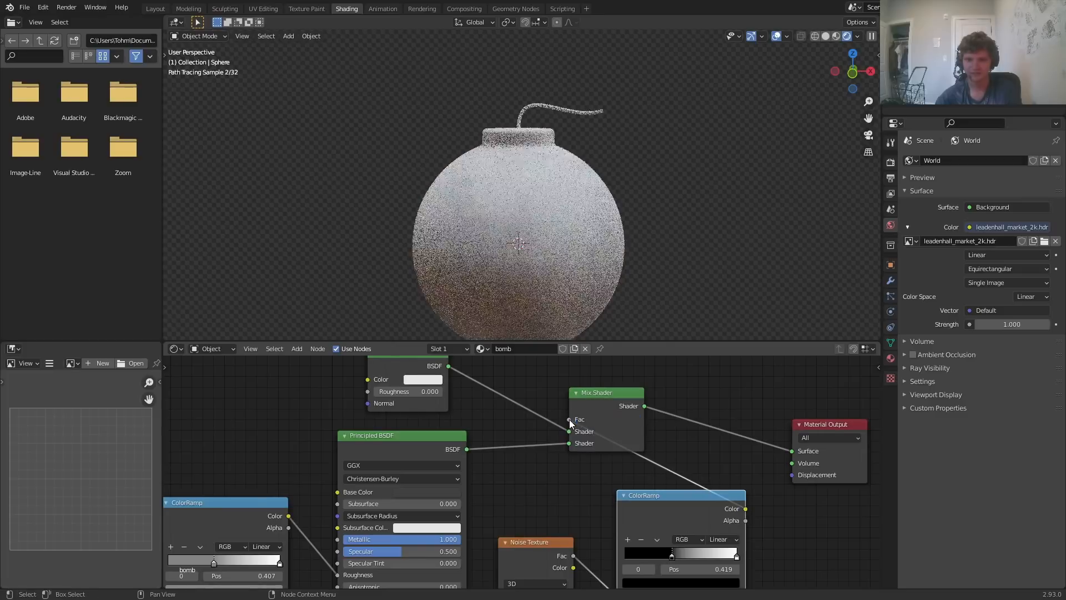
left_click(591, 392)
key("alt+s")
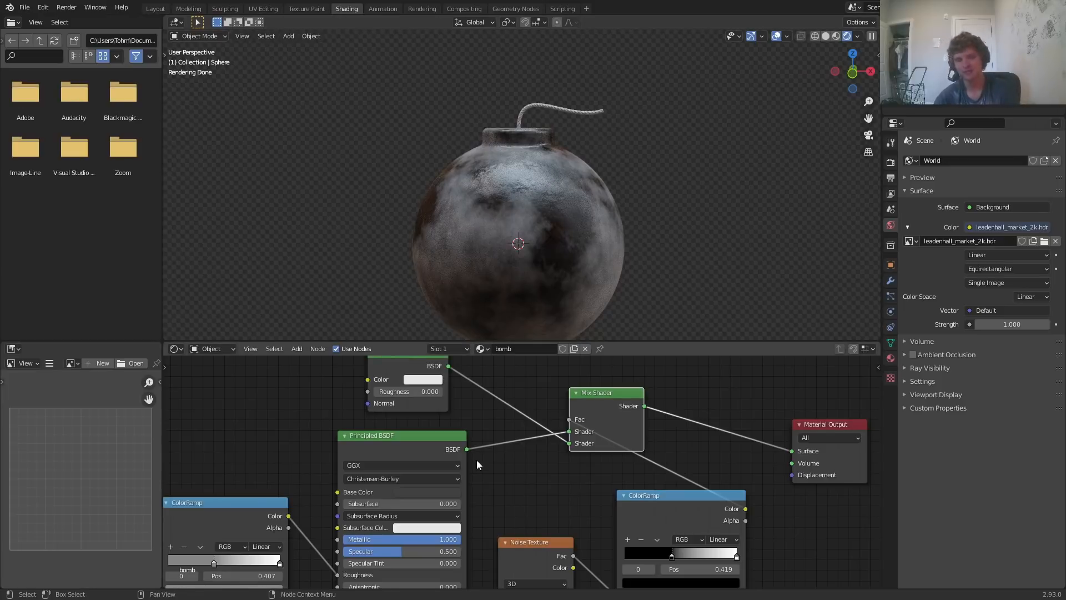
Set the Diffuse BSDF color to black and compare the Principled BSDF with the Mix Shader on the bomb
left_click(433, 380)
left_click_drag(498, 283, 496, 303)
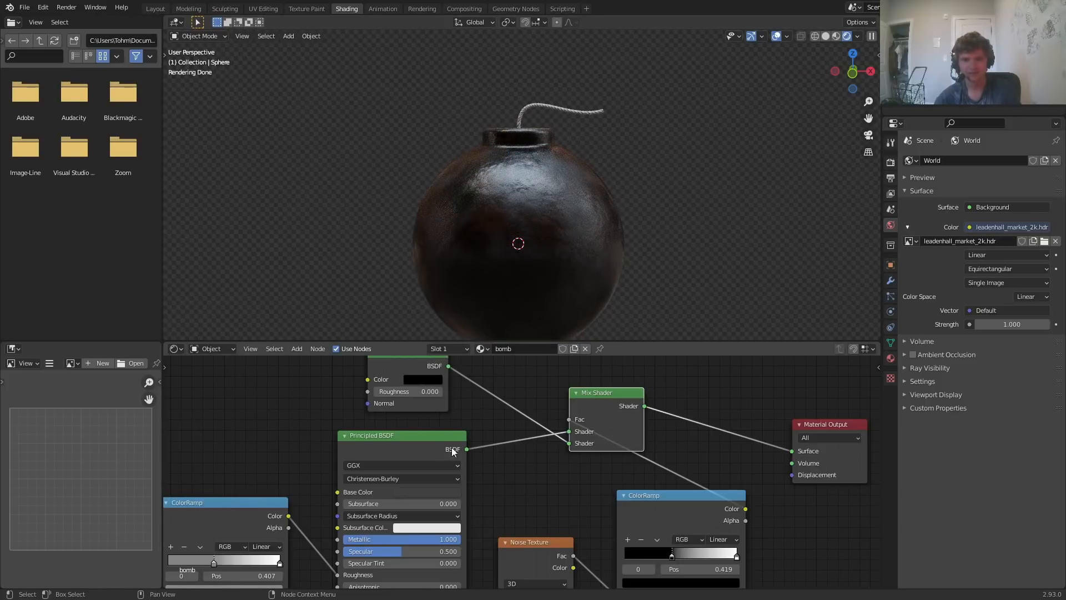
left_click(430, 445, "ctrl+shift")
left_click(617, 391, "ctrl+shift")
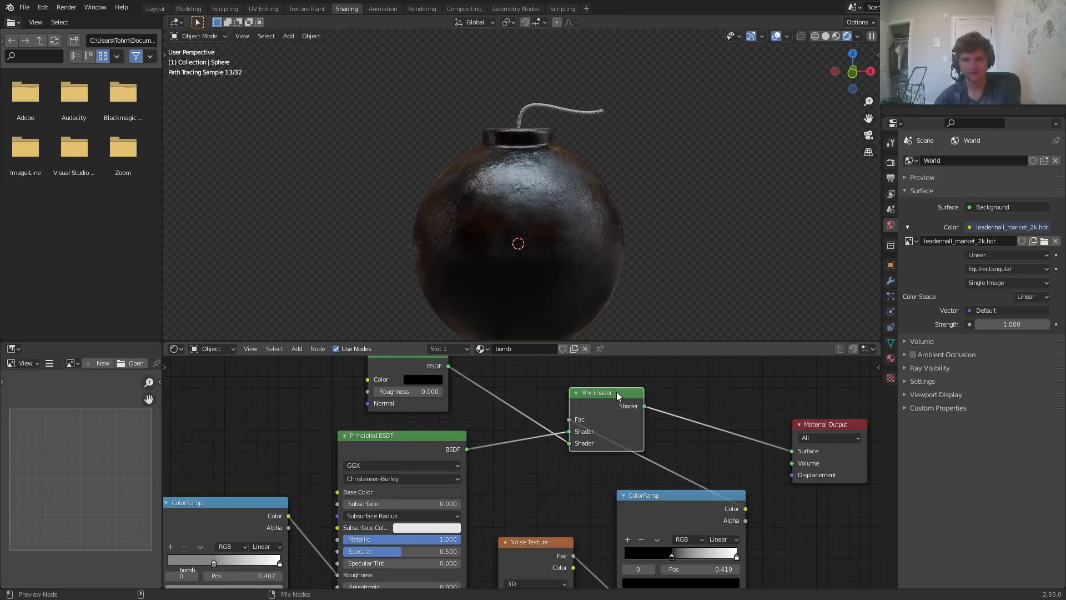
Preview the noise ColorRamp on the bomb and move its white stop to about 0.525
middle_click_drag(704, 498, 583, 397)
left_click(583, 398, "ctrl+shift")
scroll(577, 469, "up", 2)
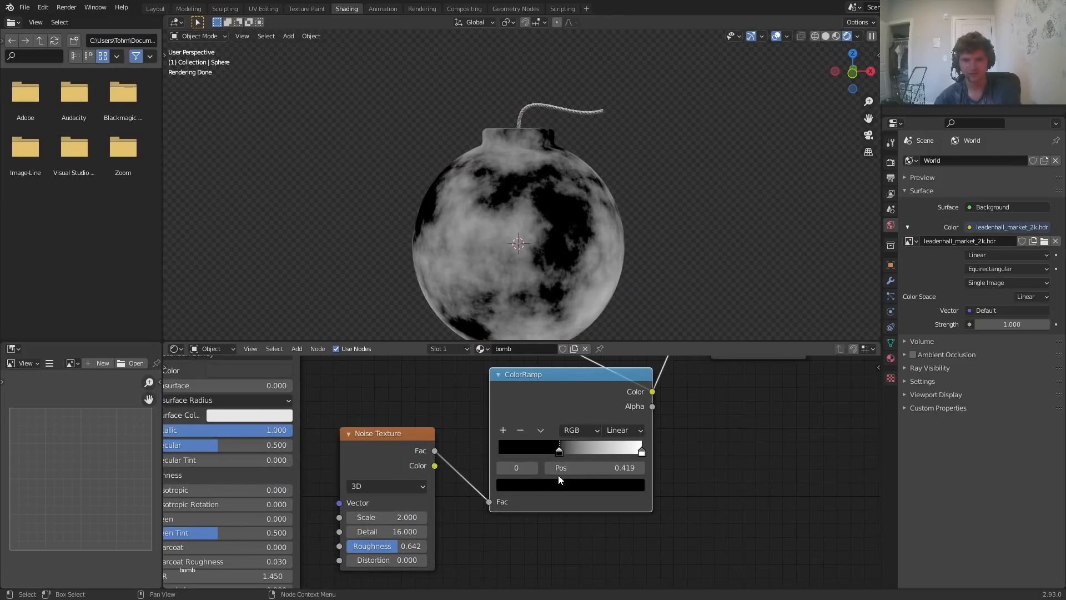
left_click(534, 468)
left_click_drag(642, 451, 574, 451)
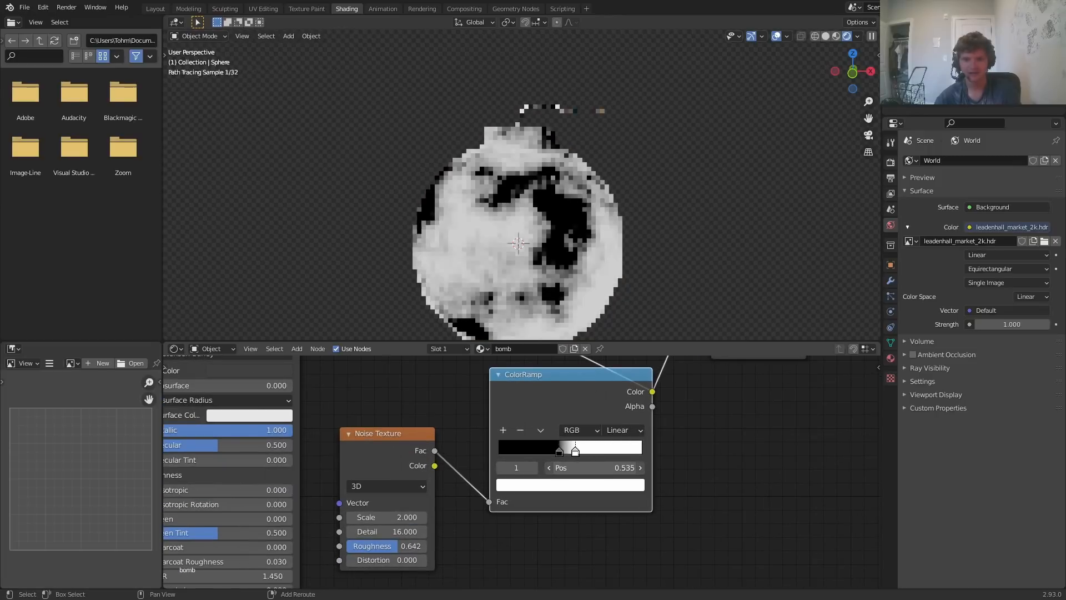
Preview the Mix Shader on the bomb again and set the noise ColorRamp's white stop to position 0.641
scroll(597, 472, "down", 3)
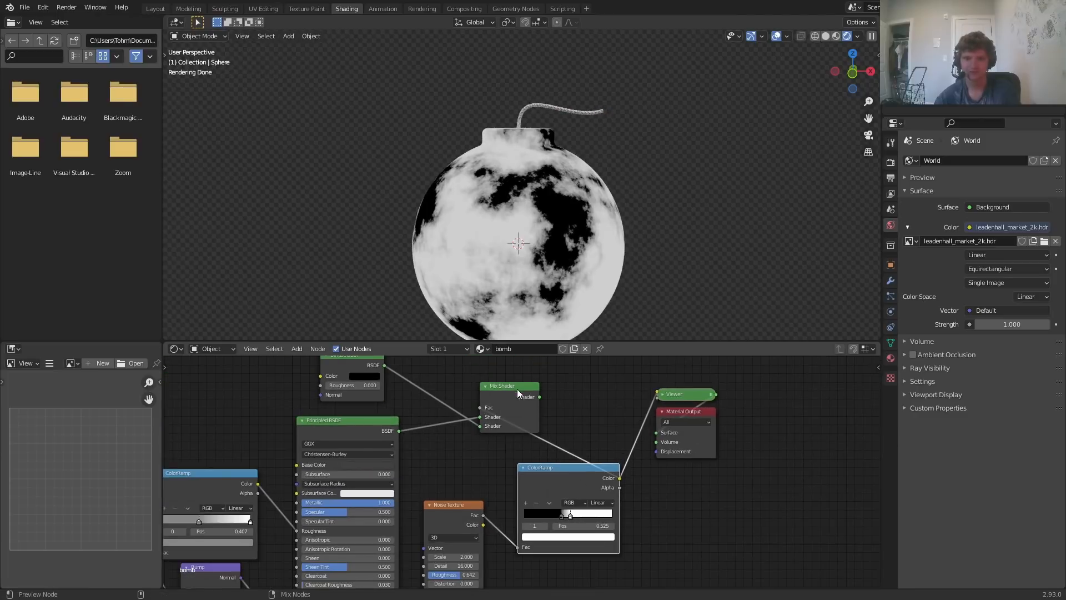
left_click(513, 389, "ctrl+shift")
mouse_move(648, 205)
middle_mouse_down()
mouse_move(537, 191)
mouse_move(600, 261)
middle_mouse_up()
left_click_drag(606, 525, 619, 525)
scroll(537, 261, "down", 2)
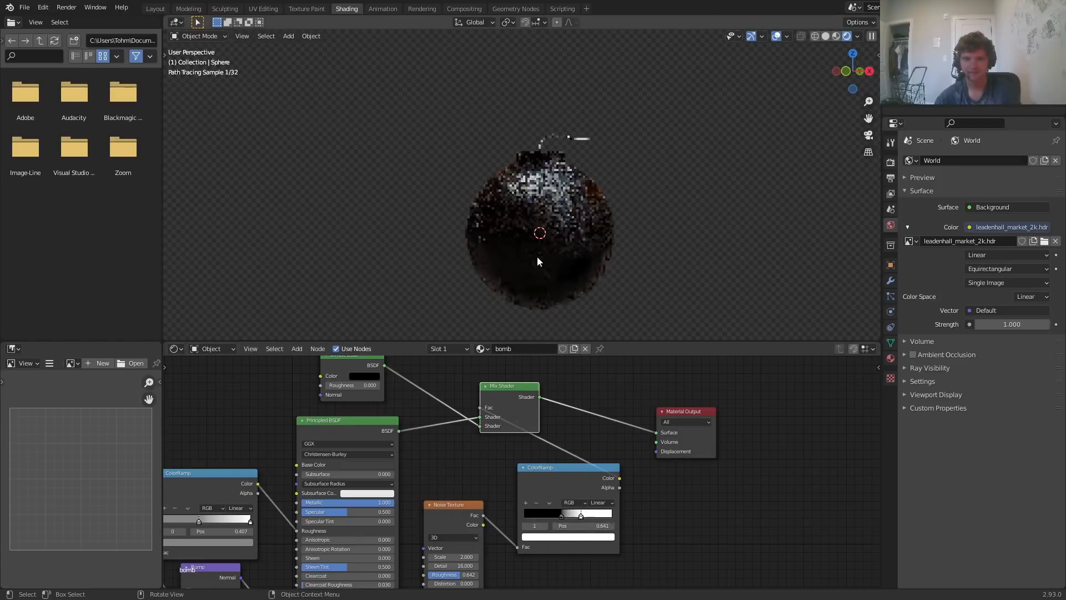
Compare the bomb's look with the plain Principled BSDF and with the Mix Shader from different angles
middle_click_drag(537, 261, 558, 225)
left_click(338, 429, "ctrl+shift")
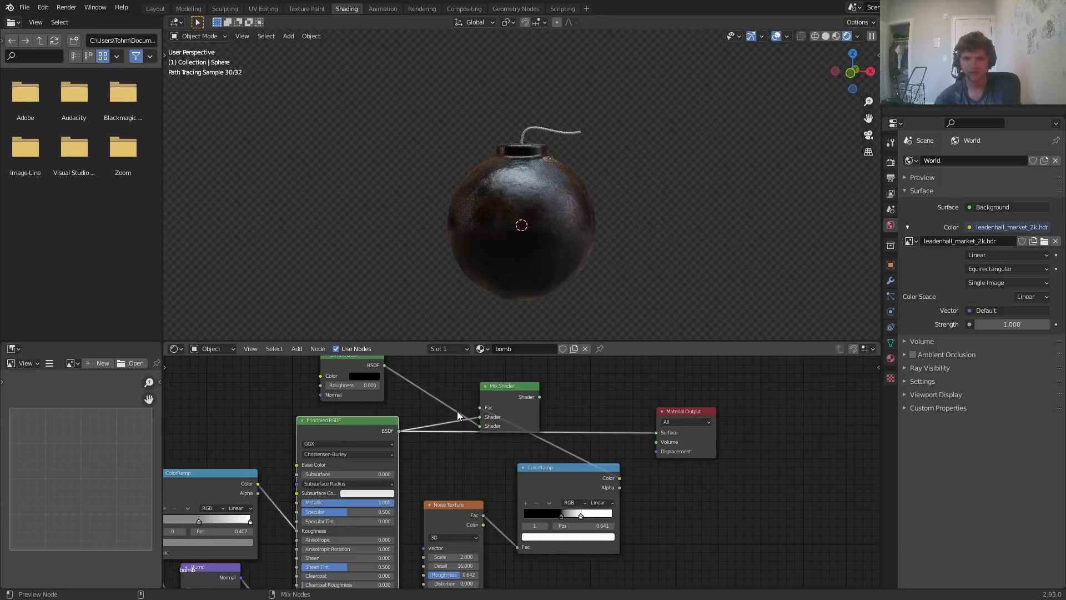
left_click(505, 384, "ctrl+shift")
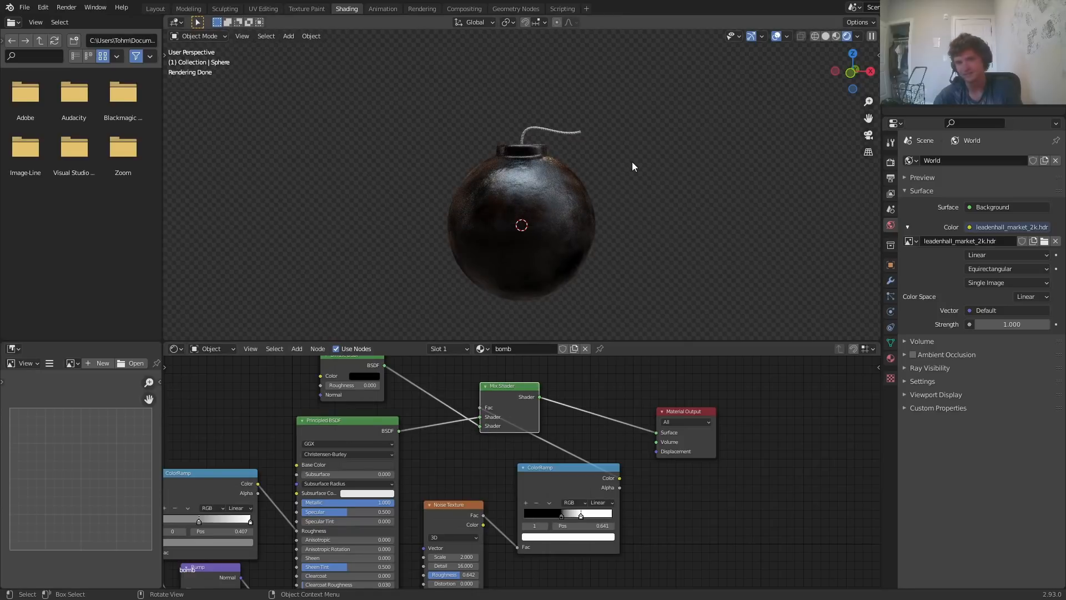
mouse_move(631, 161)
middle_mouse_down()
mouse_move(555, 201)
mouse_move(496, 200)
mouse_move(614, 201)
middle_mouse_up()
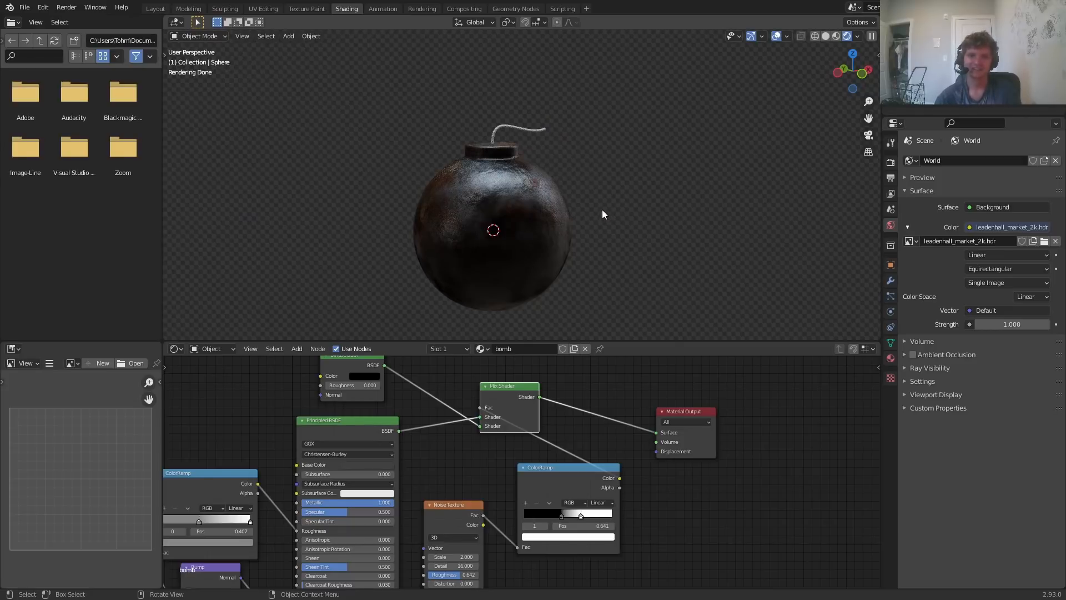
Inset the top face of the bomb's cap down to a small disc around the base of the fuse
scroll(601, 211, "down", 3)
scroll(552, 202, "up", 7)
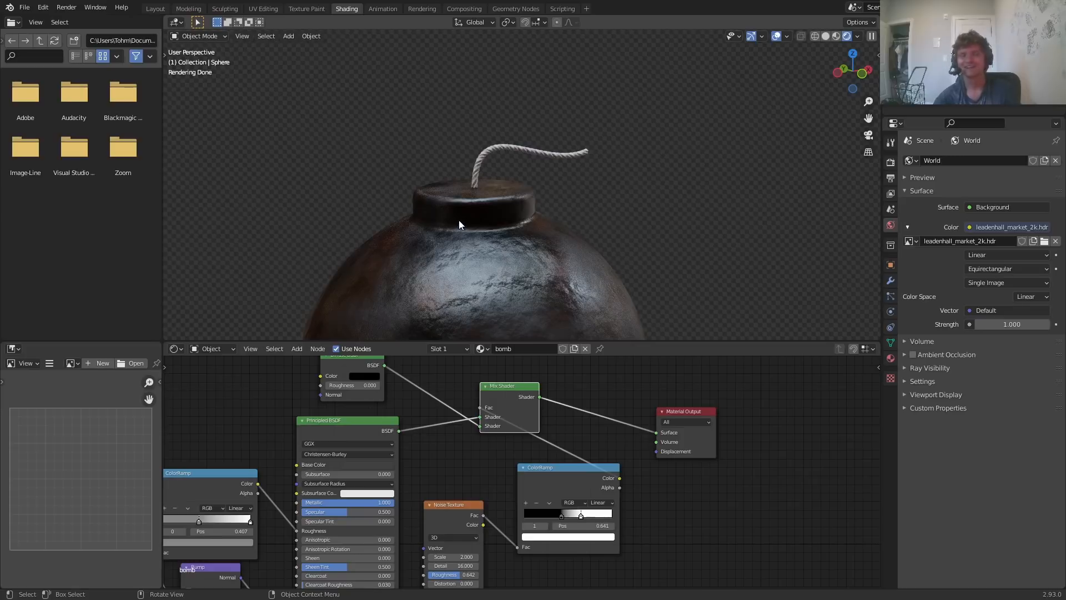
left_click(461, 221)
scroll(460, 198, "up", 5)
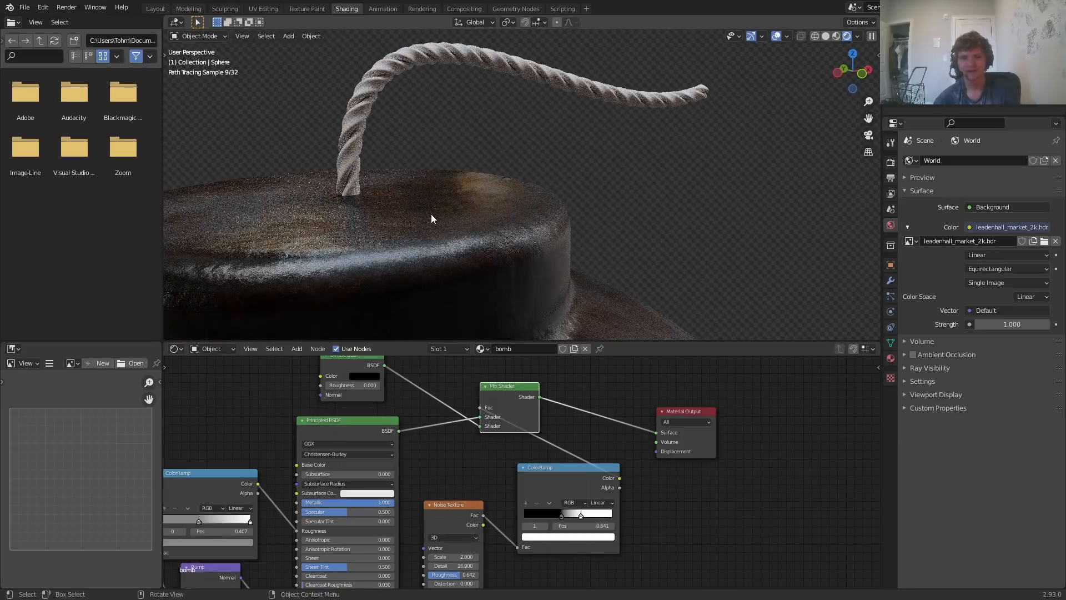
key("Tab")
left_click(491, 191)
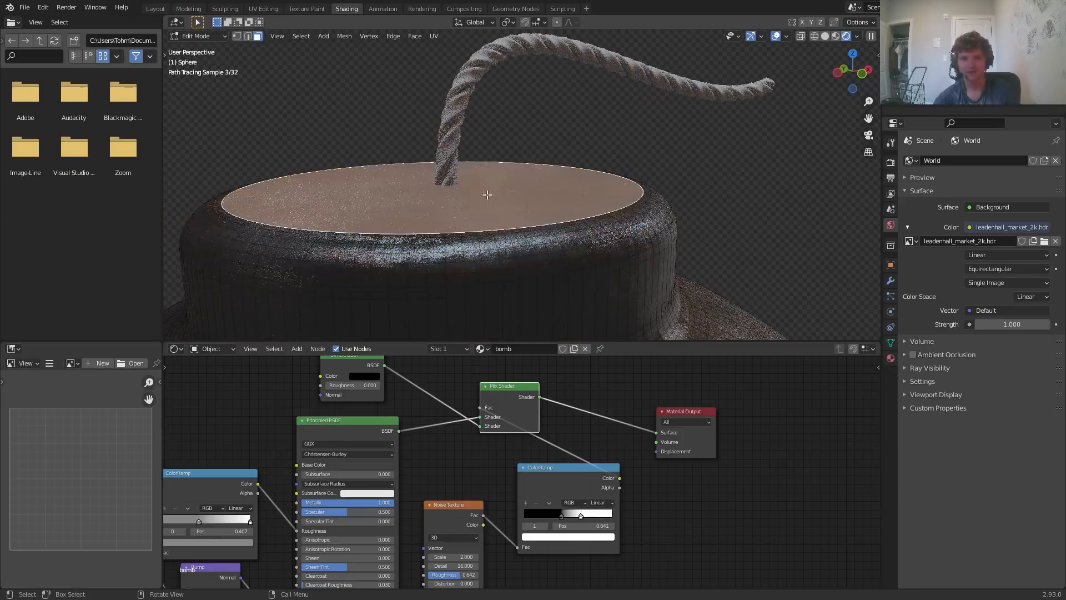
middle_click_drag(489, 194, 499, 214)
key("i")
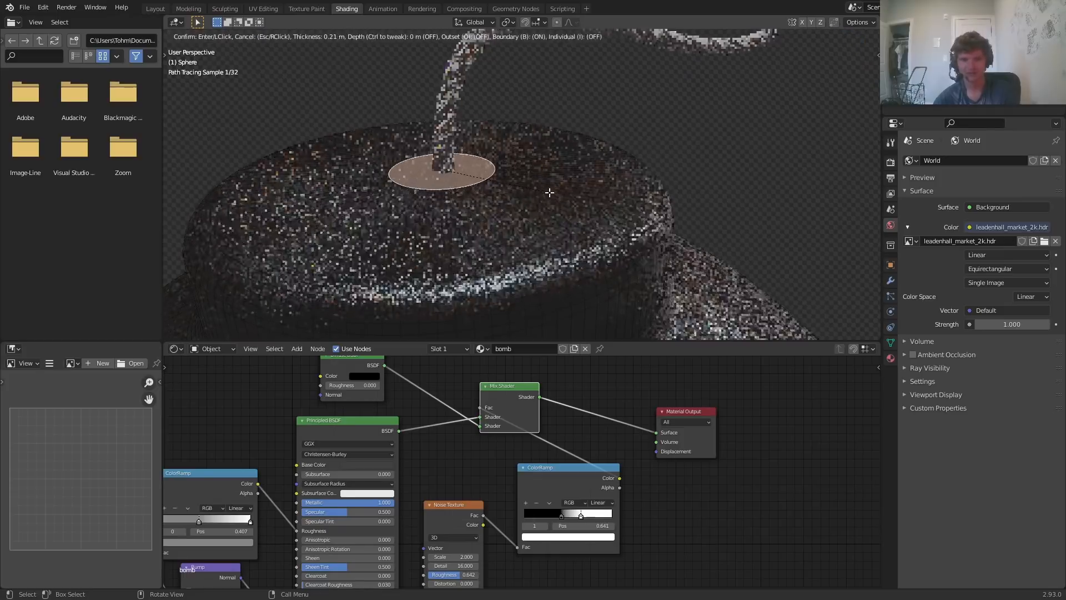
left_click(526, 191)
Extrude the small disc slightly upward along Z to form a short collar around the fuse
key("e")
key("z")
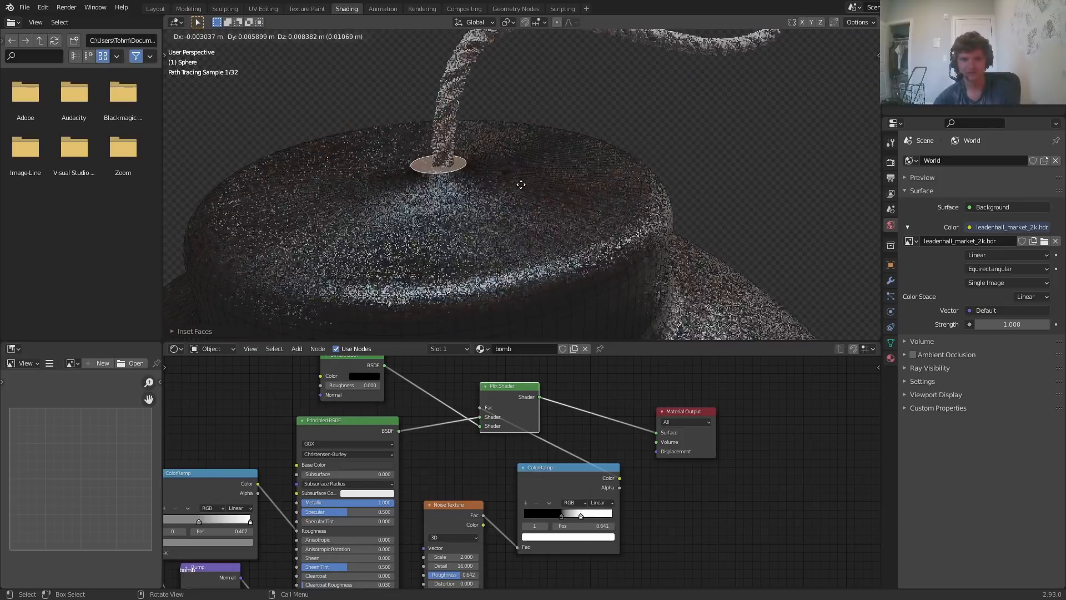
key("z")
left_click(523, 181)
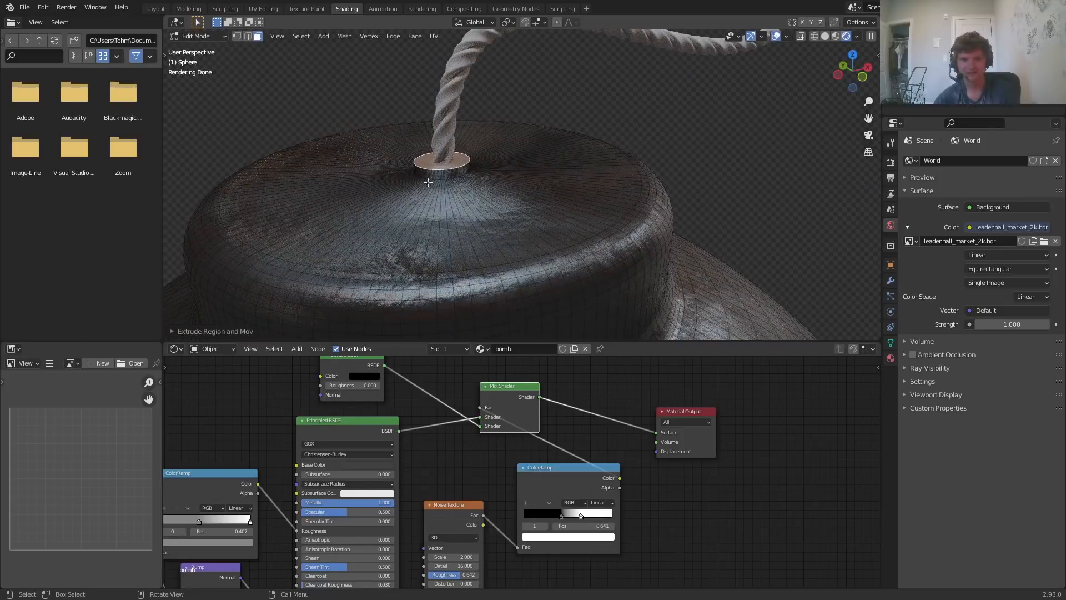
Bevel the rim of the collar around the fuse by about 0.0076 m with 7 segments and save the file
middle_click_drag(429, 176, 476, 196, "shift")
scroll(500, 192, "up", 3)
key("ctrl+b")
left_click(603, 182)
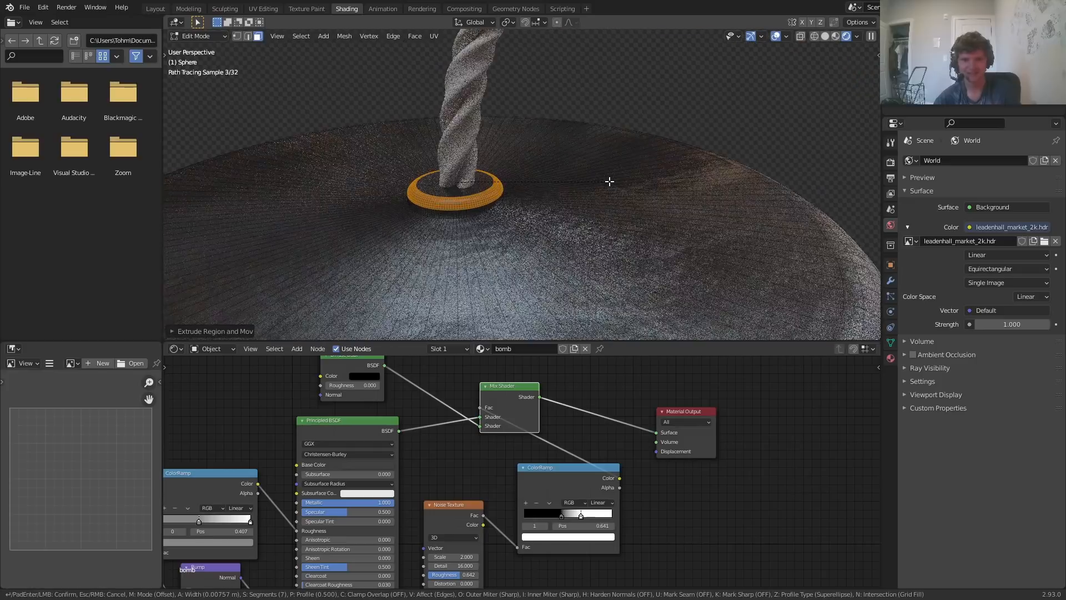
key("Tab")
scroll(607, 183, "down", 3)
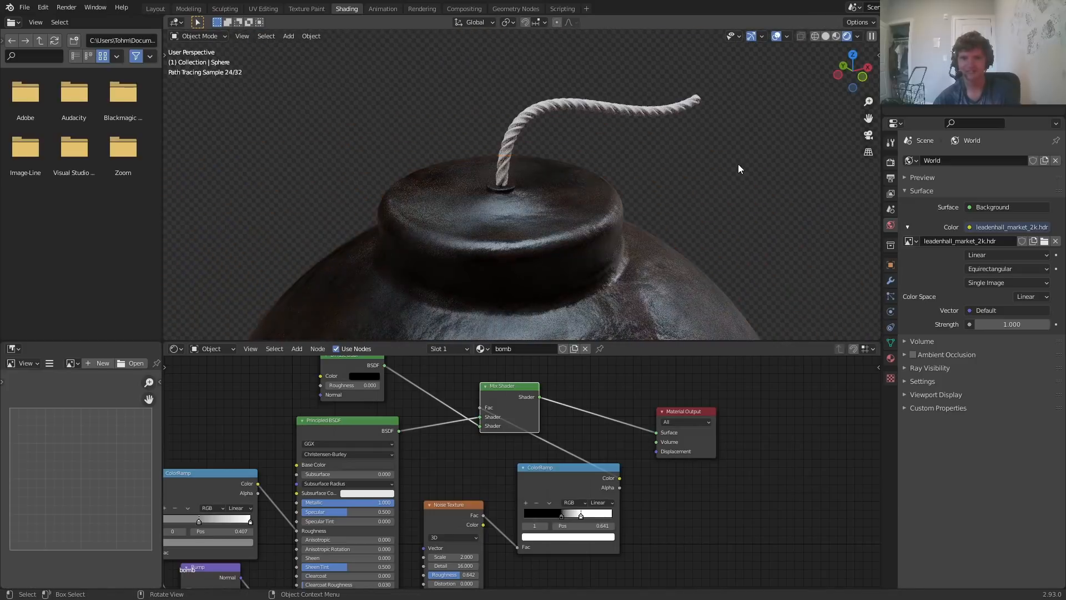
scroll(569, 240, "down", 3)
scroll(552, 222, "up", 5)
key("ctrl+s")
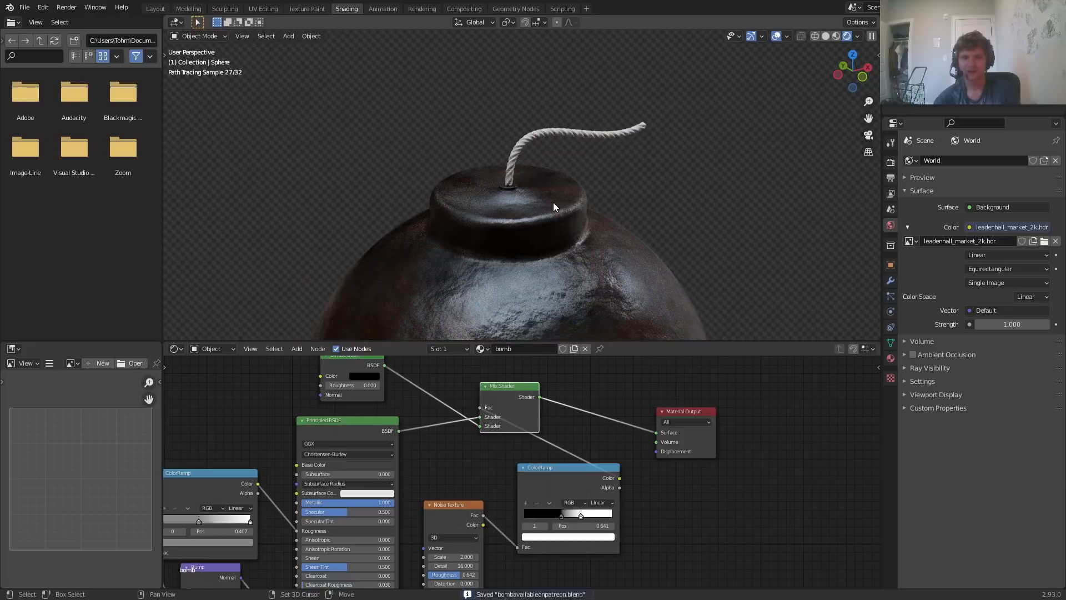
Select the fuse and create a new material for it
scroll(491, 128, "down", 6)
scroll(494, 147, "up", 4)
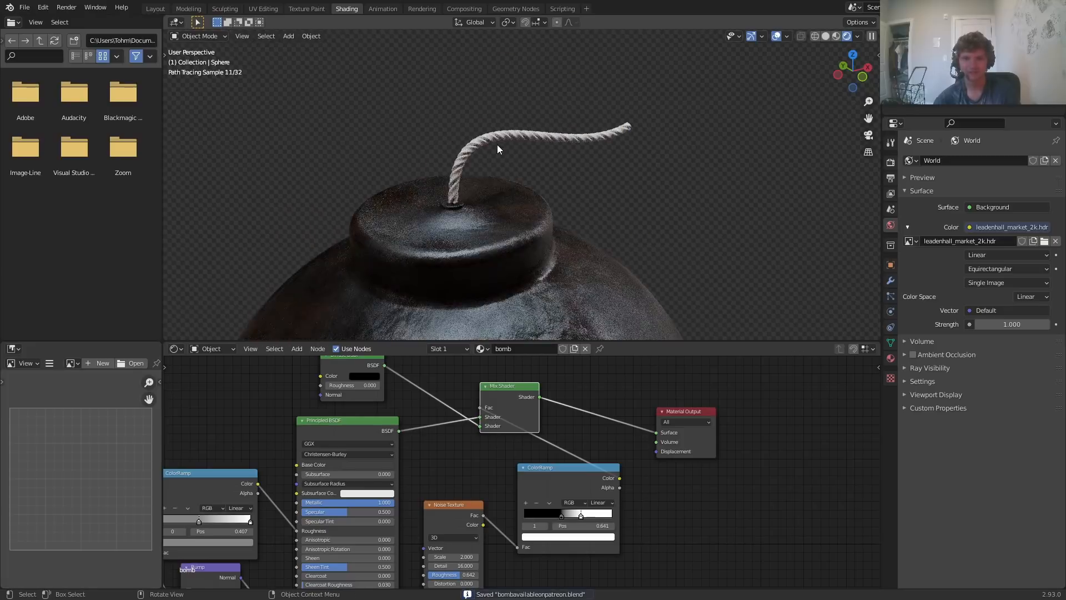
left_click(497, 140)
left_click(523, 348)
scroll(486, 235, "up", 2)
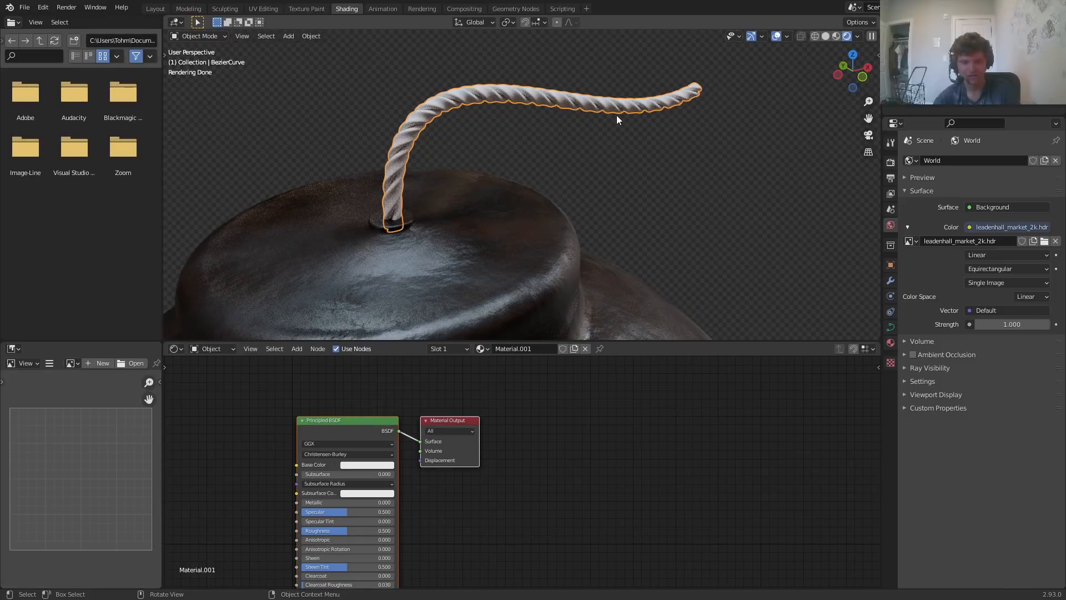
scroll(483, 469, "up", 3)
Give the fuse material a light tan-brown base color and set its roughness to 1
left_click(496, 452)
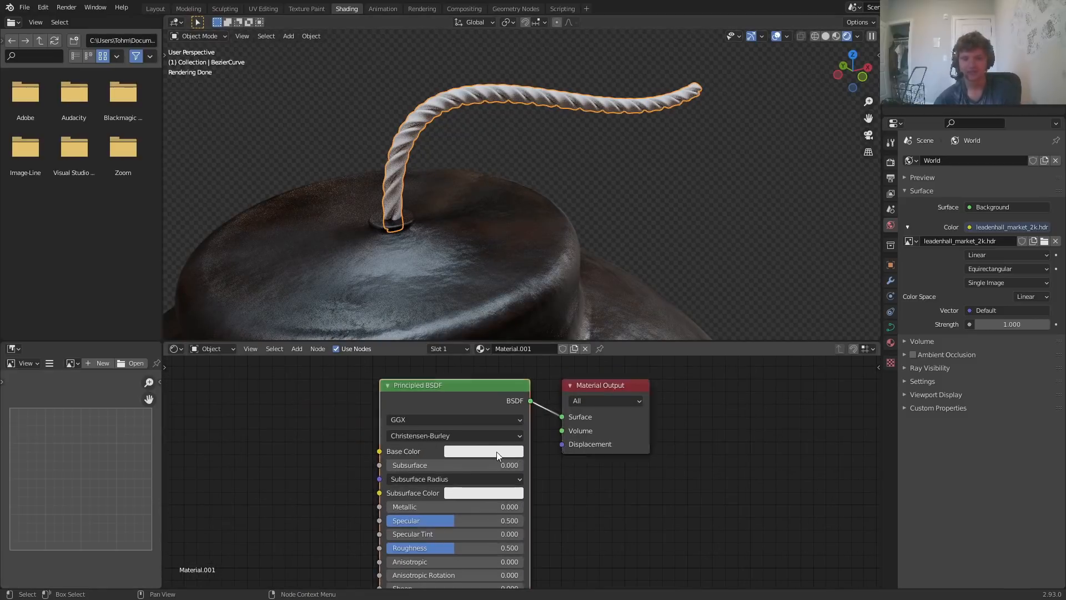
left_click(502, 450)
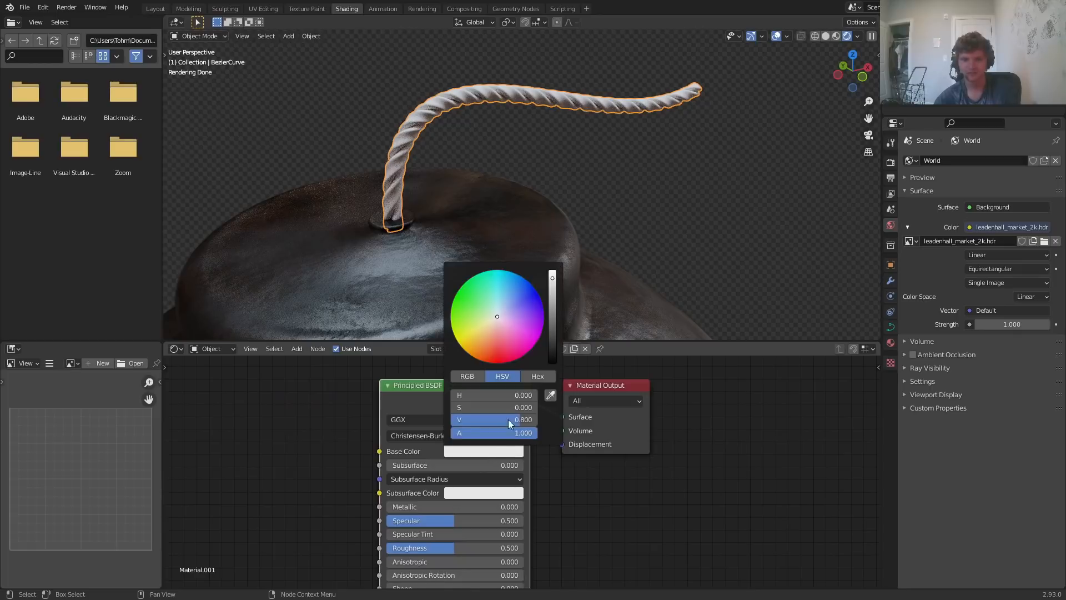
left_click_drag(554, 329, 483, 345)
left_click_drag(552, 327, 552, 321)
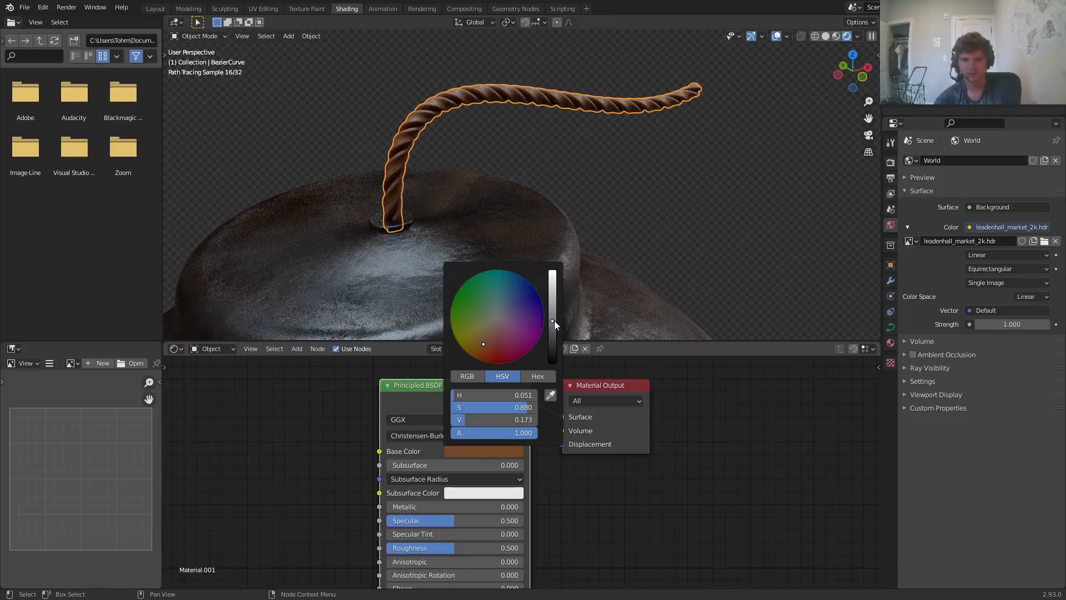
left_click_drag(482, 343, 478, 338)
mouse_move(552, 314)
left_mouse_down()
mouse_move(552, 292)
mouse_move(552, 303)
left_mouse_up()
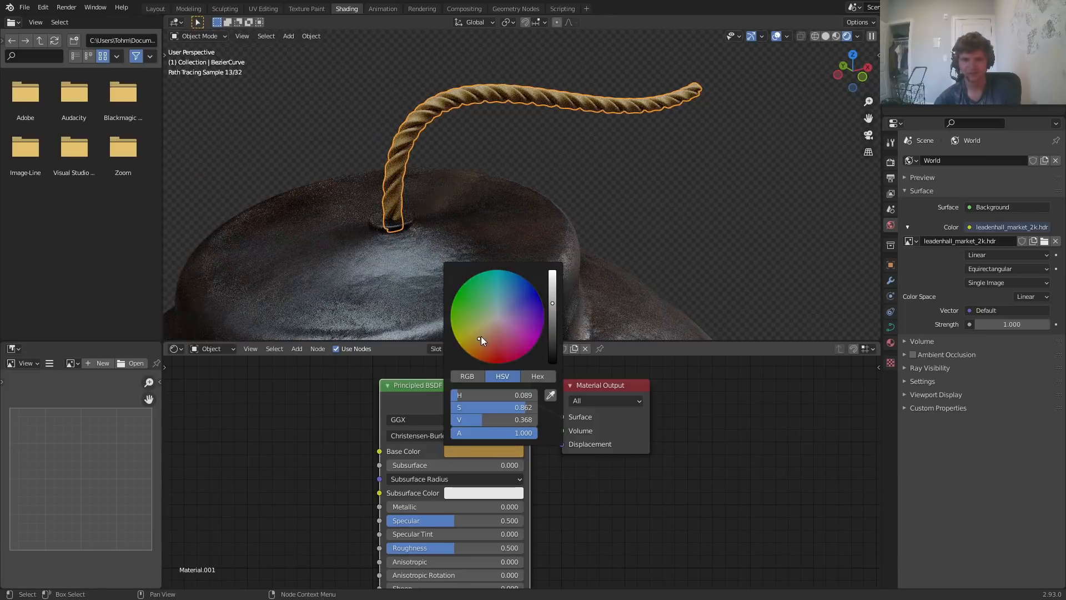
left_click_drag(481, 337, 484, 337)
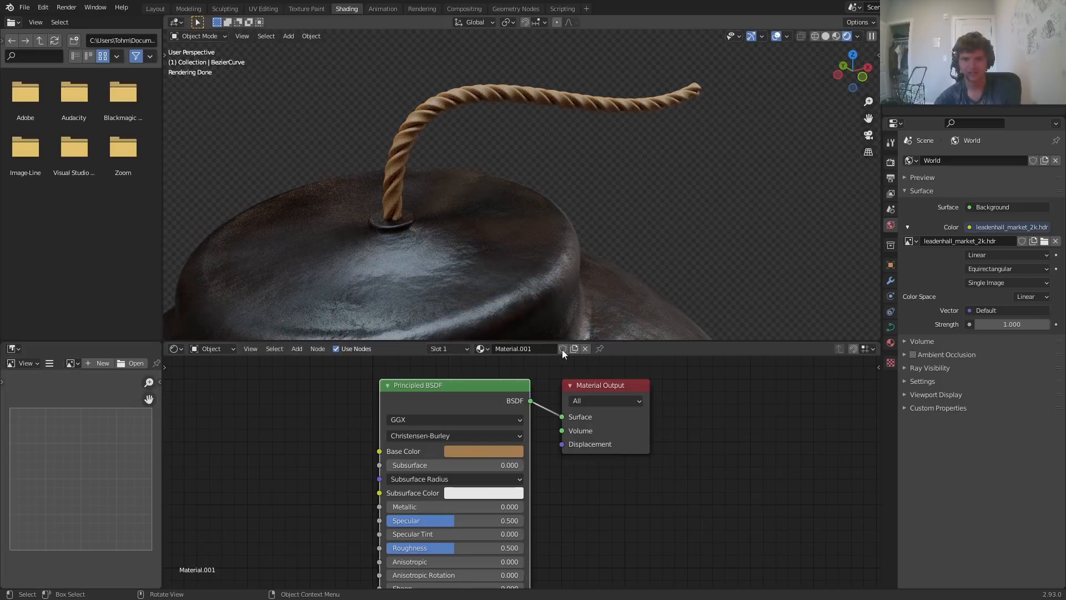
middle_click_drag(521, 516, 517, 427)
left_click_drag(442, 458, 516, 458)
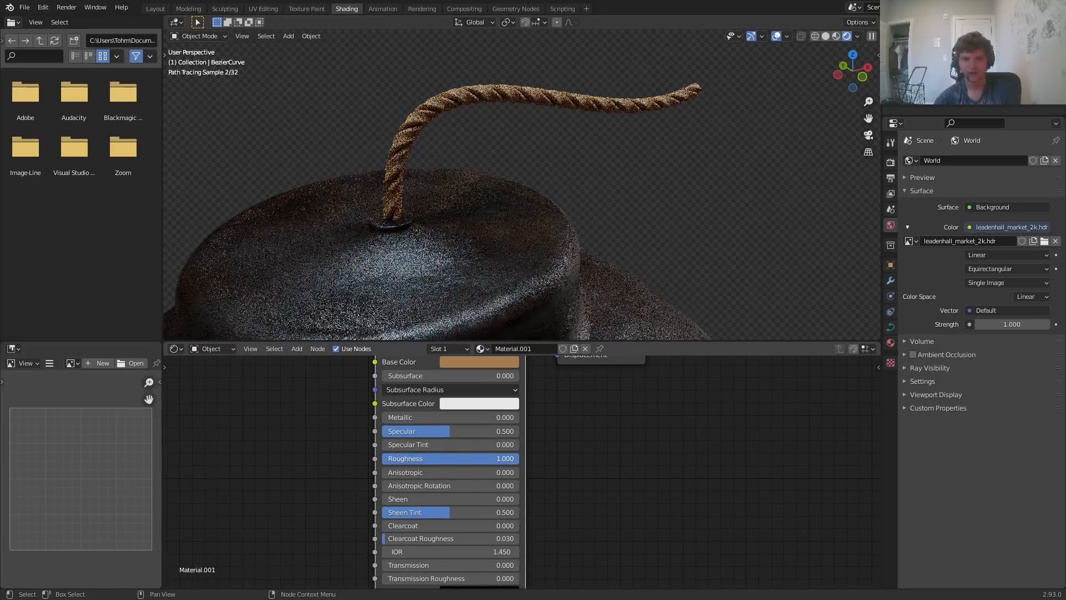
middle_click_drag(355, 512, 499, 447)
key("shift+a")
type("noi")
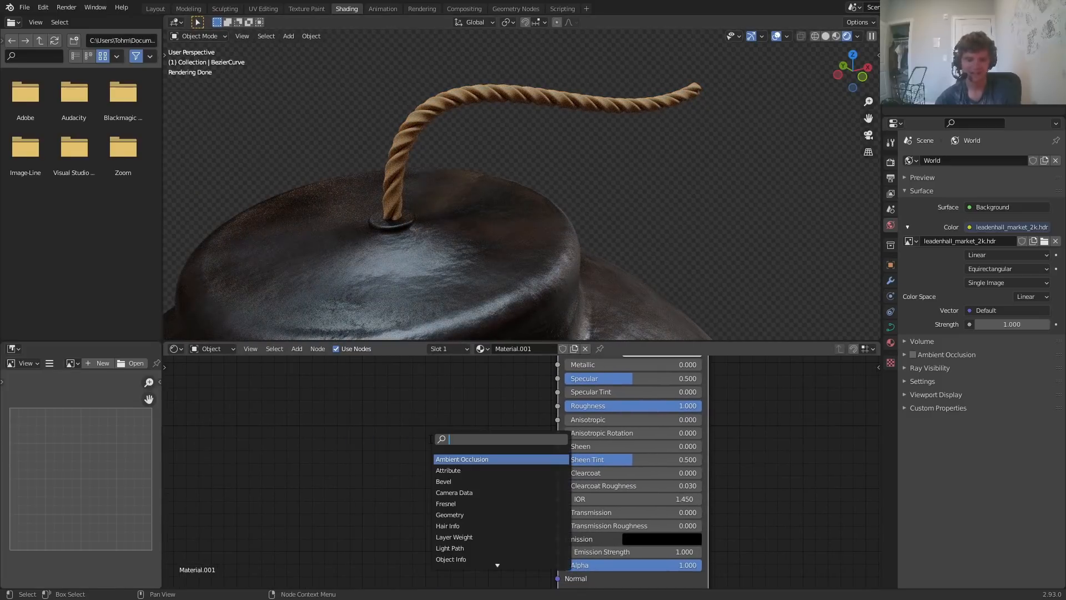
key("Return")
left_click(426, 434)
key("x")
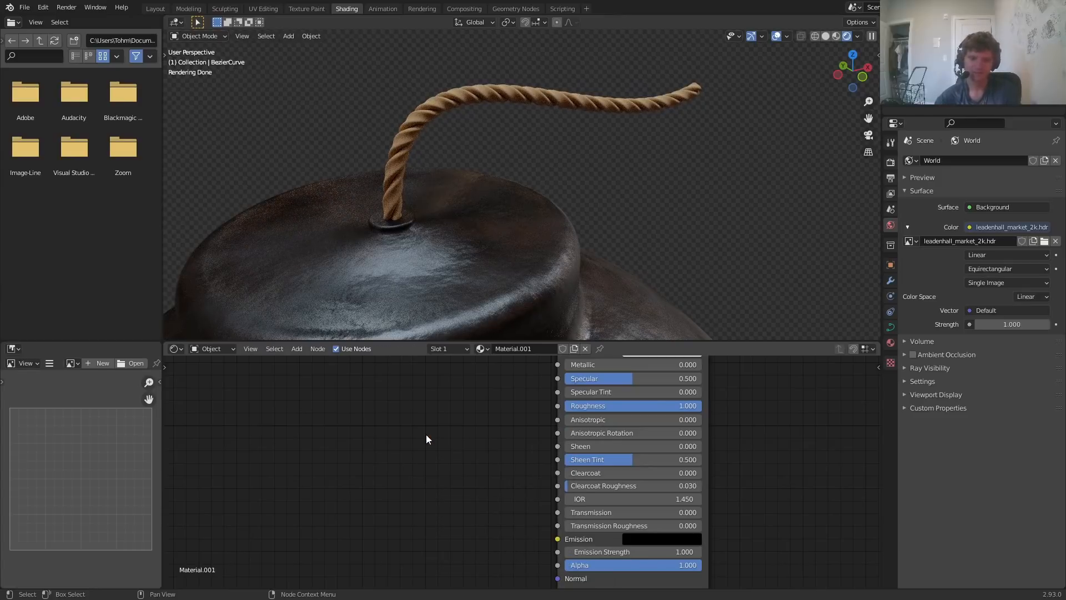
Add a Noise Texture node to the fuse material, placed well before the Principled BSDF
key("shift+a")
left_click(423, 427)
type("noi")
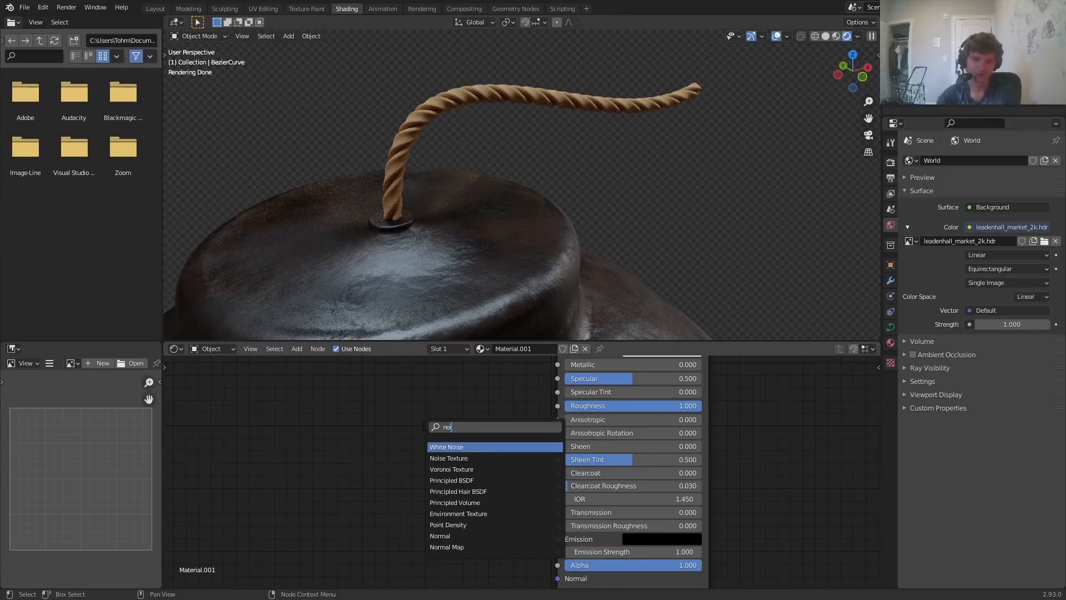
left_click(449, 458)
left_click(286, 444)
Add a Bump node that takes the noise Fac as Height and feeds the Principled BSDF's Normal
key("shift+a")
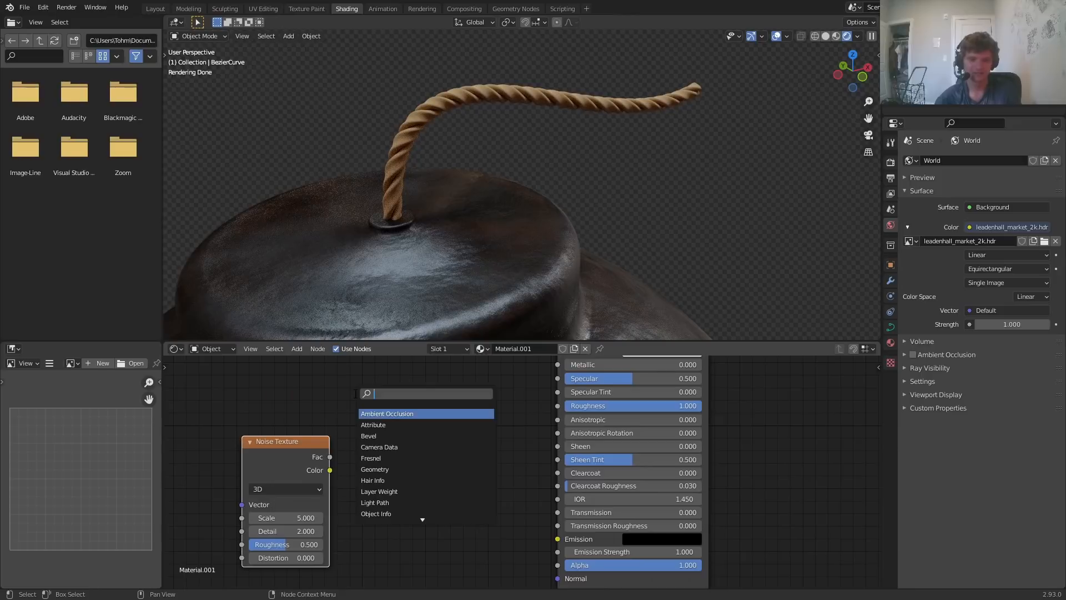
type("bump")
key("Return")
left_click(413, 459)
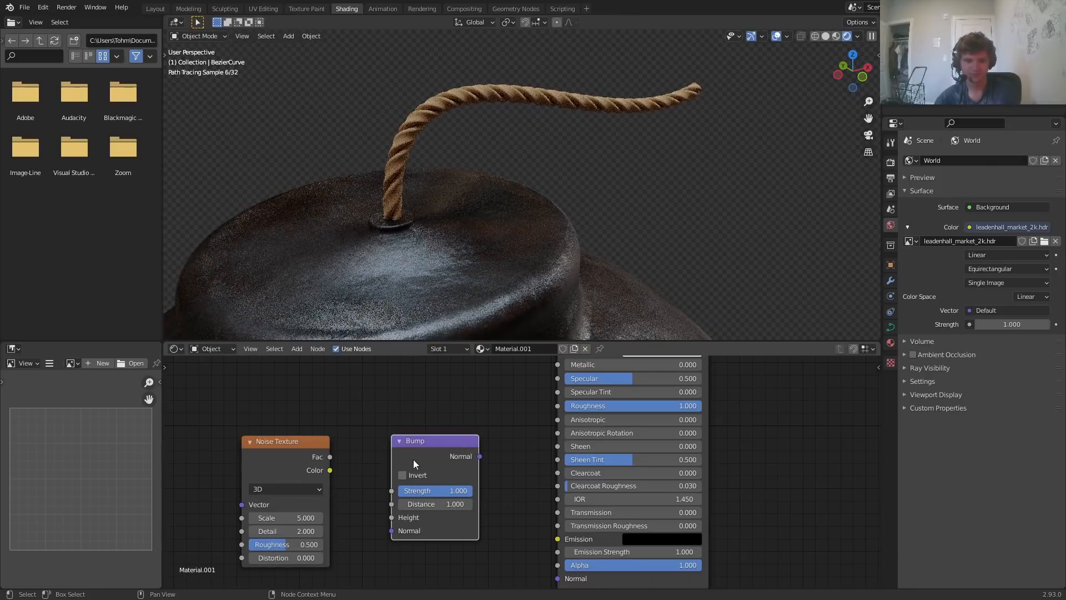
left_click_drag(330, 457, 392, 517)
left_click_drag(479, 456, 558, 578)
Set the scale of the fuse's Noise Texture to 1000
scroll(404, 102, "up", 4)
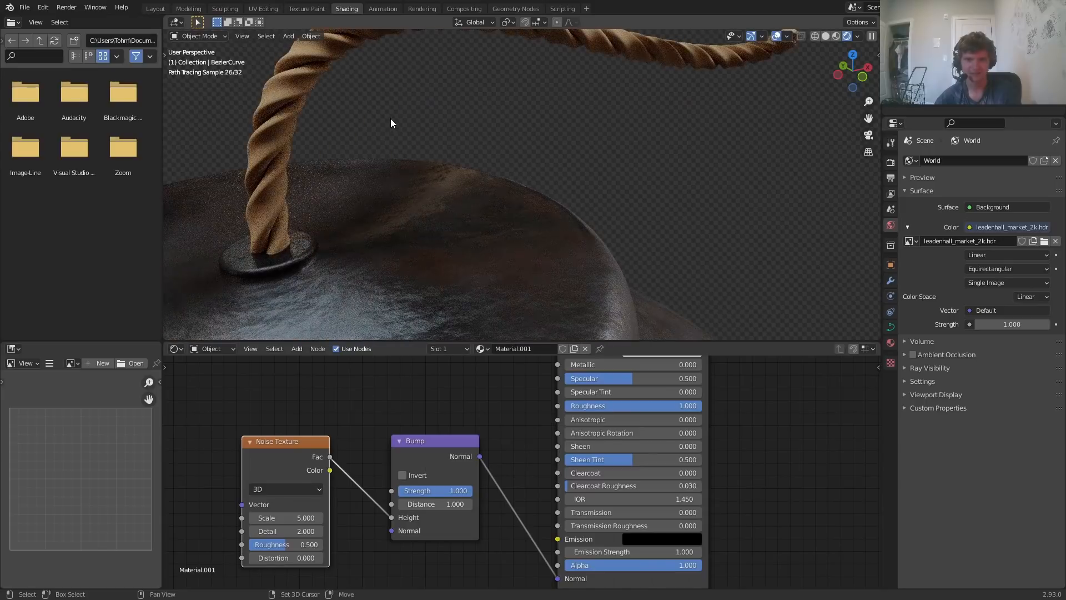
middle_click_drag(391, 118, 387, 167, "shift")
left_click(271, 516)
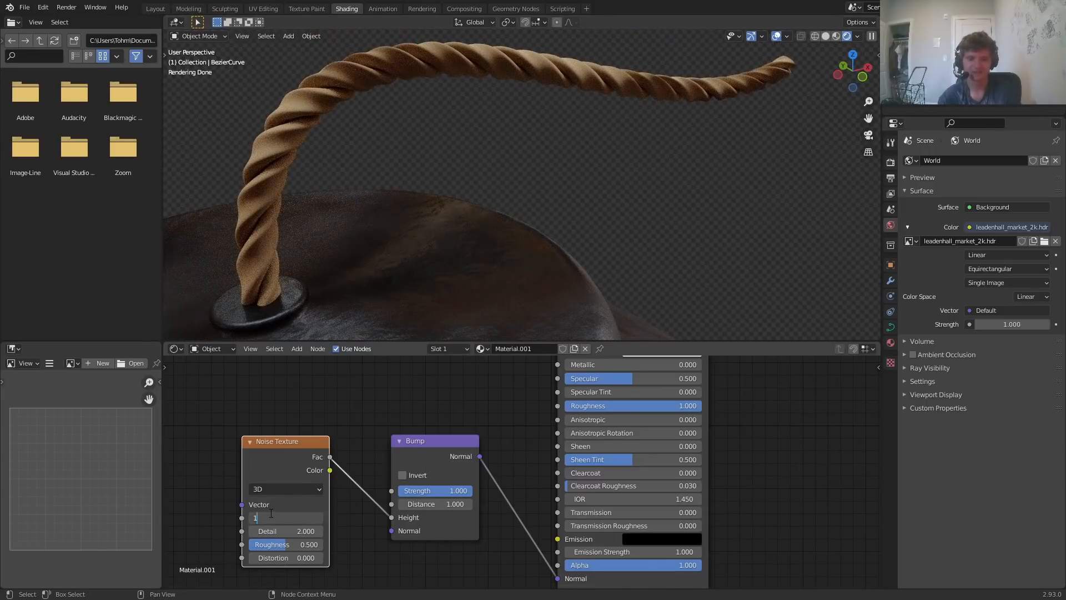
type("1000")
key("Return")
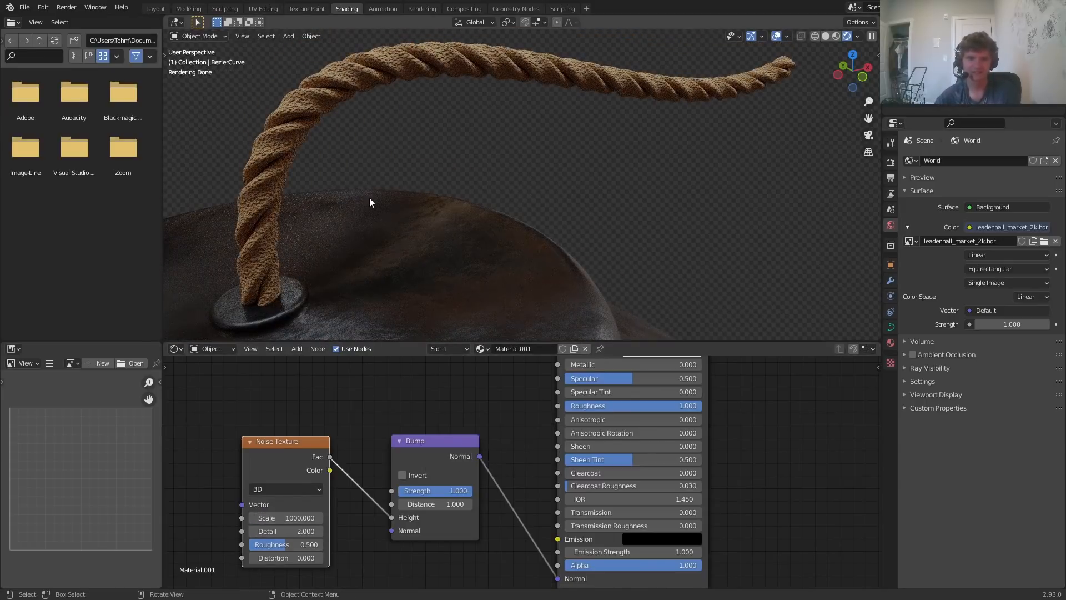
Compare the fuse's surface close up with and without the Bump node's normal connection
middle_click_drag(369, 198, 331, 184)
scroll(329, 200, "up", 5)
scroll(250, 116, "down", 2)
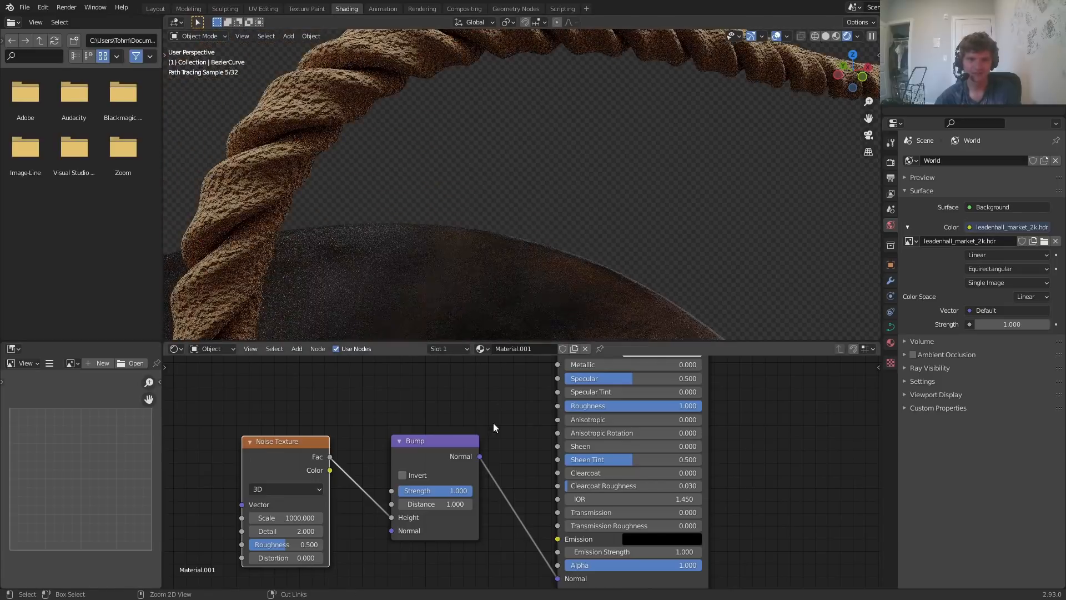
right_click_drag(503, 543, 512, 421, "ctrl")
key("ctrl+z")
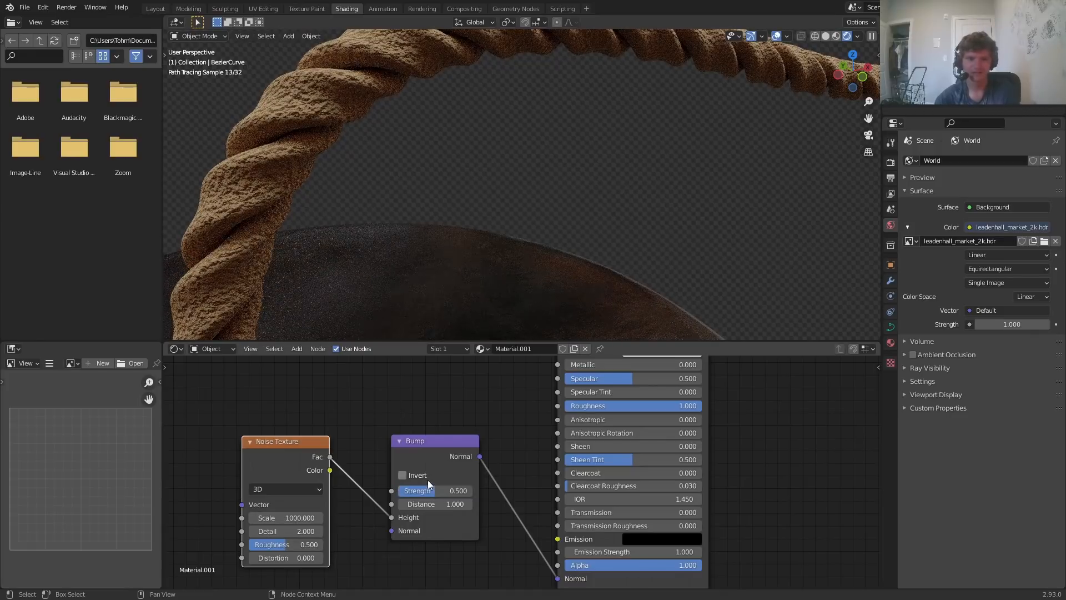
Set the Bump node's strength to 0.25
key("Return")
left_click(425, 485)
type(".25")
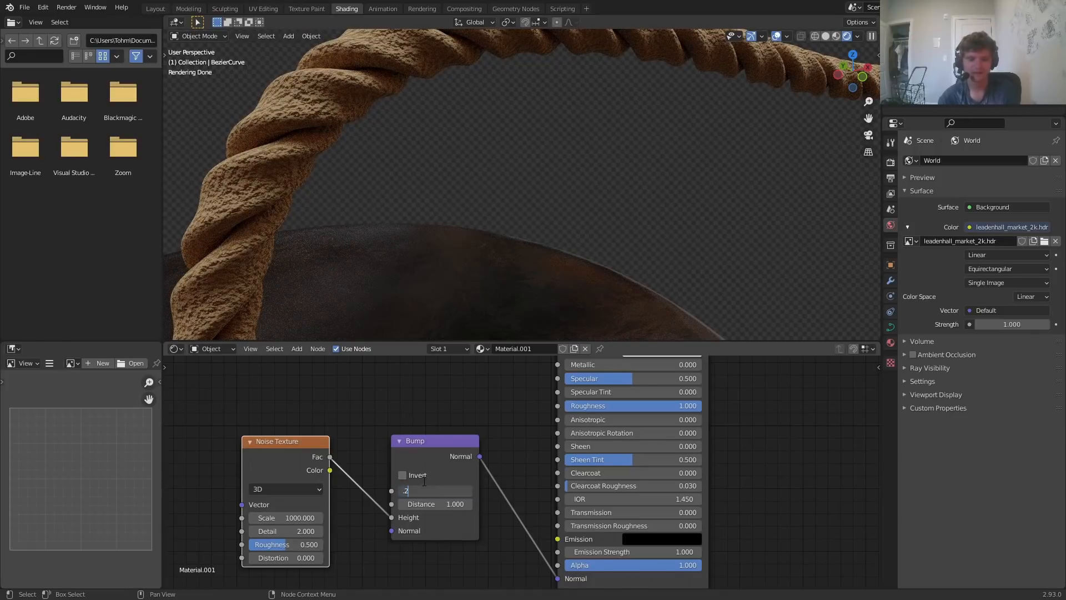
key("Return")
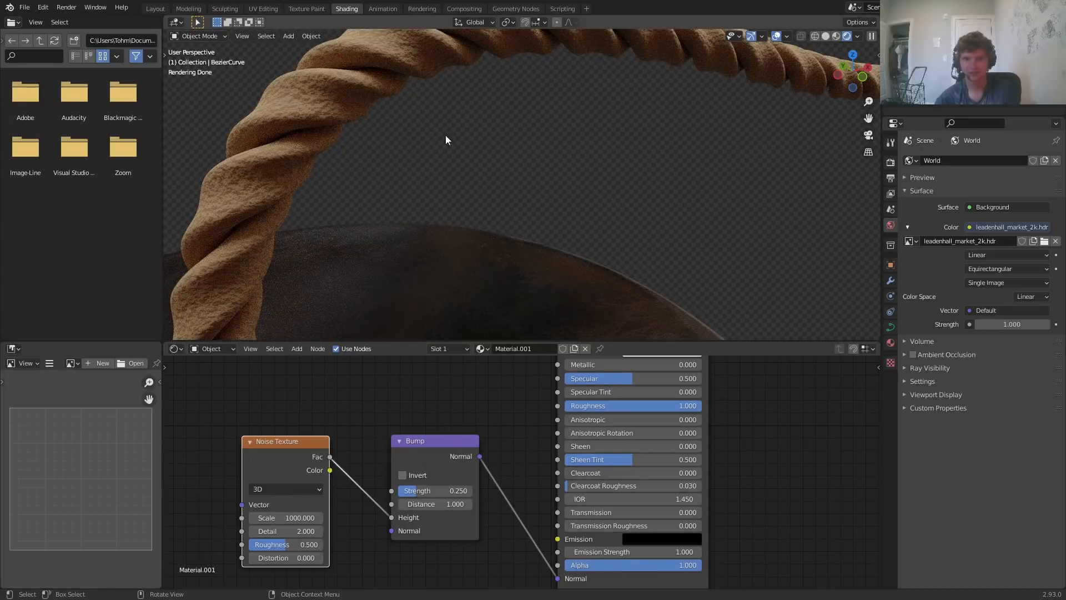
Try to thicken the fuse by scaling up its BezierCircle profile in Edit Mode
scroll(461, 150, "down", 5)
scroll(450, 192, "down", 10)
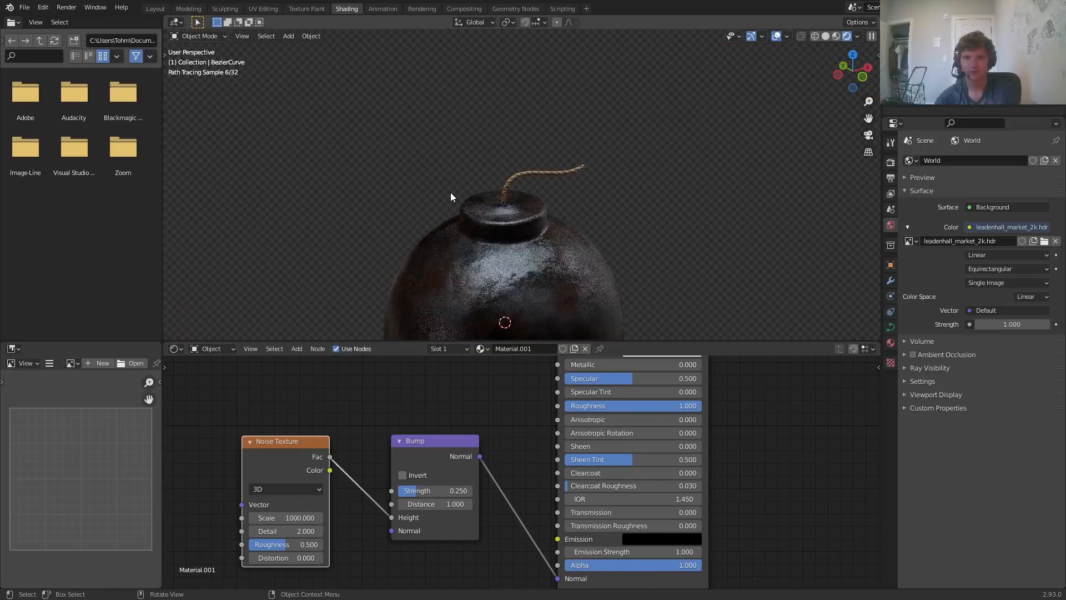
scroll(538, 226, "up", 4)
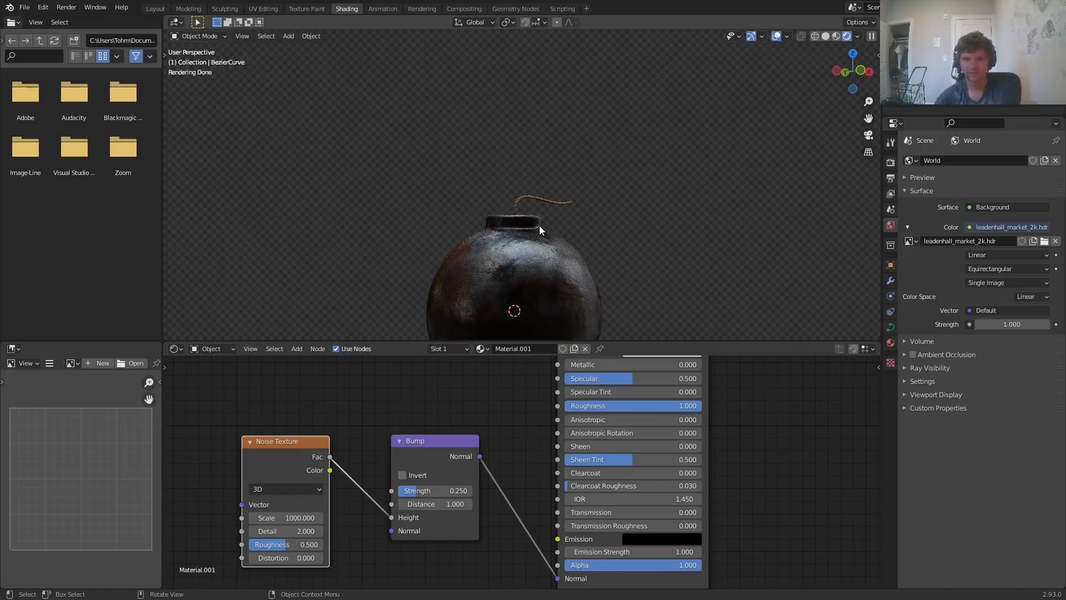
middle_click_drag(570, 294, 524, 244)
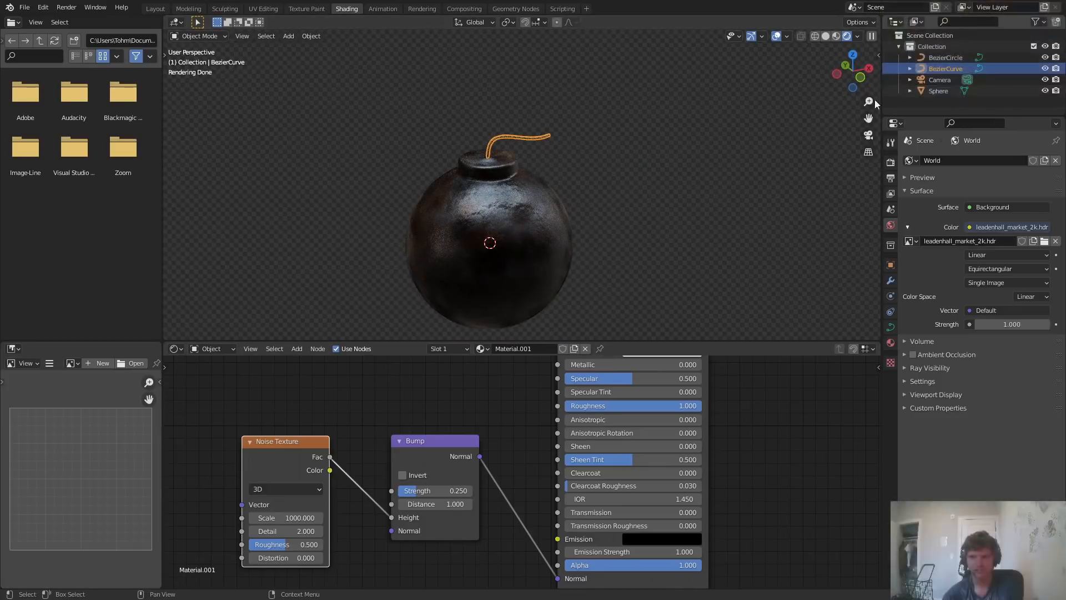
left_click(952, 57)
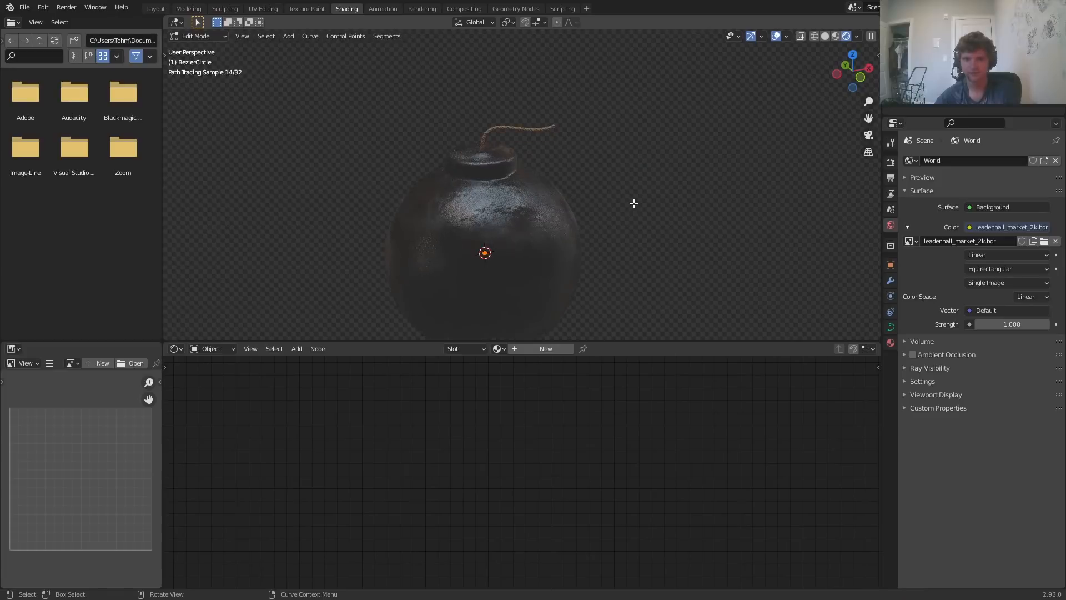
key("s")
left_click(296, 132)
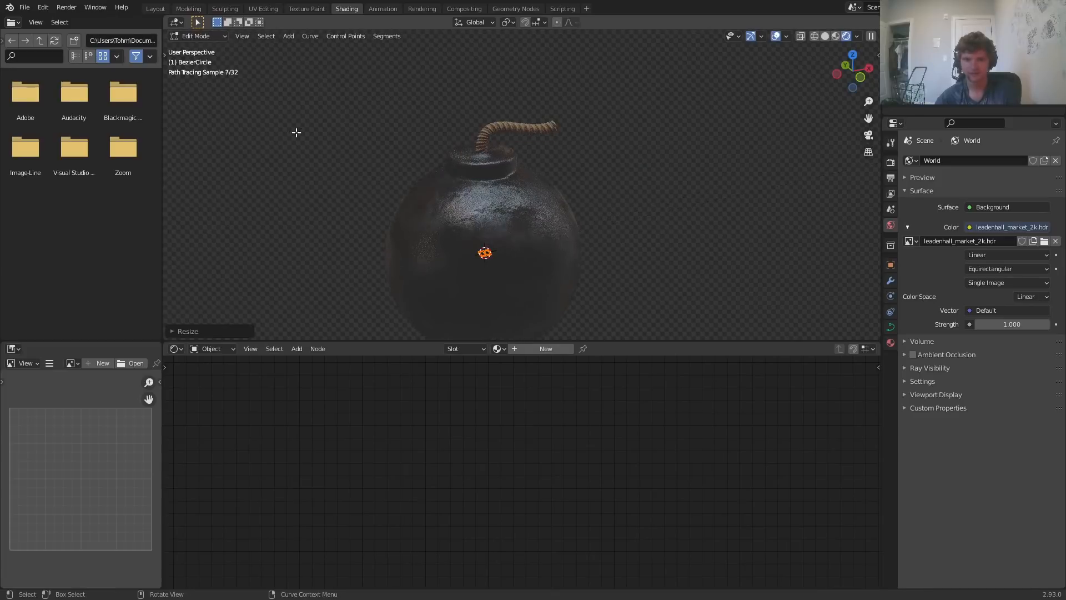
key("ctrl+z")
scroll(609, 198, "down", 2)
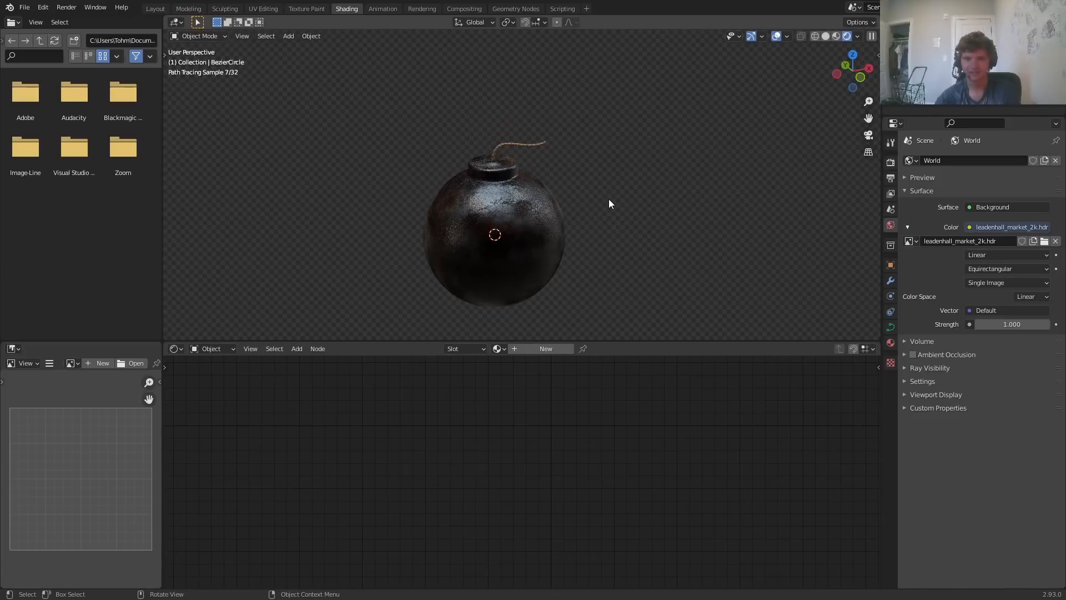
key("Tab")
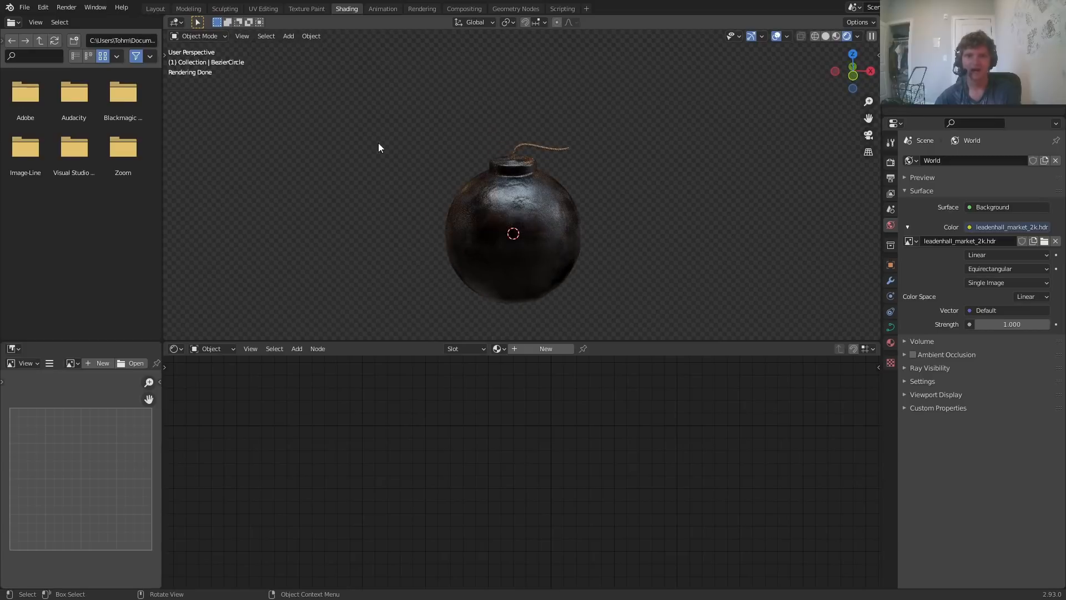
Save the file and show the bomb in solid shading in the Layout workspace
left_click(156, 8)
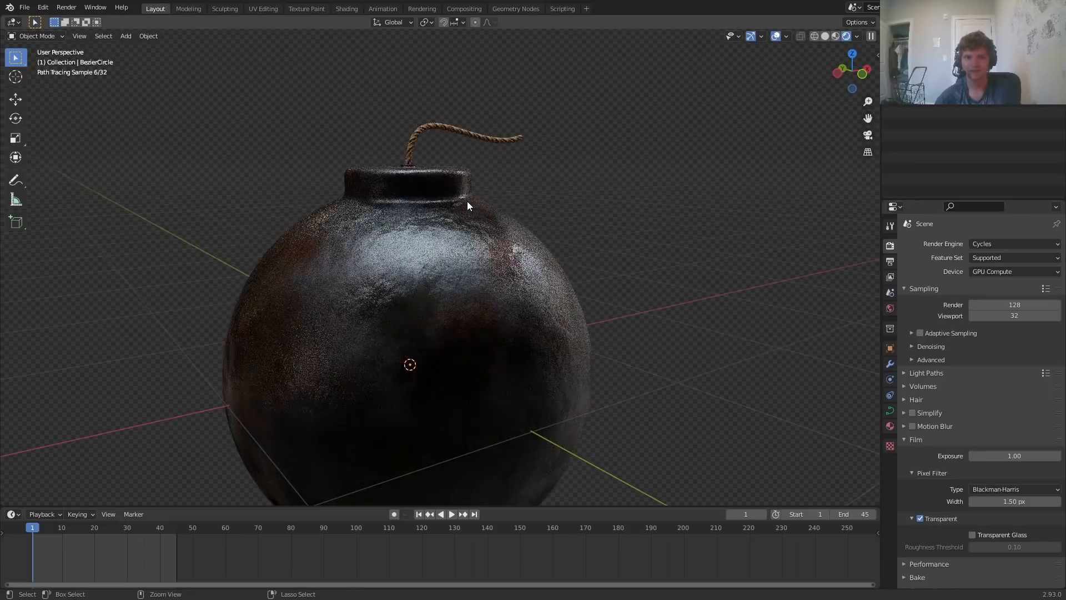
key("ctrl+s")
left_click(825, 36)
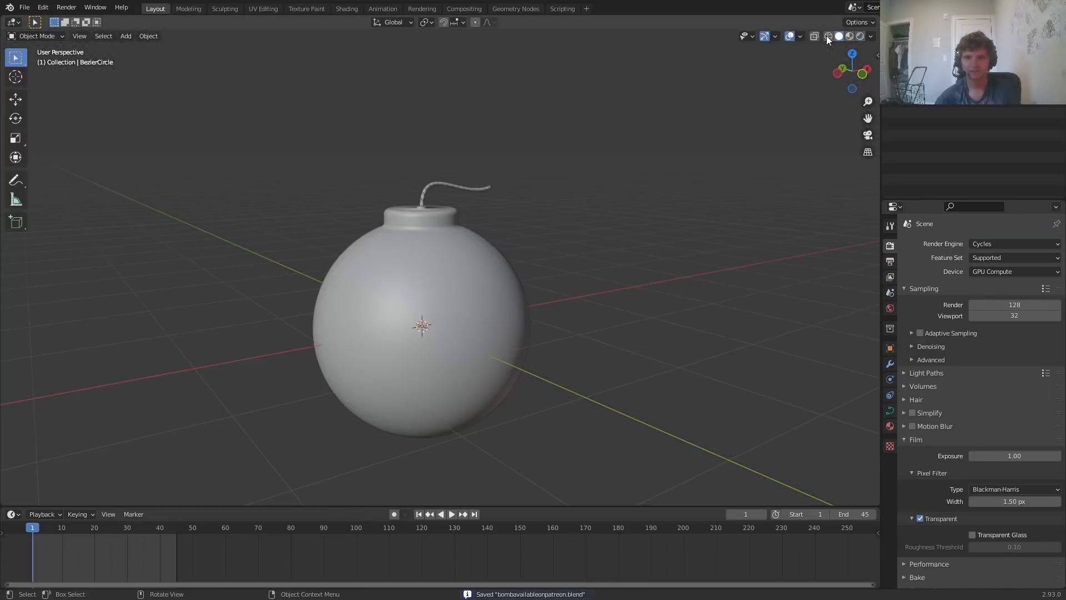
Play the animation and examine the fuse curve's Start & End Mapping settings
key("space")
scroll(430, 211, "up", 4)
left_click(418, 108)
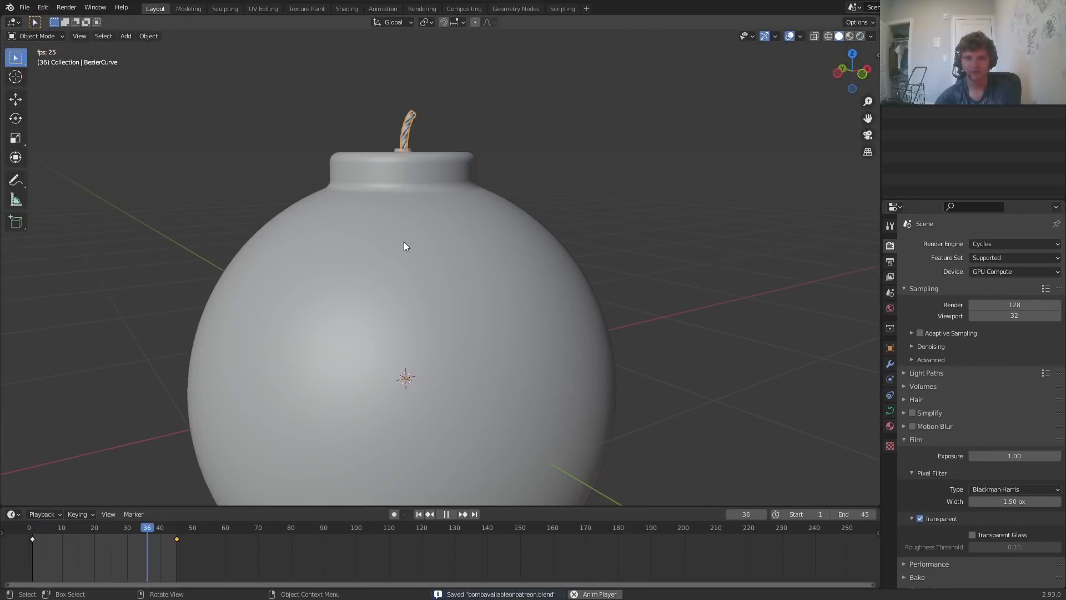
left_click(890, 411)
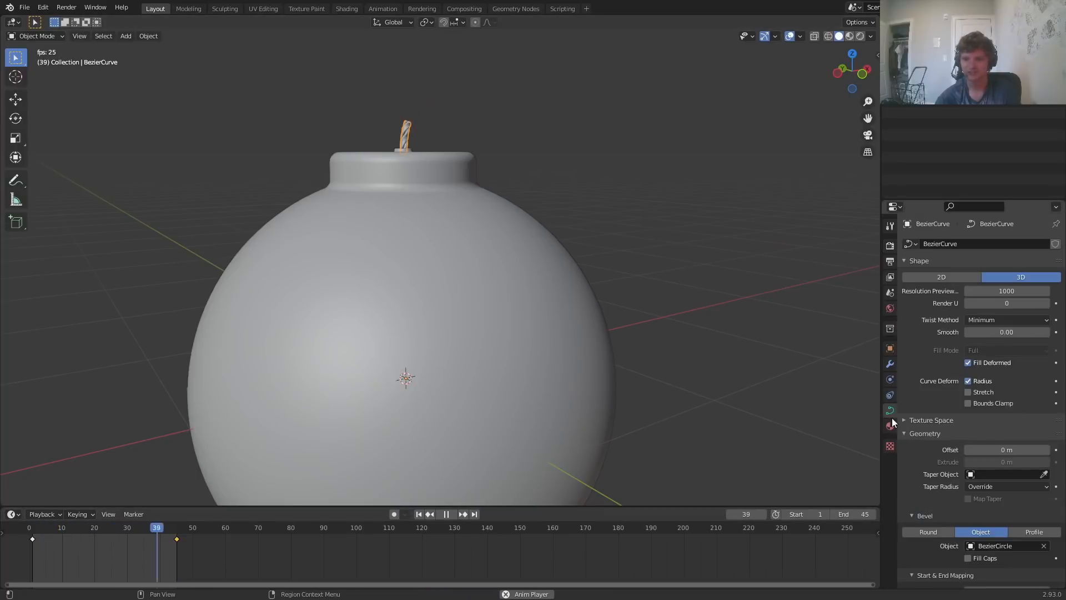
scroll(1004, 541, "down", 6)
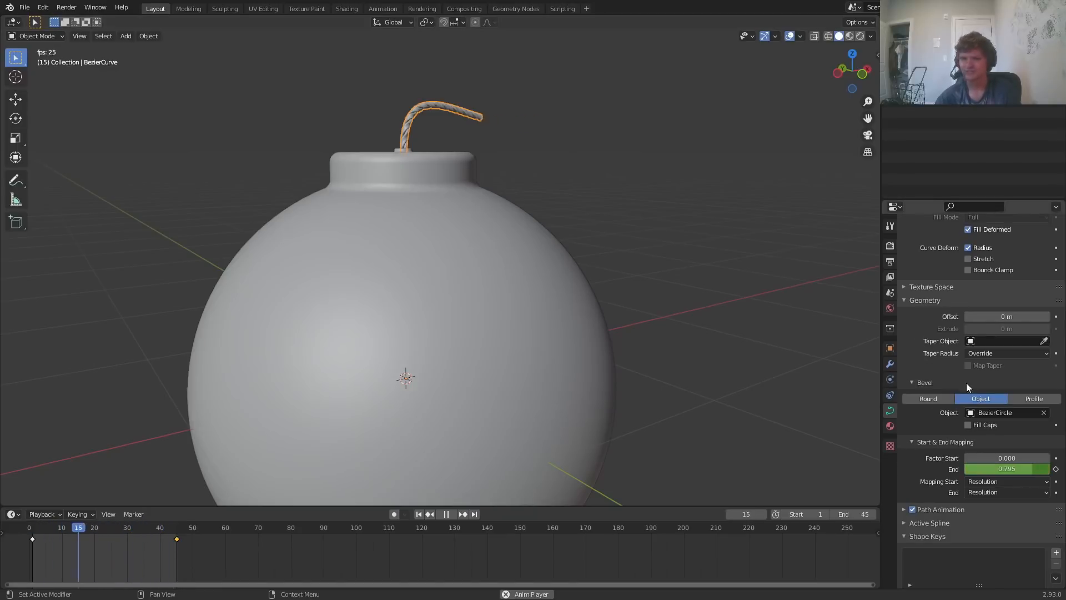
Stop the playback, switch to the front view, and add a UV sphere at the world origin
middle_click_drag(484, 120, 444, 209)
key("Escape")
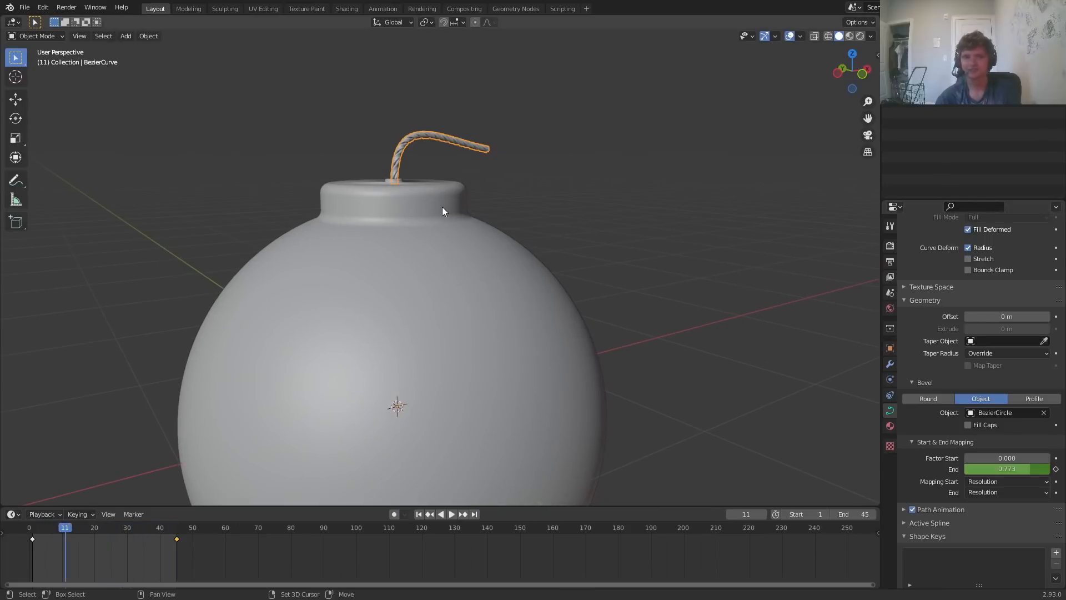
left_click(859, 74)
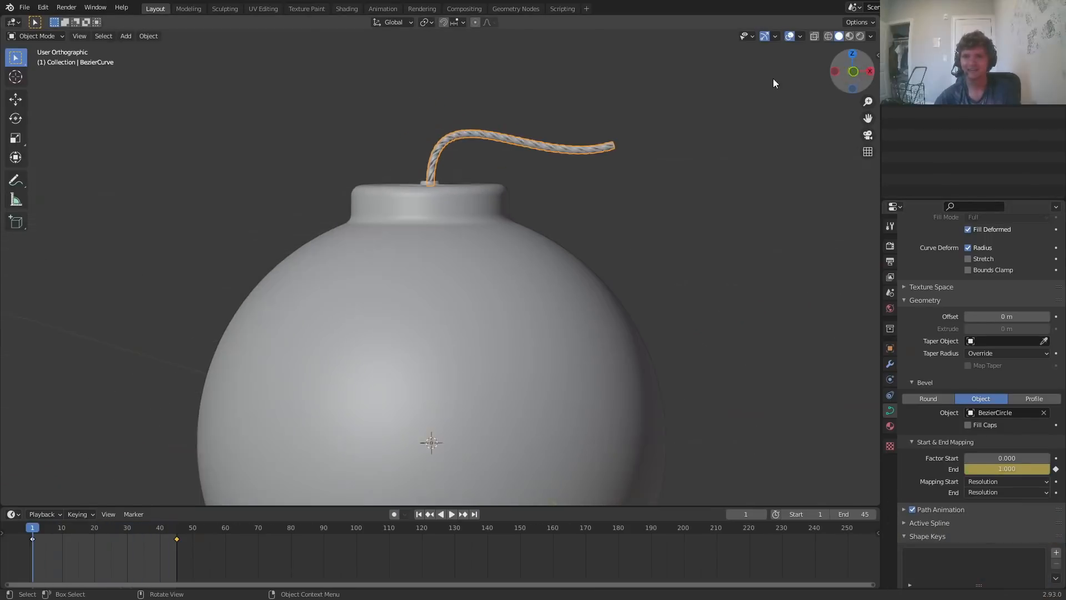
key("shift+a")
mouse_move(408, 136)
left_click(453, 167)
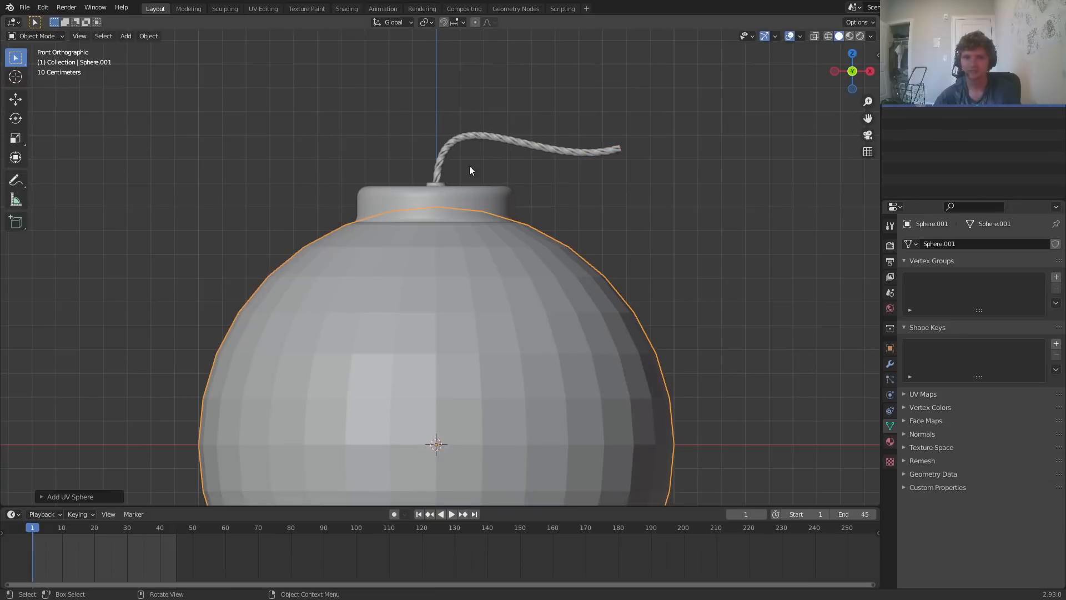
Rename the new sphere as emitter and scale it to 0.1
double_click(943, 102)
type("emitter")
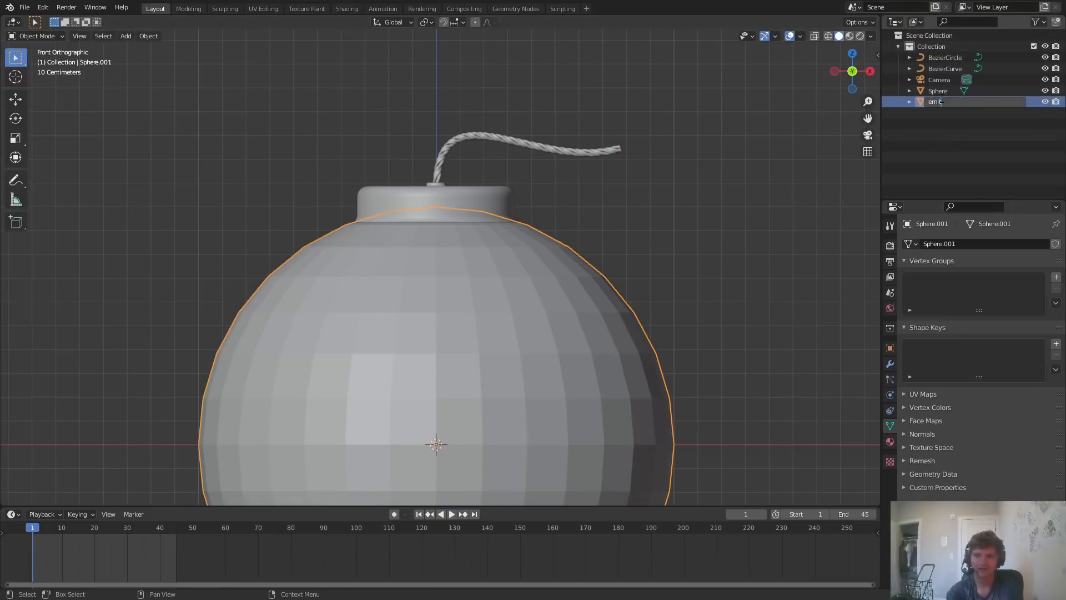
key("Return")
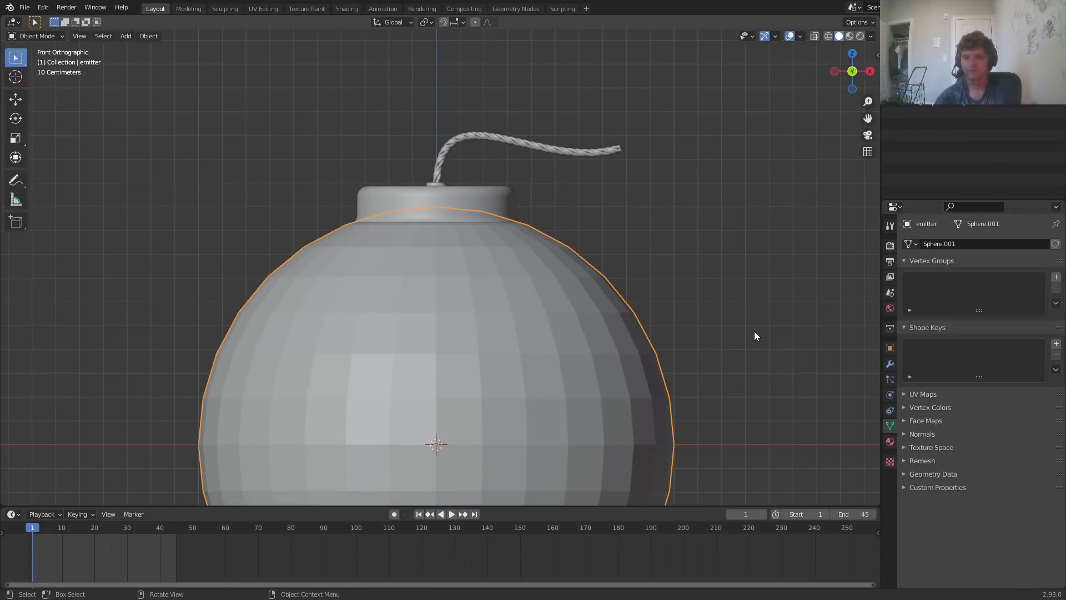
type("s.1")
key("Return")
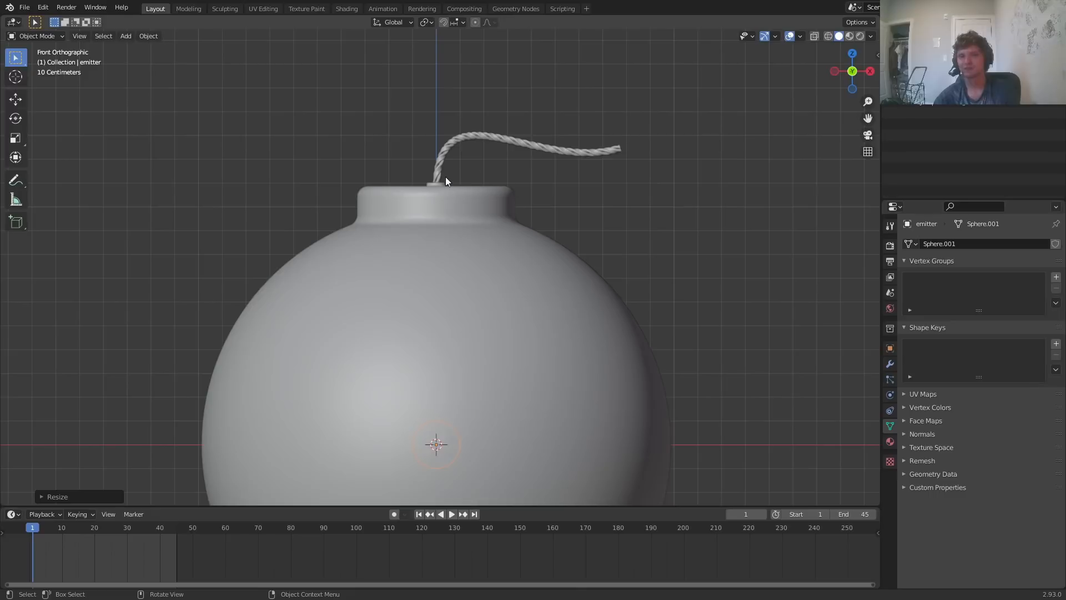
Add a Follow Path constraint to the emitter with BezierCurve as its target
left_click(890, 410)
left_click(998, 244)
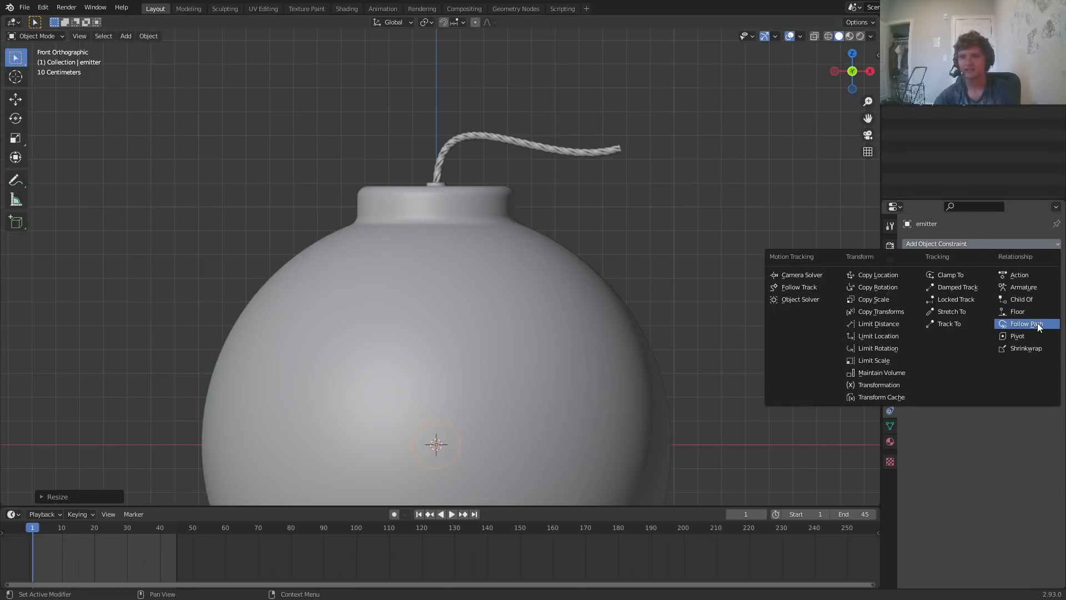
left_click(1026, 323)
left_click(1005, 279)
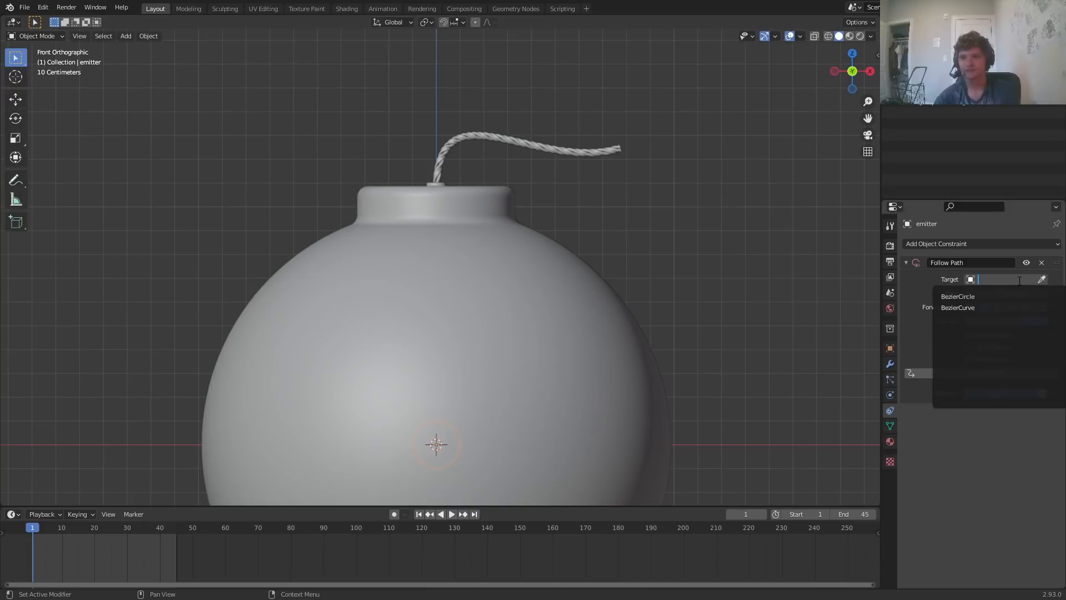
left_click(989, 307)
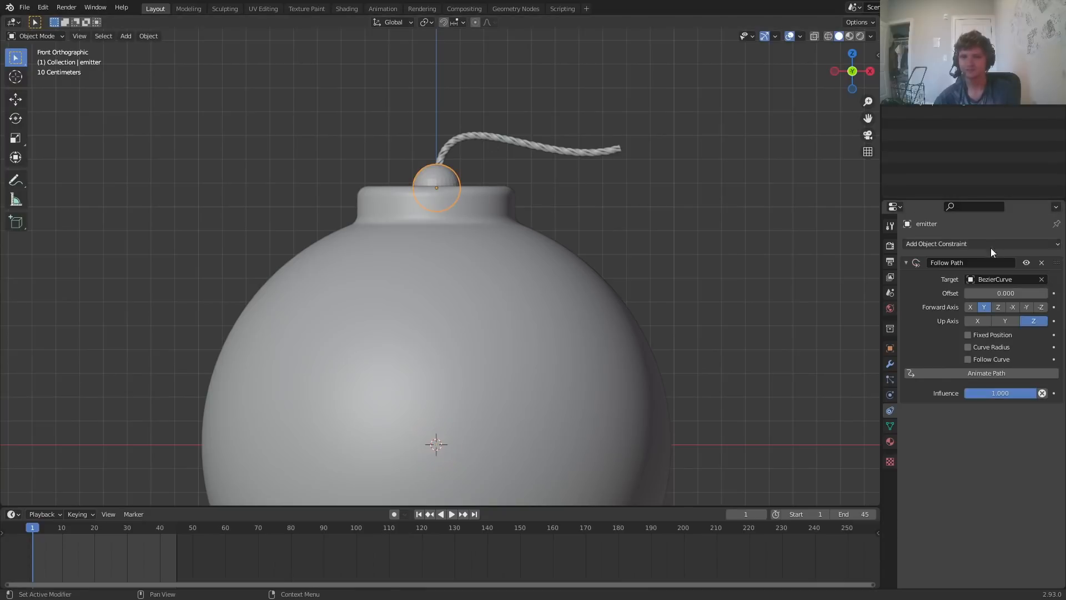
Set the Follow Path offset to -100 and keyframe it at frame 1
left_click_drag(1003, 293, 944, 293)
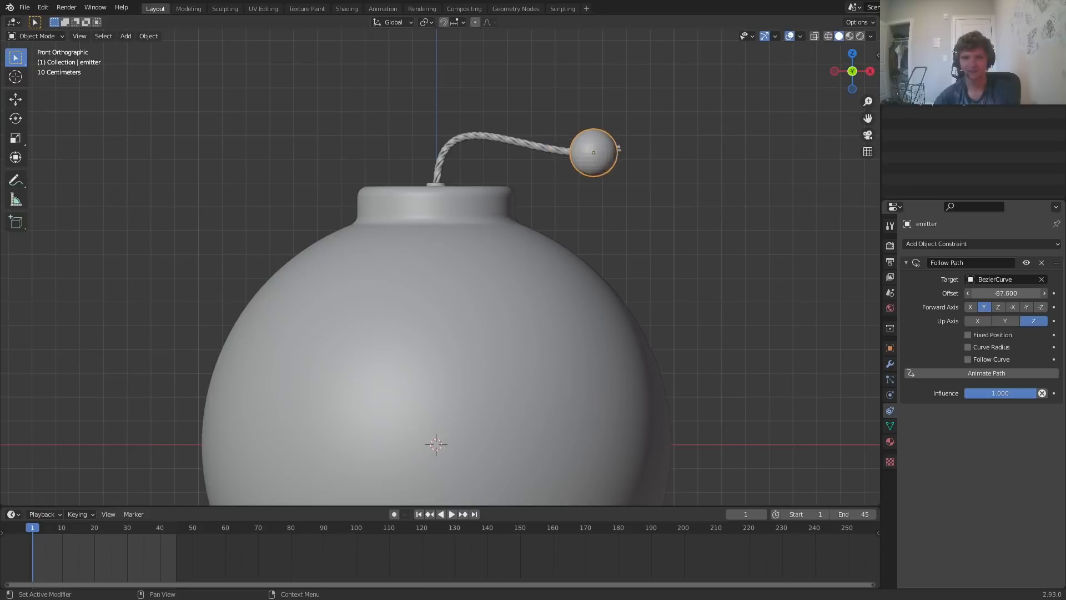
key("BackSpace")
left_click(1010, 292)
type("-1")
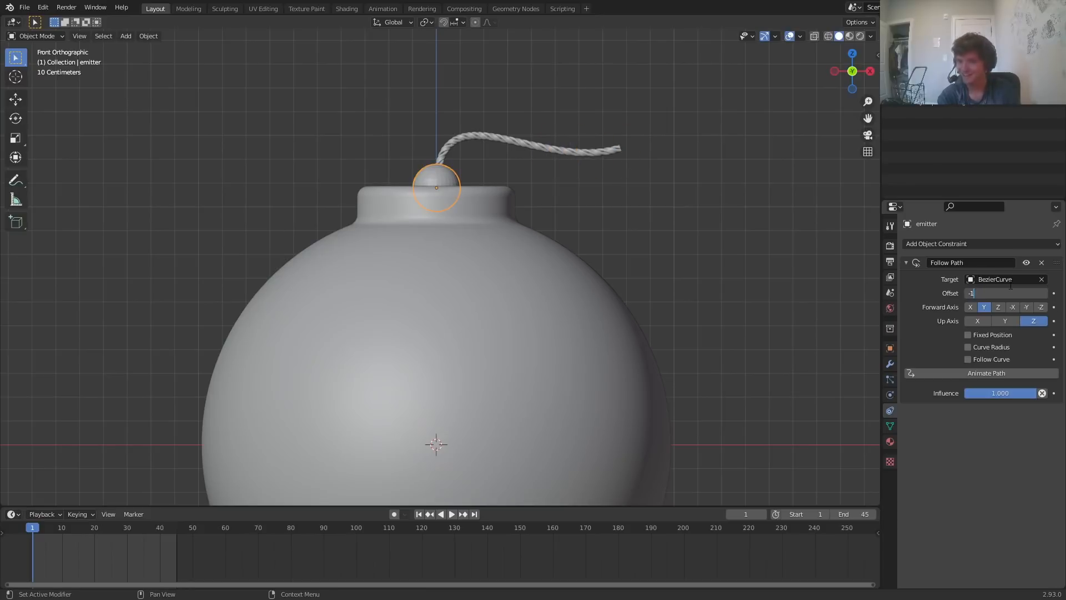
type("00")
key("Return")
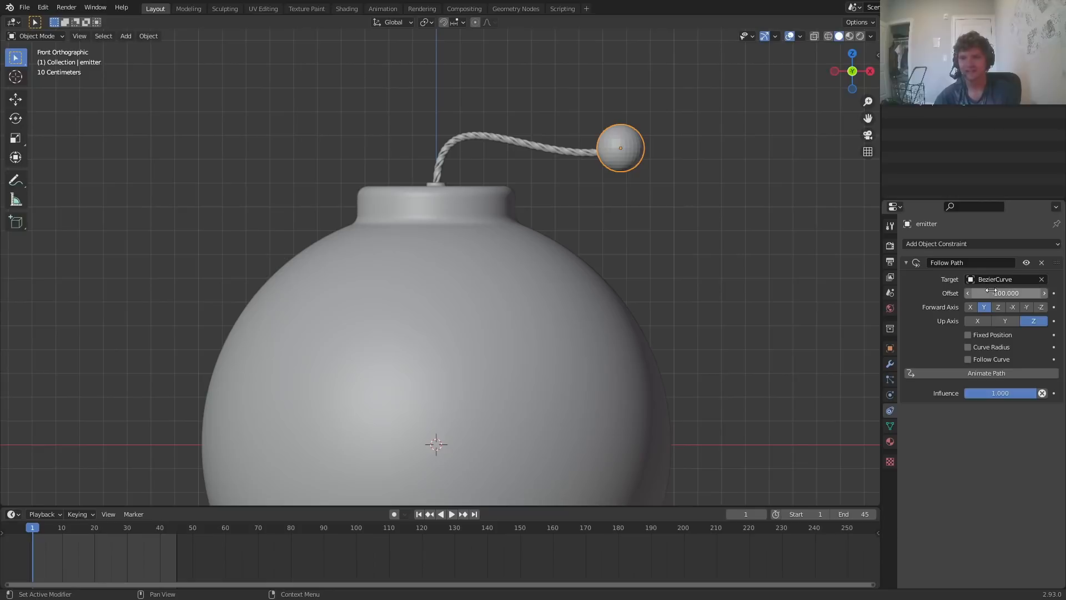
key("i")
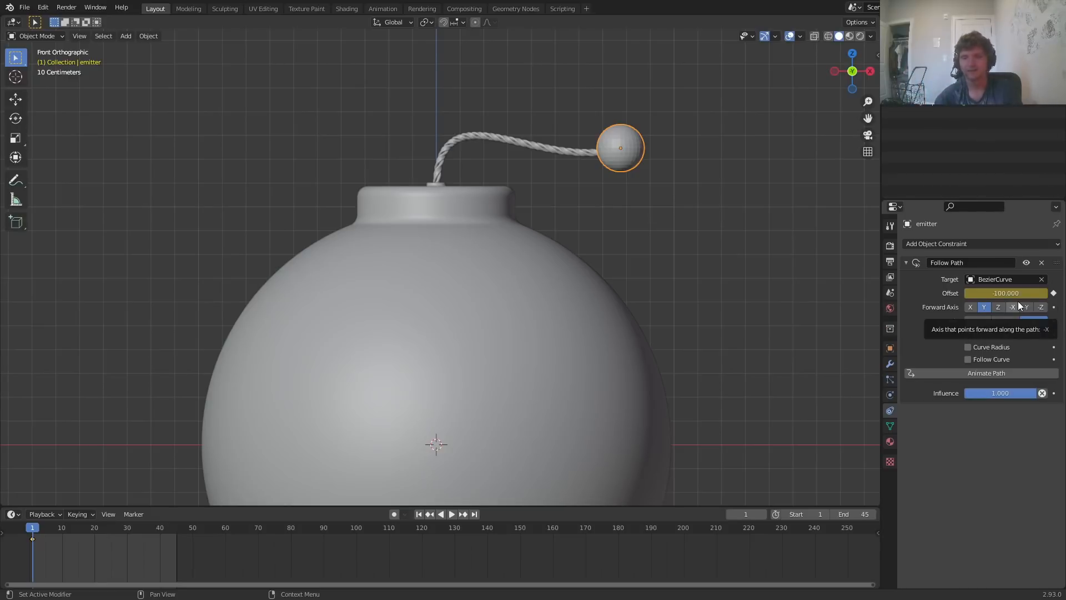
Keyframe the Follow Path offset at 0 on frame 45 and play the animation to check the emitter's travel
key("shift+Right")
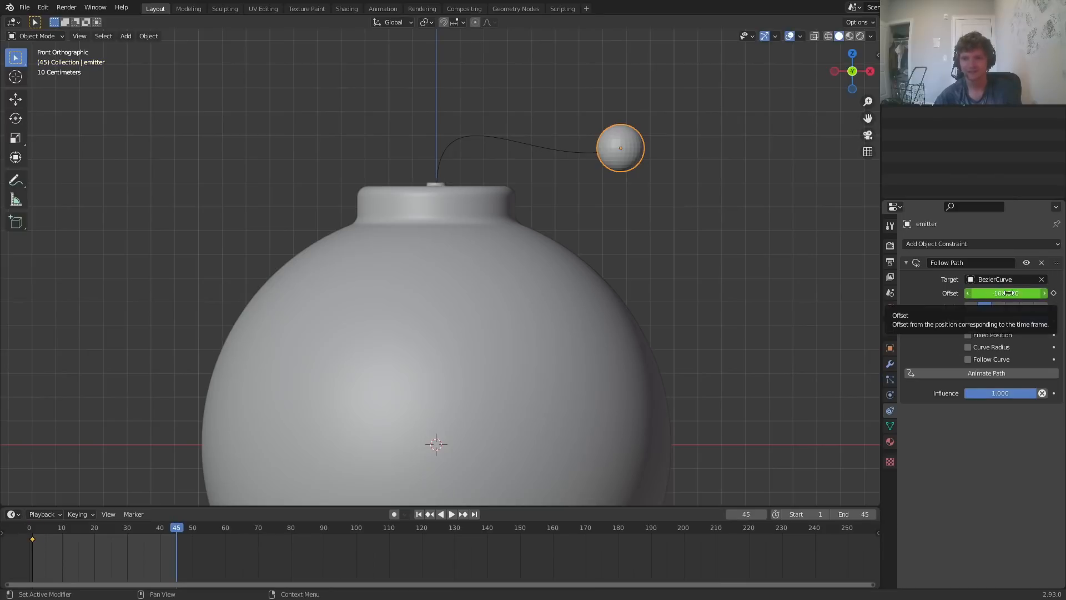
left_click_drag(1018, 289, 1061, 289)
left_click(1009, 293)
type("0")
key("Return")
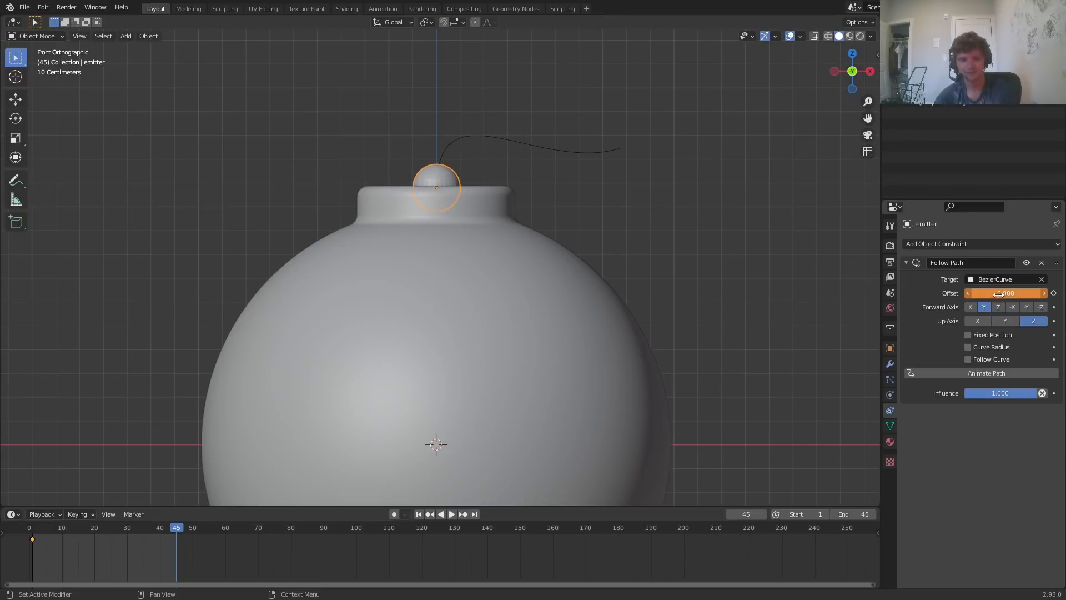
key("i")
key("space")
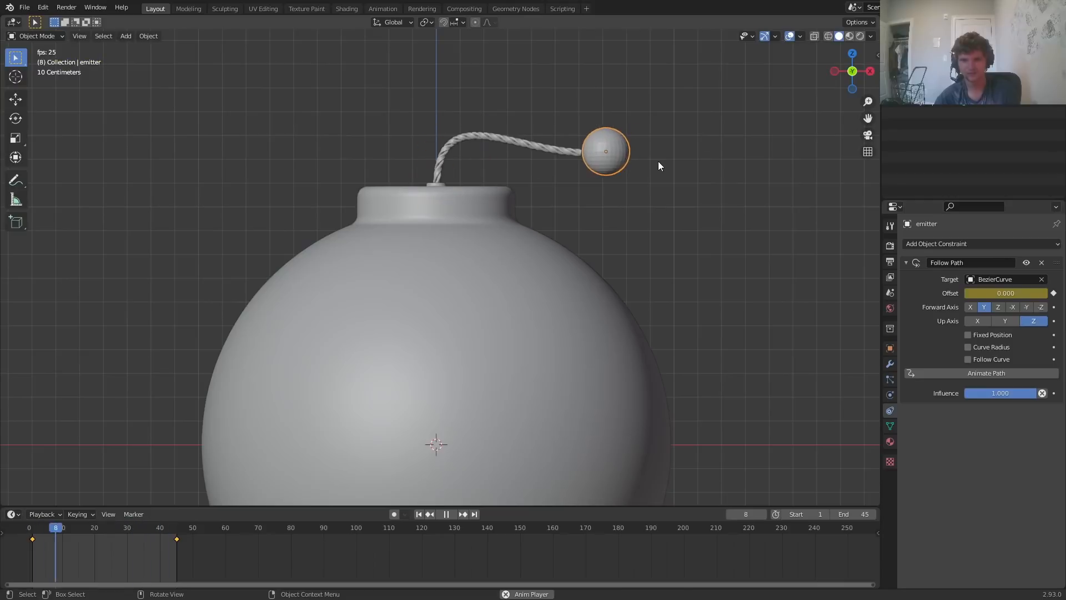
key("space")
Scale the emitter down to about the fuse's thickness and play the animation to compare it with the burning end
key("s")
key("0")
key("Return")
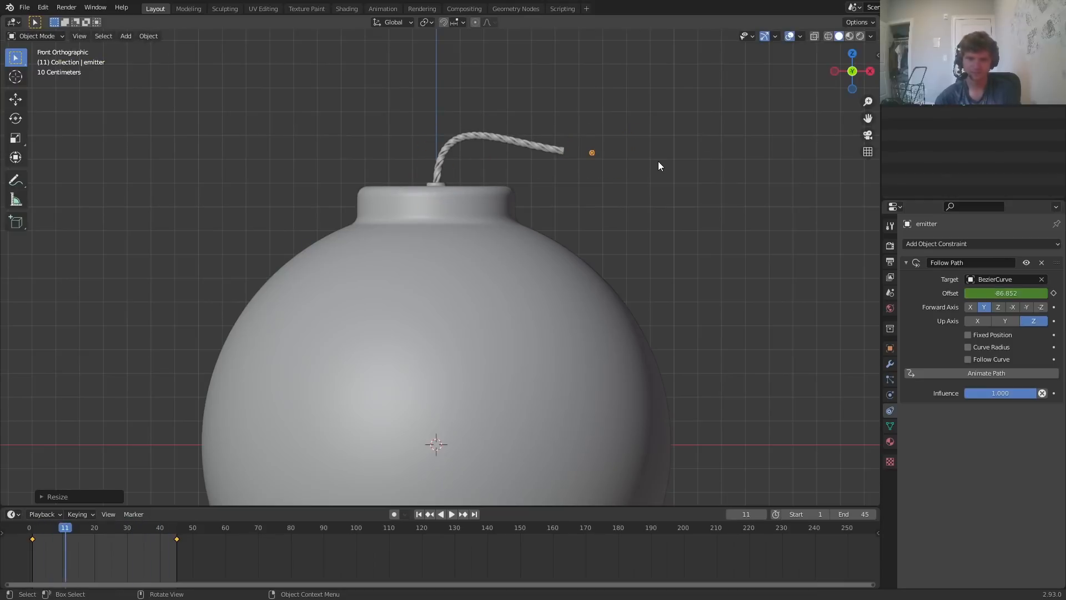
scroll(626, 144, "up", 3)
middle_click_drag(619, 135, 517, 257, "shift")
key("space")
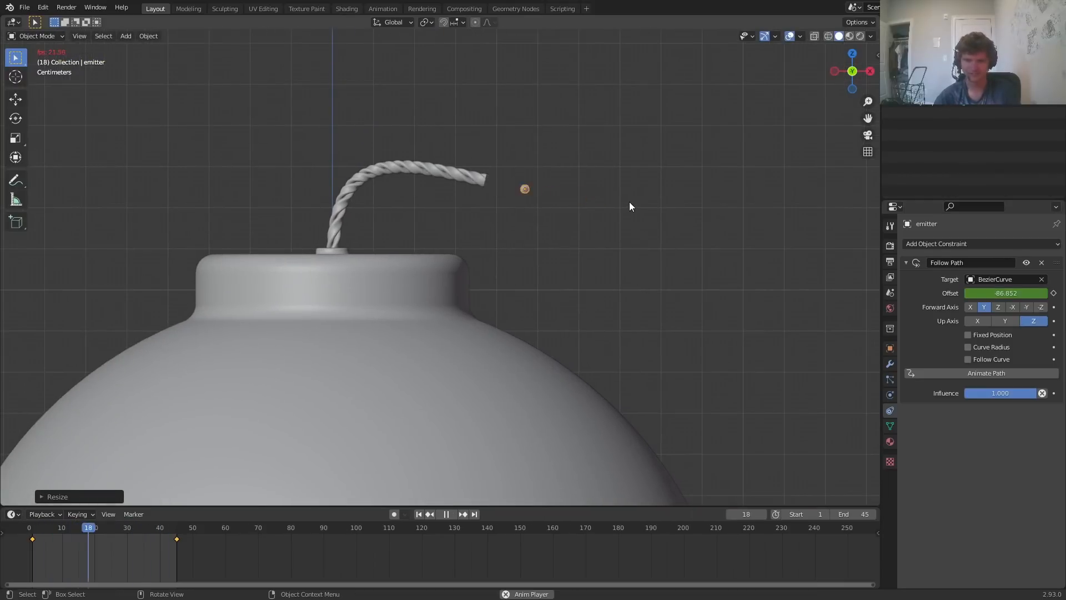
key("space")
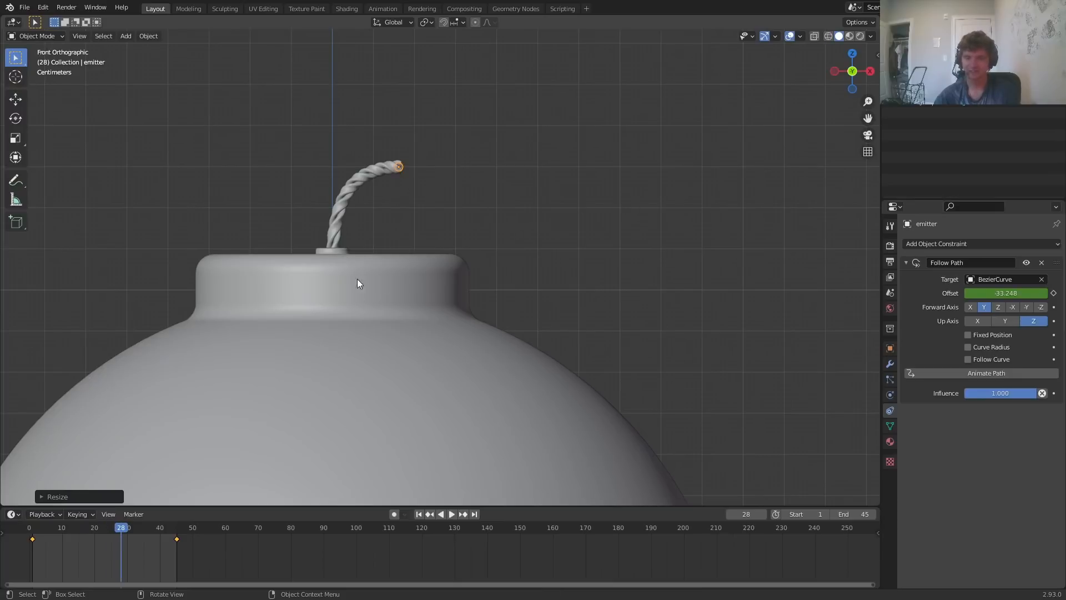
Set the emitter's keyframe interpolation to Linear and replay the animation
key("t")
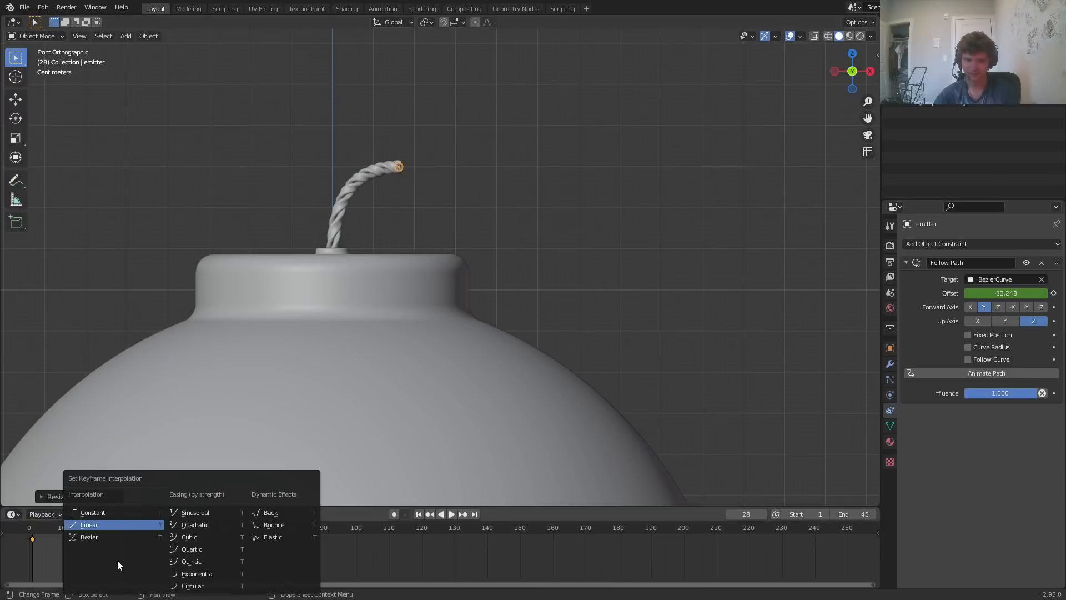
left_click(84, 527)
key("space")
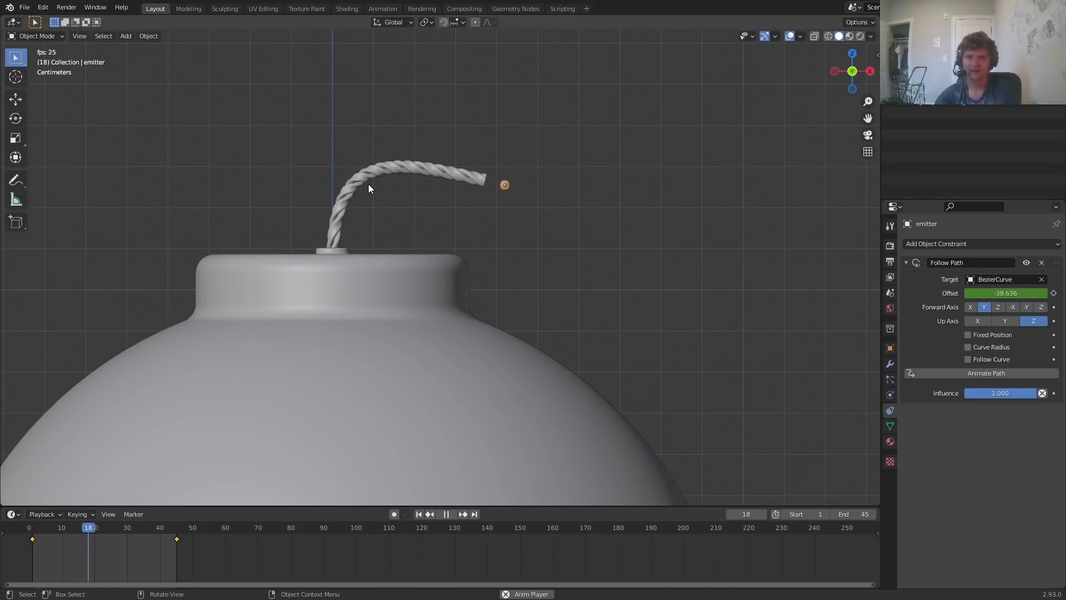
key("space")
Move the fuse curve's base control point slightly up along Z in Edit Mode
left_click(348, 198)
key("Tab")
middle_click_drag(351, 259, 455, 293, "shift")
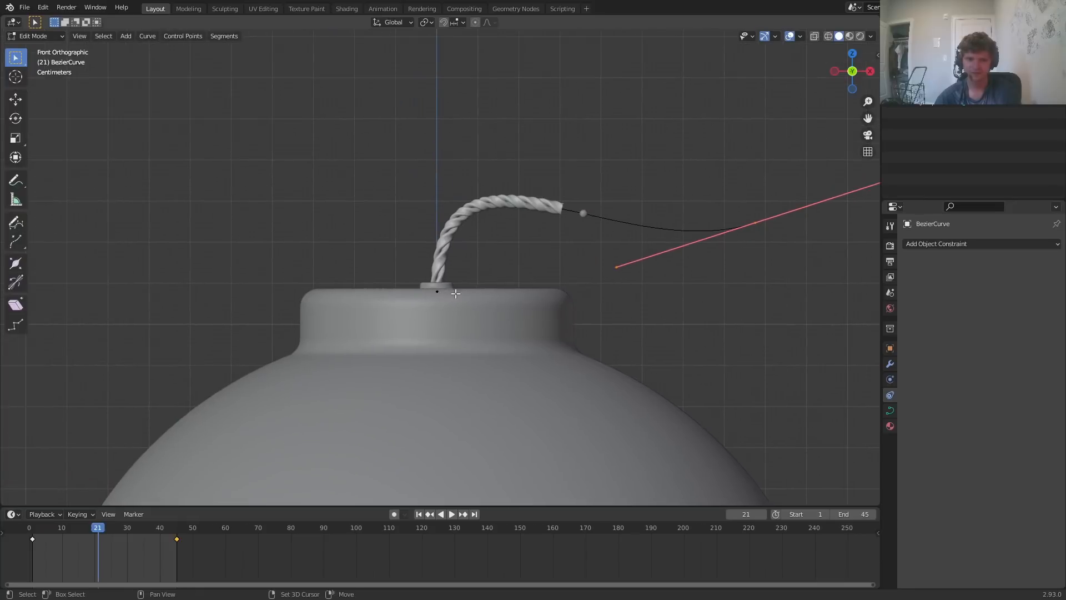
scroll(455, 293, "up", 9)
key("g")
key("z")
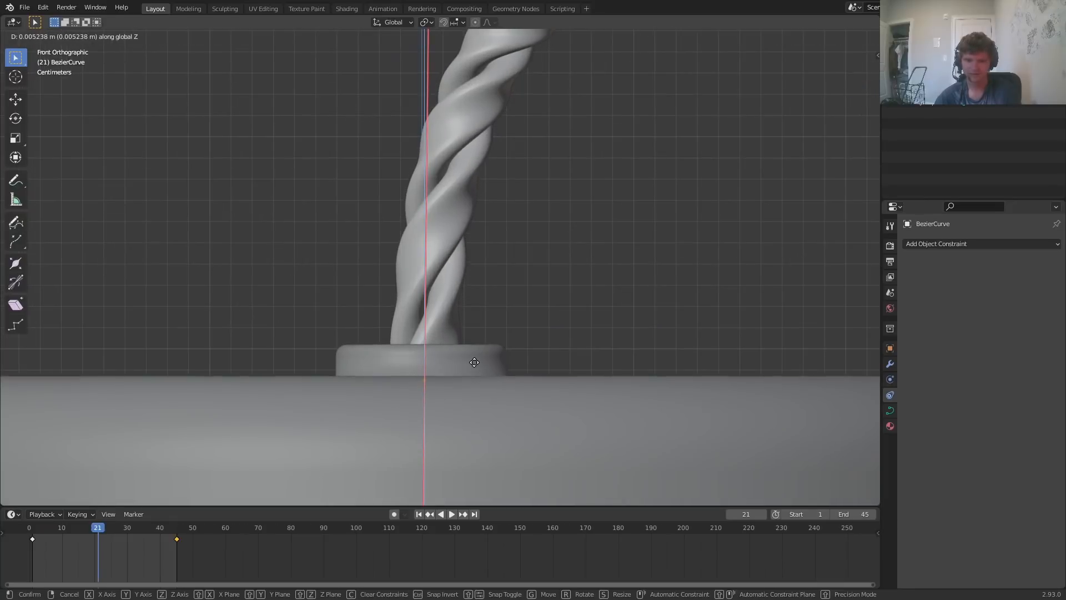
left_click(477, 350)
scroll(479, 318, "down", 9)
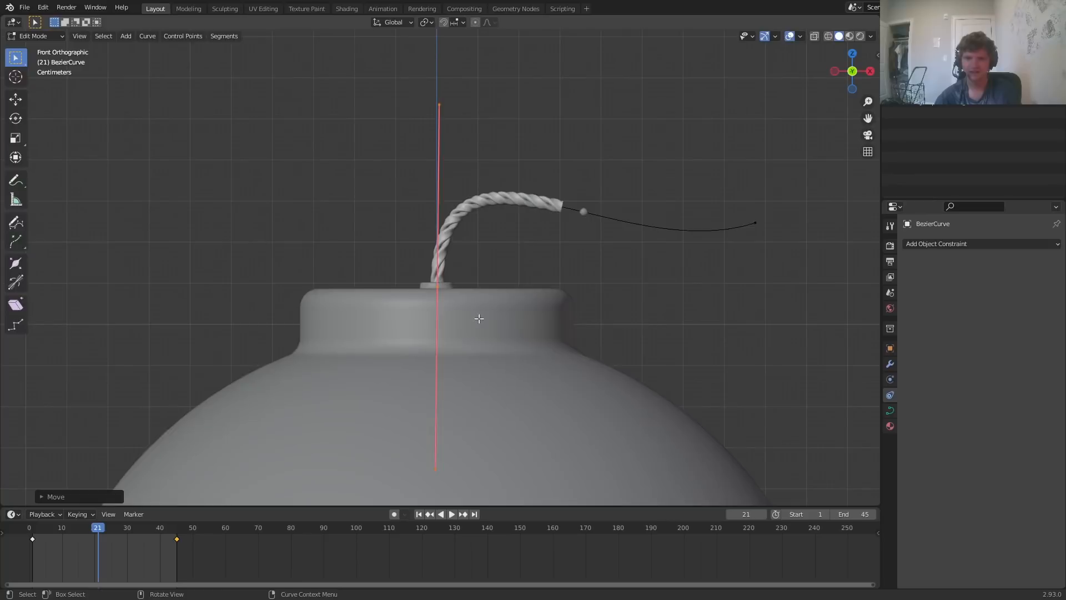
key("Tab")
Align the emitter with the fuse tip at frame 21 by keyframing its Follow Path offset at -48.545, and play the result
left_click(576, 216)
scroll(576, 215, "up", 1)
middle_click_drag(577, 215, 402, 272, "shift")
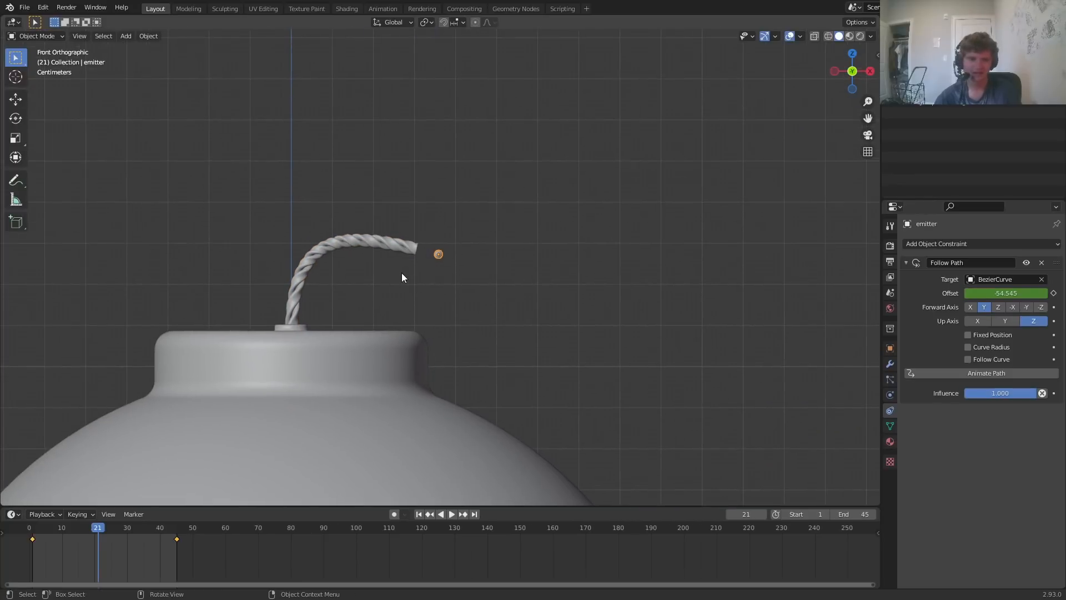
scroll(449, 273, "up", 6)
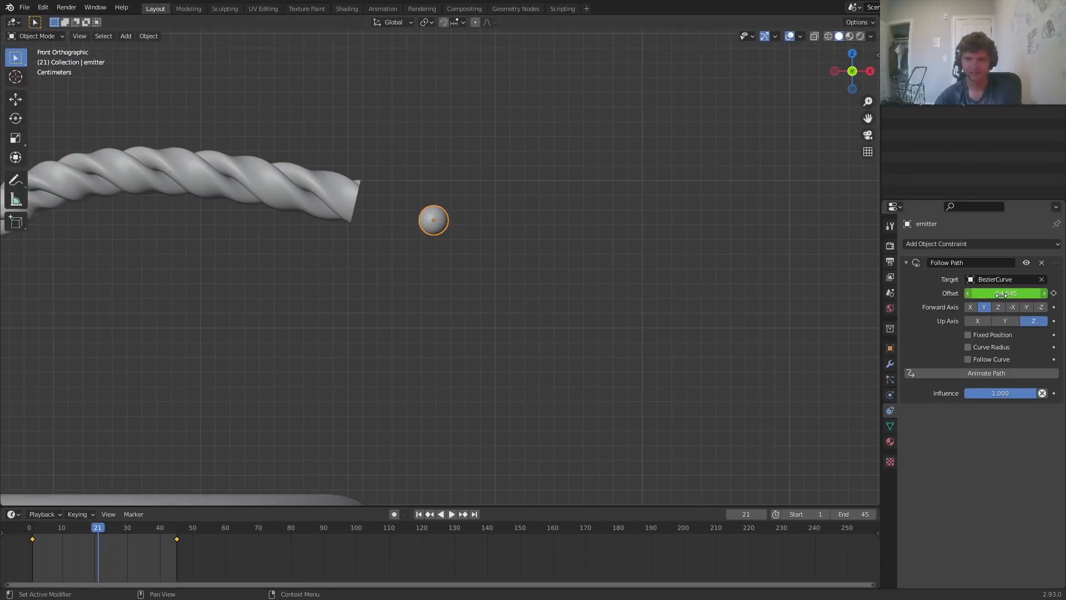
left_click_drag(1006, 293, 1034, 293)
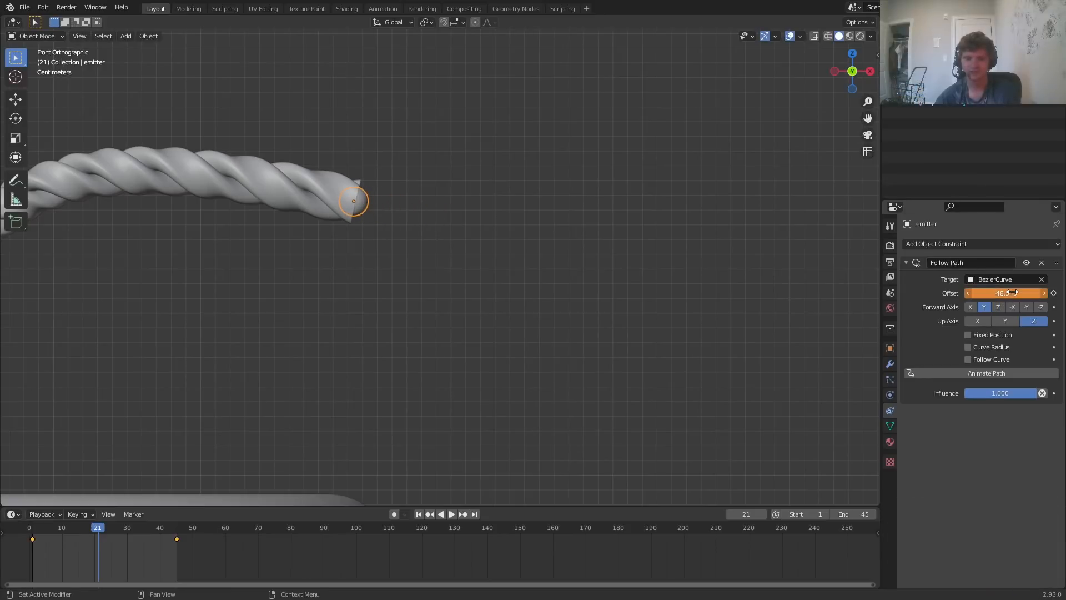
key("i")
scroll(653, 231, "down", 4)
key("space")
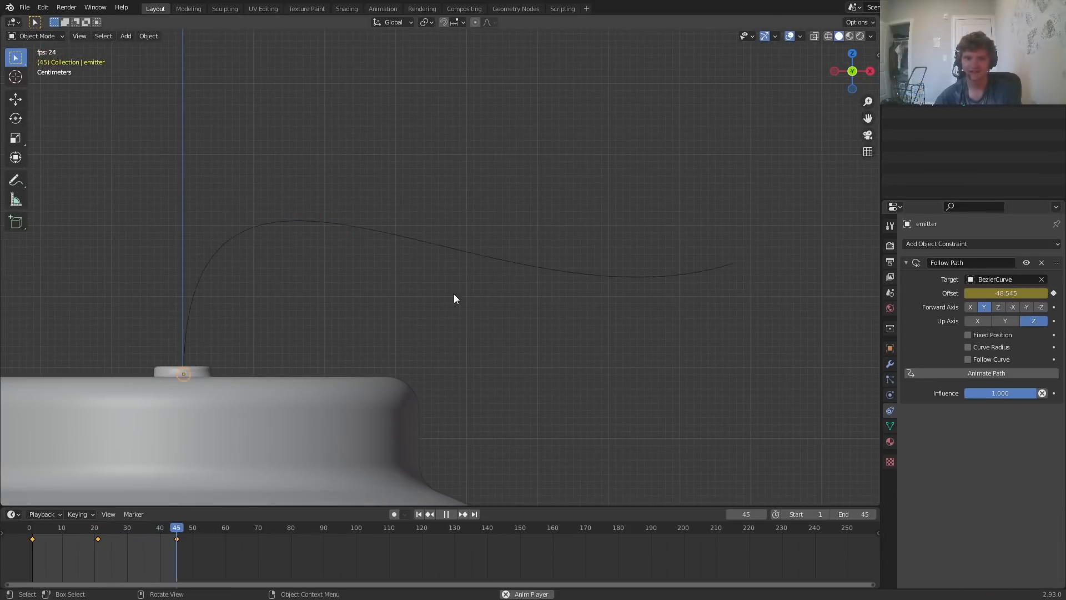
key("space")
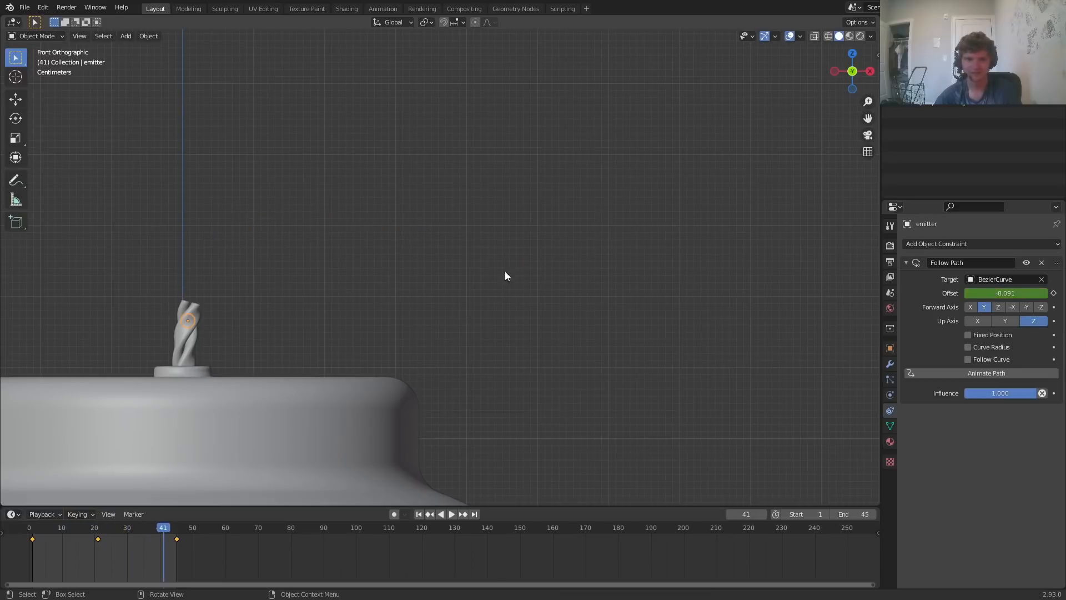
Keyframe the emitter's Follow Path offset at -10.321 on frame 41 and review the animation along the fuse
left_click_drag(1002, 293, 1006, 293)
key("i")
key("space")
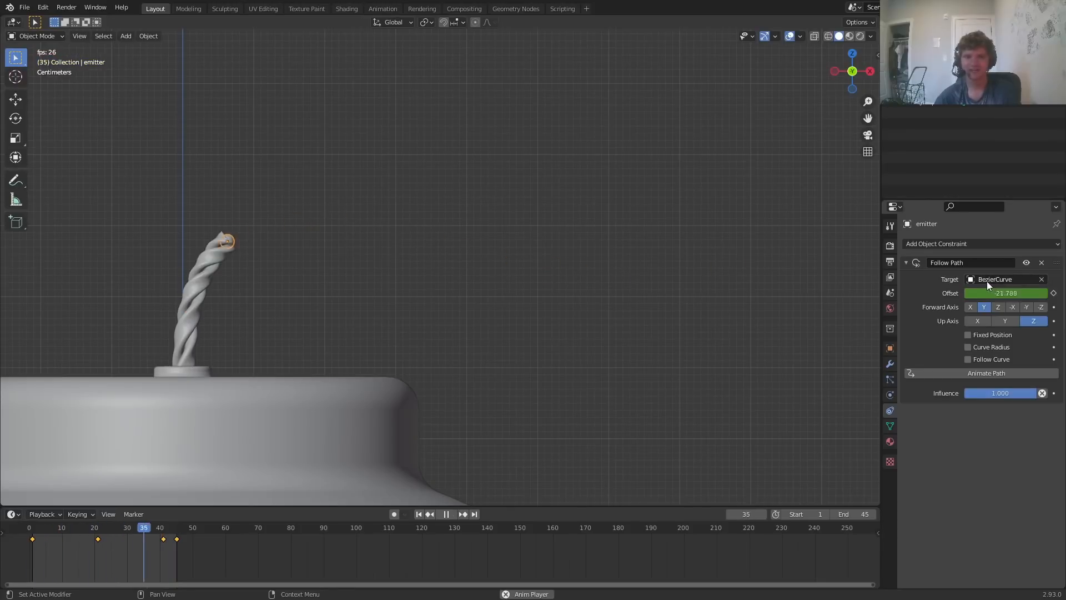
scroll(473, 253, "down", 5)
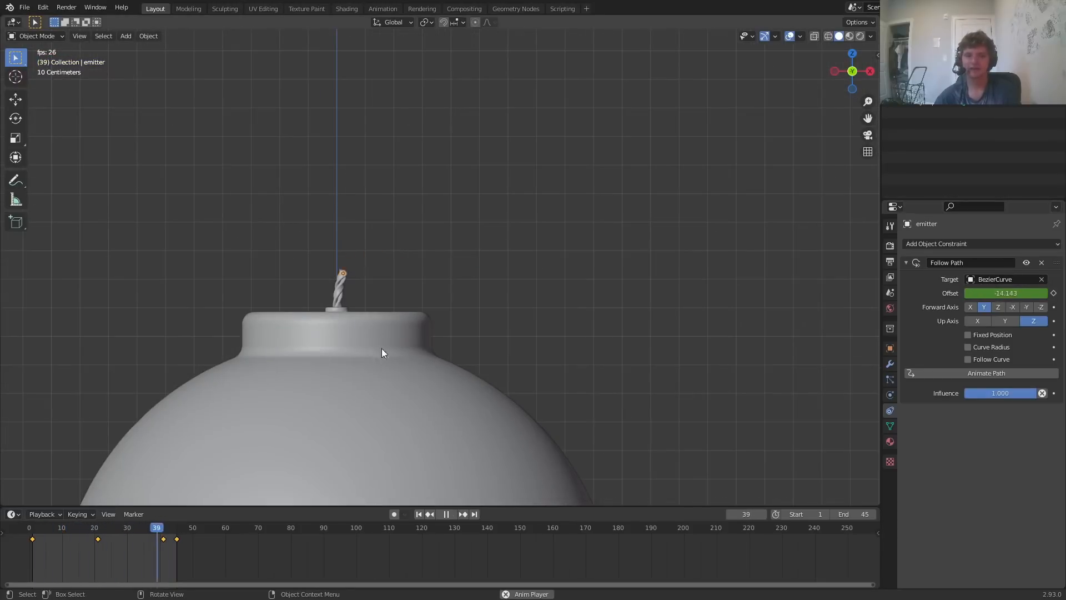
scroll(320, 309, "up", 4)
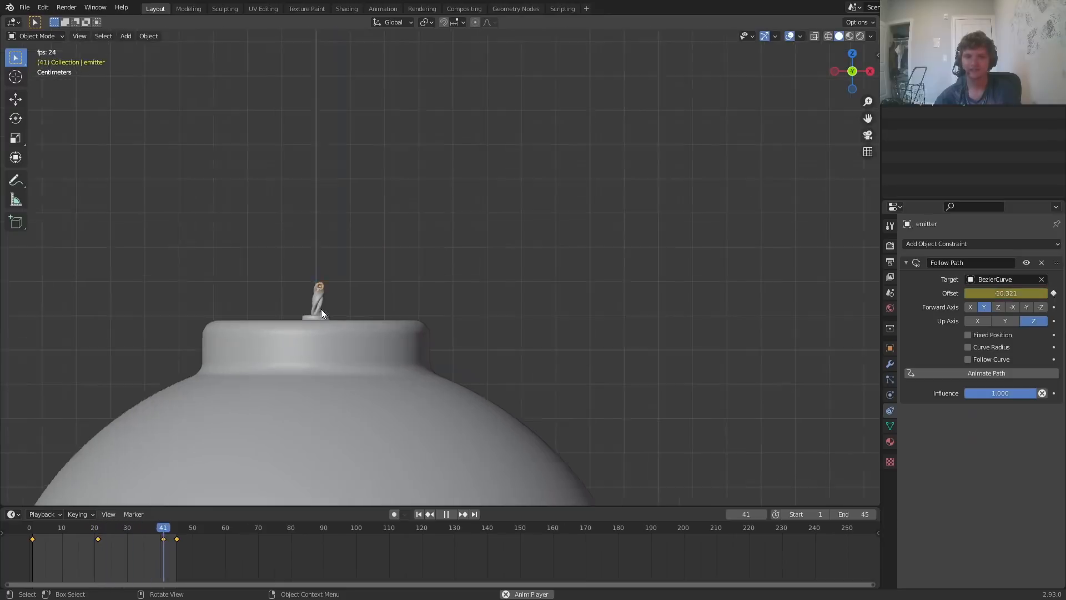
key("space")
Add a particle system to the emitter and play the animation to preview the particles
left_click(889, 380)
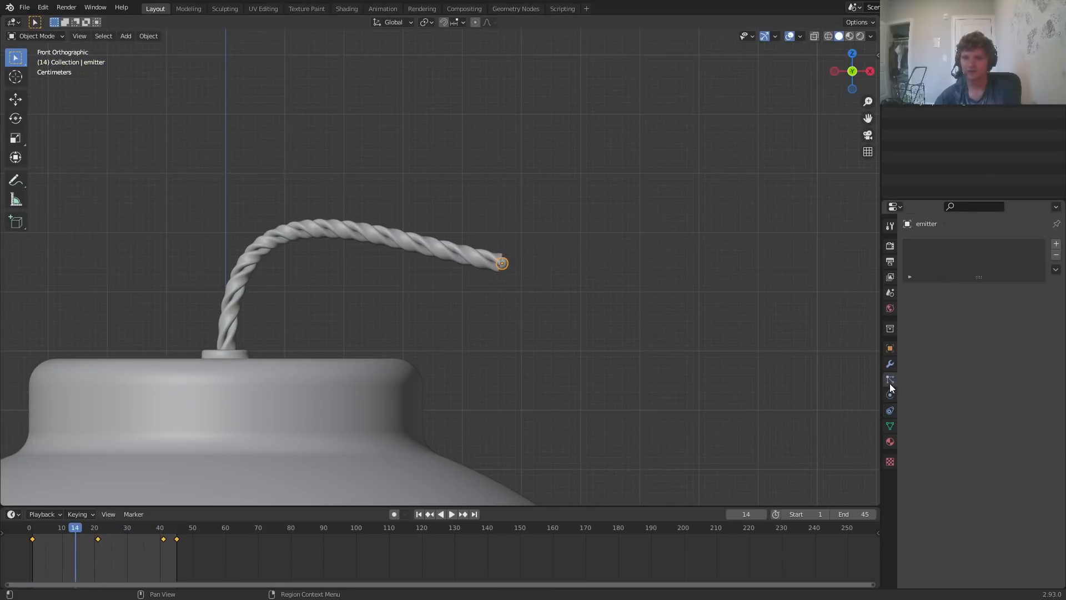
left_click(1057, 245)
key("space")
scroll(406, 290, "down", 6)
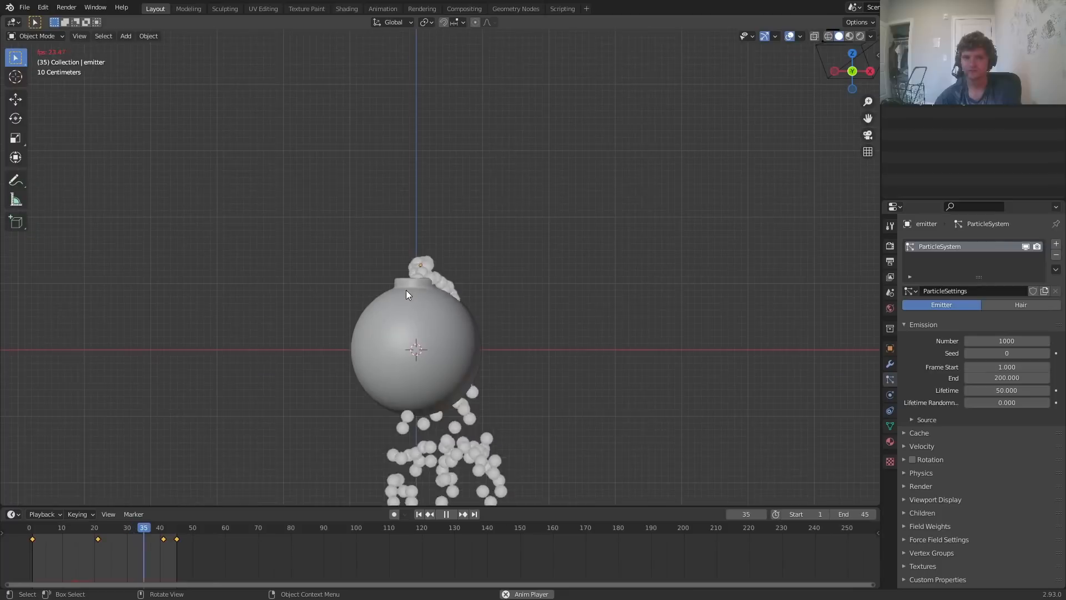
scroll(405, 290, "up", 4)
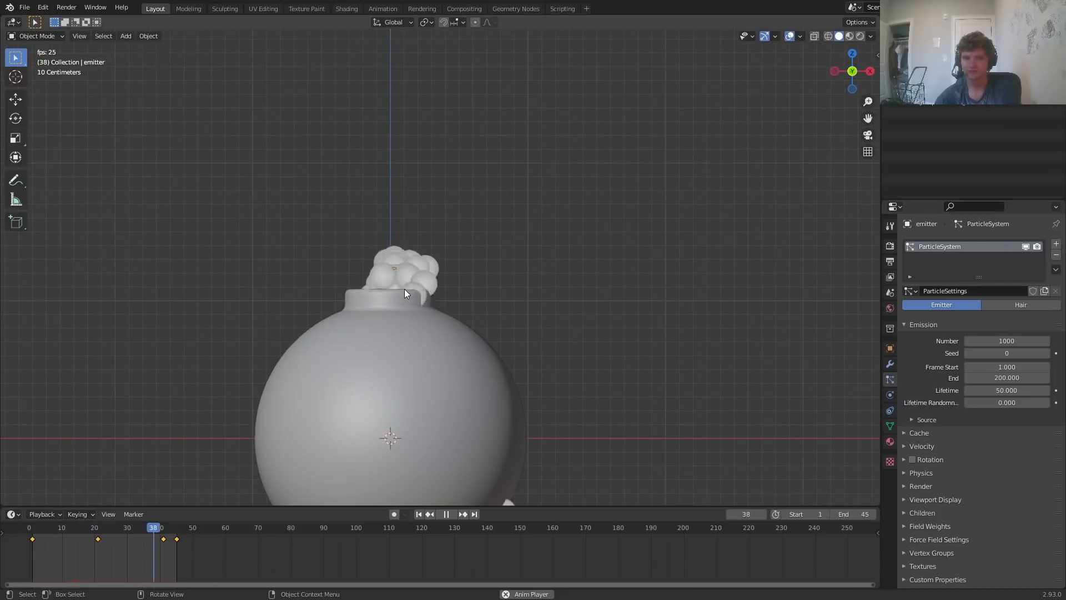
Stop playback, return to frame 1, and examine the emitter particle system's Viewport Display and Render settings
key("space")
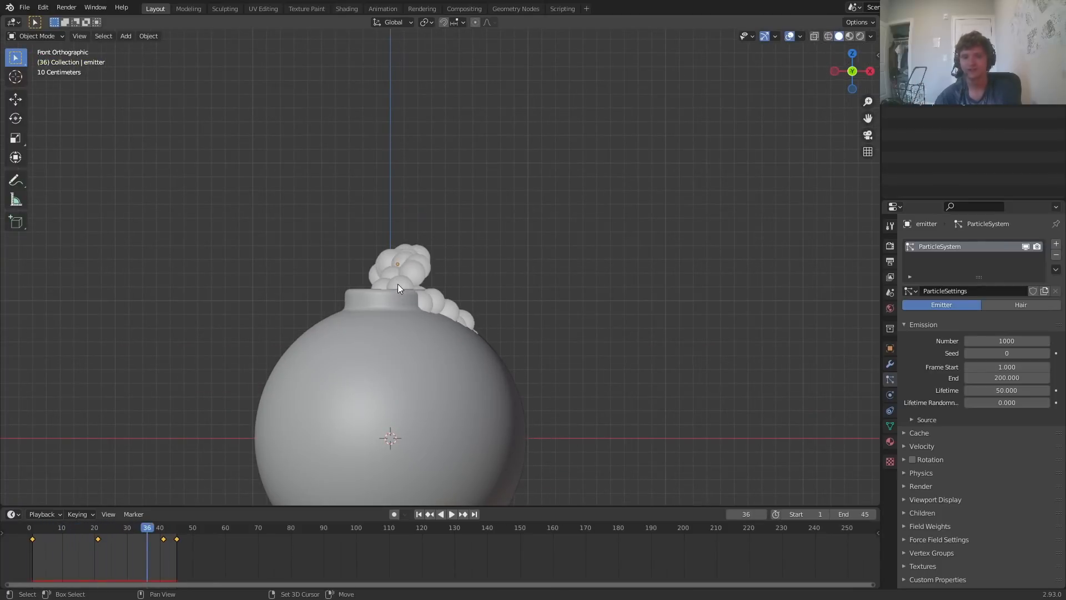
key("shift+Left")
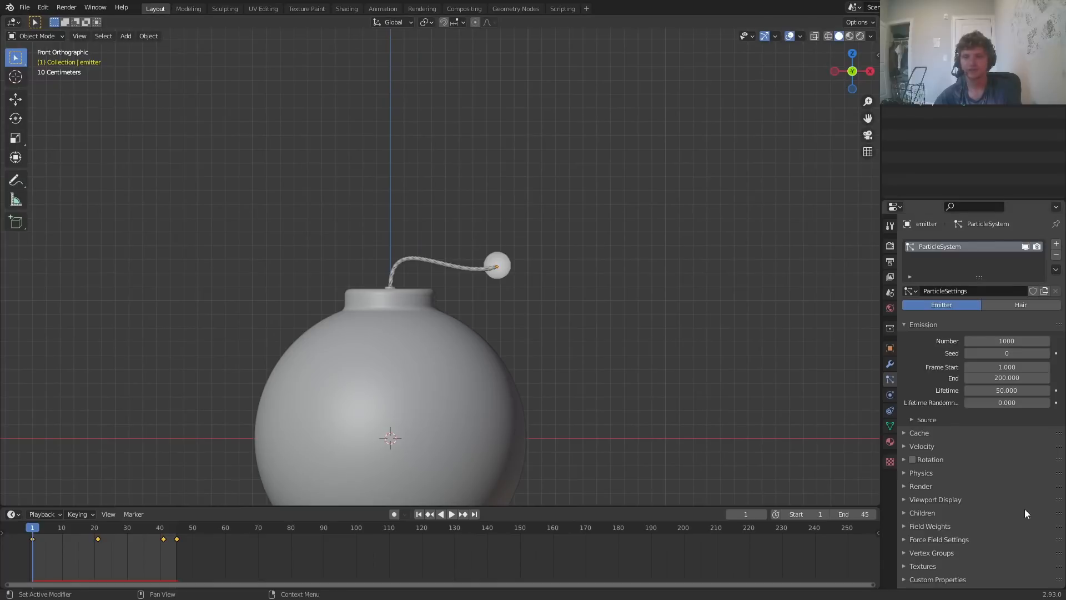
left_click(940, 500)
scroll(941, 502, "down", 3)
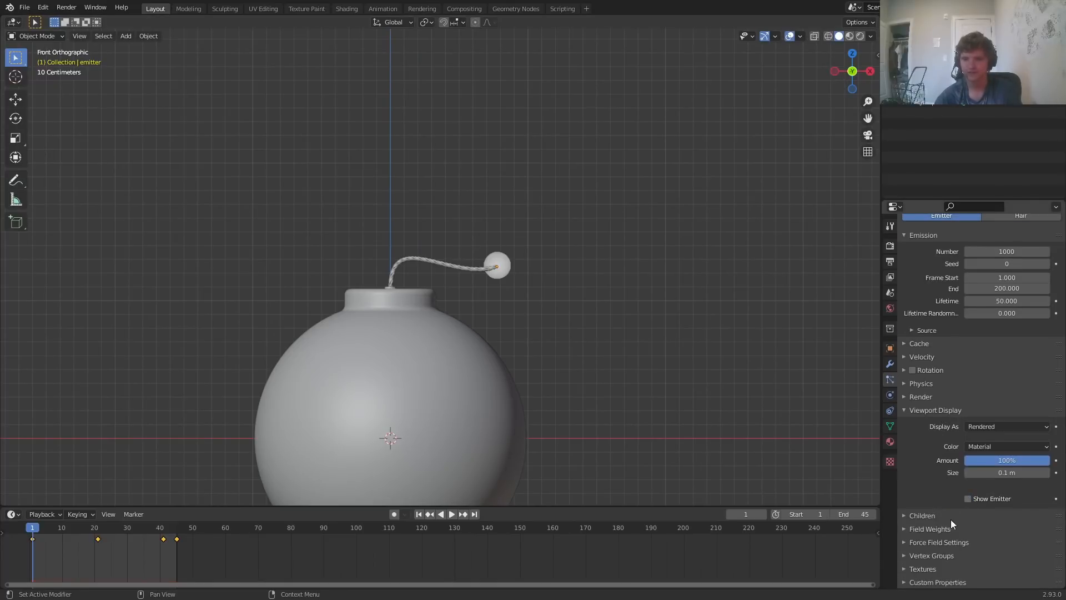
left_click(926, 395)
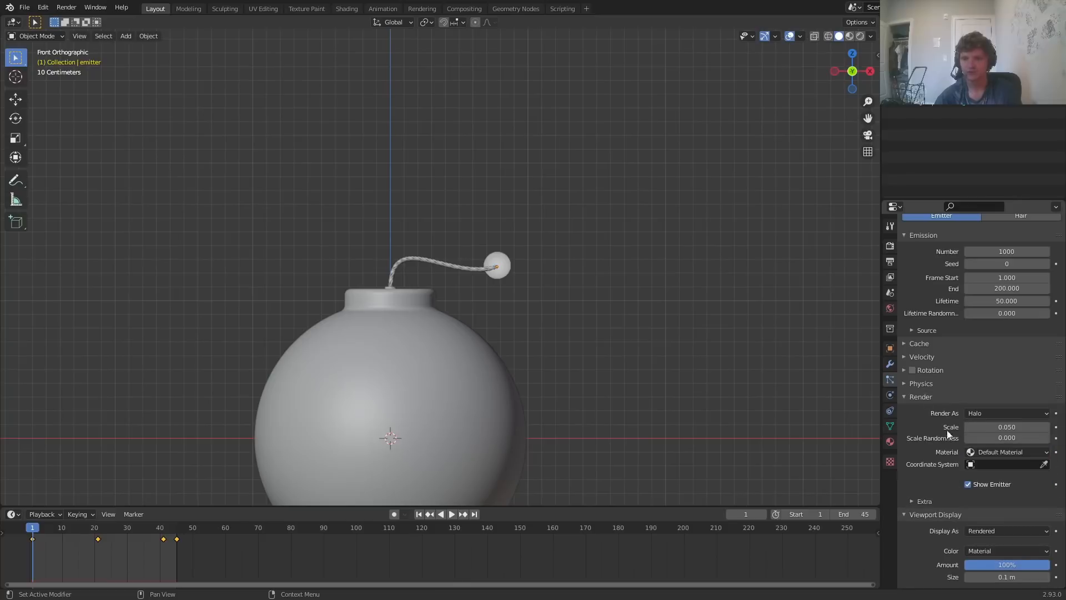
left_click(928, 396)
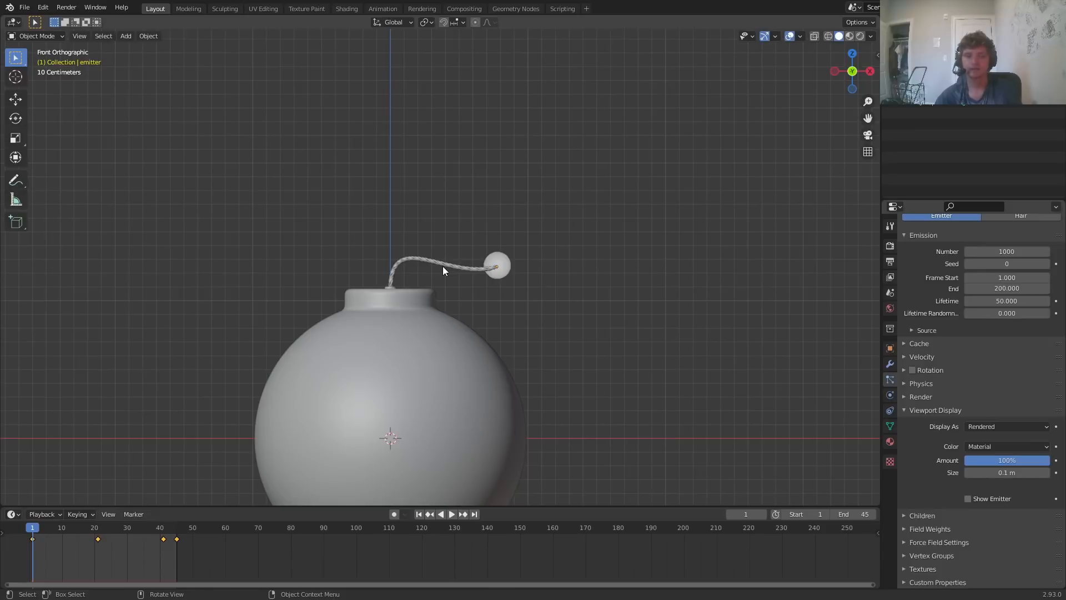
Examine the size of the emitter and its particles at the fuse tip and play the animation briefly
scroll(442, 265, "up", 6)
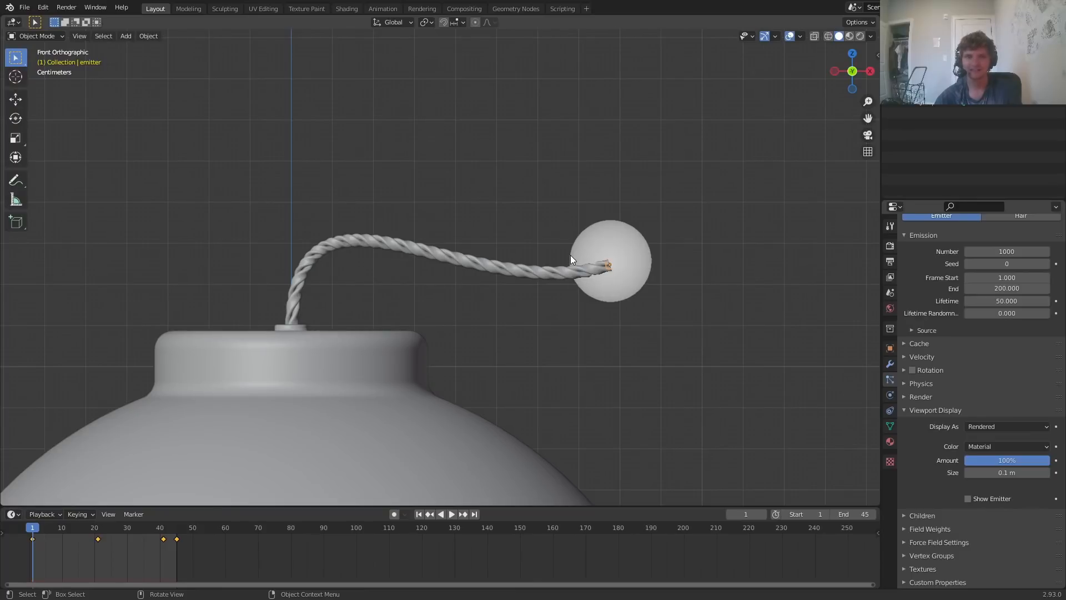
scroll(630, 239, "down", 4)
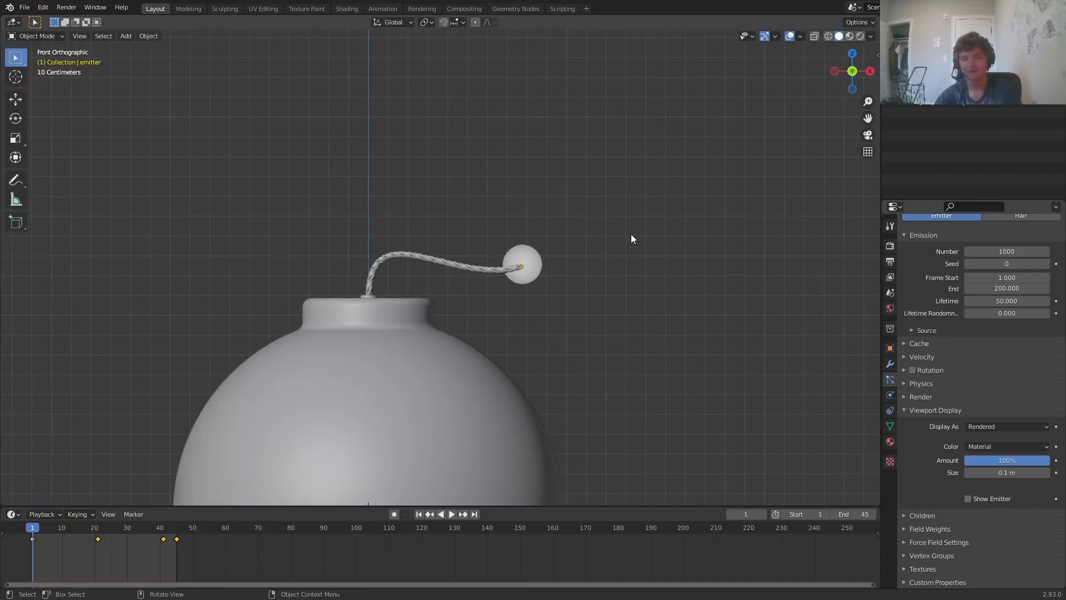
scroll(630, 239, "down", 2)
middle_click_drag(515, 259, 588, 248, "shift")
key("space")
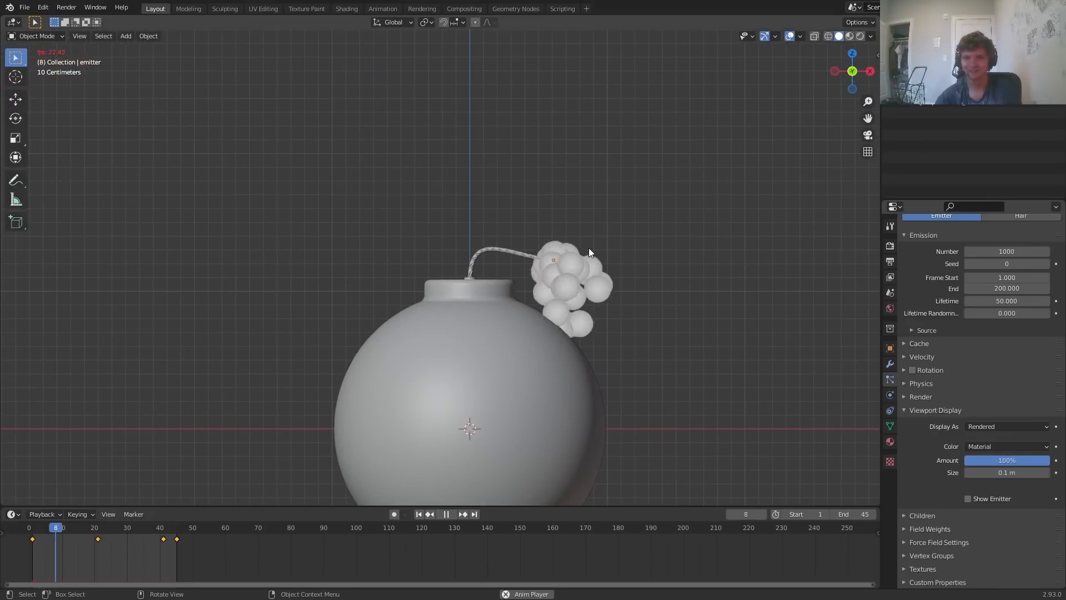
key("Escape")
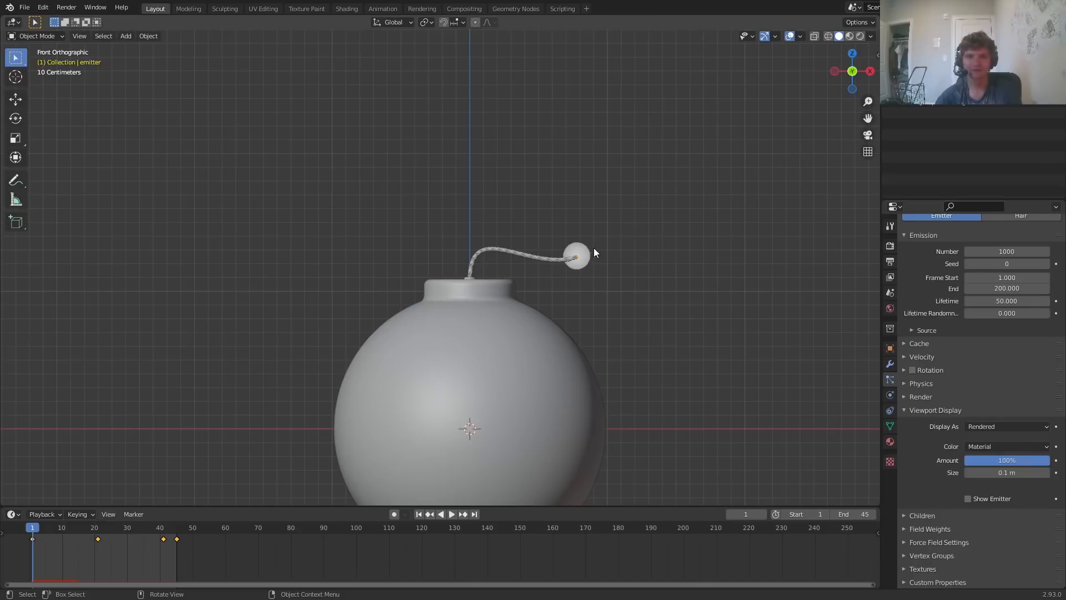
Add a UV sphere and move it well away from the bomb, above and to its left in front view
scroll(257, 248, "up", 1)
key("shift+a")
mouse_move(205, 246)
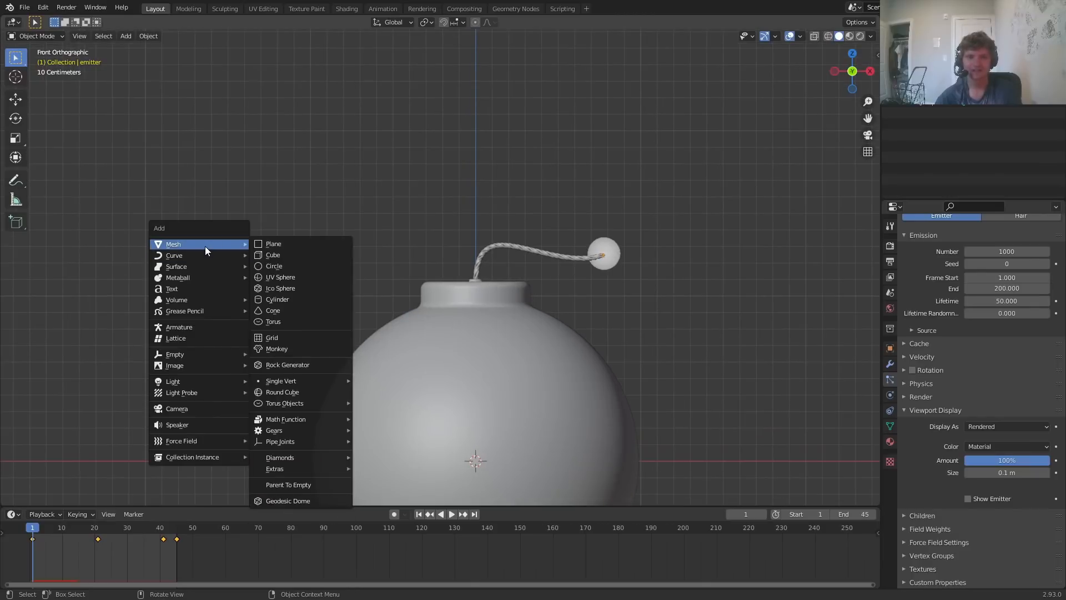
left_click(308, 278)
scroll(439, 308, "down", 4)
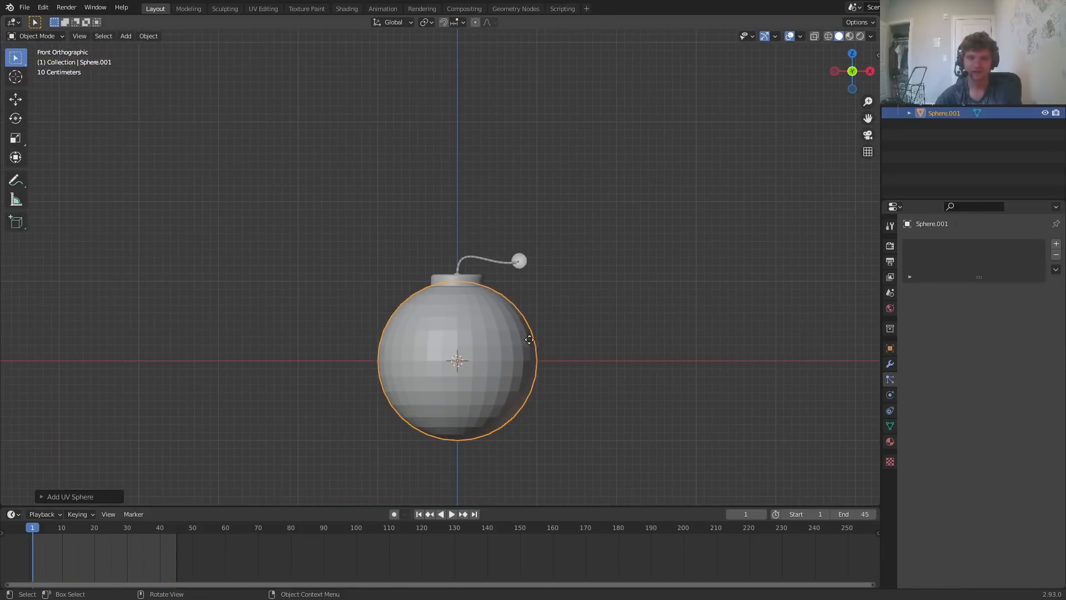
key("g")
left_click(165, 186)
middle_click_drag(138, 210, 244, 258, "shift")
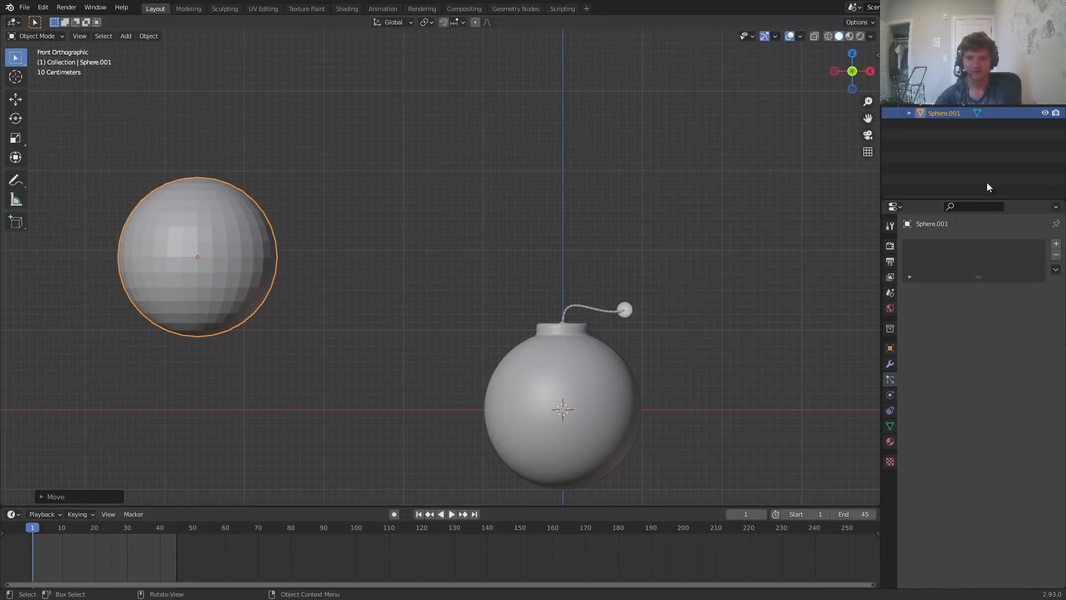
Rename the new sphere as particle
double_click(954, 113)
type("particle")
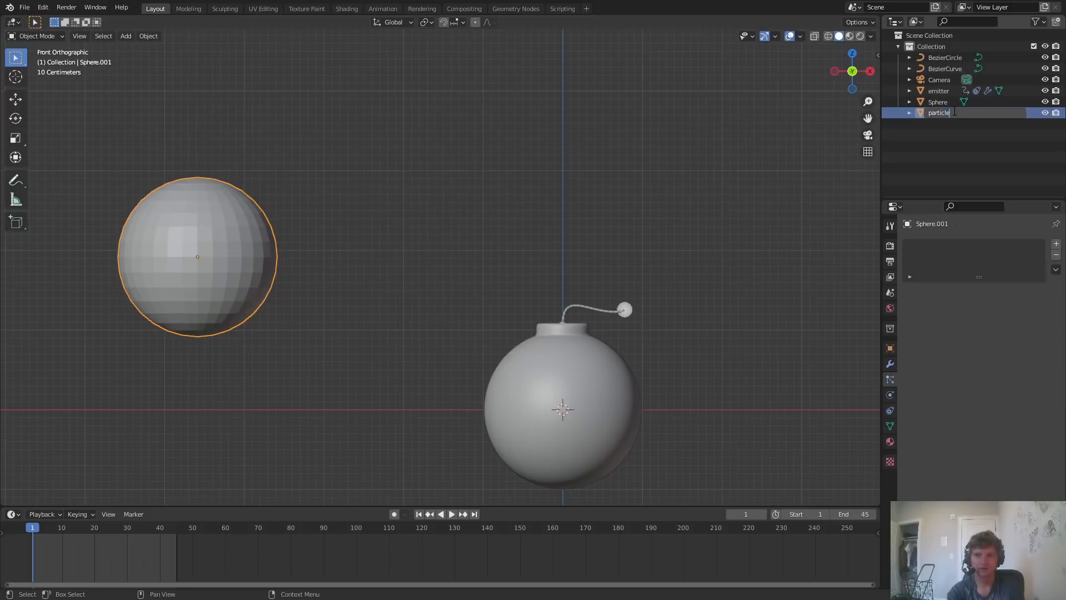
key("Return")
Render the emitter's particles as Object, with the particle sphere as the instance object
scroll(638, 302, "up", 8)
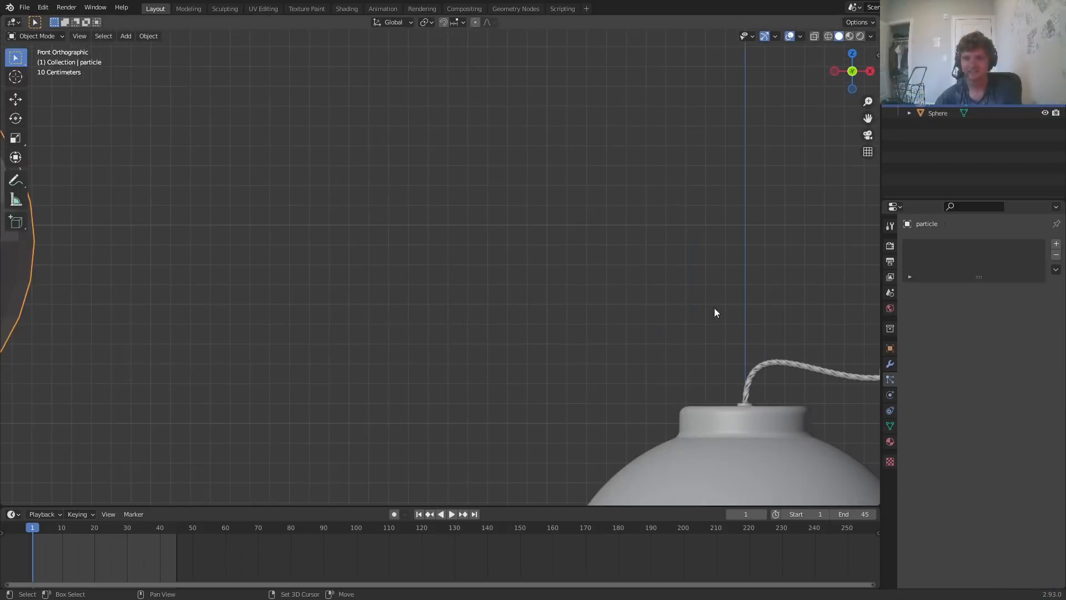
scroll(610, 328, "up", 1)
left_click(674, 330)
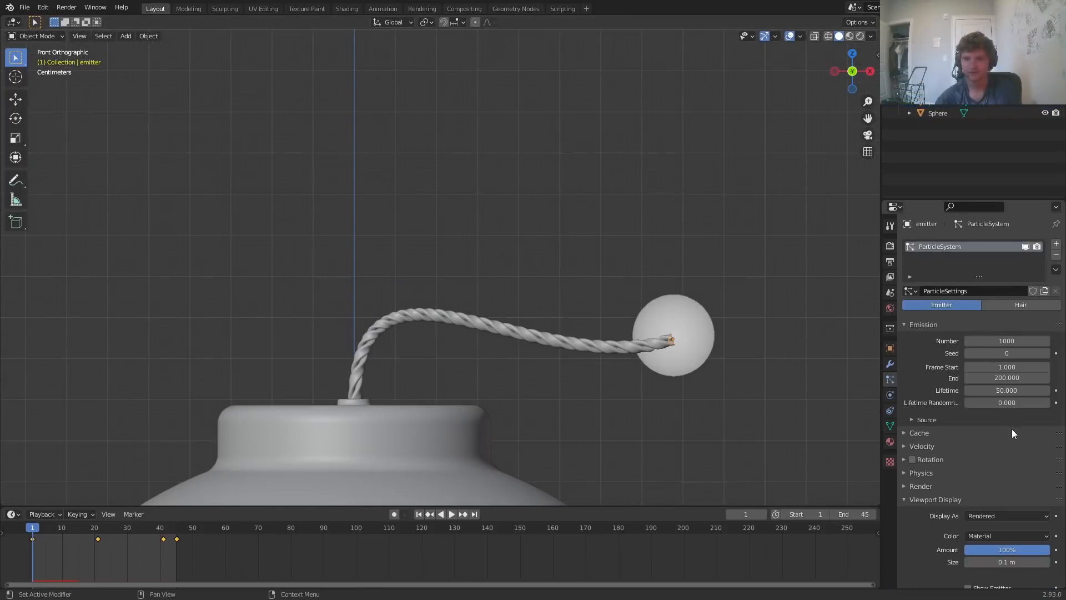
scroll(1009, 431, "down", 2)
left_click(912, 398)
left_click(984, 412)
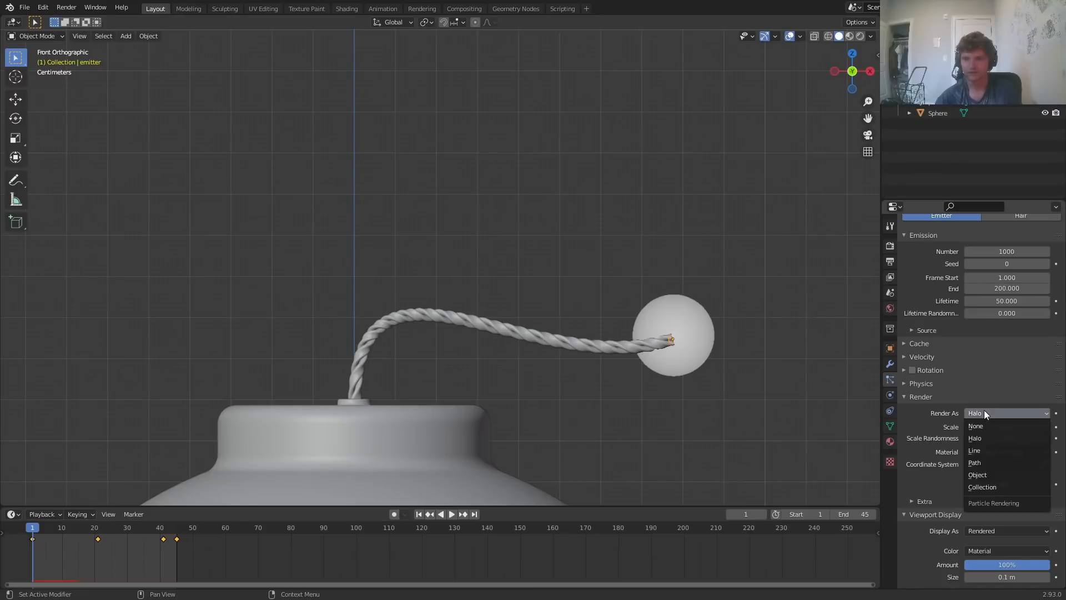
left_click(980, 475)
left_click(999, 494)
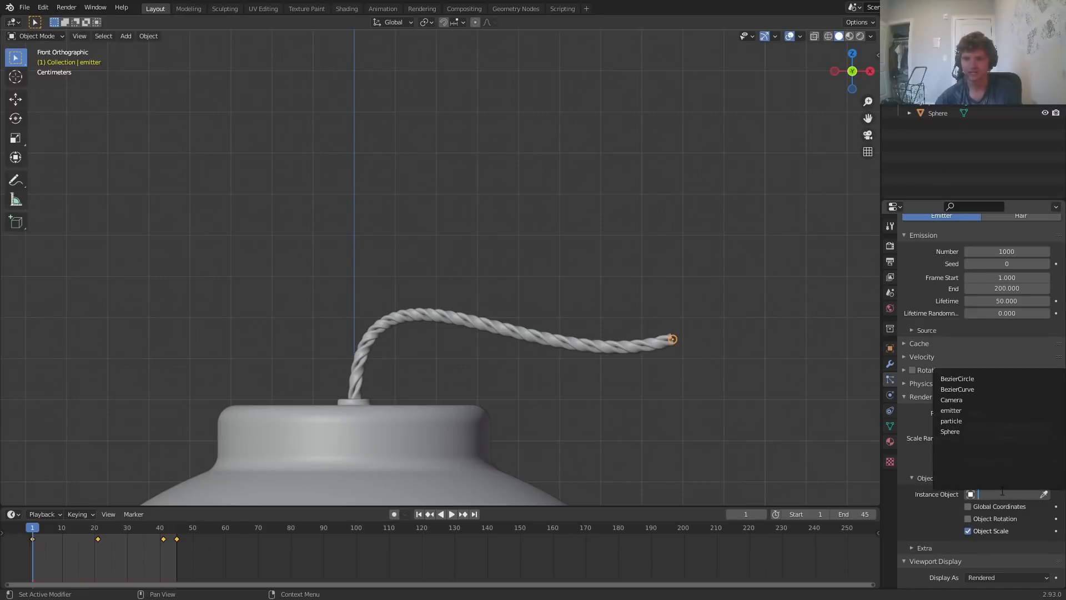
left_click(966, 423)
Set the particles' render scale to 0.010 with scale randomness 1.000, and preview the sparks in playback
key("space")
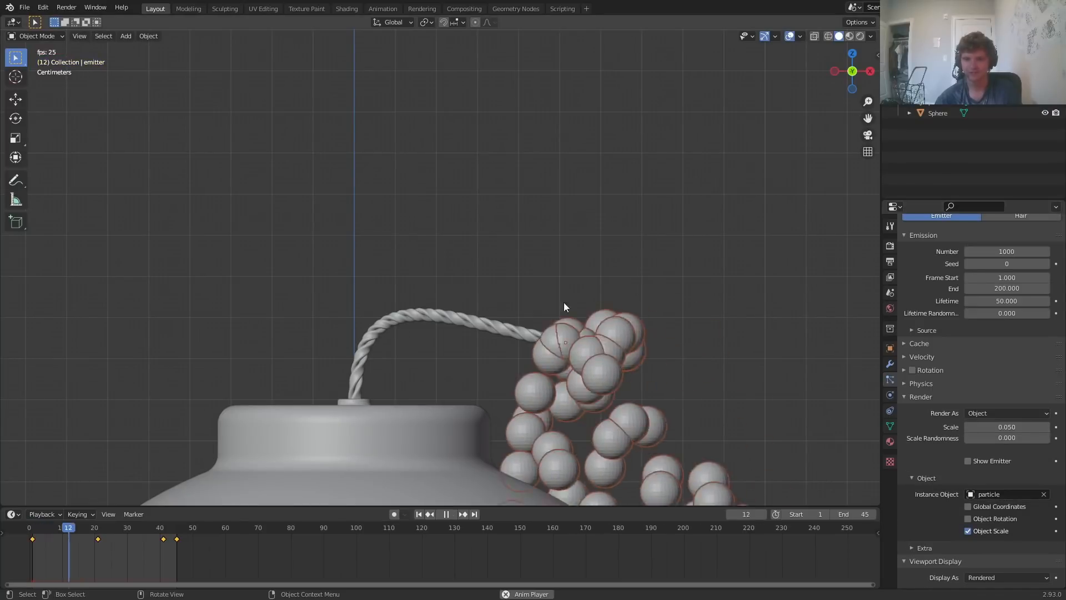
scroll(564, 302, "down", 6)
scroll(525, 294, "down", 6)
scroll(544, 306, "up", 11)
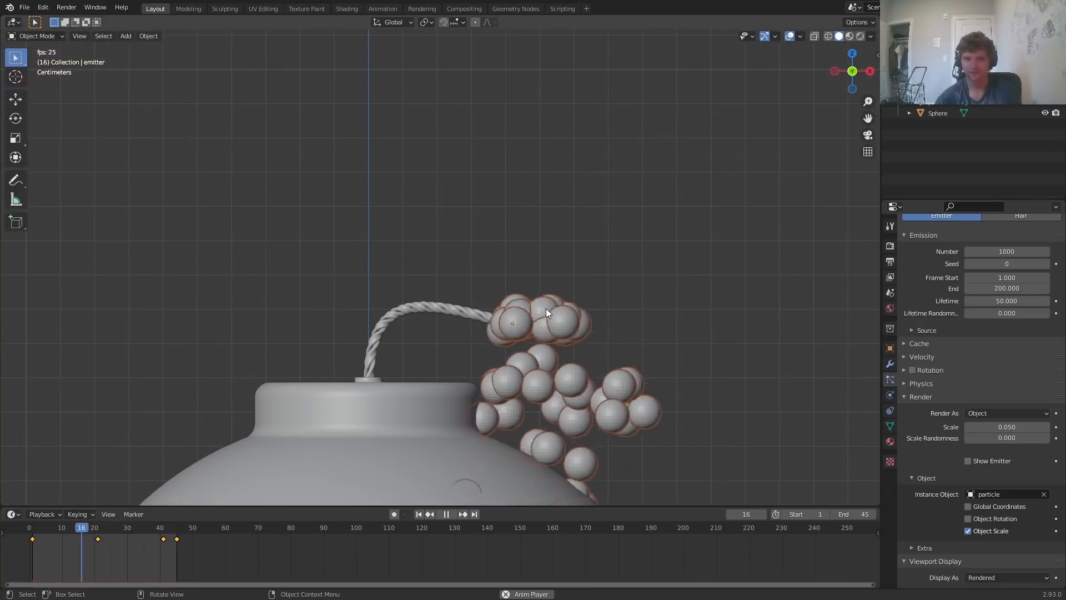
key("space")
left_click_drag(1015, 427, 1047, 438)
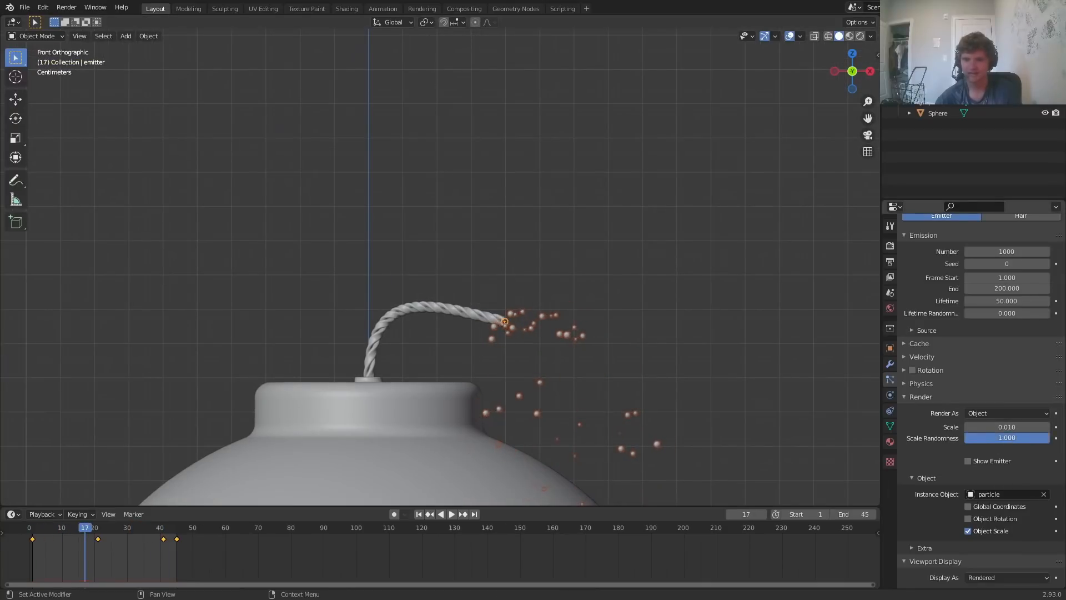
key("space")
scroll(604, 328, "down", 5)
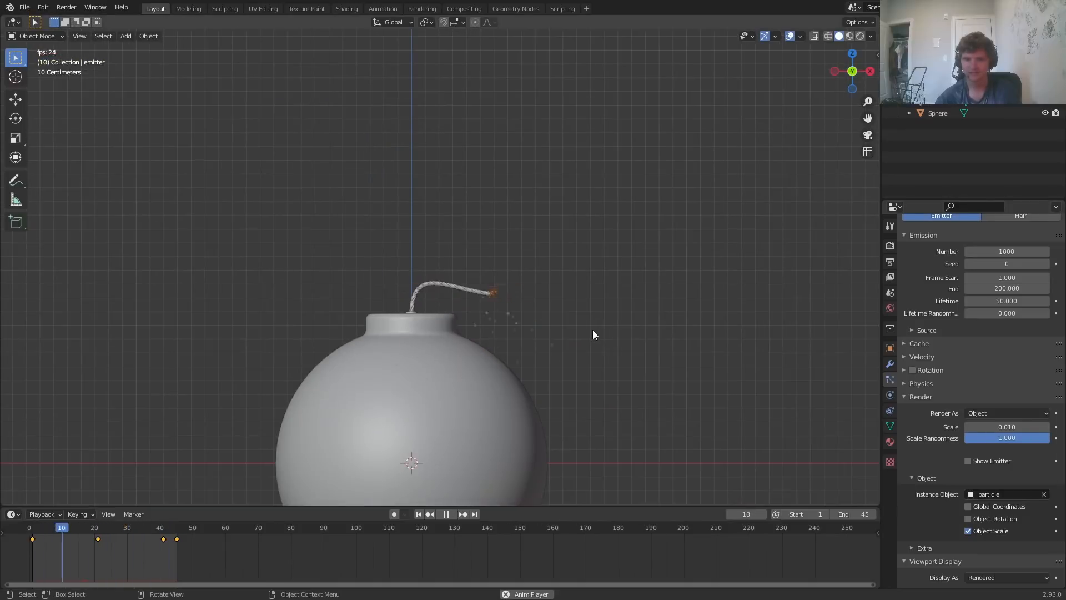
scroll(578, 302, "up", 3)
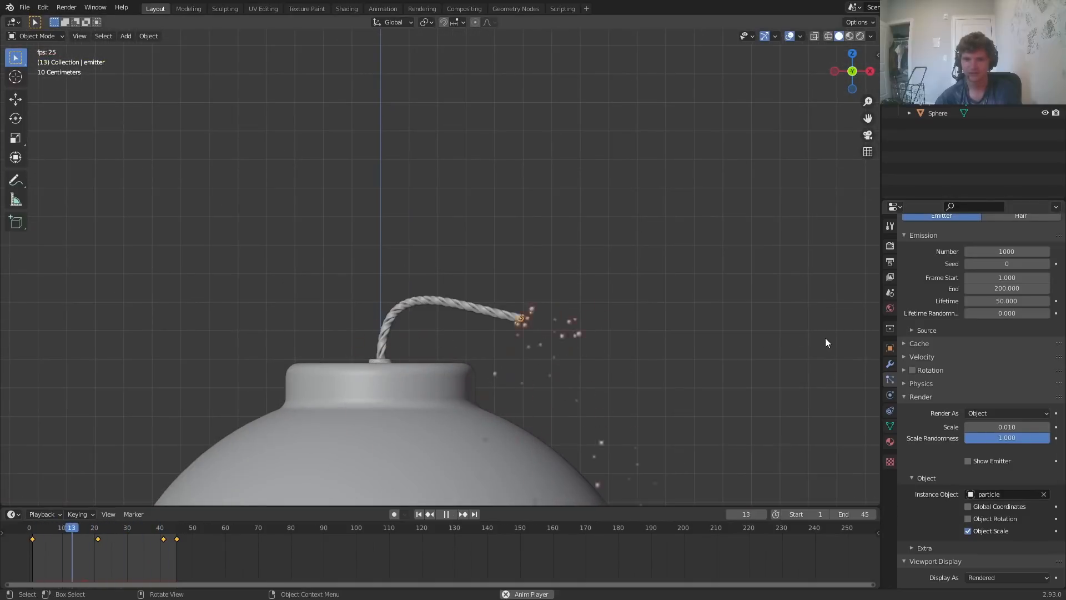
key("space")
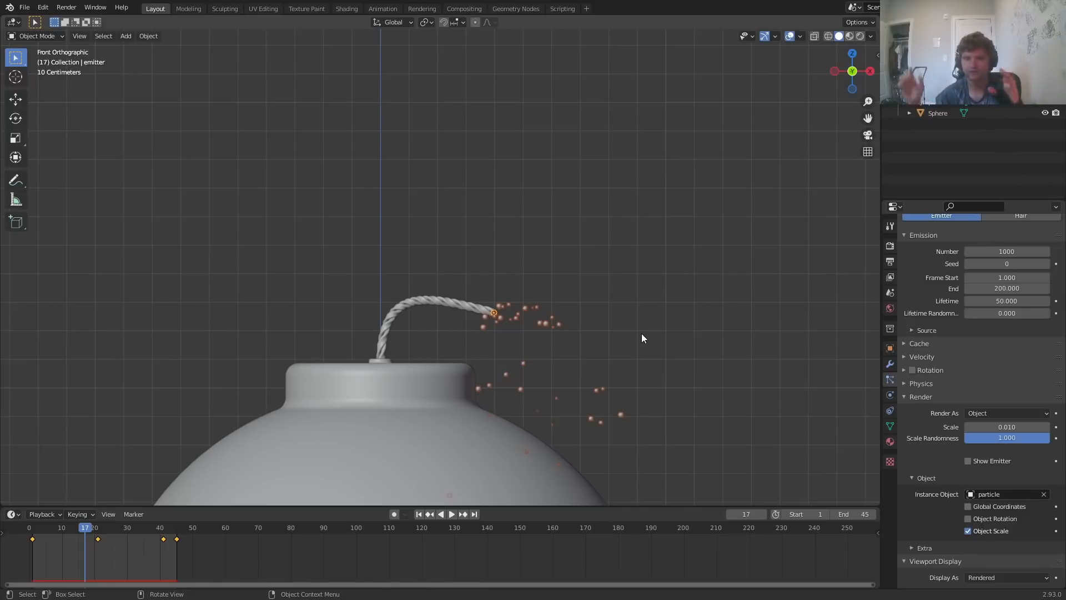
Set the particle lifetime to 5 frames and replay the animation from frame 1
left_click(1001, 301)
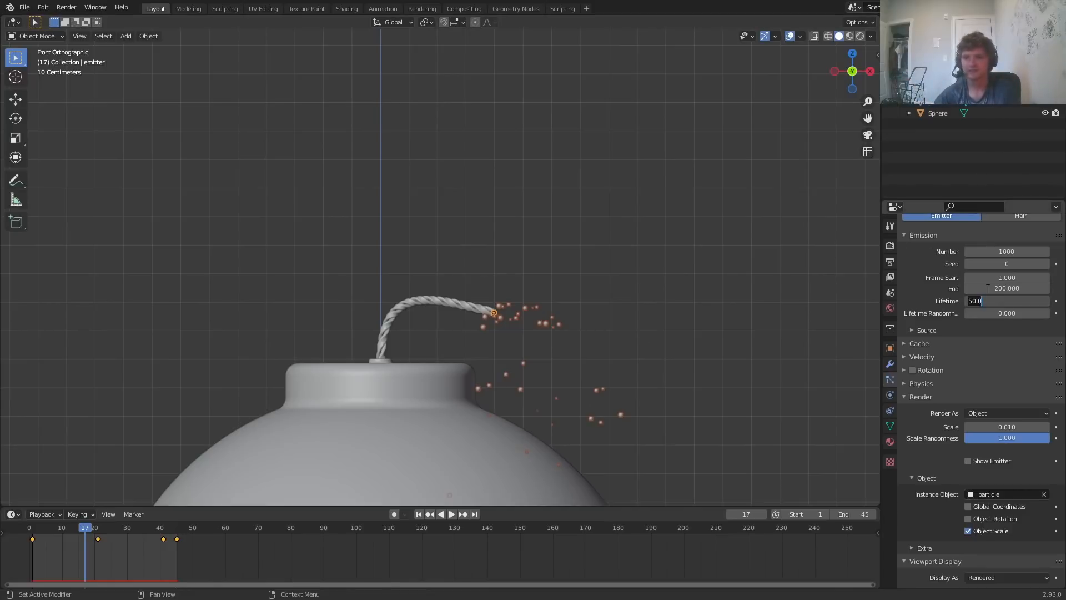
type("5")
key("Return")
key("shift+Left")
key("space")
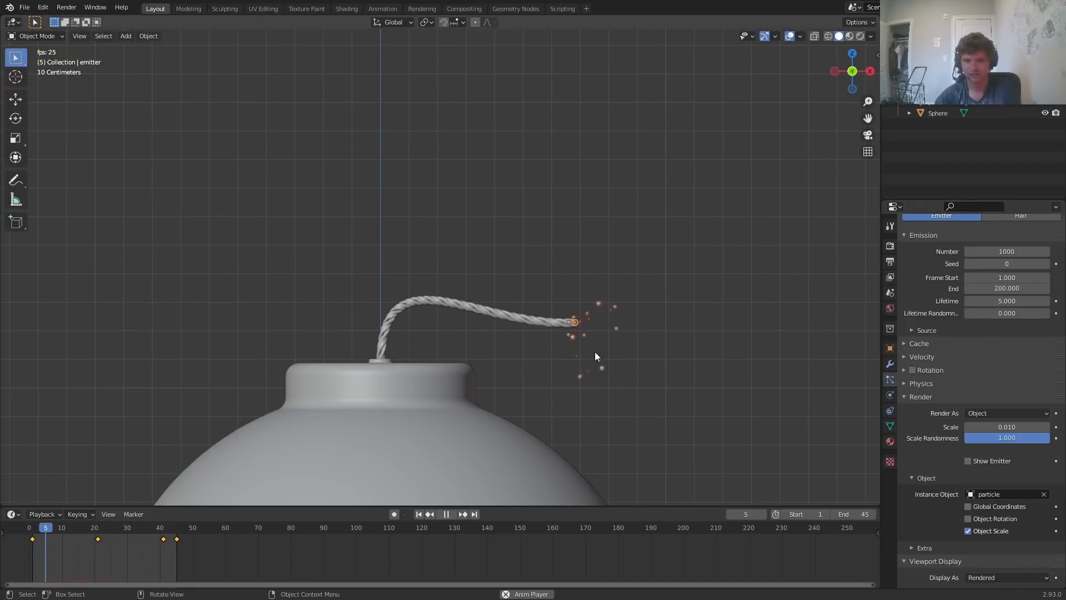
scroll(594, 361, "down", 5)
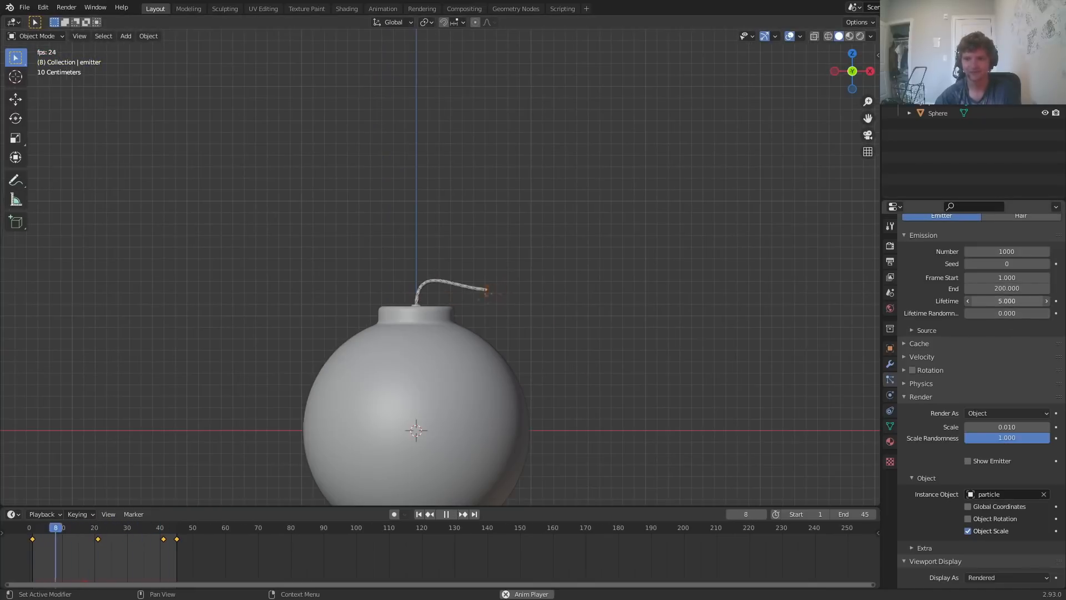
Try a longer particle lifetime and undo the change
left_click_drag(1007, 301, 1061, 301)
scroll(488, 395, "down", 4)
key("ctrl+z")
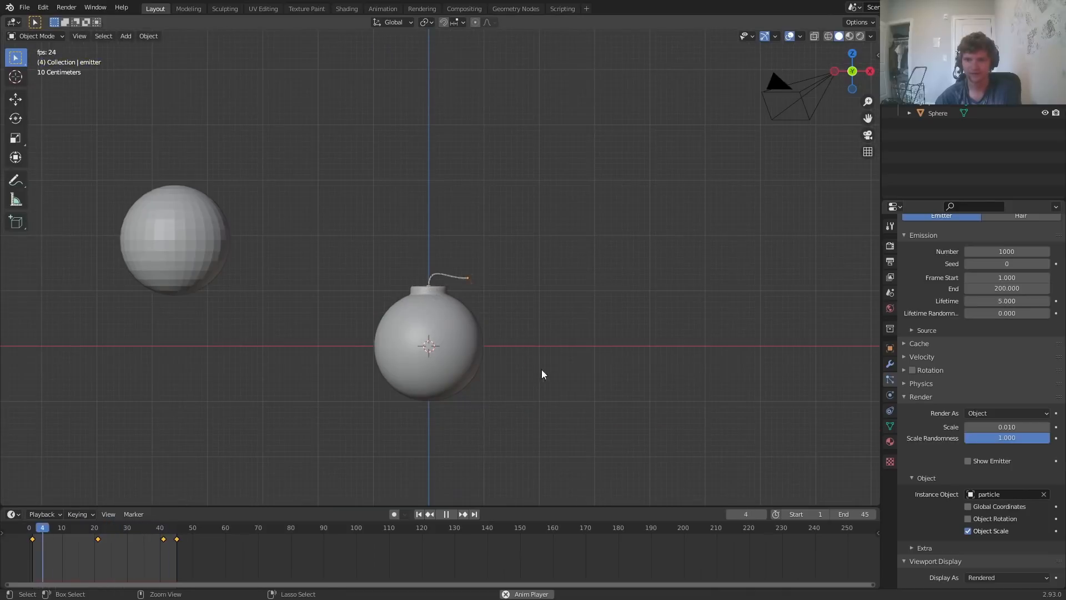
Set the number of emitted particles to 10000
scroll(548, 356, "up", 11)
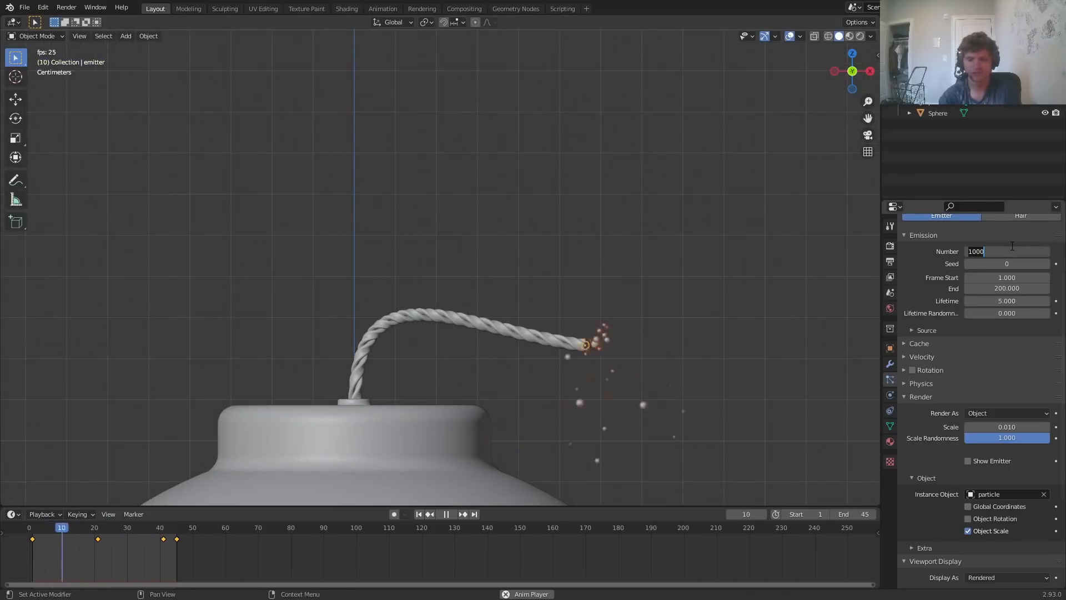
key("Return")
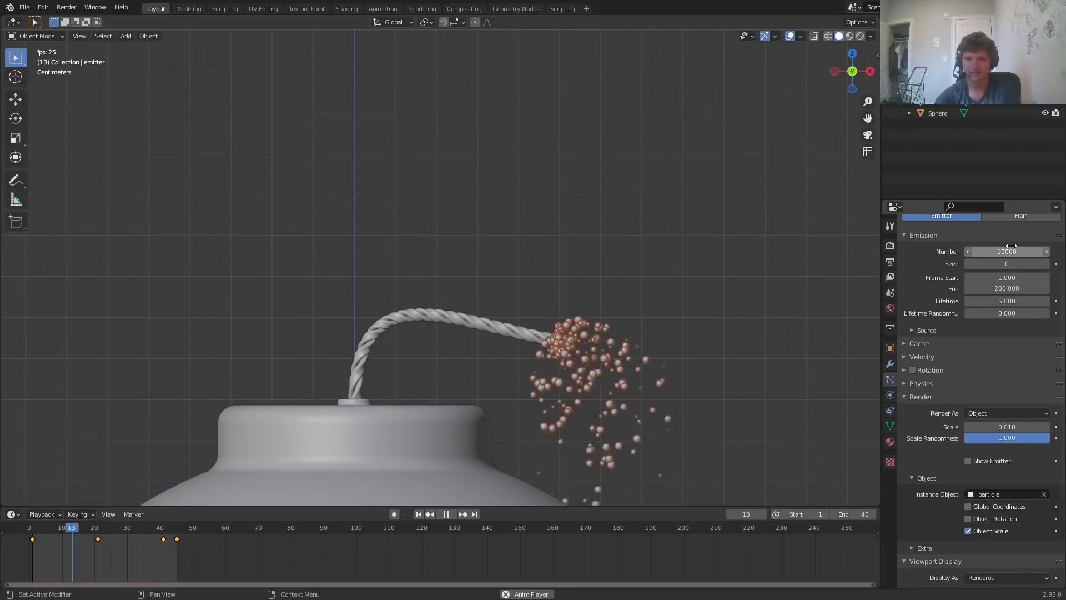
Try particle velocity Randomize values of 0.66, 0 and 0.5 during playback, and set it to 0.8
left_click(925, 356)
scroll(971, 389, "down", 2)
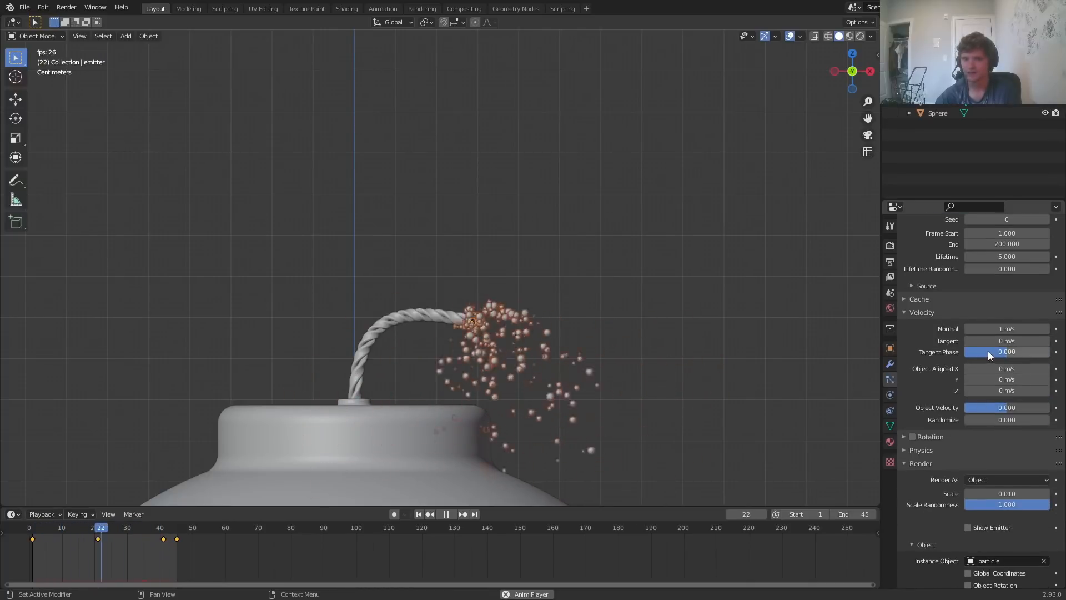
mouse_move(1006, 420)
left_mouse_down()
mouse_move(1049, 420)
mouse_move(1006, 419)
left_mouse_up()
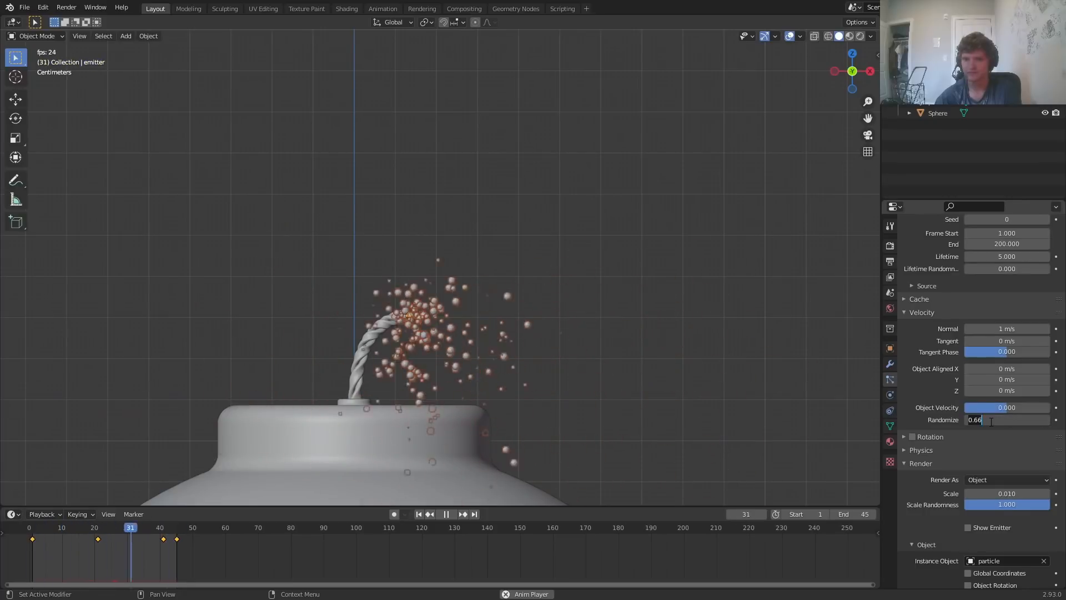
type("0")
key("Return")
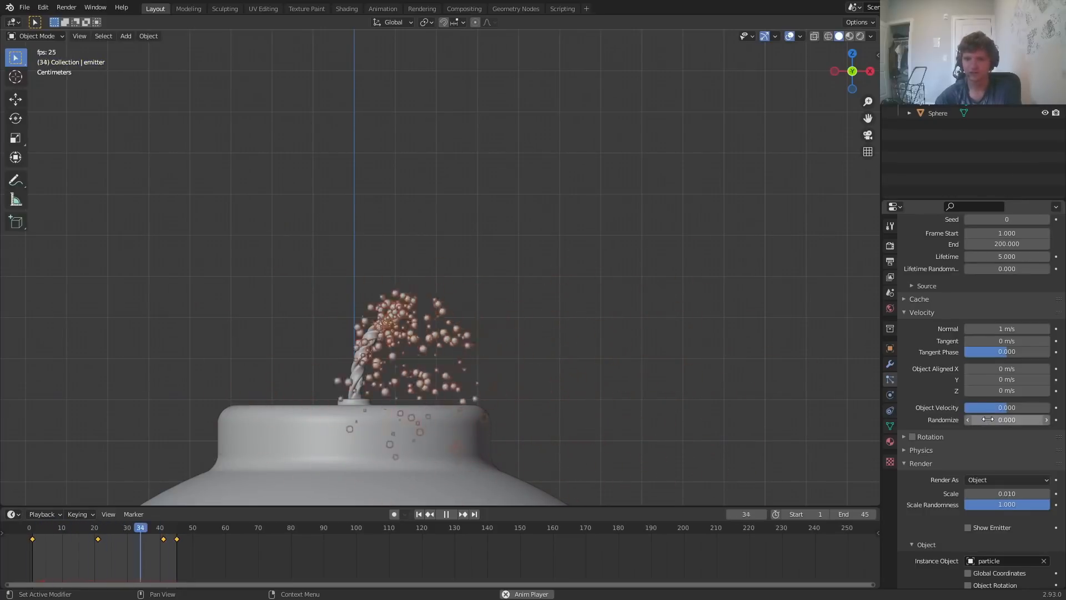
left_click(988, 419)
key("BackSpace")
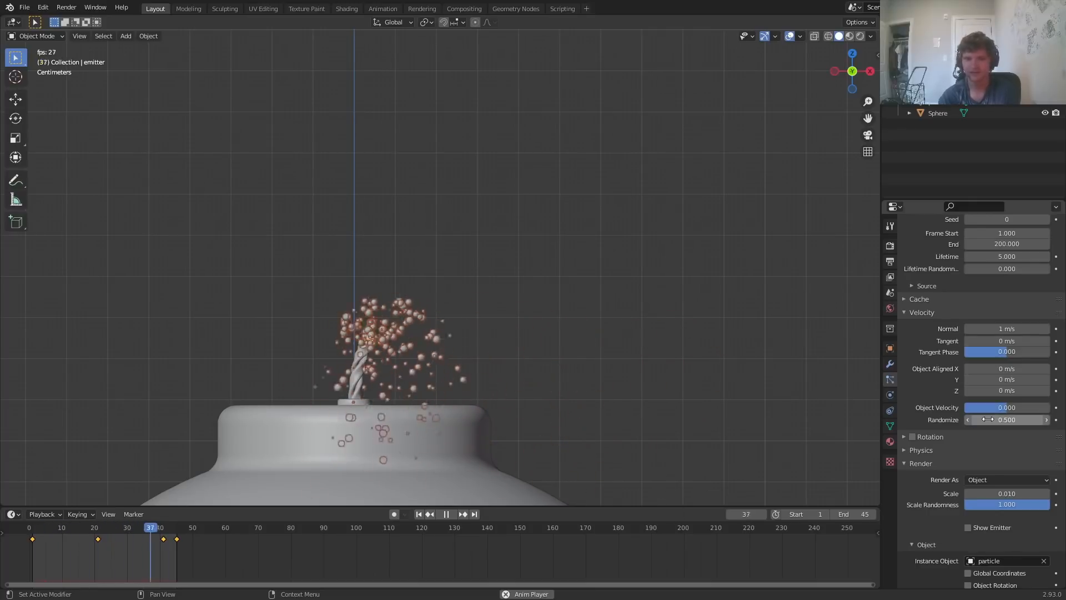
left_click(988, 420)
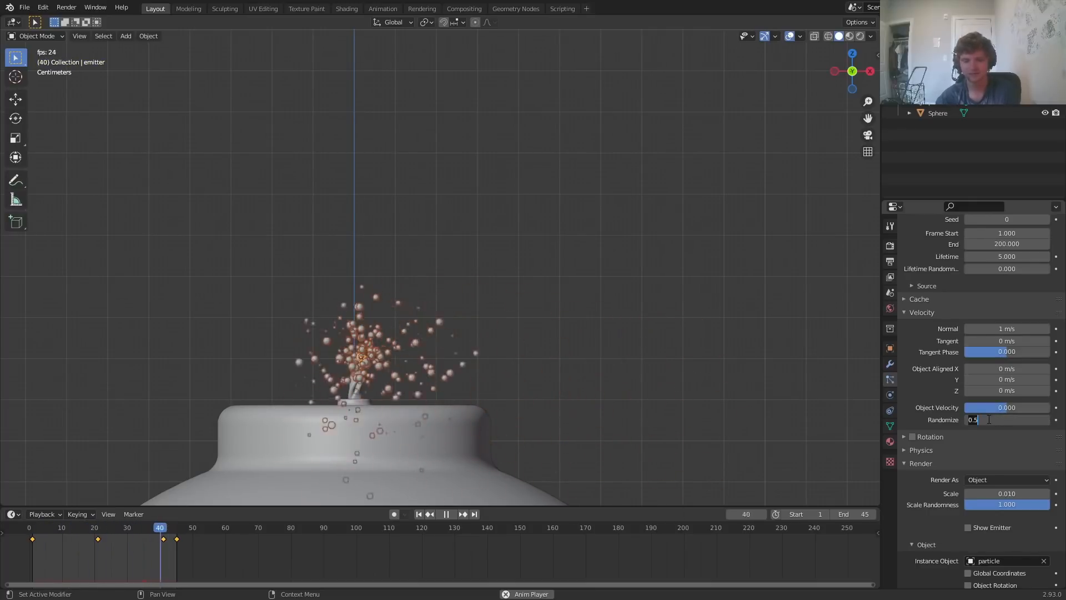
type("0.8")
key("Return")
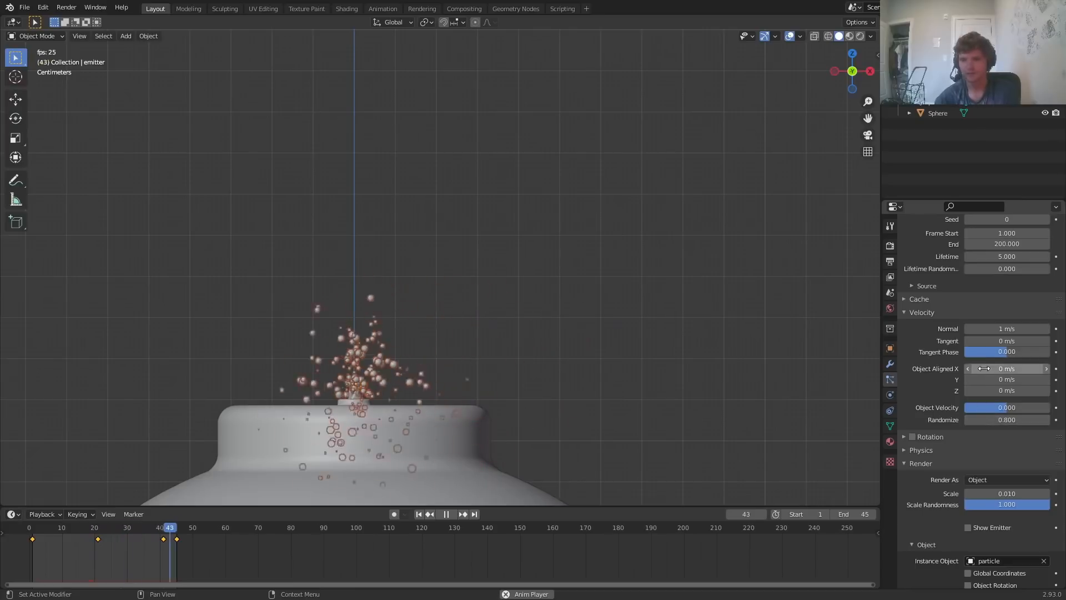
Set the emitter particles' Normal velocity to 1.5 m/s and pause the playback to inspect the sparks
left_click(983, 329)
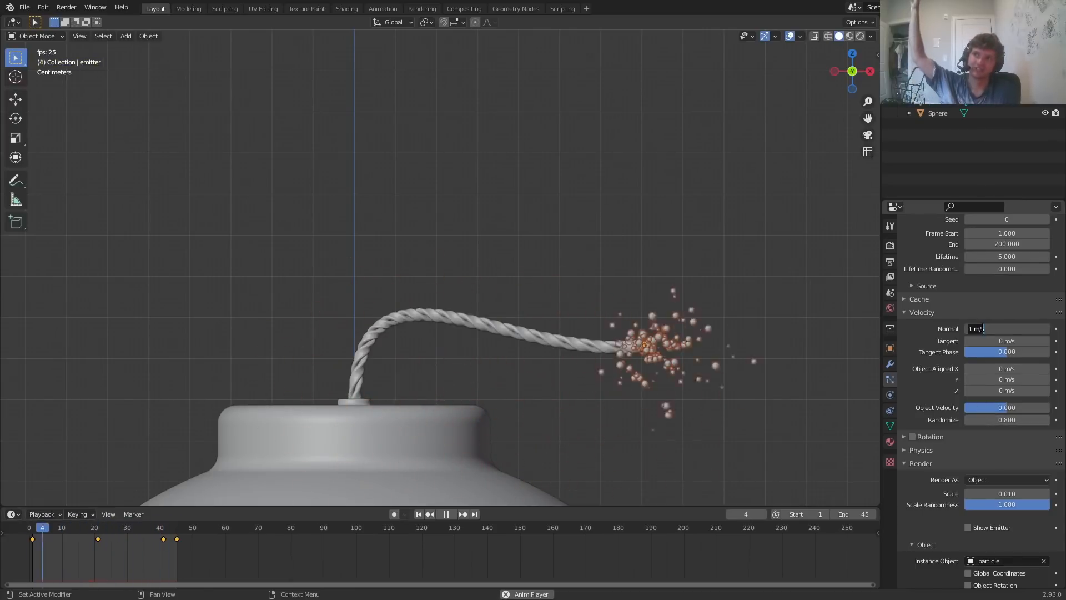
type("1.5")
key("Return")
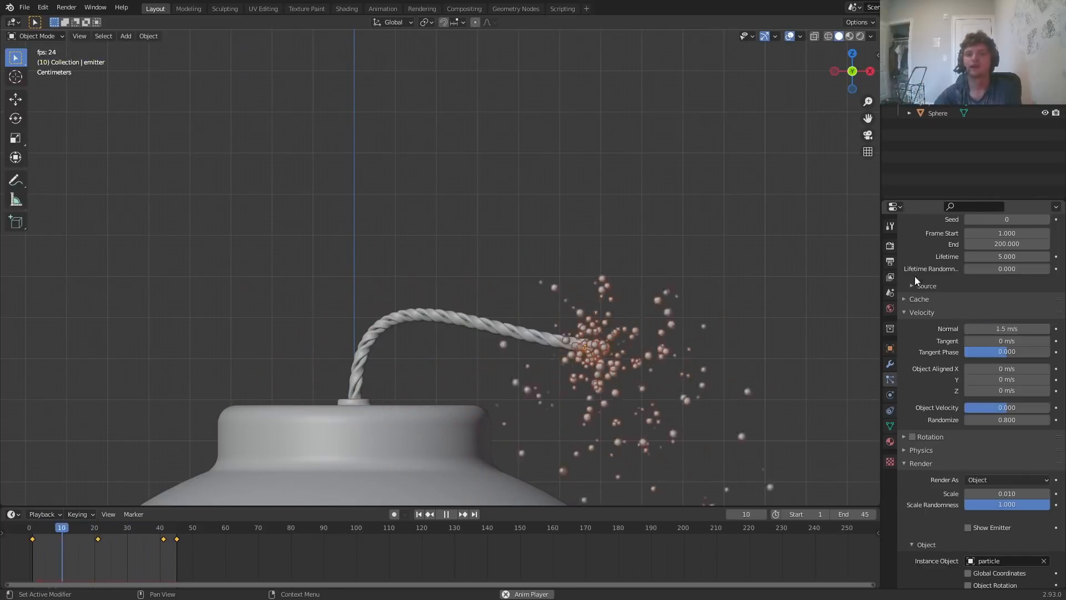
scroll(678, 250, "down", 8)
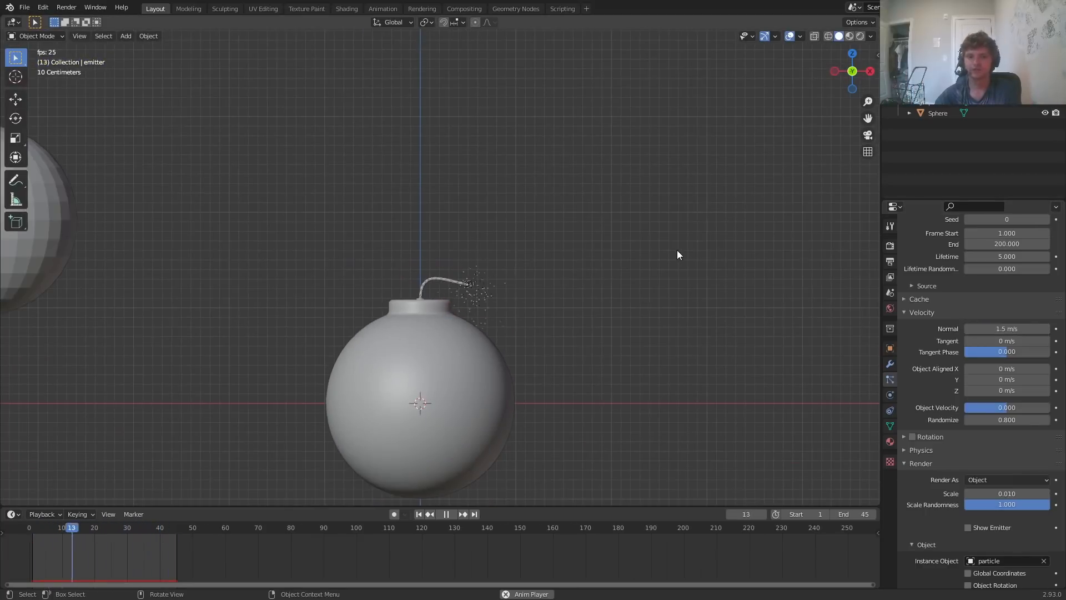
scroll(565, 288, "up", 6)
key("space")
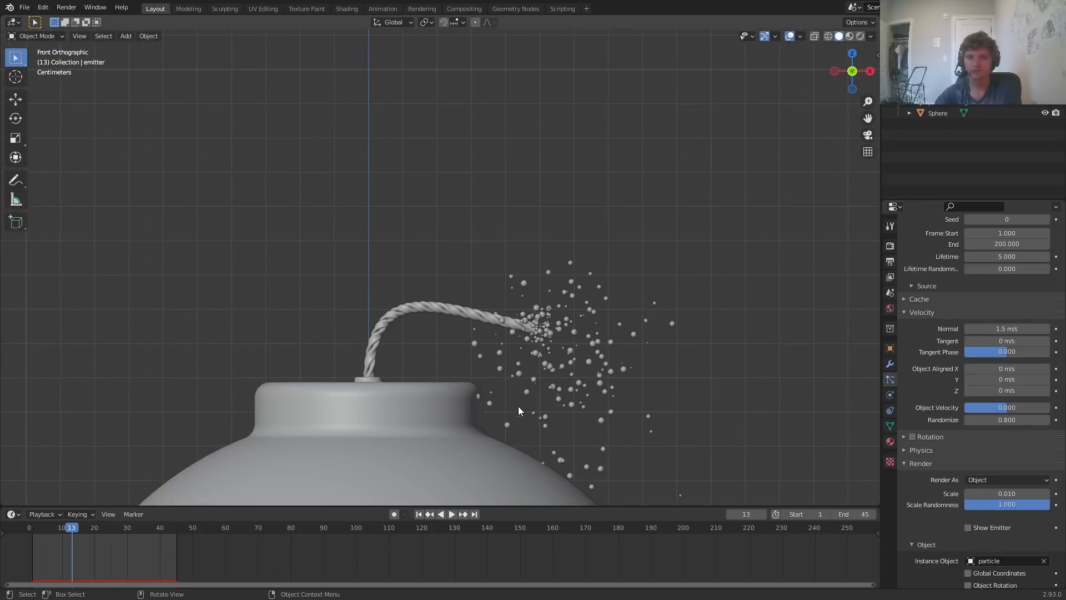
Enable Collision physics on the bomb body
middle_click_drag(507, 441, 463, 355, "shift")
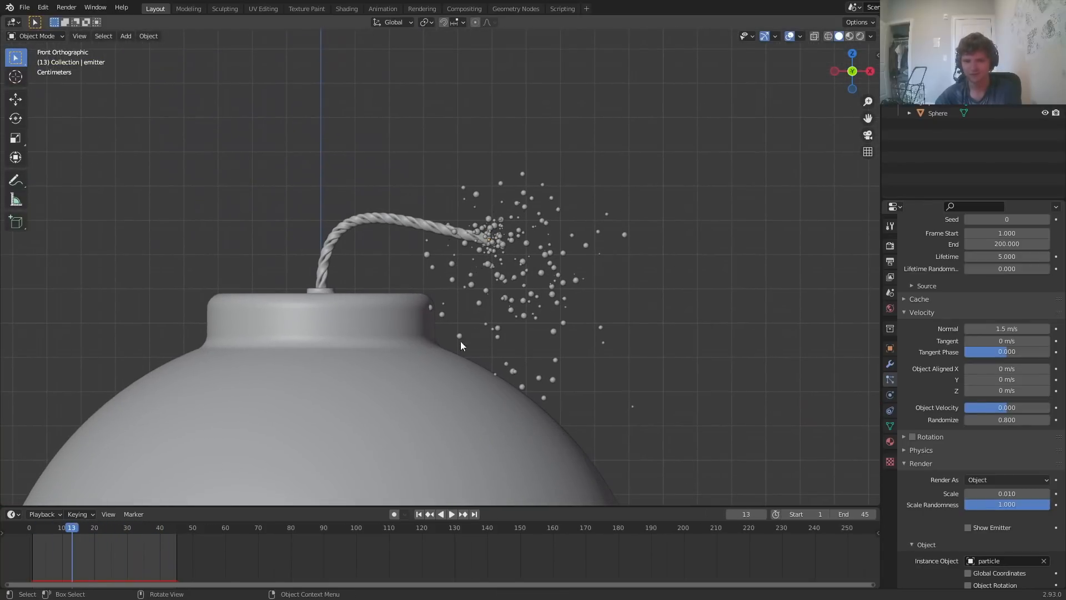
scroll(431, 354, "up", 2)
left_click(342, 368)
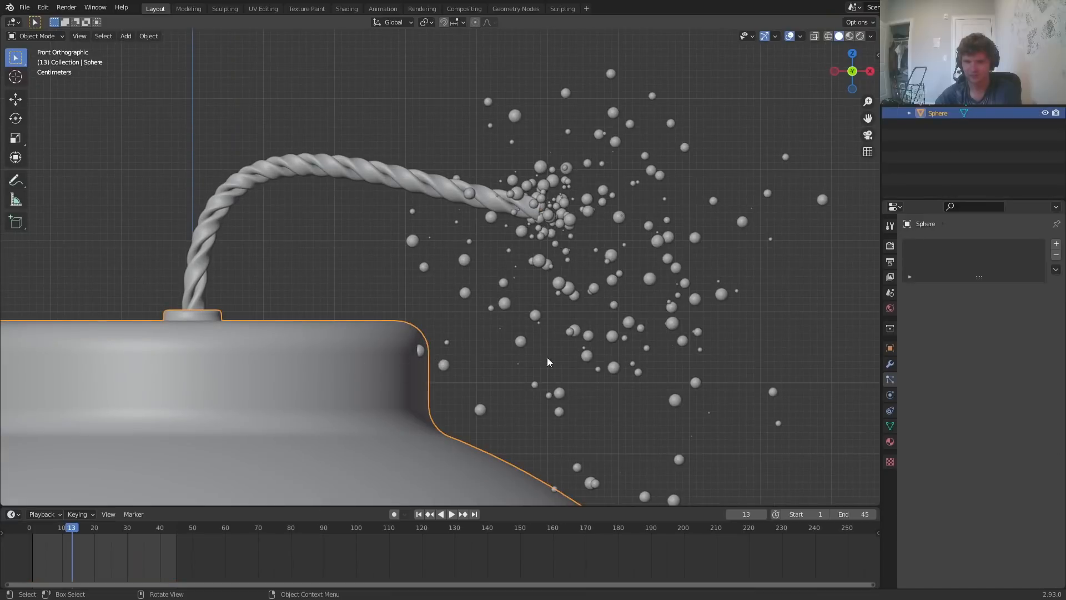
left_click(890, 395)
left_click(944, 256)
scroll(752, 290, "down", 5)
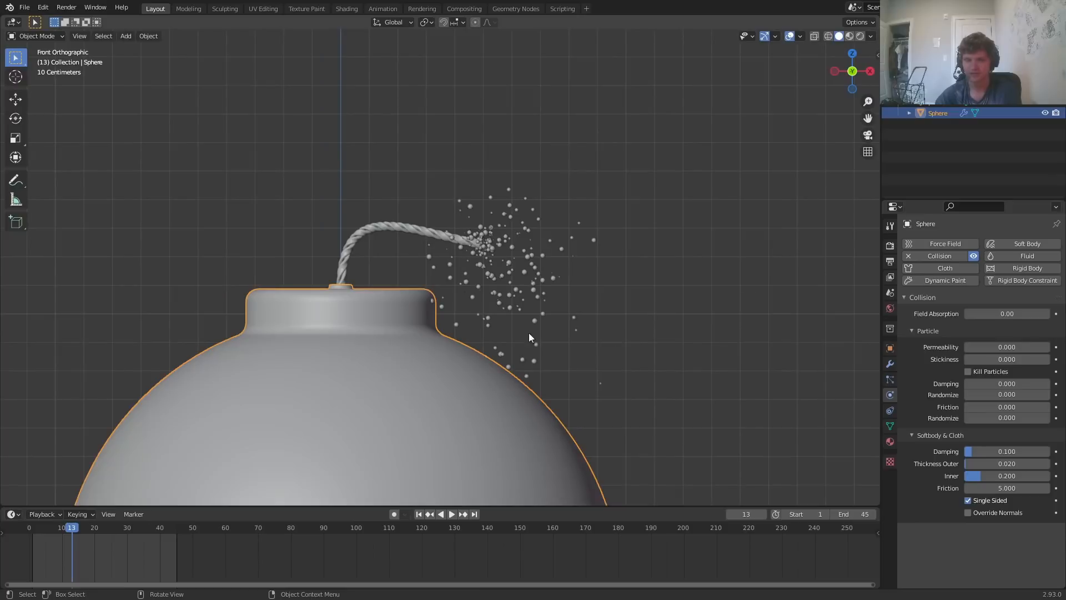
Replay the animation to check the sparks against the bomb body, select the emitter, and stop at frame 30
key("space")
scroll(474, 318, "down", 4)
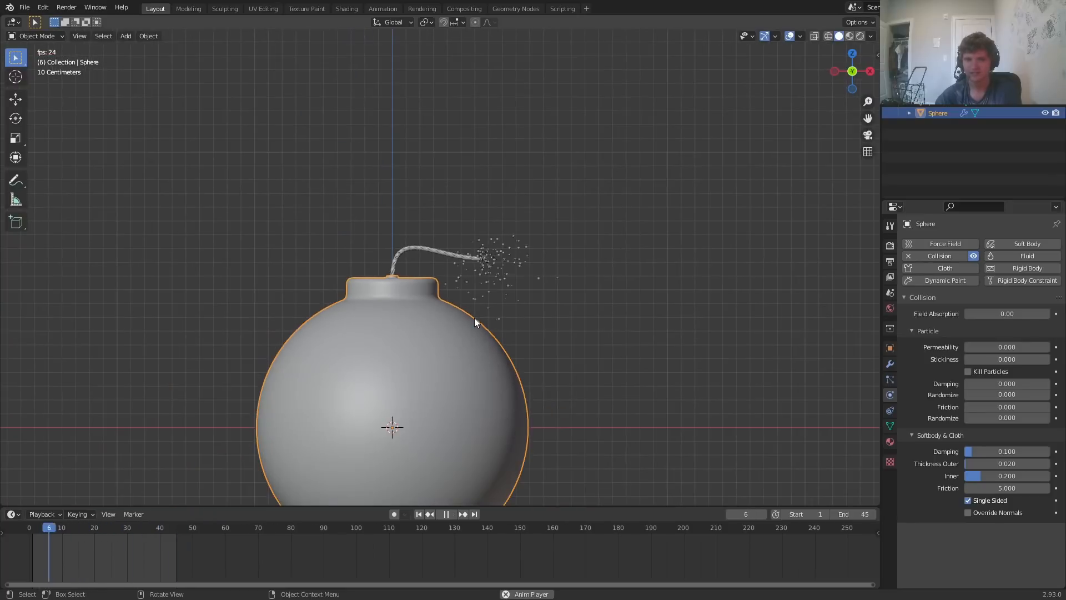
scroll(462, 294, "up", 5)
left_click(432, 247)
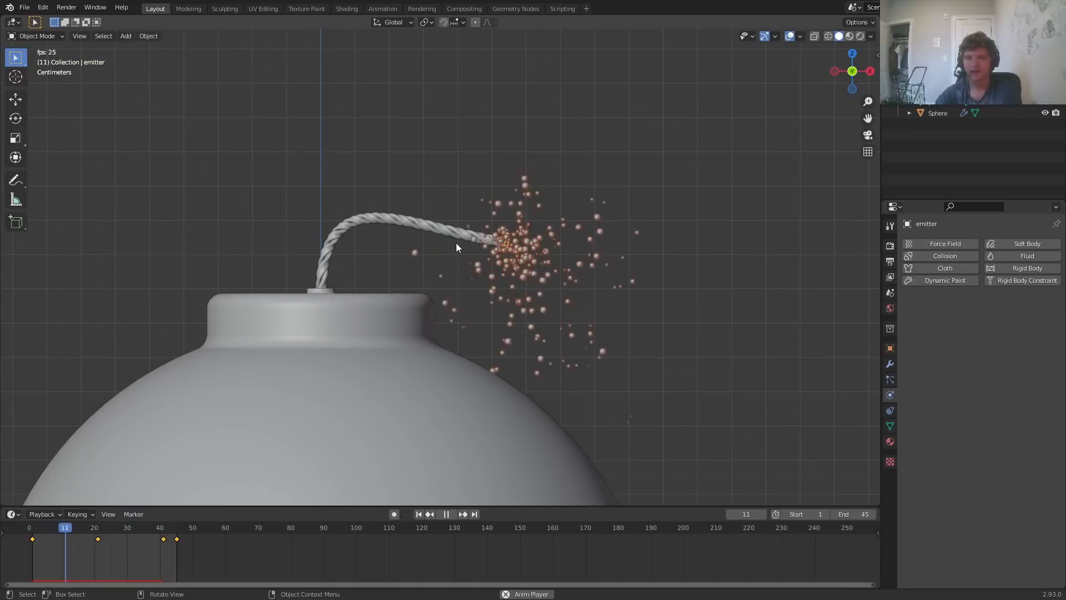
key("space")
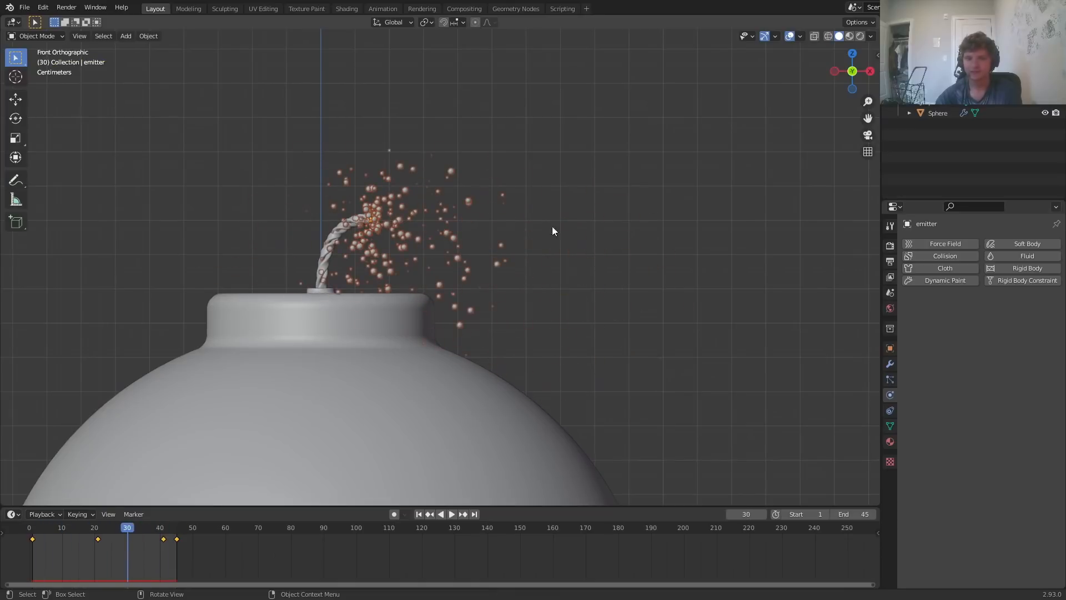
Show the scene rendered through the camera and lock the camera to the view
left_click(860, 36)
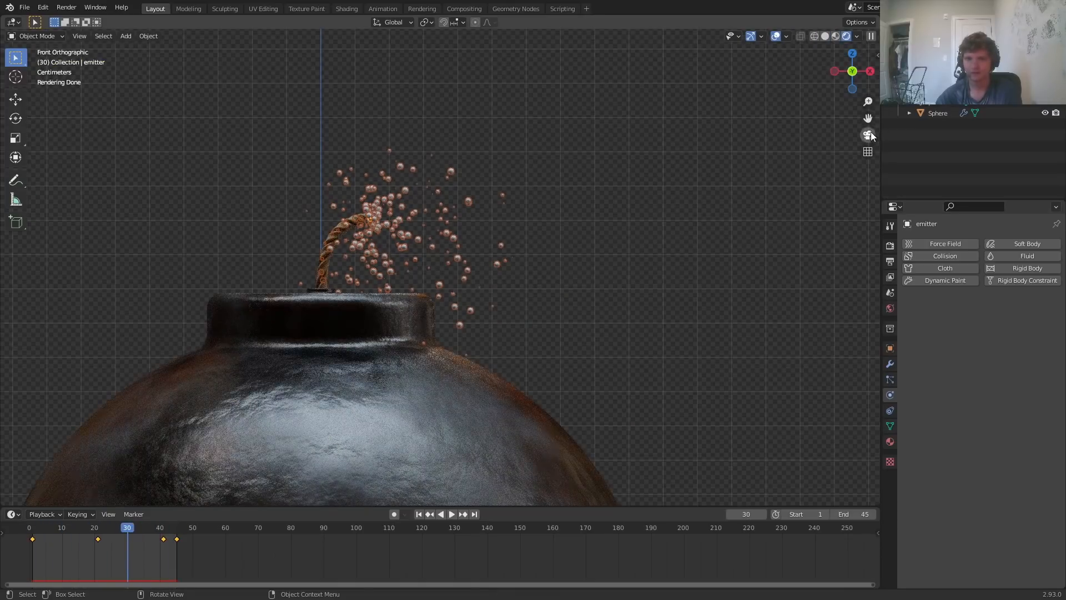
left_click(869, 135)
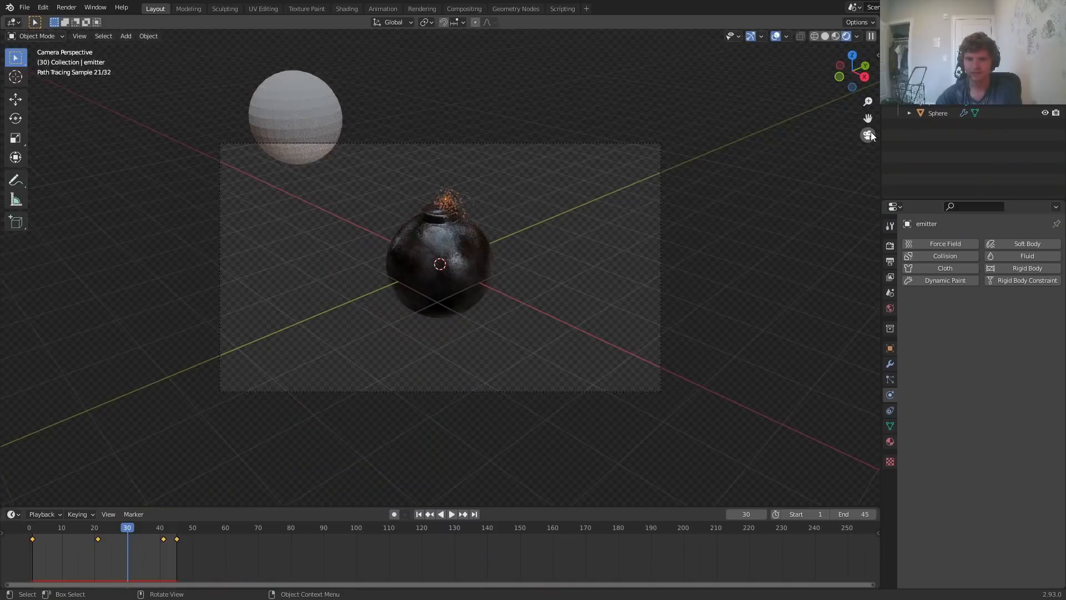
left_click(665, 264)
key("n")
left_click(873, 103)
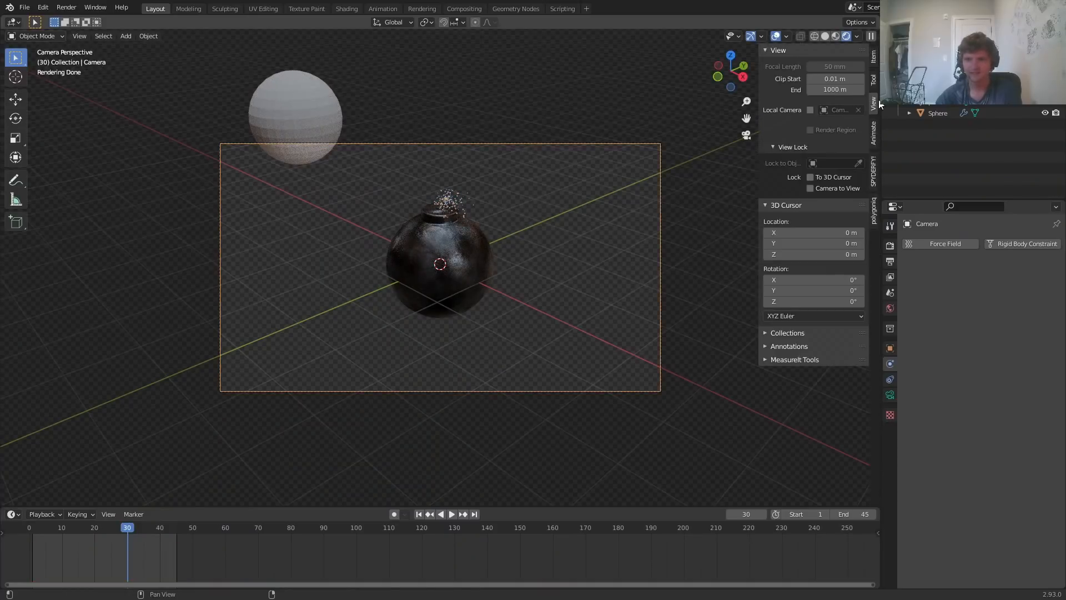
left_click(810, 188)
Reframe the camera closer to the bomb from a lower, more frontal angle and release the Camera to View lock
middle_click_drag(738, 211, 671, 229)
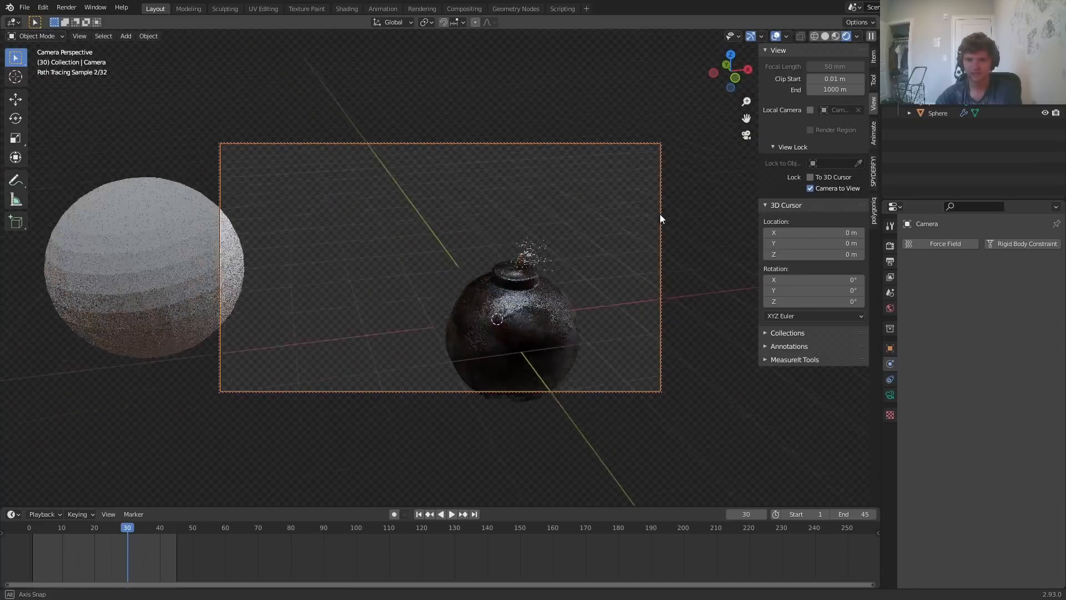
scroll(604, 245, "up", 4)
middle_click_drag(551, 245, 514, 245, "shift")
scroll(513, 243, "down", 2)
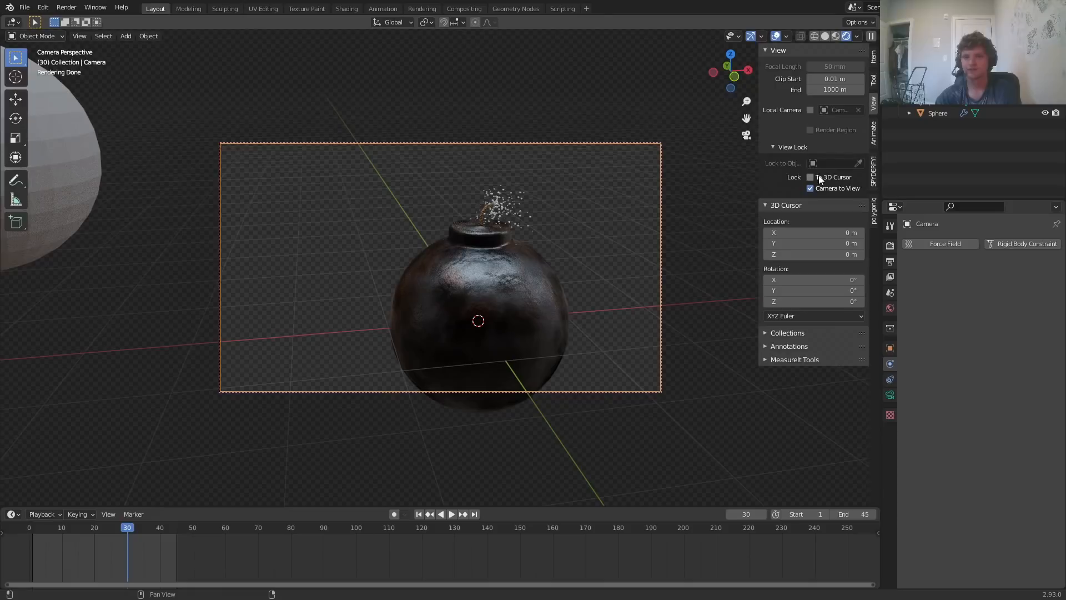
scroll(558, 215, "up", 5)
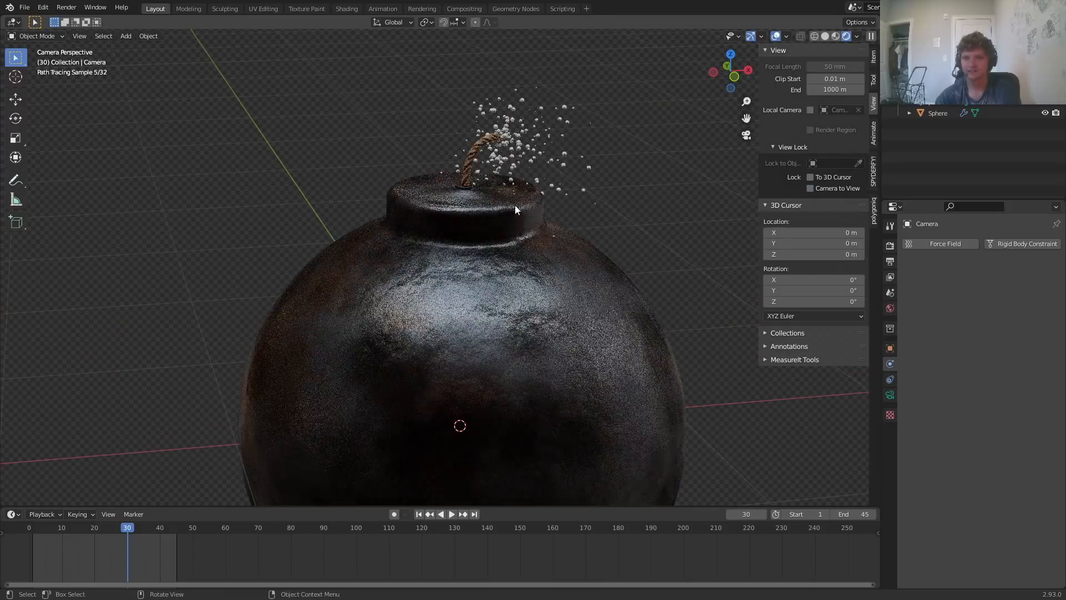
Enable Motion Blur in the scene's render settings and show its options
left_click(890, 247)
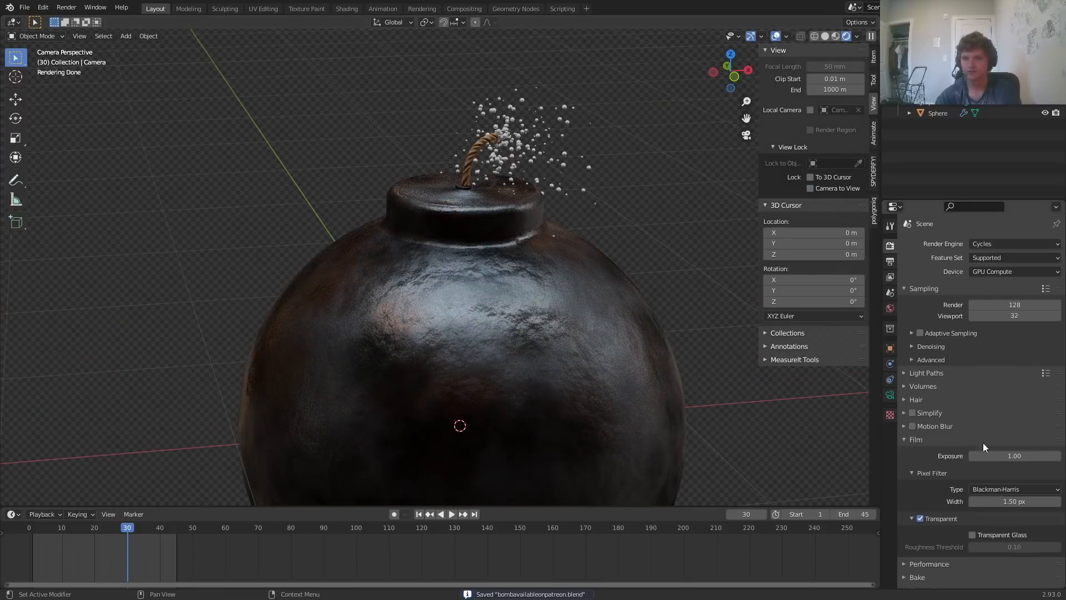
left_click(912, 427)
left_click(942, 437)
left_click(948, 427)
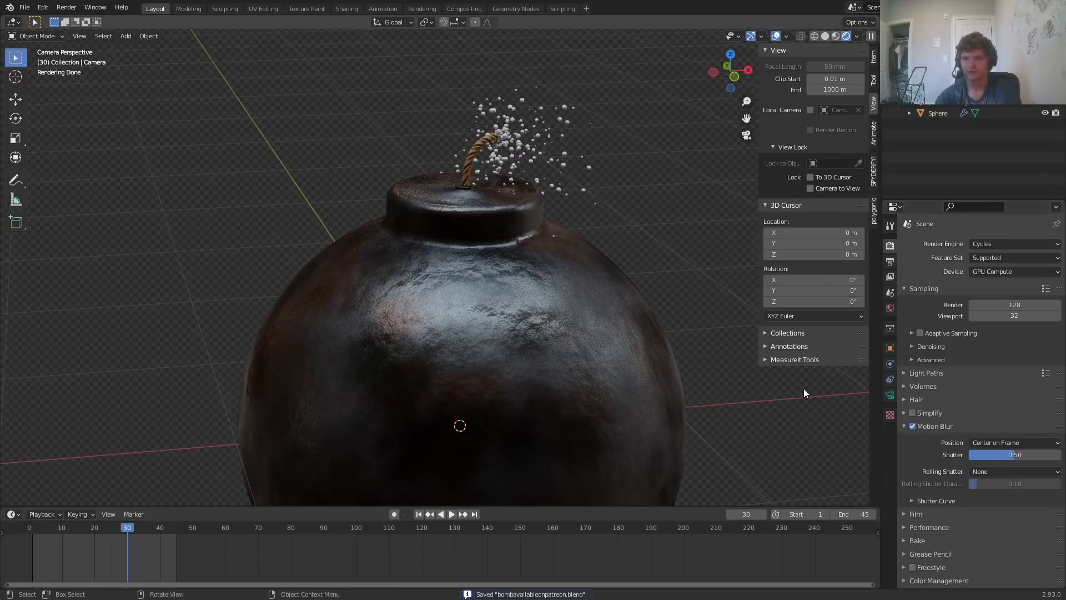
Render frame 30 and examine the motion blur on the sparks around the fuse tip
key("F12")
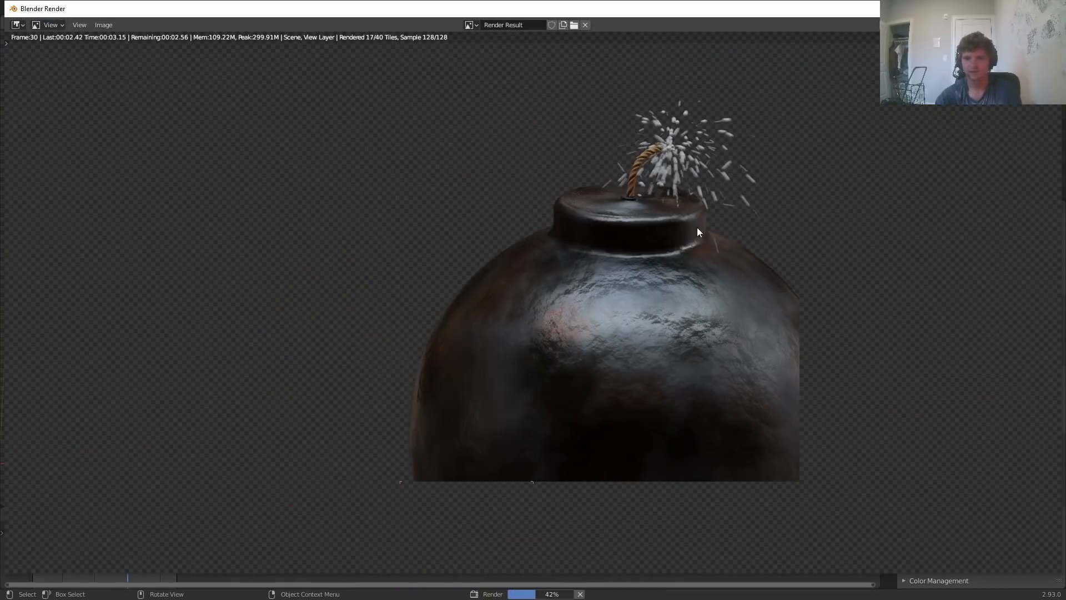
scroll(713, 152, "up", 3)
middle_click_drag(681, 165, 468, 311)
scroll(655, 167, "up", 2)
middle_click_drag(664, 139, 573, 258)
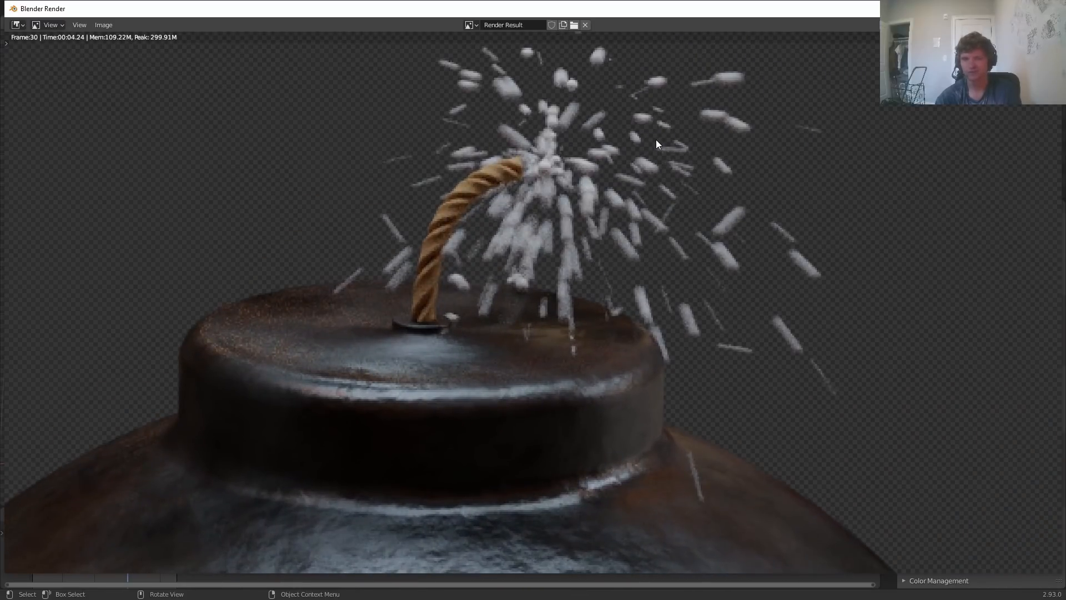
scroll(656, 143, "down", 4)
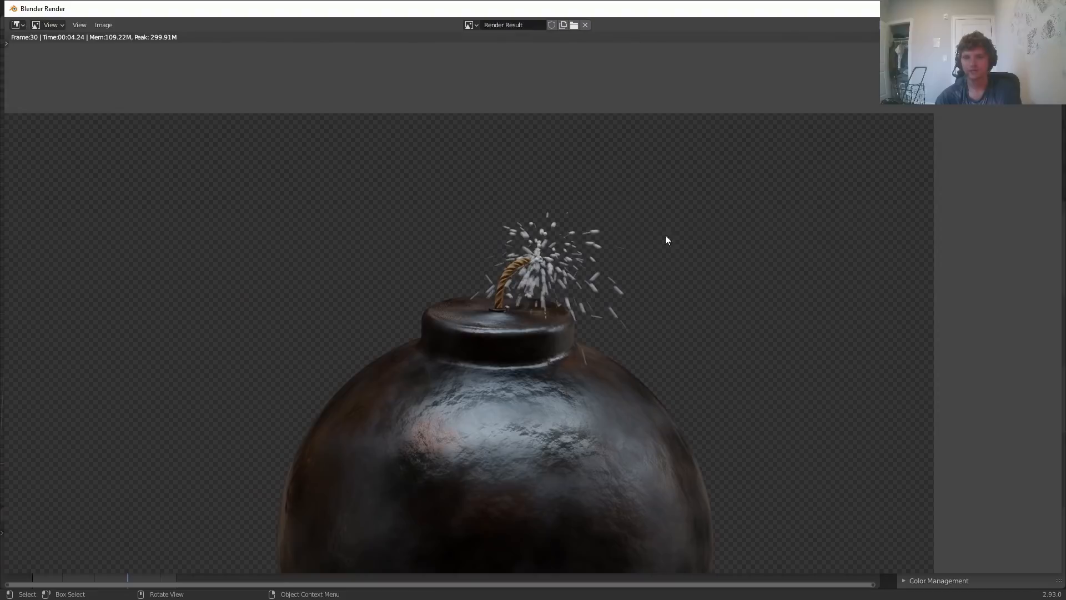
Set the motion blur shutter to 1.00 and render frame 30 again to compare the spark streaks
left_click(1048, 9)
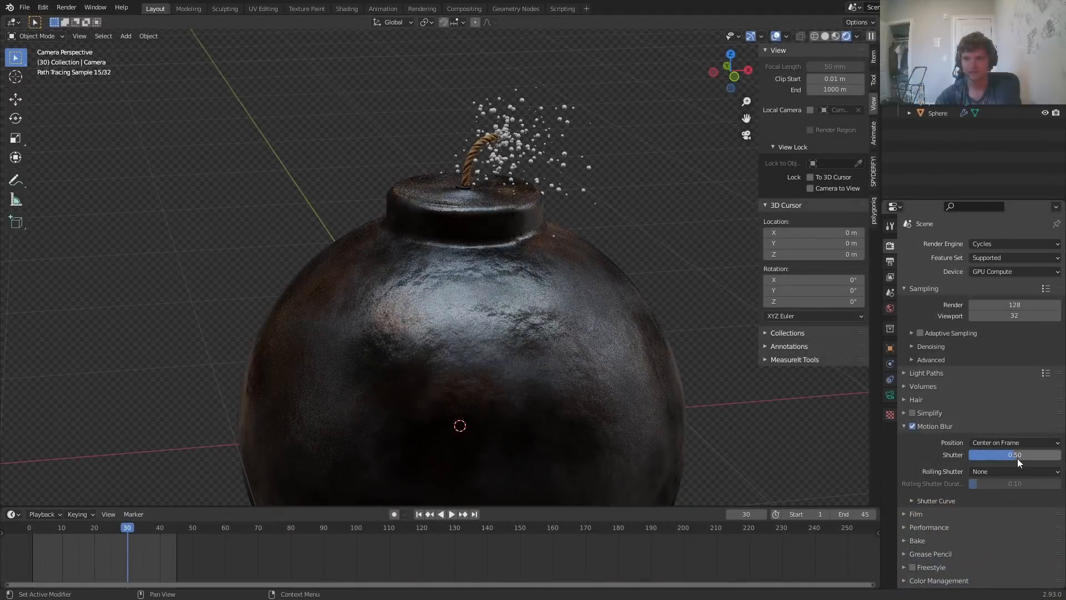
key("F12")
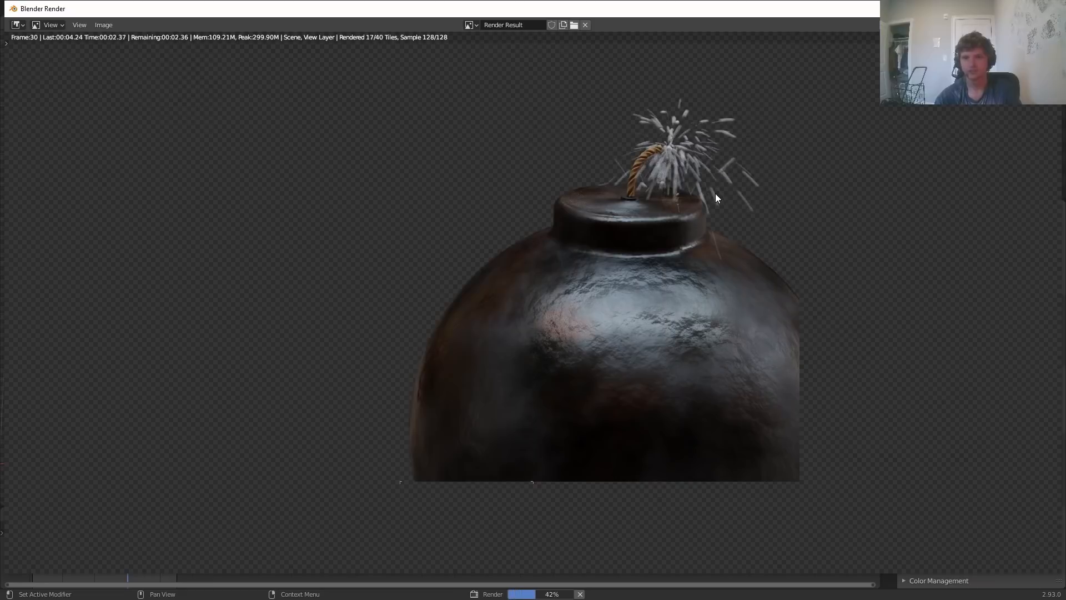
scroll(715, 198, "down", 3)
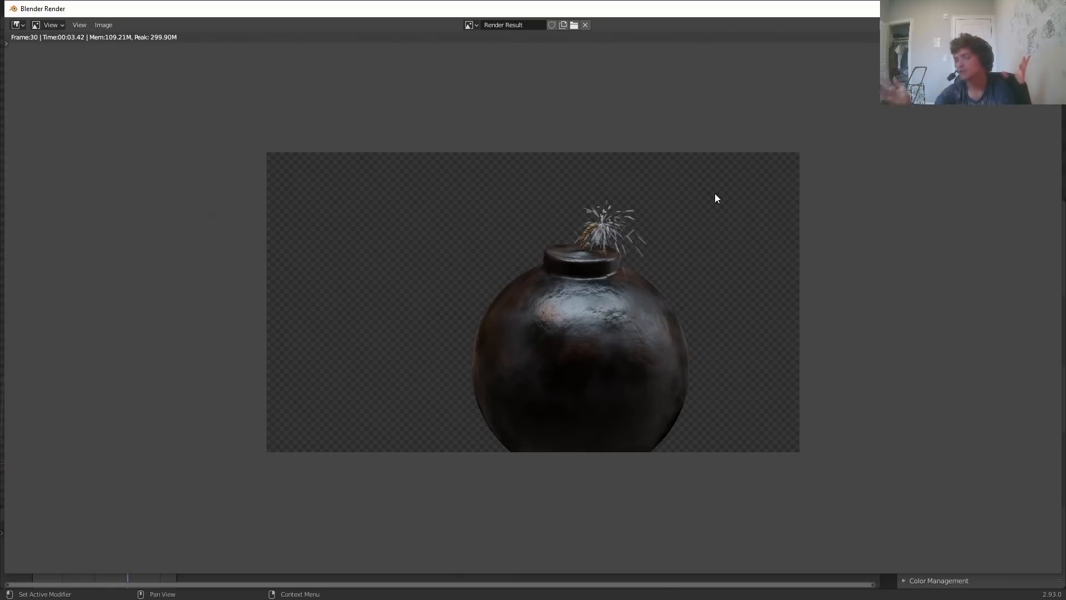
scroll(711, 188, "up", 5)
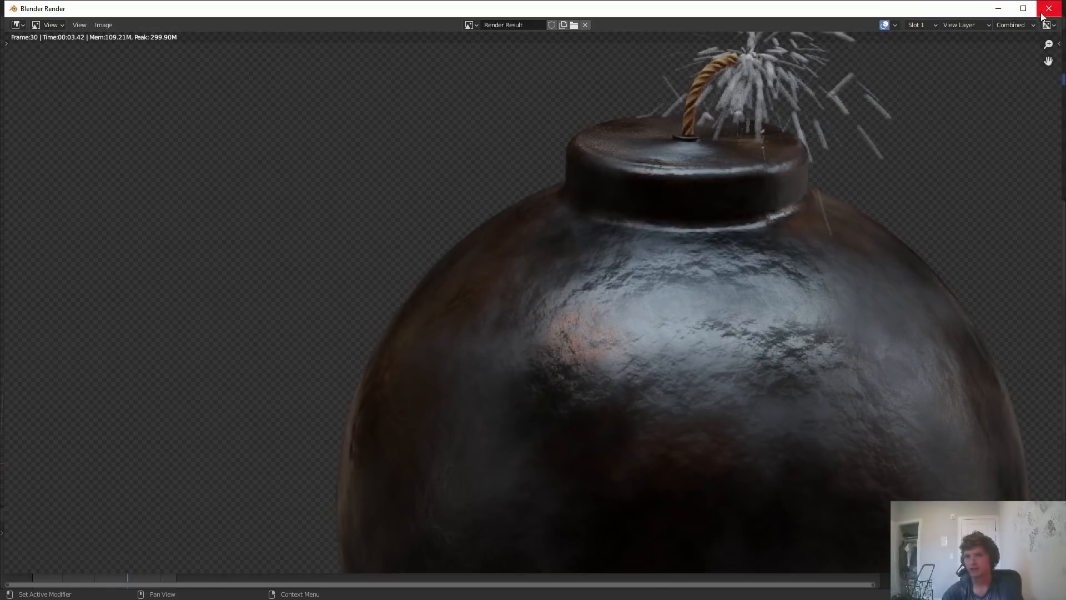
left_click(1048, 9)
Switch to the Shading workspace, look through the camera, and select the low-poly particle sphere beside the bomb
key("KP_0")
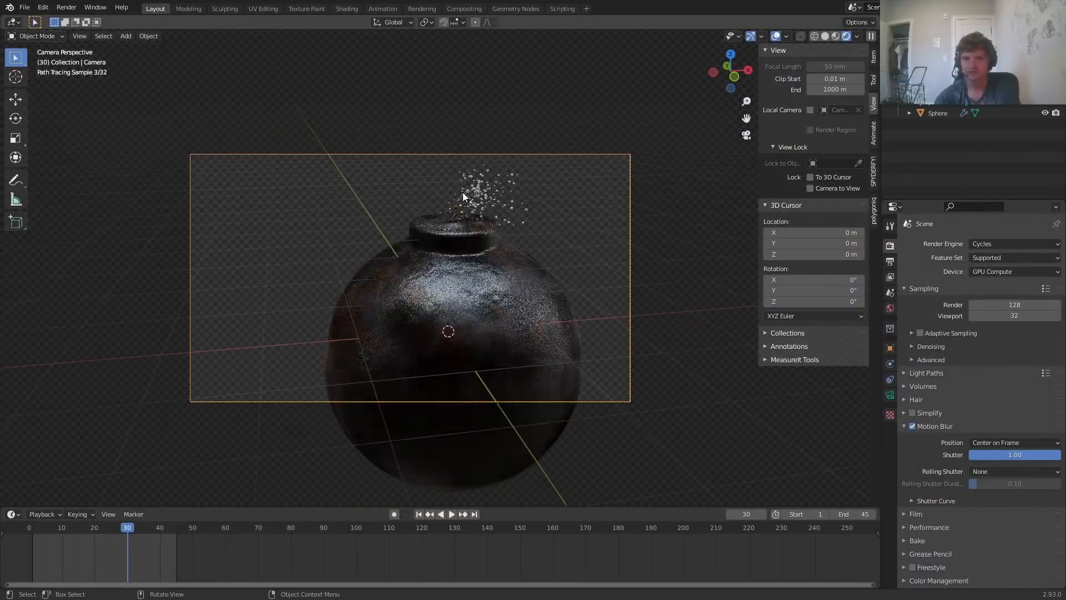
left_click(347, 8)
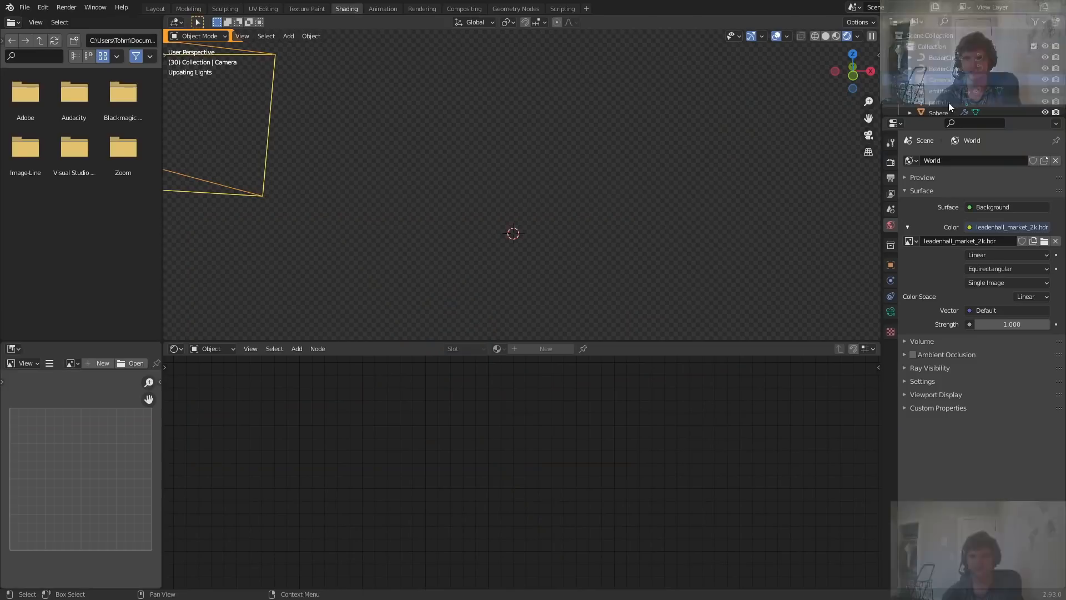
left_click(868, 135)
left_click(275, 139)
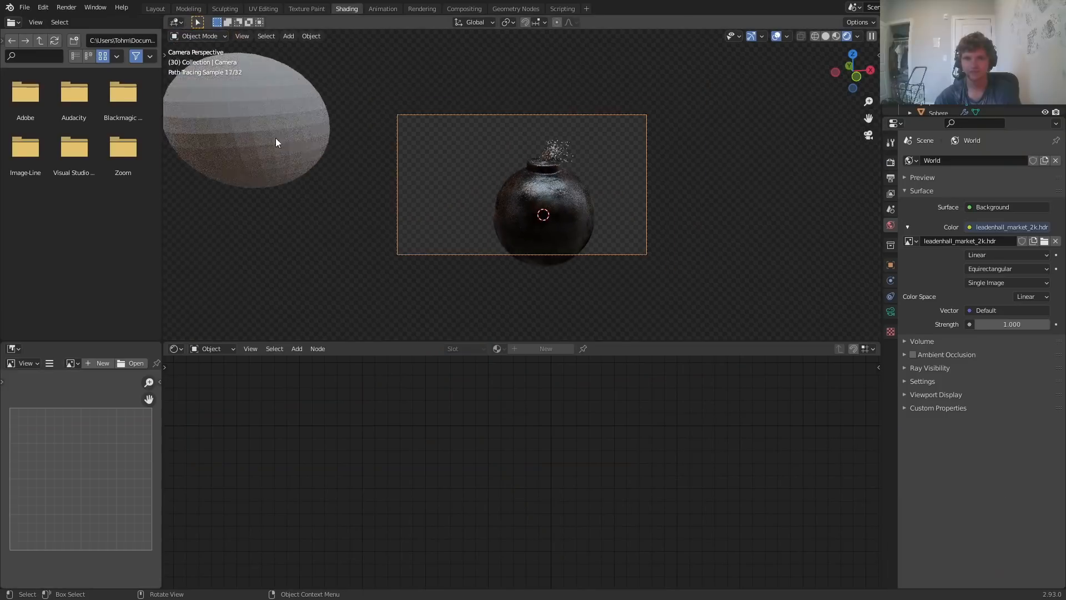
scroll(612, 162, "up", 10)
middle_click_drag(611, 161, 450, 297, "shift")
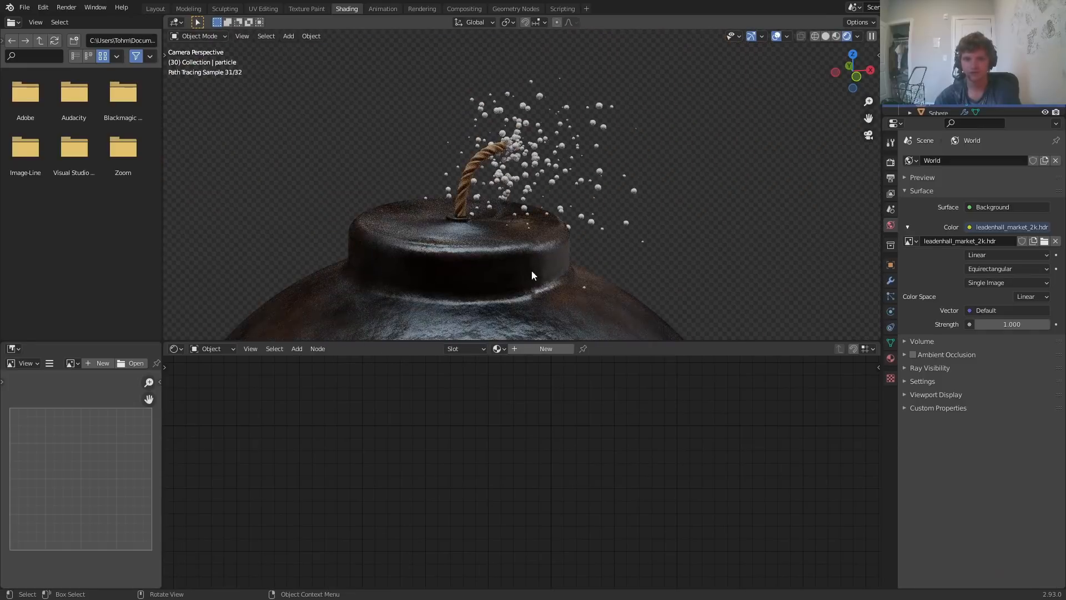
Create a new material for the particle sphere and delete its Principled BSDF node
scroll(533, 277, "up", 3)
left_click(545, 348)
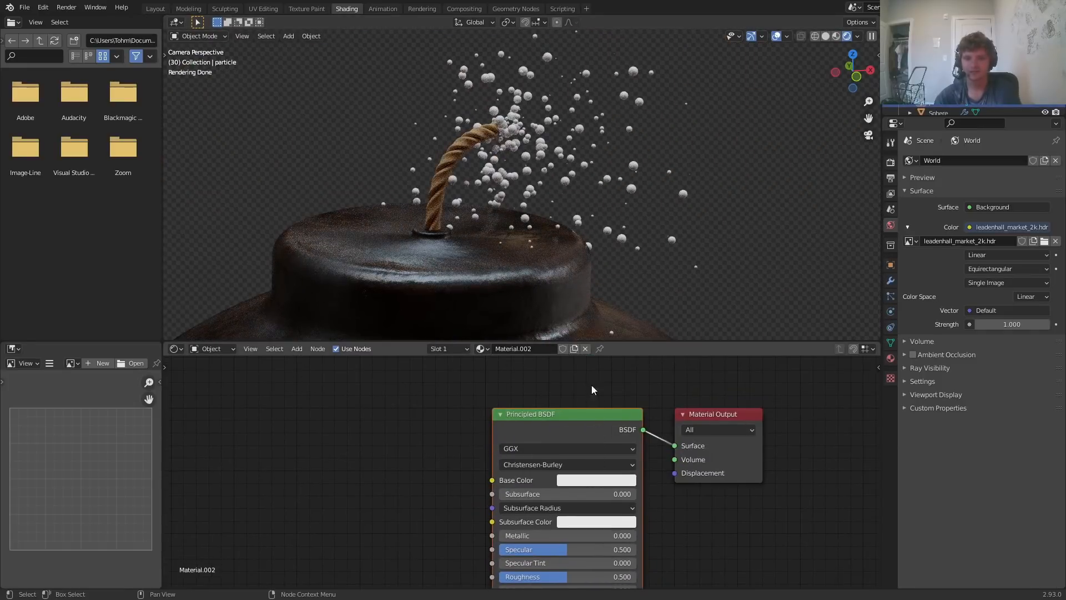
key("x")
scroll(566, 388, "down", 2)
scroll(427, 208, "down", 5)
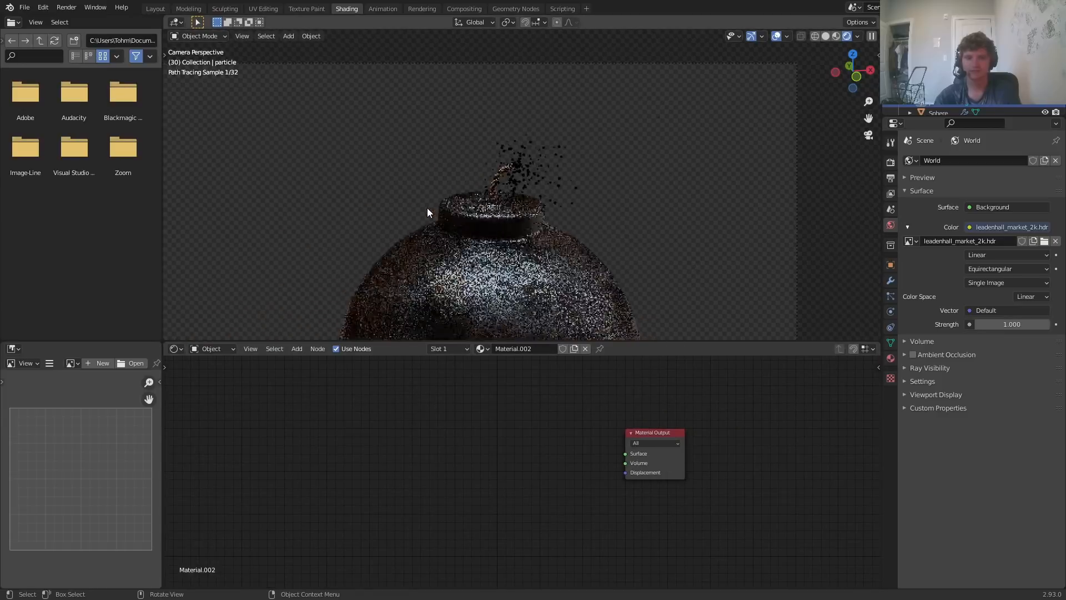
scroll(533, 204, "up", 6)
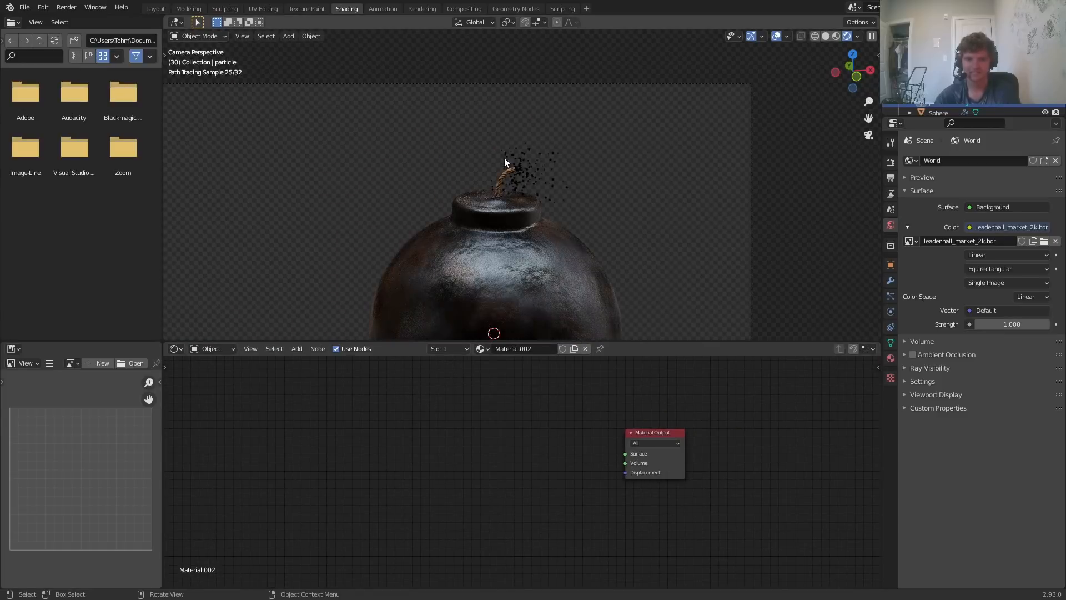
Add an Emission node and connect it to the Material Output's Surface input
key("shift+a")
left_click(546, 425)
type("em")
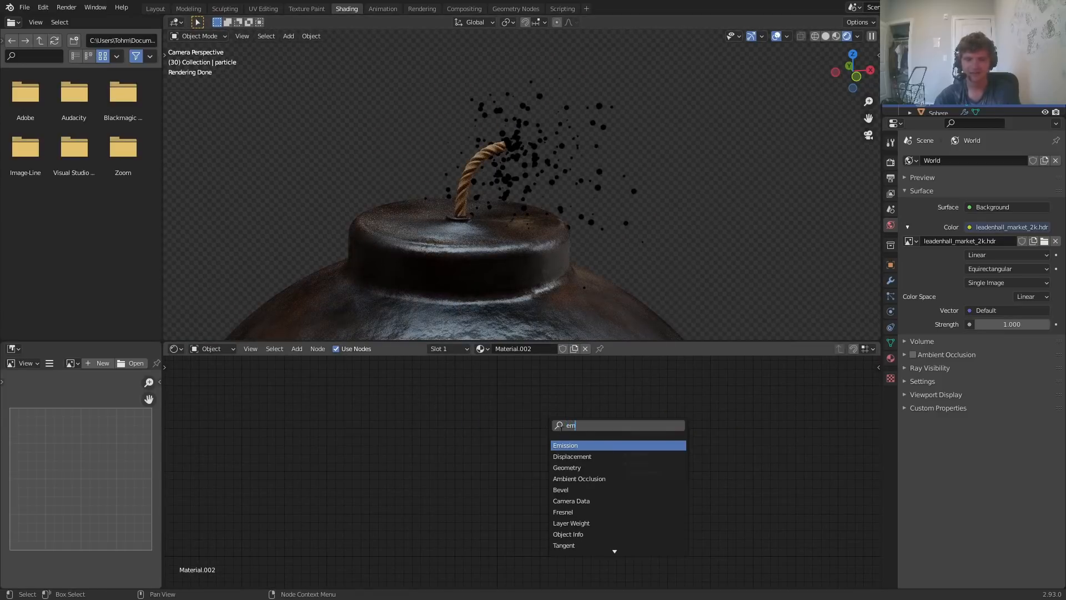
left_click(561, 444)
left_click(561, 444)
left_click_drag(561, 443, 627, 454)
scroll(530, 450, "up", 2)
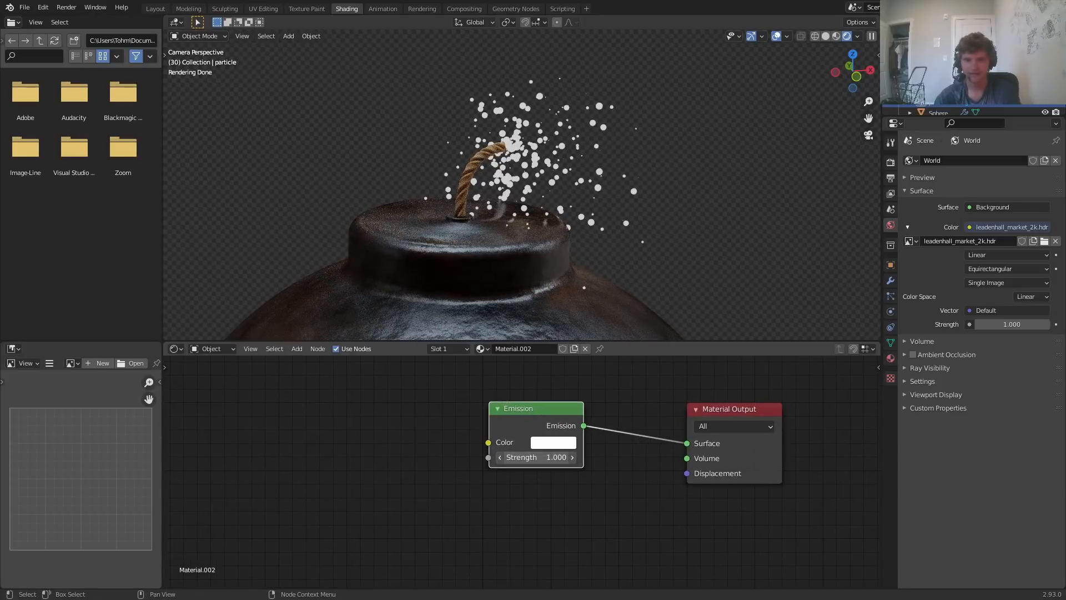
Try an Emission strength of 25 and examine the glow on the sparks and fuse up close
left_click_drag(531, 457, 558, 457)
scroll(521, 190, "down", 4)
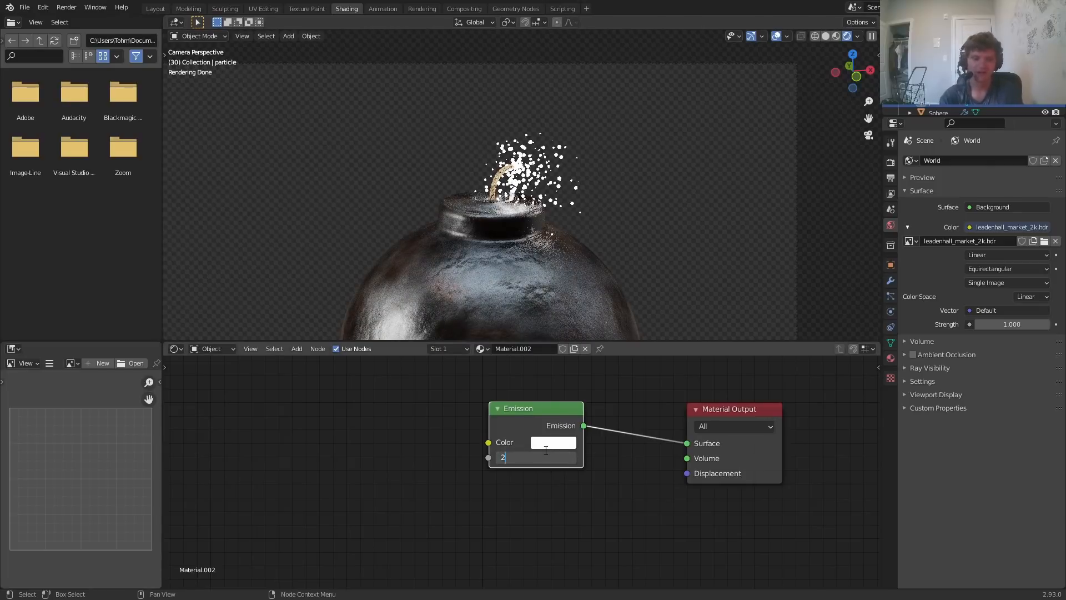
type("5")
key("Return")
scroll(578, 201, "up", 3)
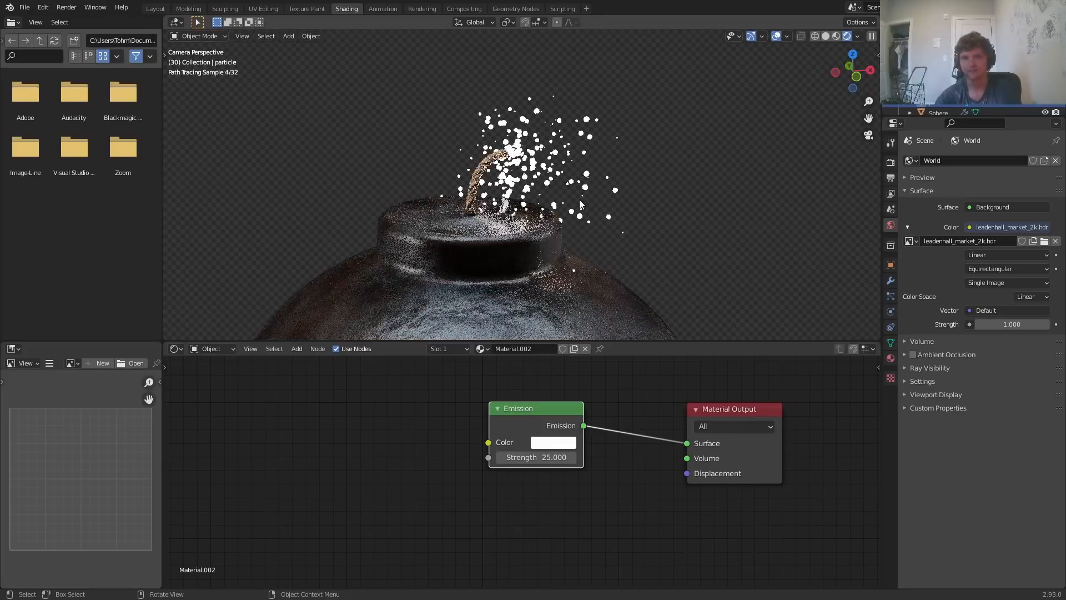
scroll(580, 204, "up", 4)
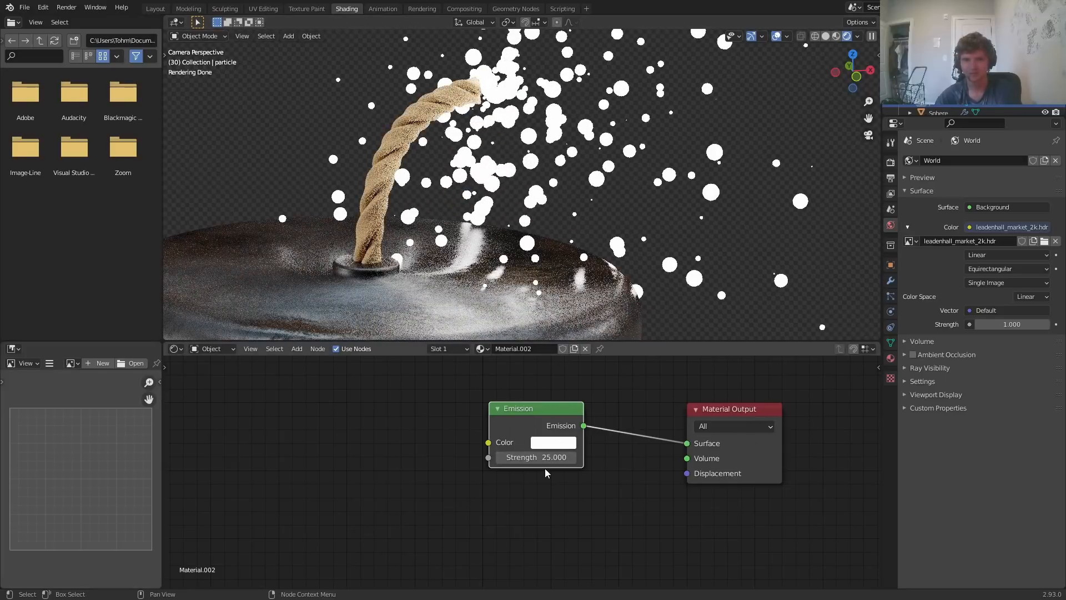
Compare the sparks at an Emission strength of 1, and settle on a strength of 10
type("1")
key("Return")
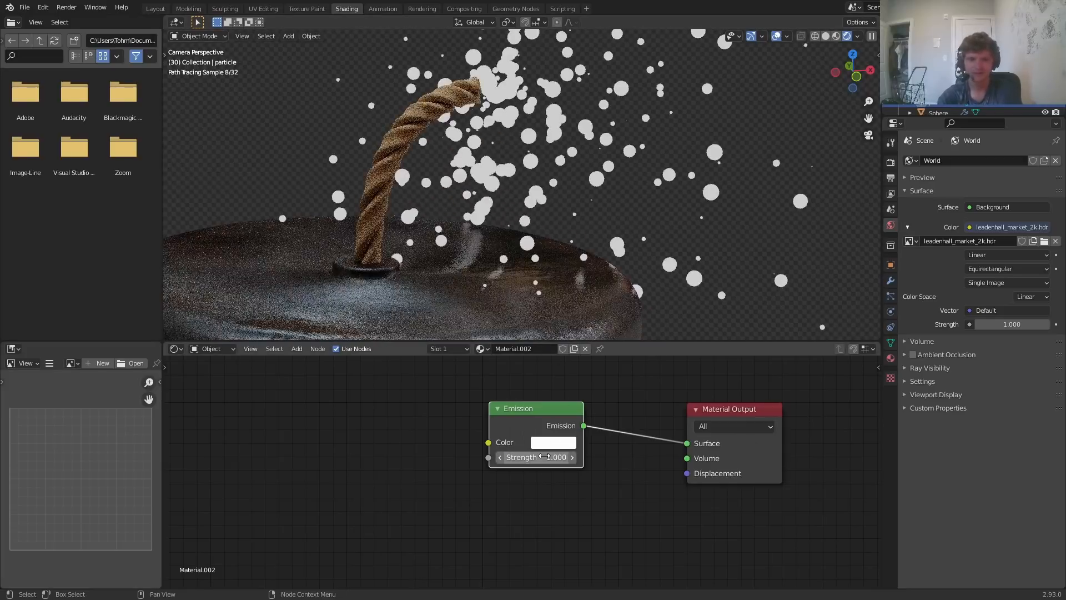
double_click(544, 456)
type("10")
key("Return")
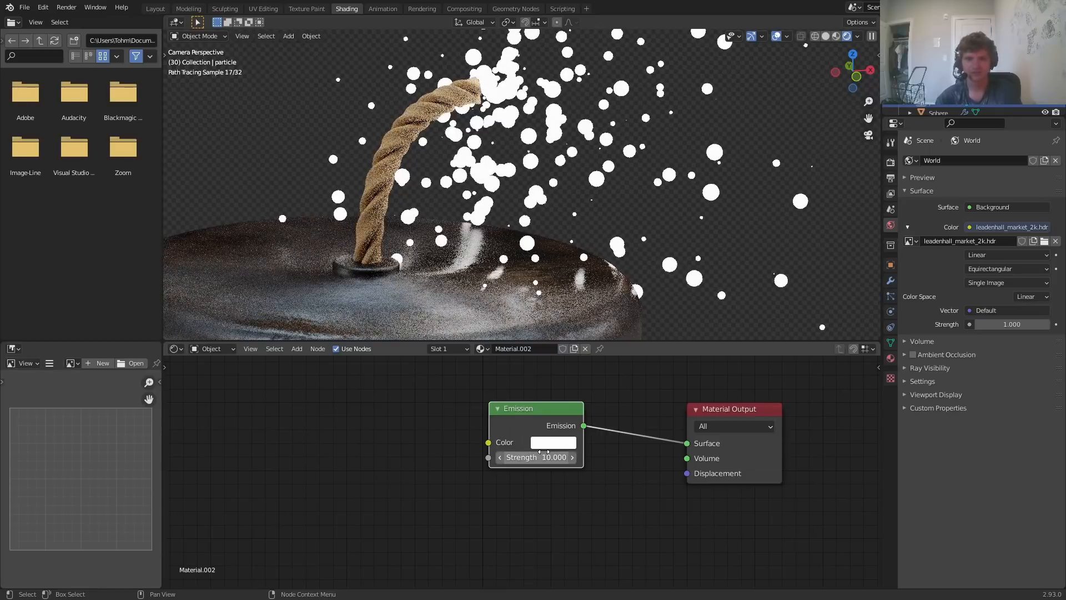
scroll(474, 153, "down", 4)
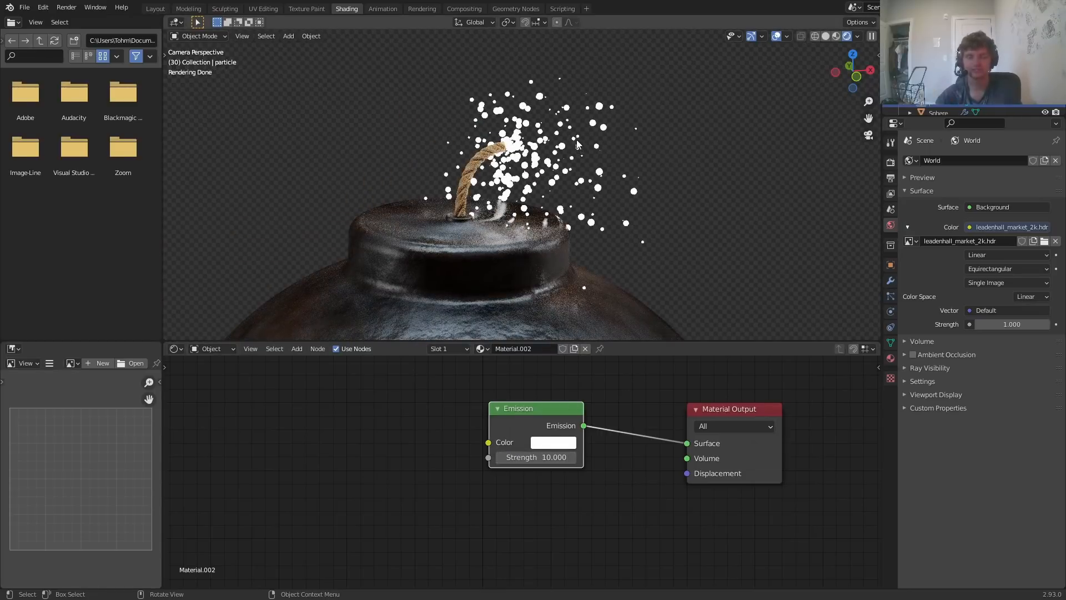
Add a Particle Info node before the Emission node in the spark material
scroll(558, 126, "down", 2)
middle_click_drag(356, 450, 428, 429)
key("shift+a")
left_click(427, 427)
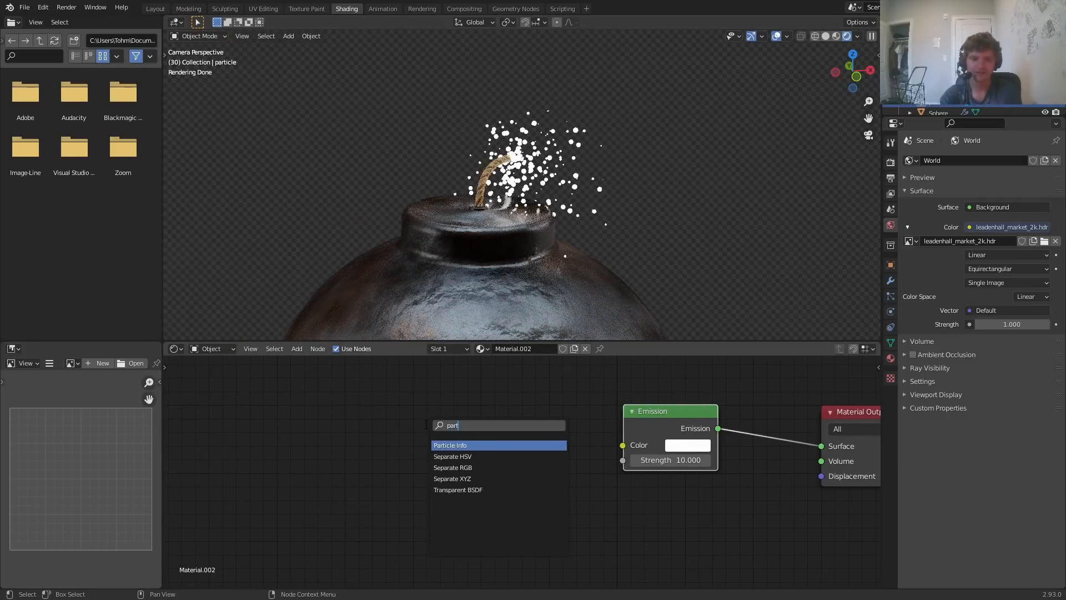
key("Return")
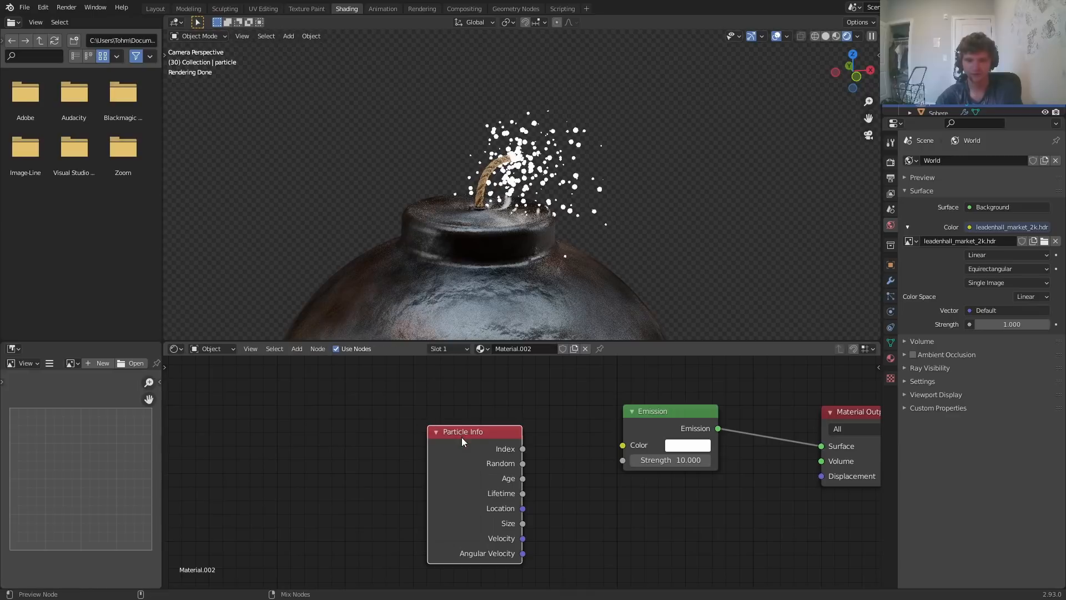
Preview the Particle Info node's outputs one after another on the sparks, ending on the Random output
left_click(461, 438, "ctrl+shift")
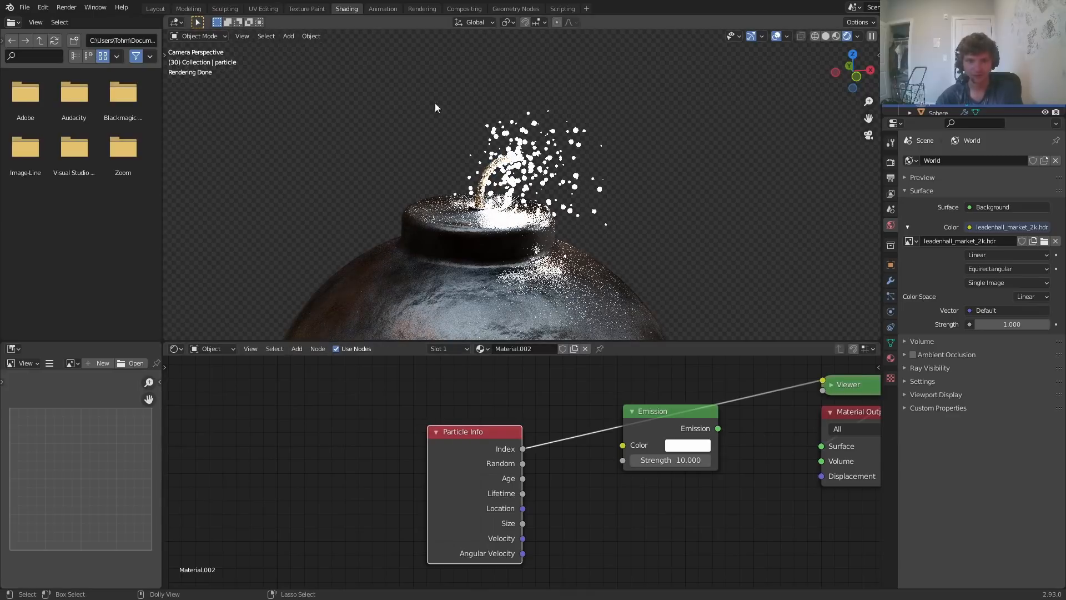
scroll(607, 140, "up", 4)
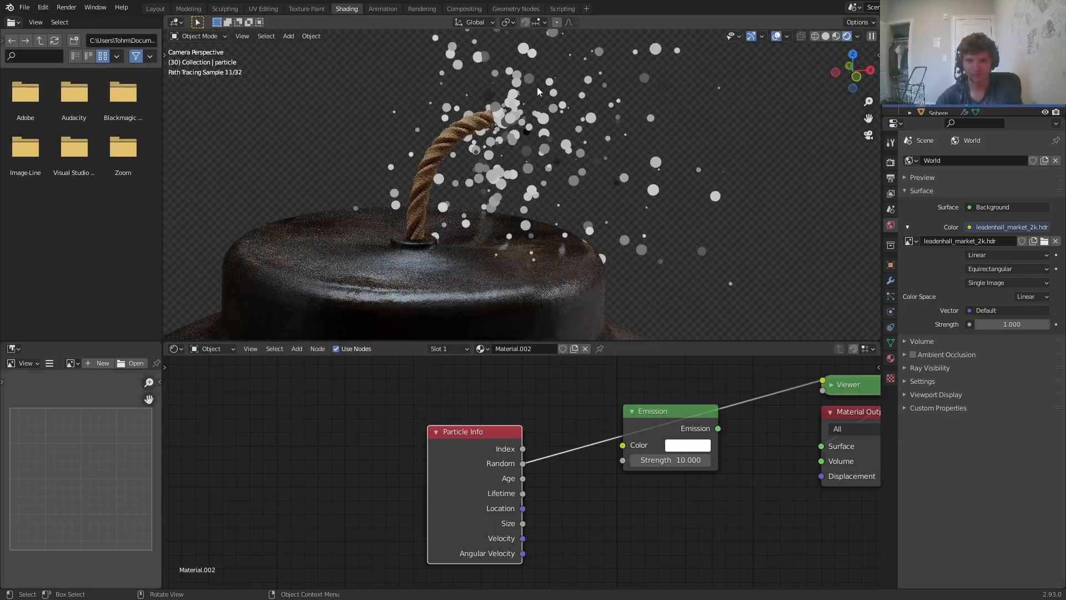
left_click(493, 473, "ctrl+shift")
left_click(491, 470, "ctrl+shift")
left_click(490, 471, "ctrl+shift")
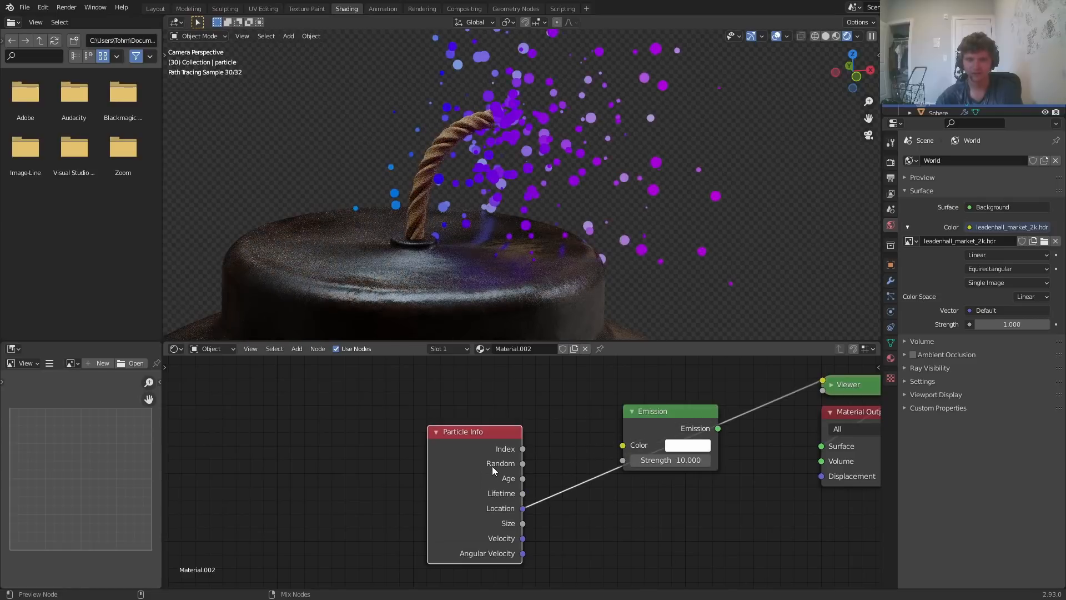
left_click(492, 464, "ctrl+shift")
left_click(493, 467, "ctrl+shift")
left_click(493, 468, "ctrl+shift")
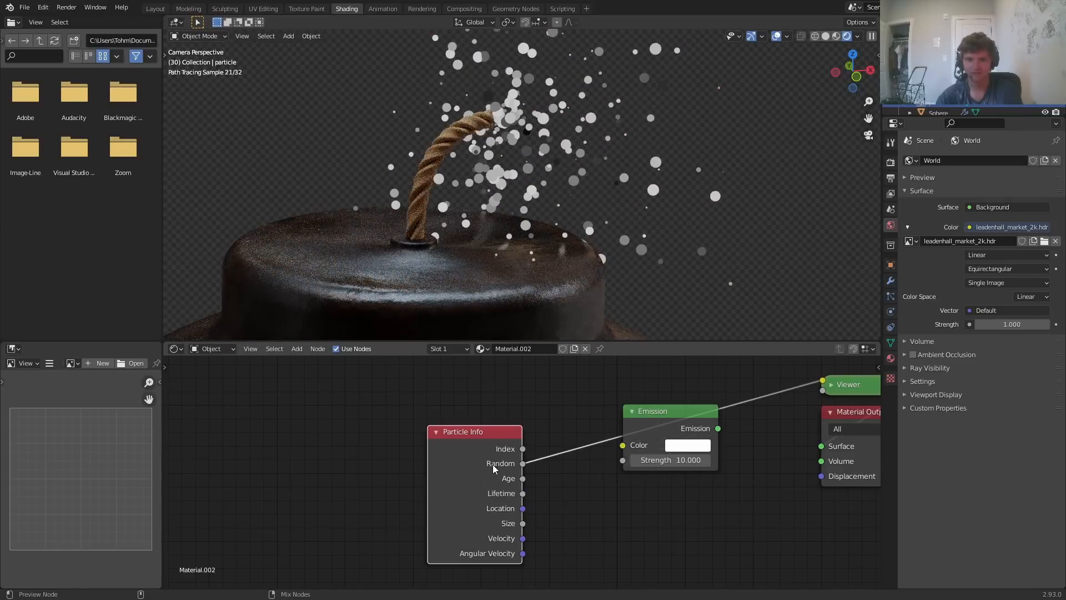
Move the Particle Info node farther from the Emission node and insert a MixRGB node on its Random link
left_click_drag(487, 460, 238, 457)
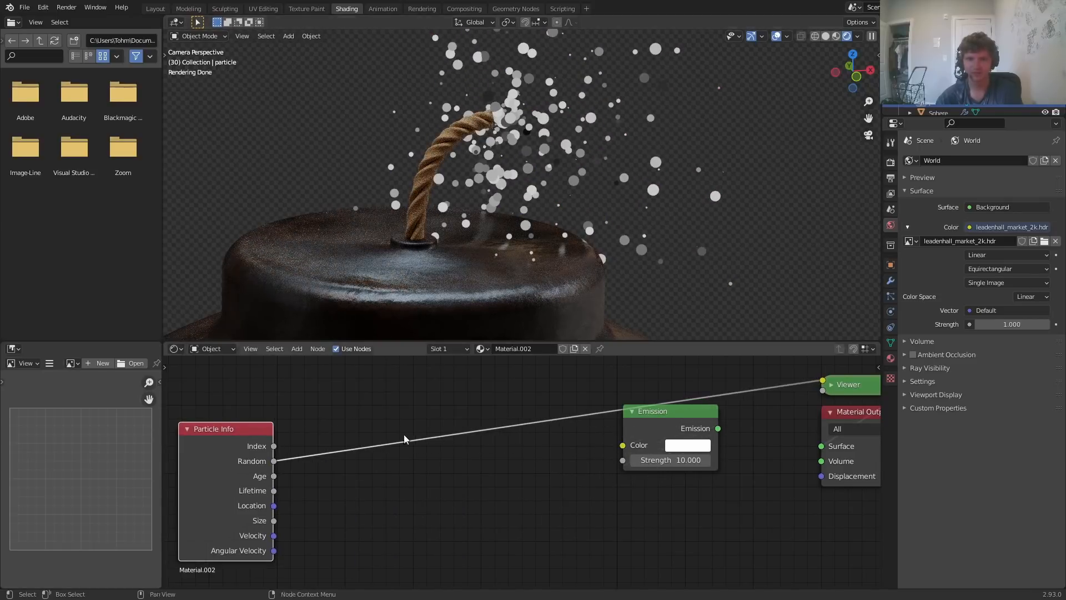
middle_click_drag(448, 425, 461, 442)
key("shift+a")
left_click(459, 436)
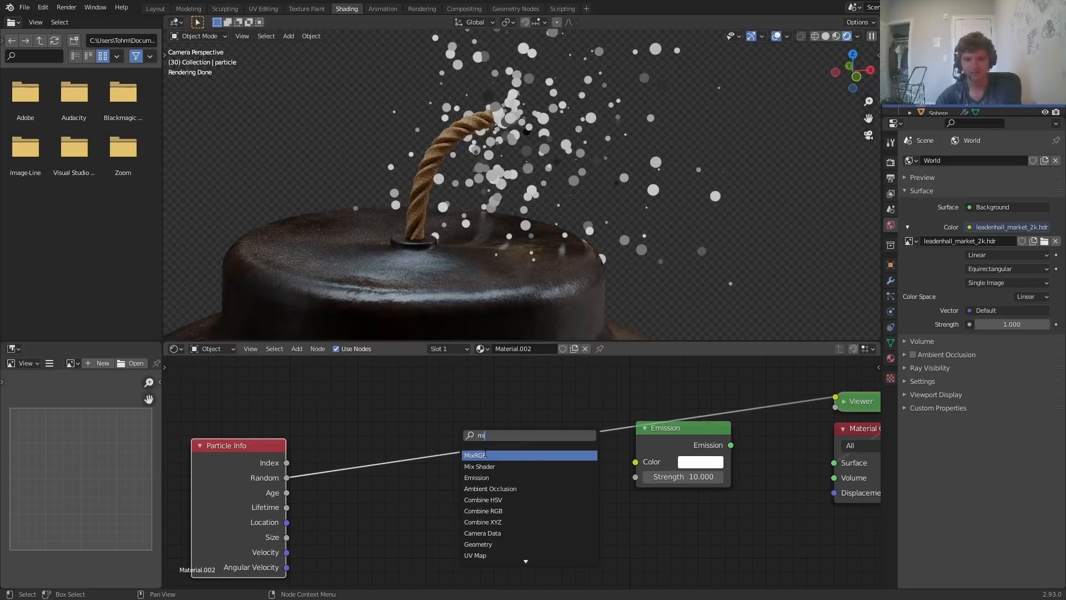
type("mi")
left_click(484, 455)
left_click(534, 452)
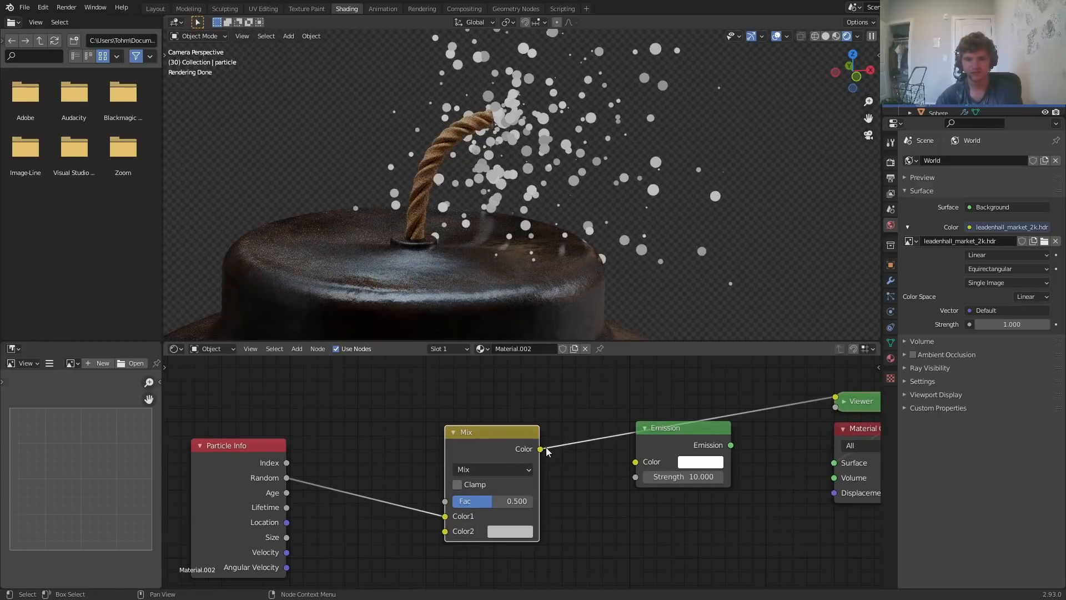
Feed the Mix color into the Emission color, send Emission to the material surface, and use Random as the mix factor
left_click_drag(655, 461, 655, 461)
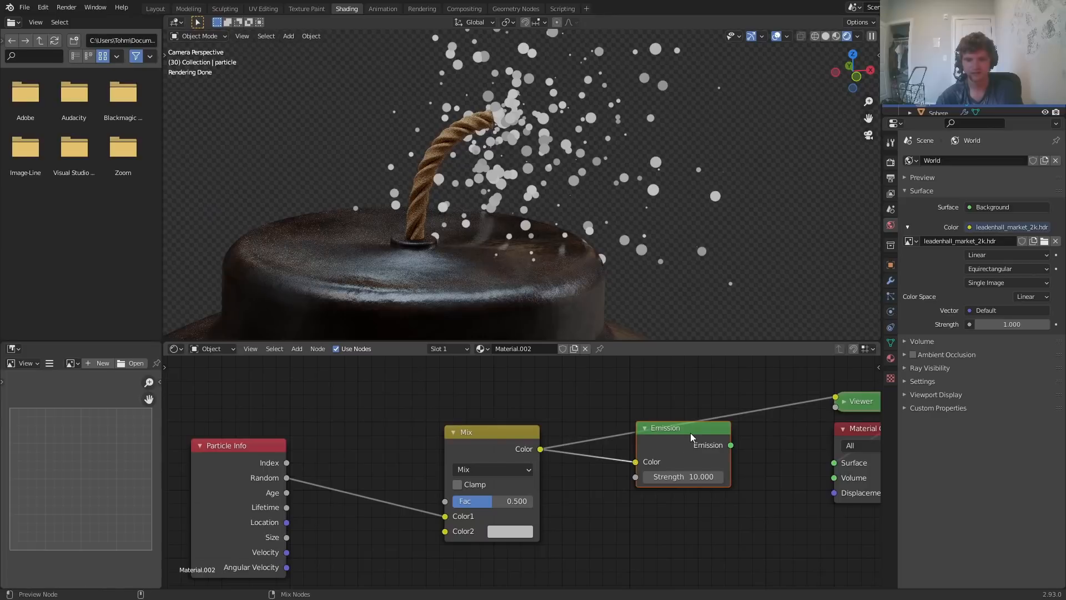
left_click(691, 437, "ctrl+shift")
left_click_drag(445, 516, 447, 501)
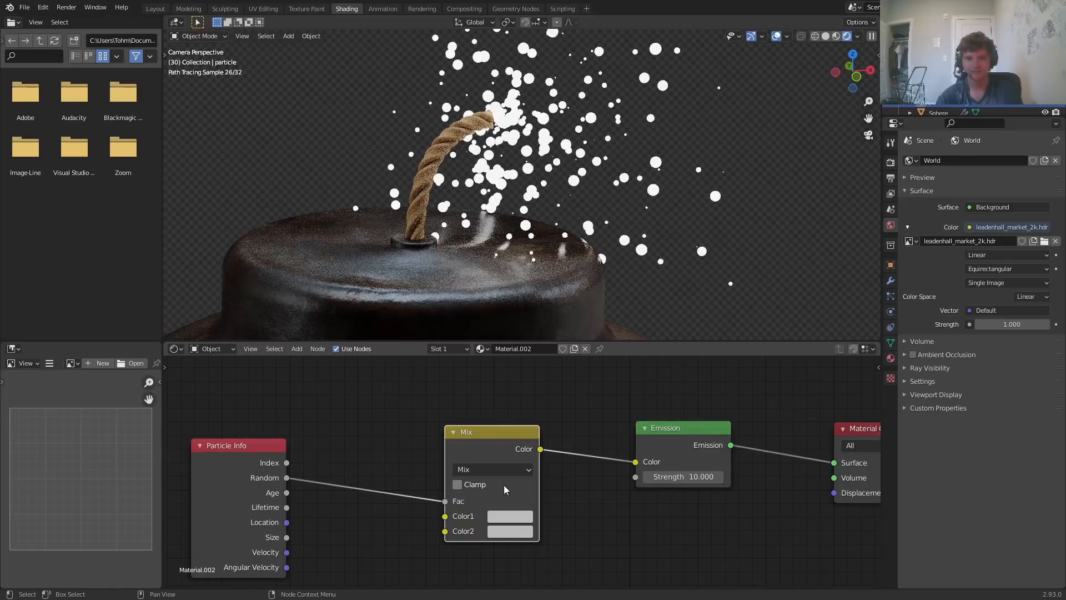
Try a red Color1 and a blue Color2 on the Mix node to test the random spark colors
left_click(521, 516)
left_click(547, 426)
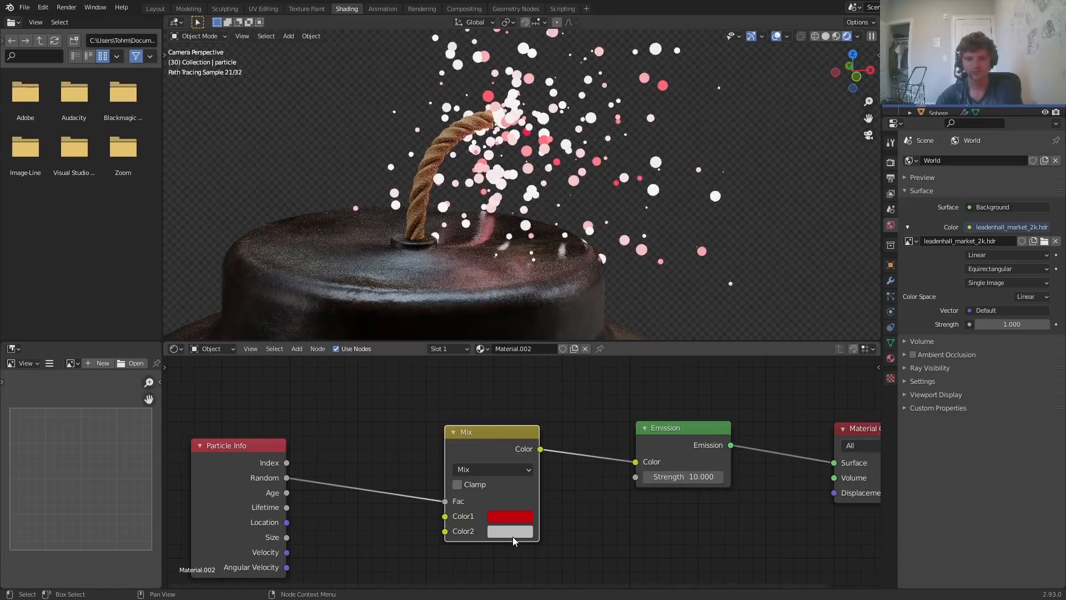
left_click(512, 534)
left_click(579, 378)
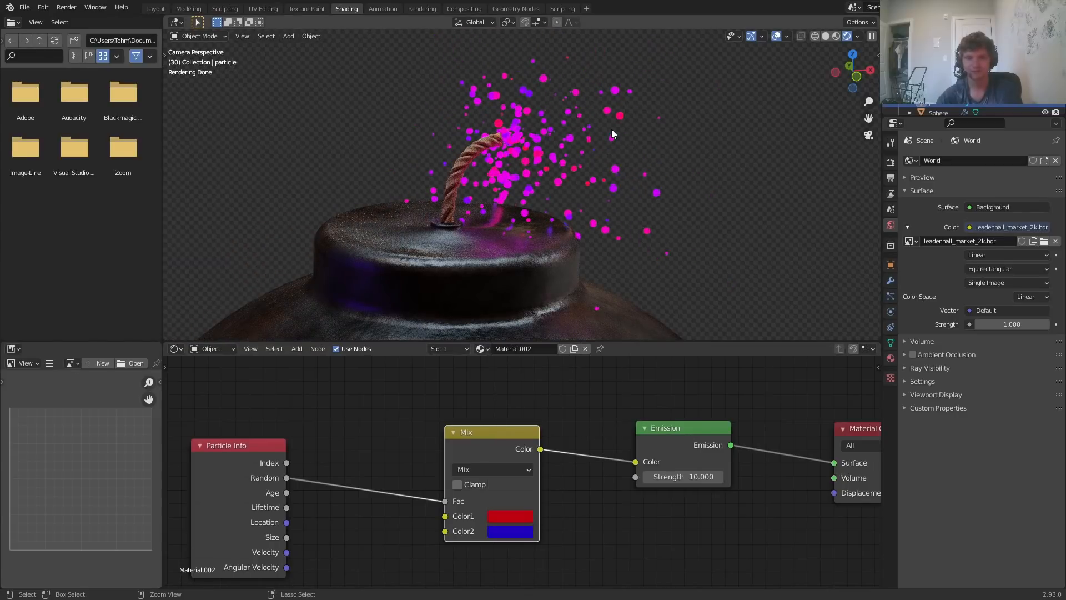
Set the Mix node's Color1 to a pale yellow with hue 0.118 and saturation 0.555, and Color2 to a soft pink
left_click(521, 513)
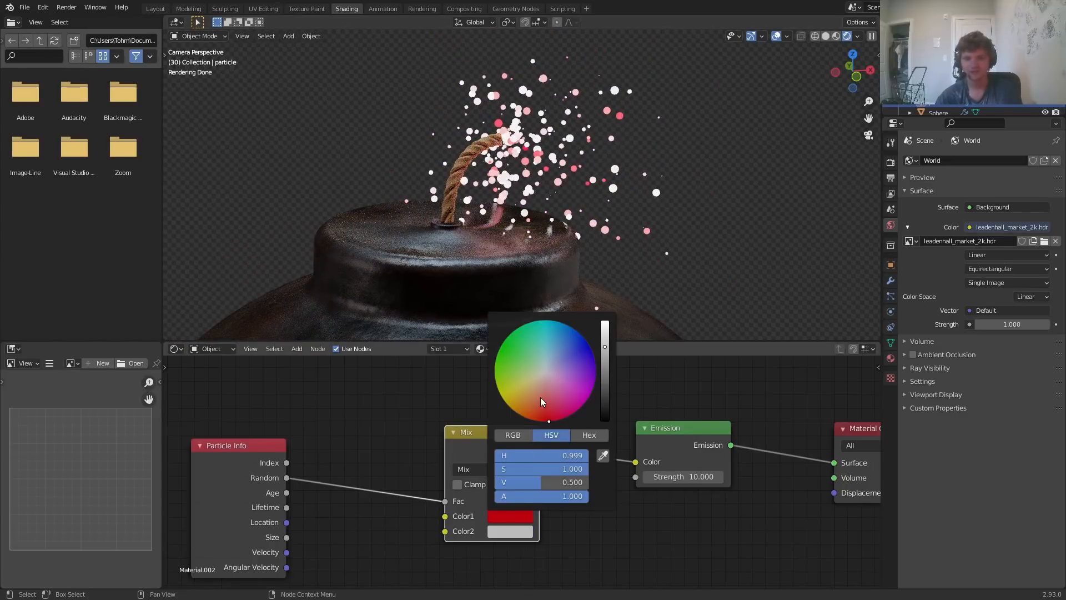
mouse_move(541, 398)
left_mouse_down()
mouse_move(543, 380)
mouse_move(533, 382)
left_mouse_up()
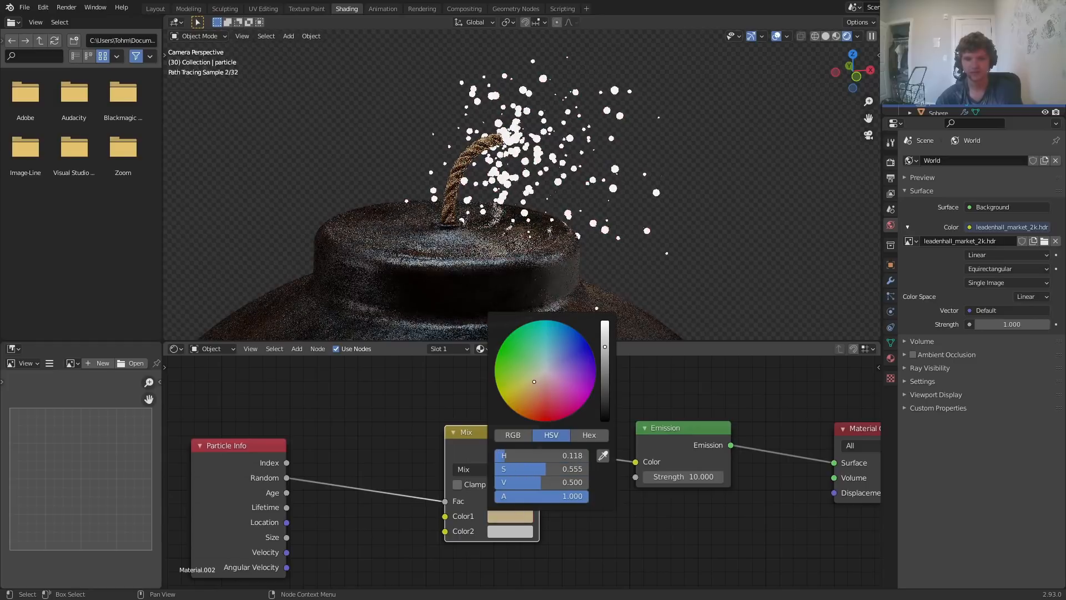
left_click(506, 531)
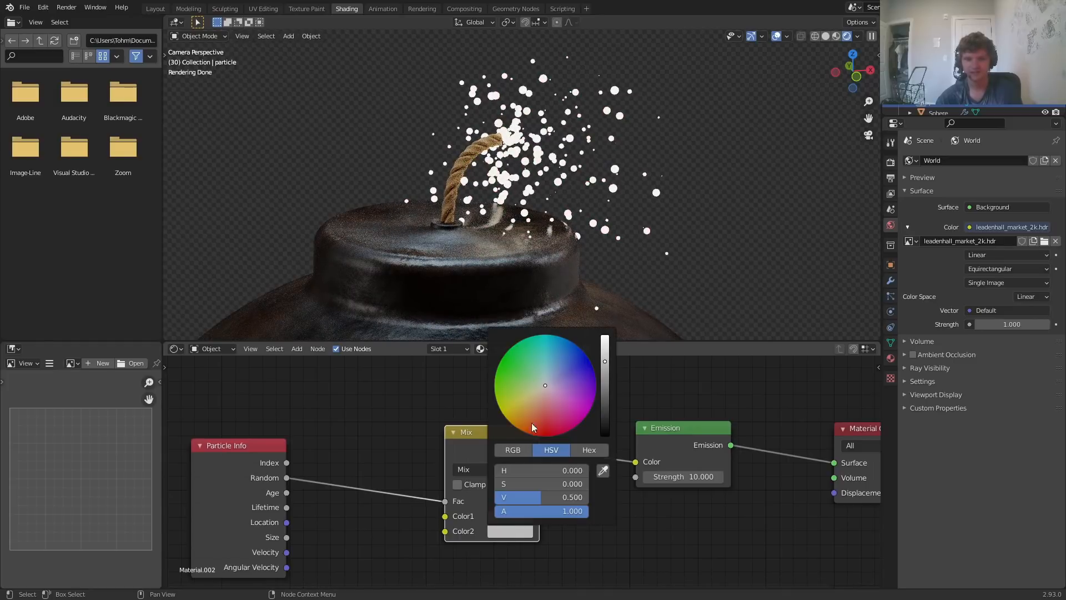
left_click_drag(545, 389, 550, 410)
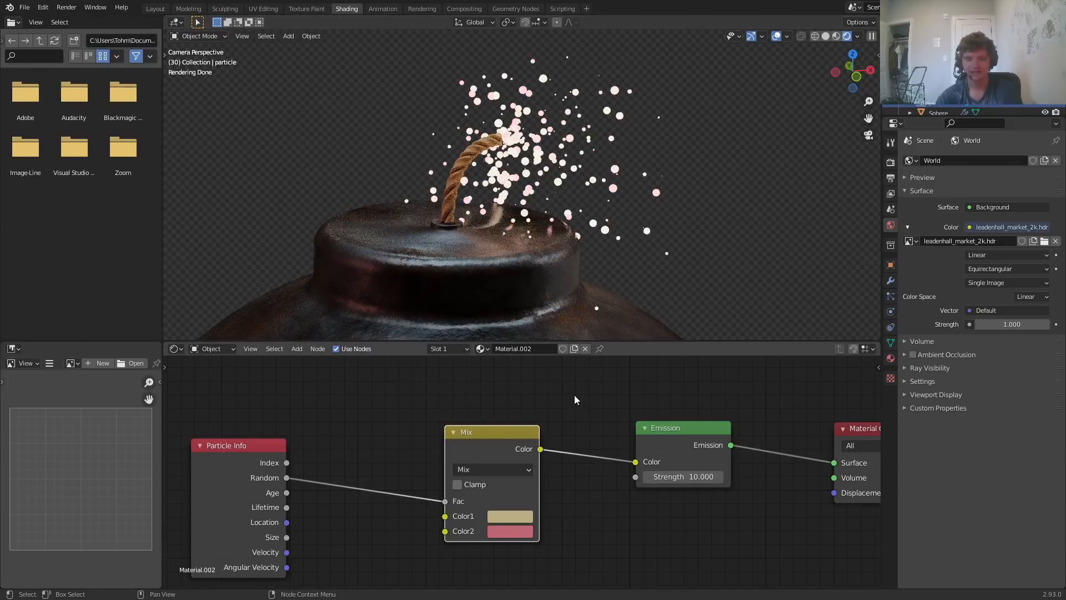
Render frame 30 to check the colored sparks, and close the render
scroll(581, 210, "down", 3)
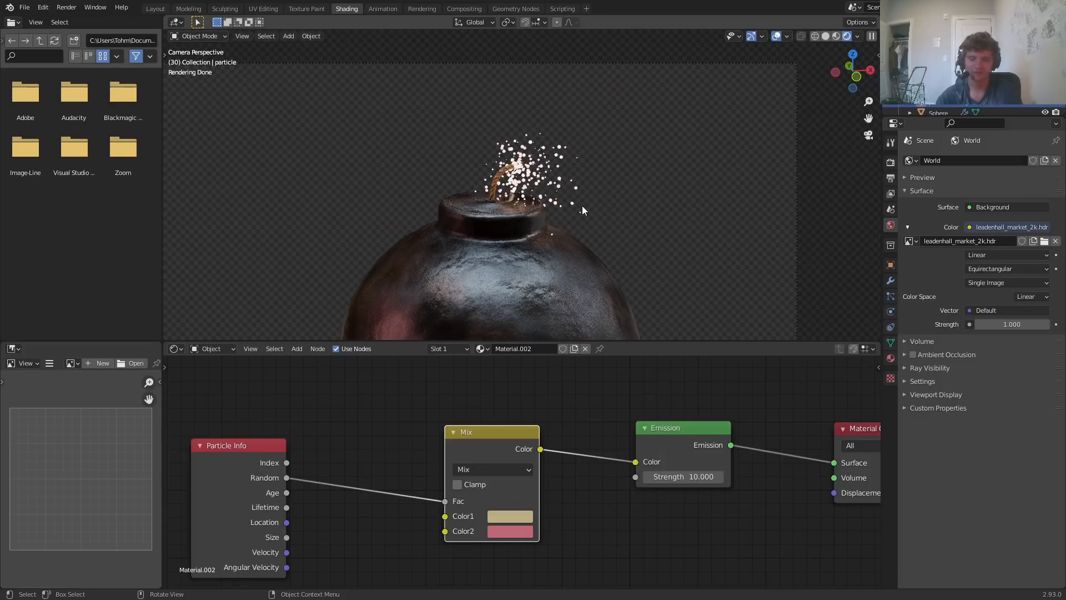
key("F12")
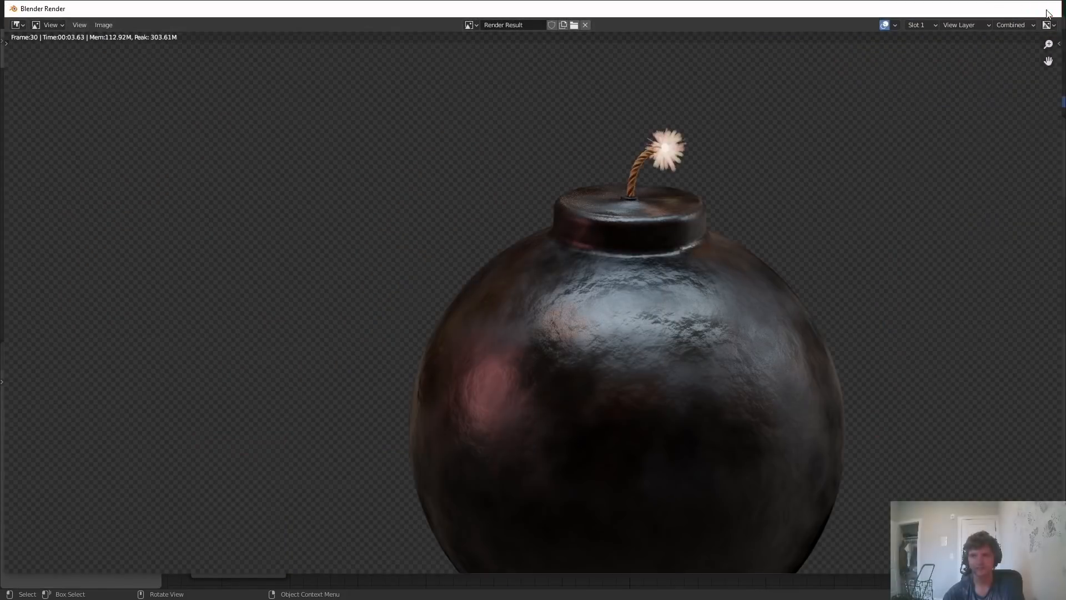
left_click(1046, 13)
Switch the viewport to solid shading, play the animation to frame 24, and render that frame to examine the sparks
left_click(840, 36)
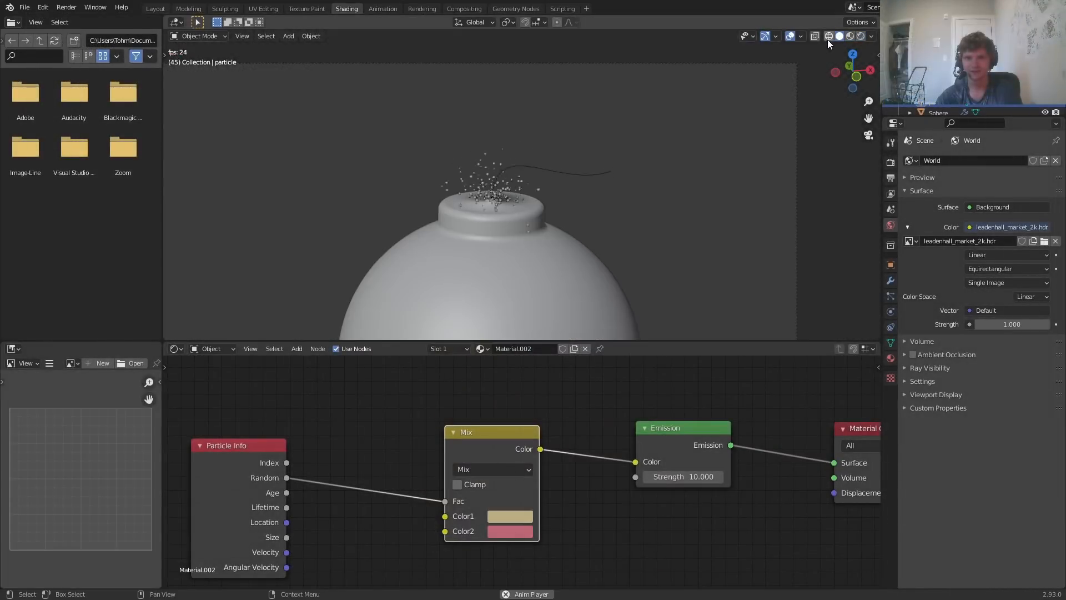
key("space")
key("F12")
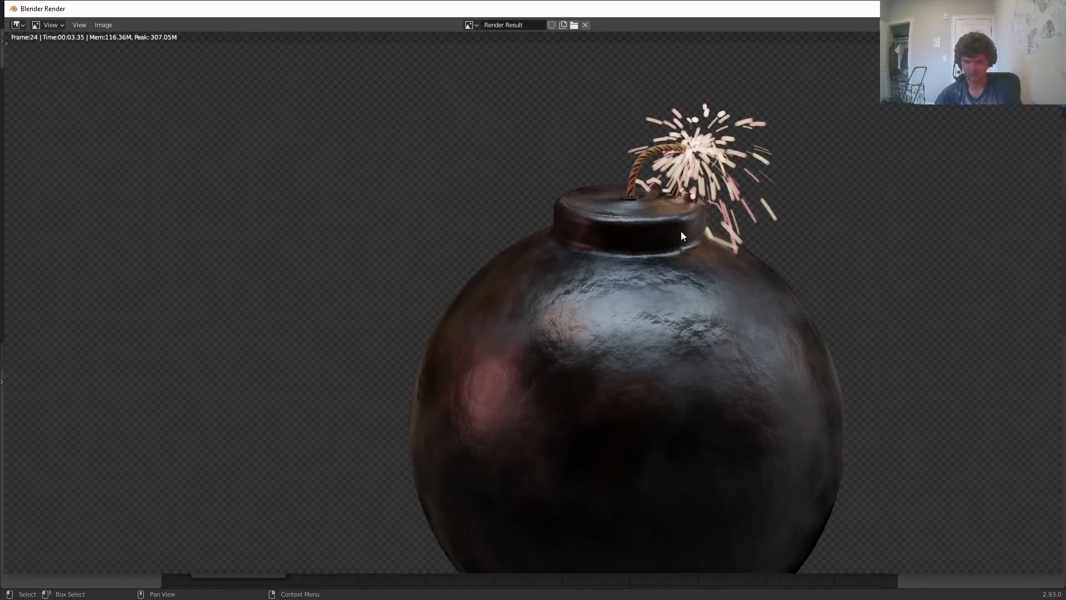
scroll(680, 231, "down", 2)
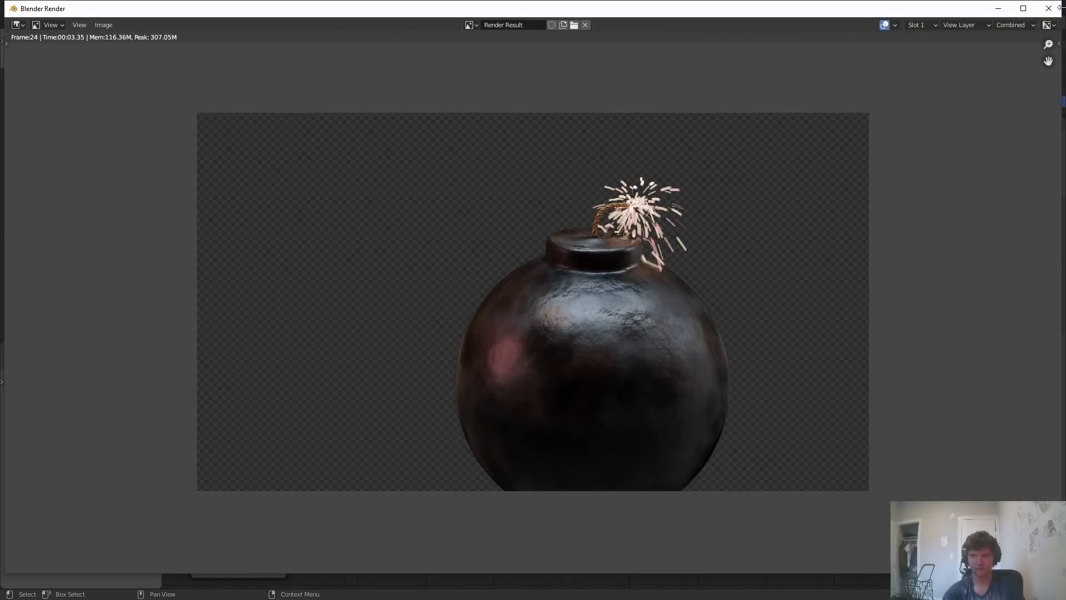
left_click(1055, 11)
Move the original particle sphere far away from the bomb and render frame 24 through the camera
scroll(466, 249, "down", 12)
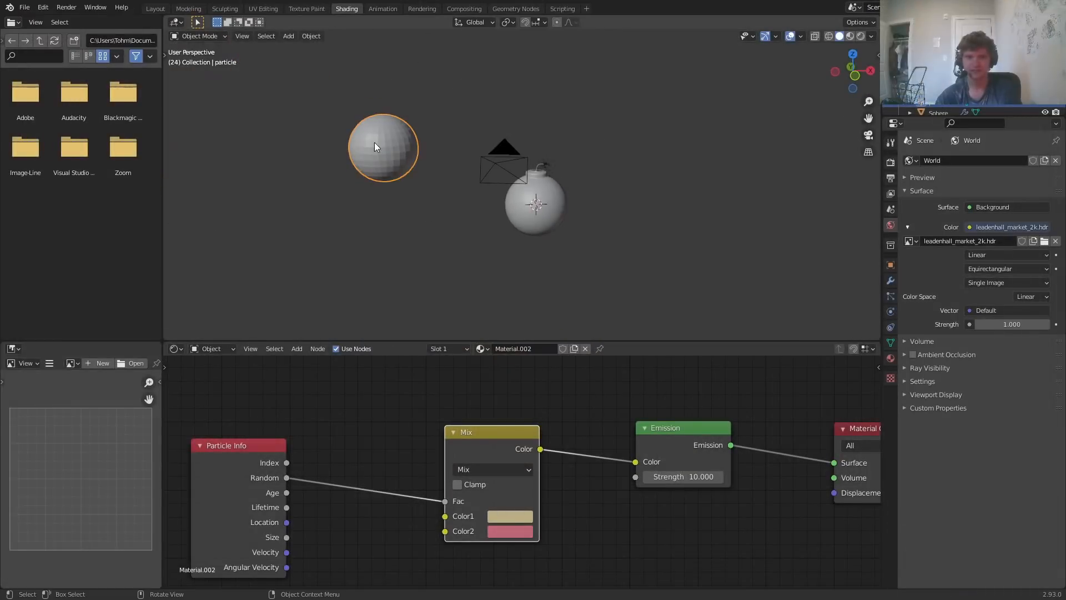
key("g")
left_click(837, 168)
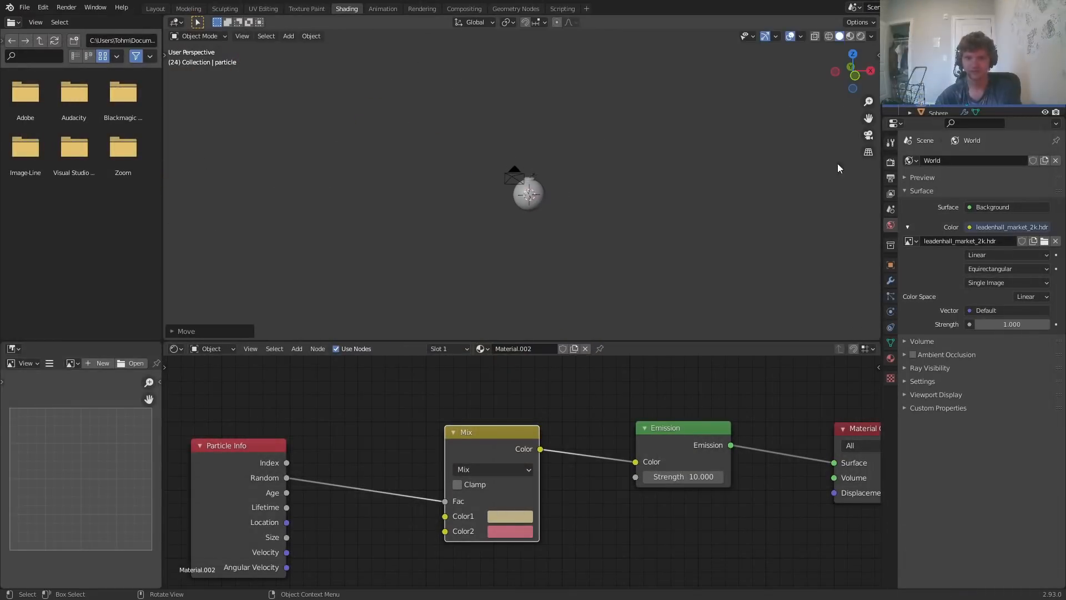
left_click(868, 135)
key("F12")
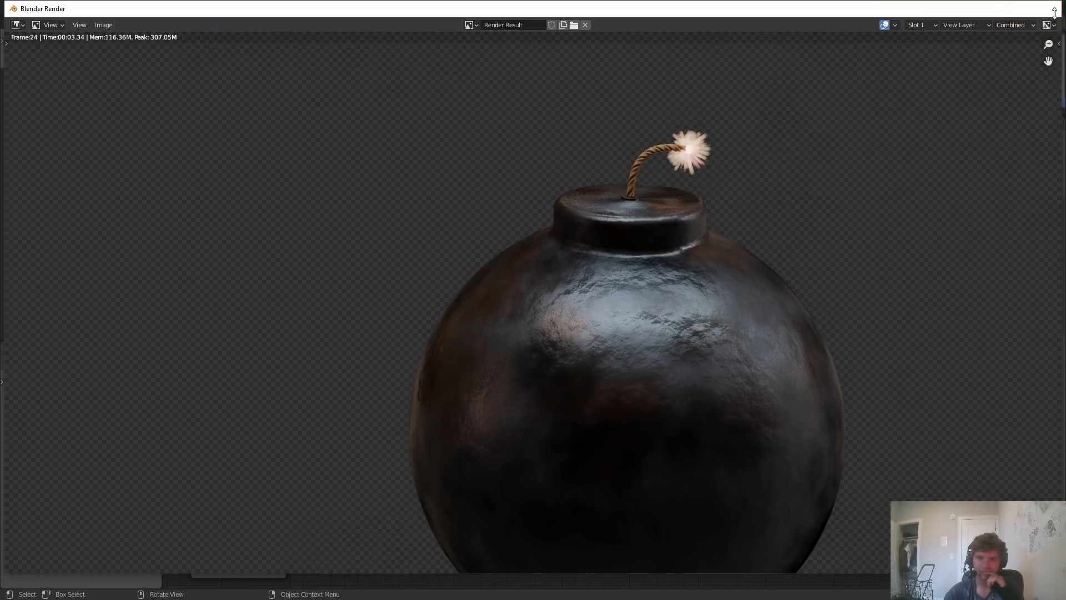
left_click(1054, 16)
Make room beside the Mix node and insert a Hue Saturation Value node between Mix and Emission
scroll(528, 460, "up", 1)
left_click_drag(494, 436, 388, 427)
key("shift+a")
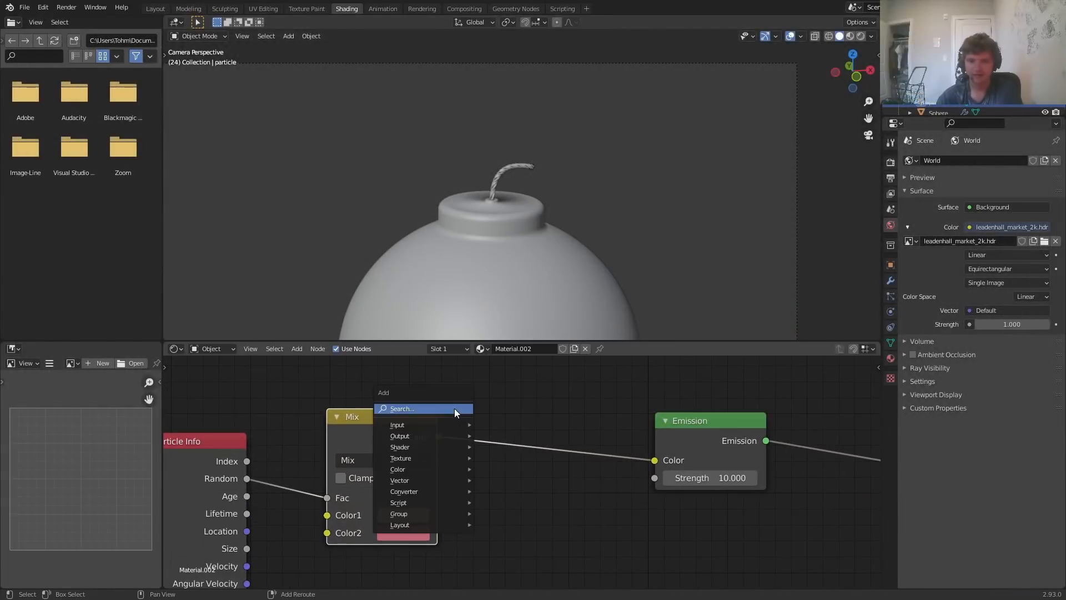
left_click(454, 408)
type("hu")
left_click(488, 426)
left_click(498, 422)
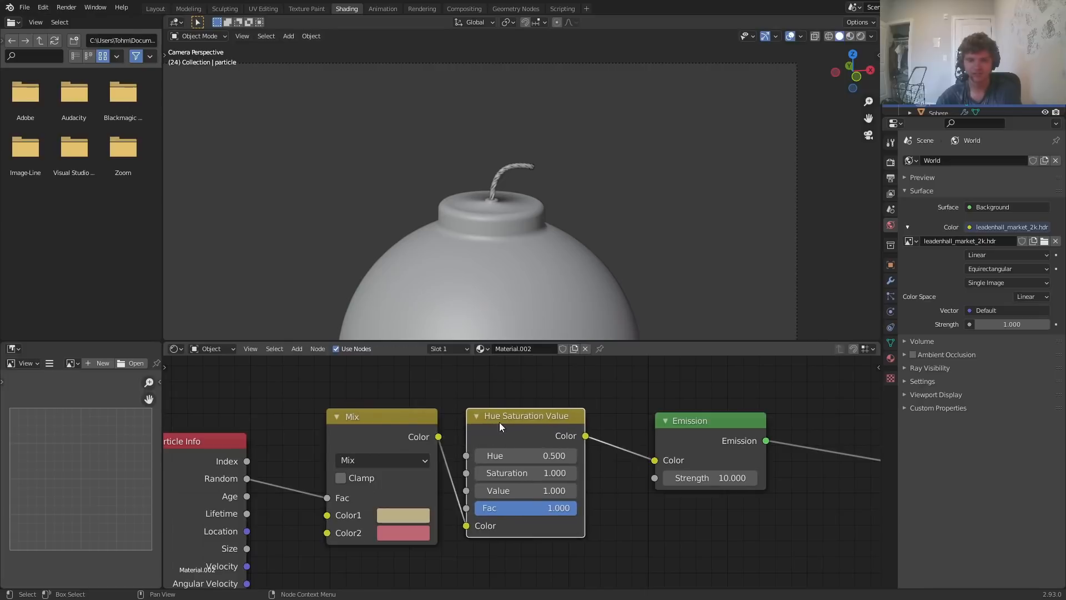
Set the Hue Saturation Value node's saturation to 0.5 and play the spark animation
double_click(549, 472)
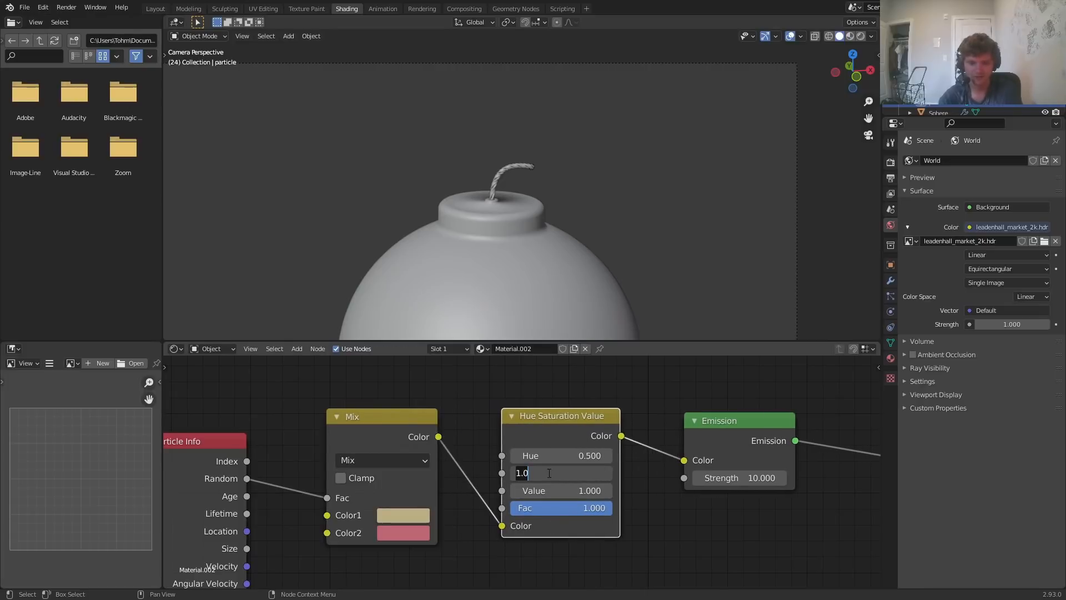
type("0.5")
key("Return")
key("space")
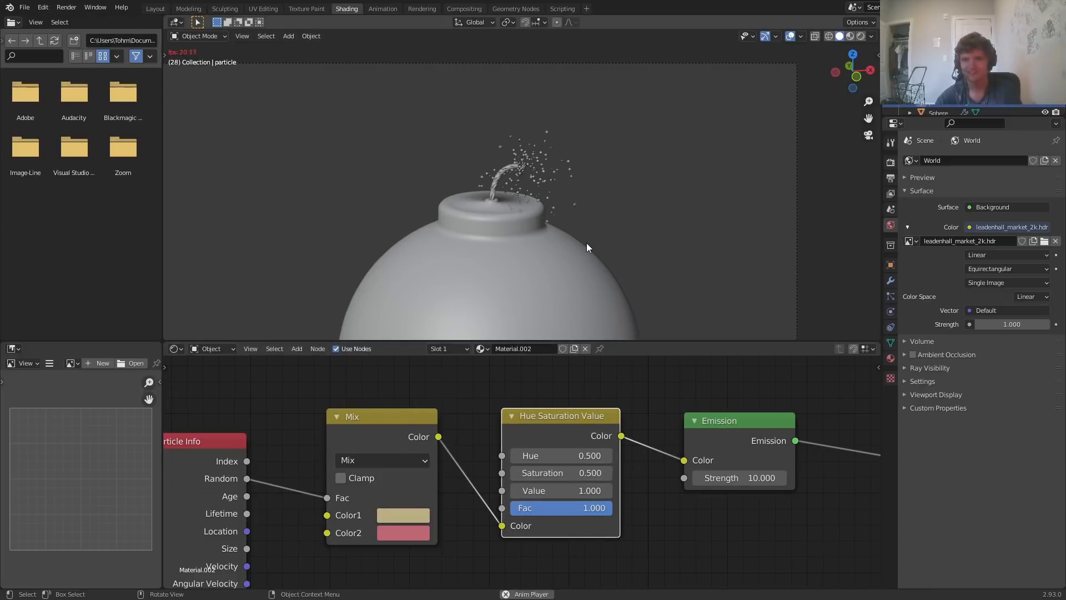
Render frame 18 through the camera and examine the softened spark colors around the fuse up close
scroll(586, 243, "down", 2)
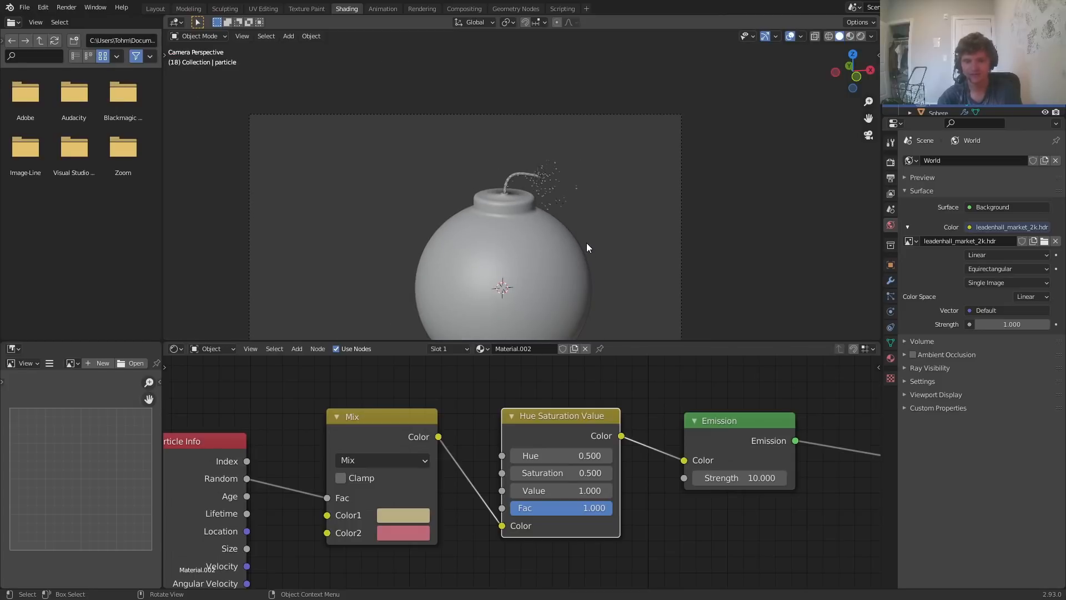
key("F12")
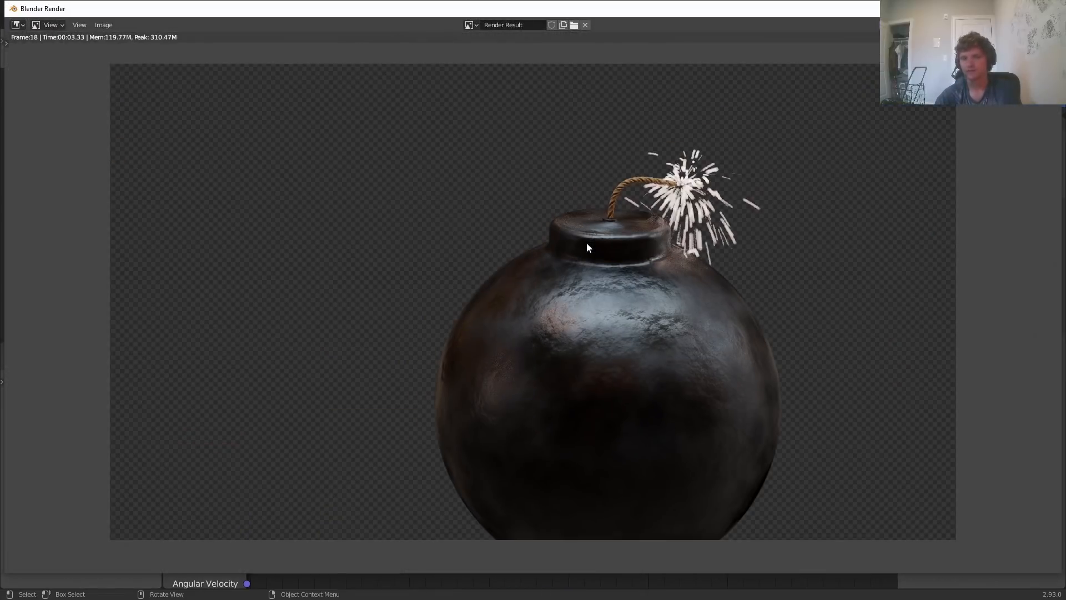
scroll(586, 242, "up", 4)
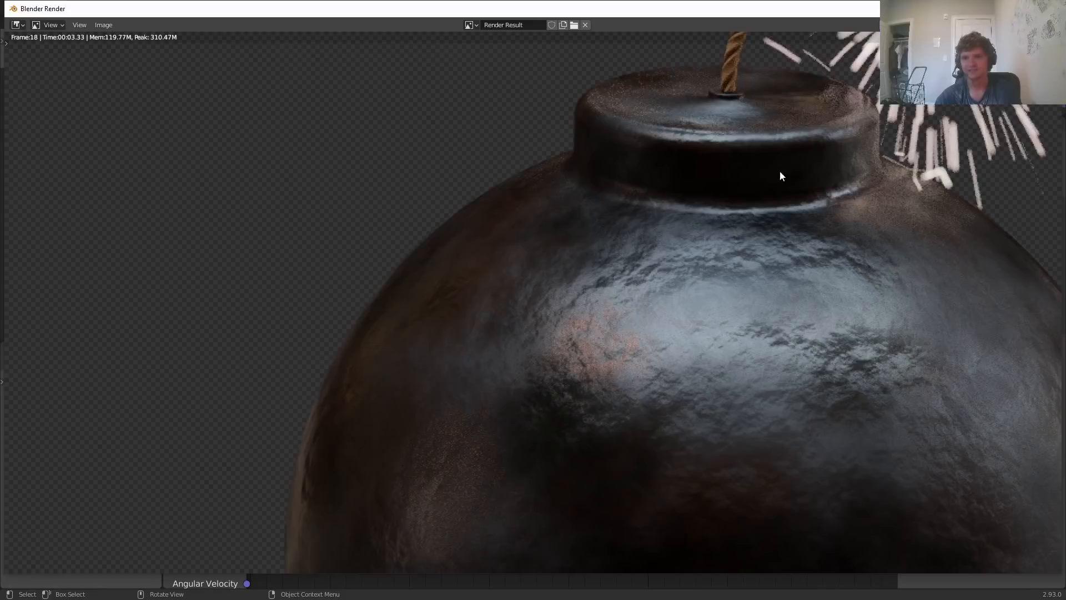
middle_click_drag(780, 171, 537, 322)
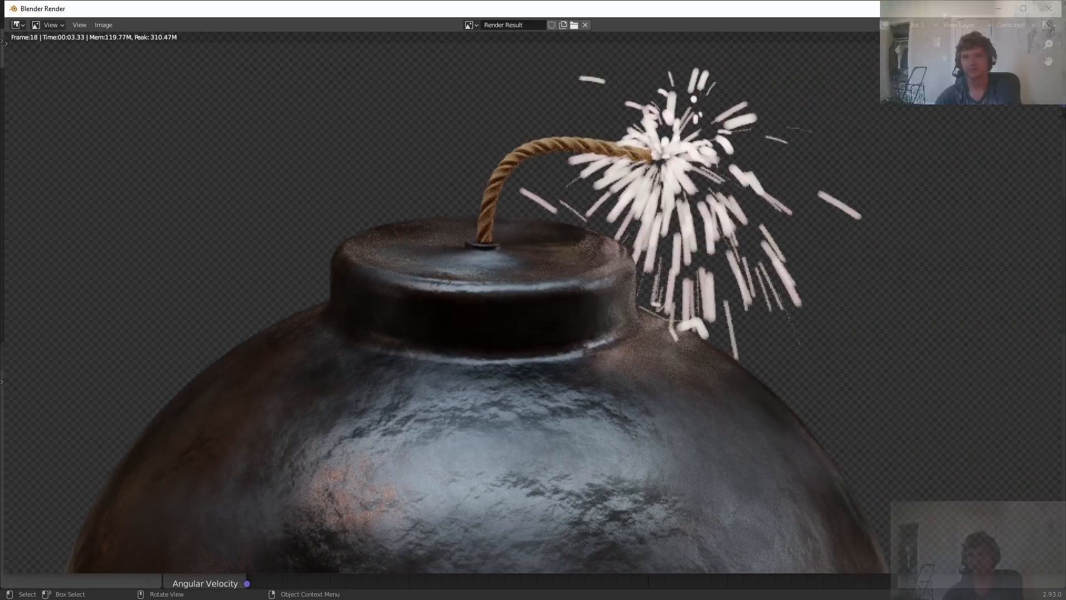
scroll(533, 300, "down", 4)
key("Escape")
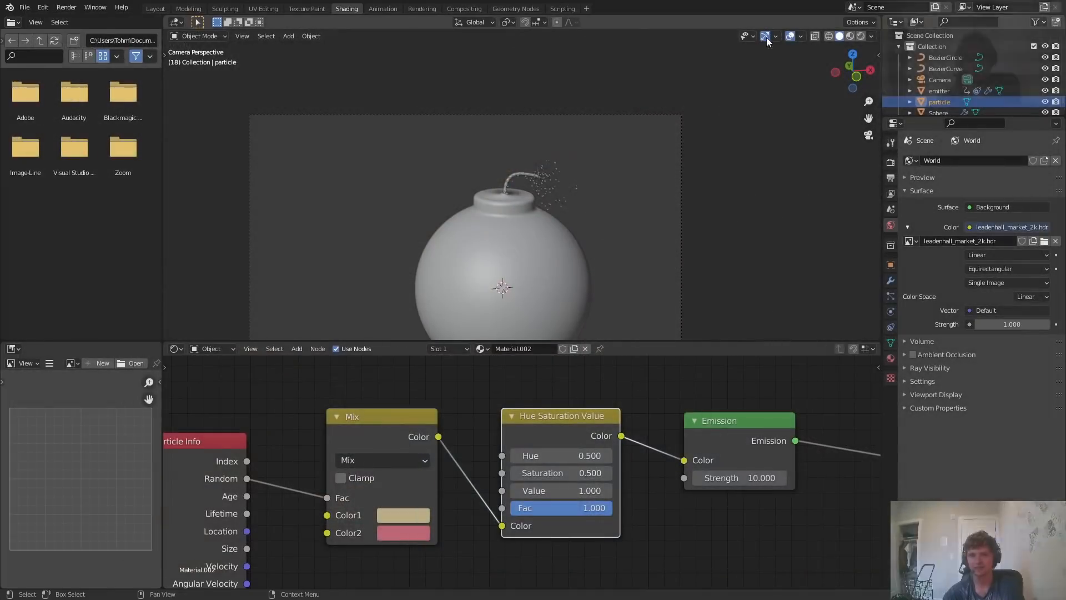
Enable nodes in the compositing workspace, make room beside Render Layers, and preview its image through a Viewer node
left_click(464, 9)
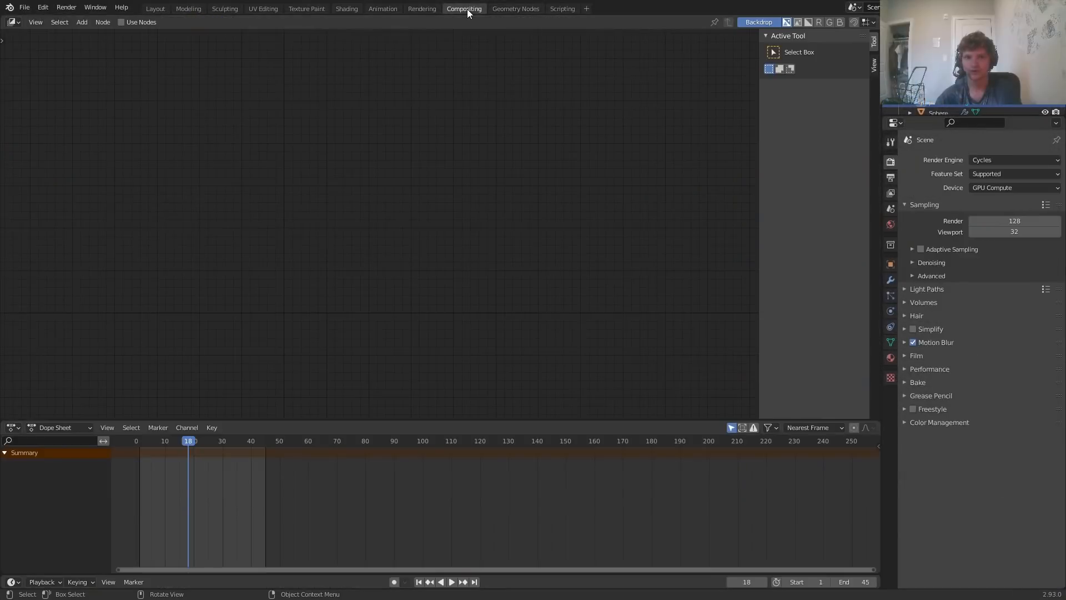
left_click(139, 24)
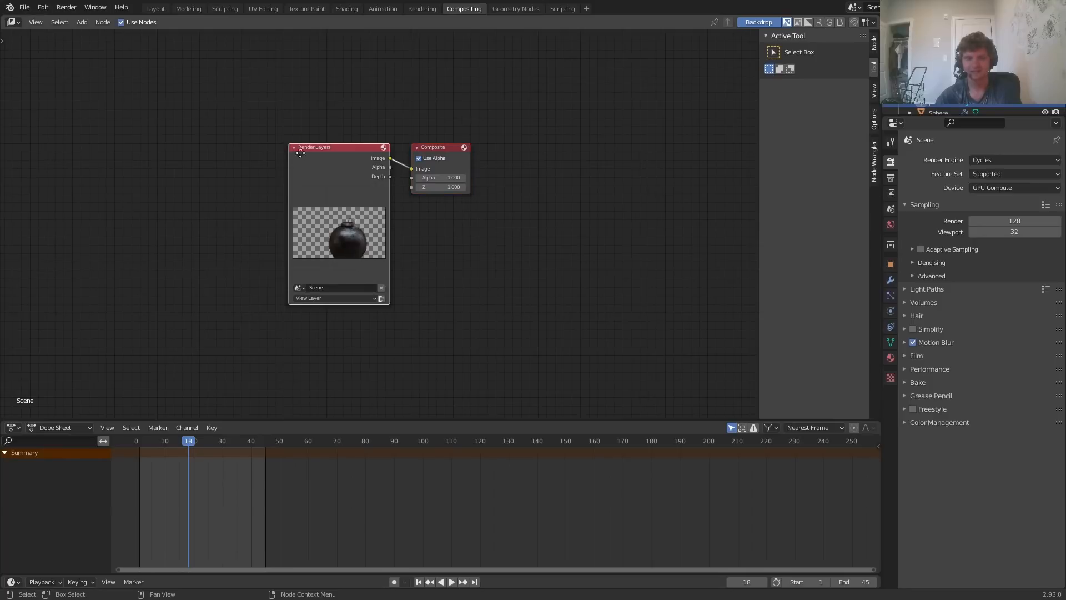
left_click_drag(303, 159, 151, 140)
left_click(165, 138, "ctrl+shift")
Move the Composite and Viewer nodes well away from Render Layers and join their incoming links through one reroute
left_click_drag(293, 134, 450, 221)
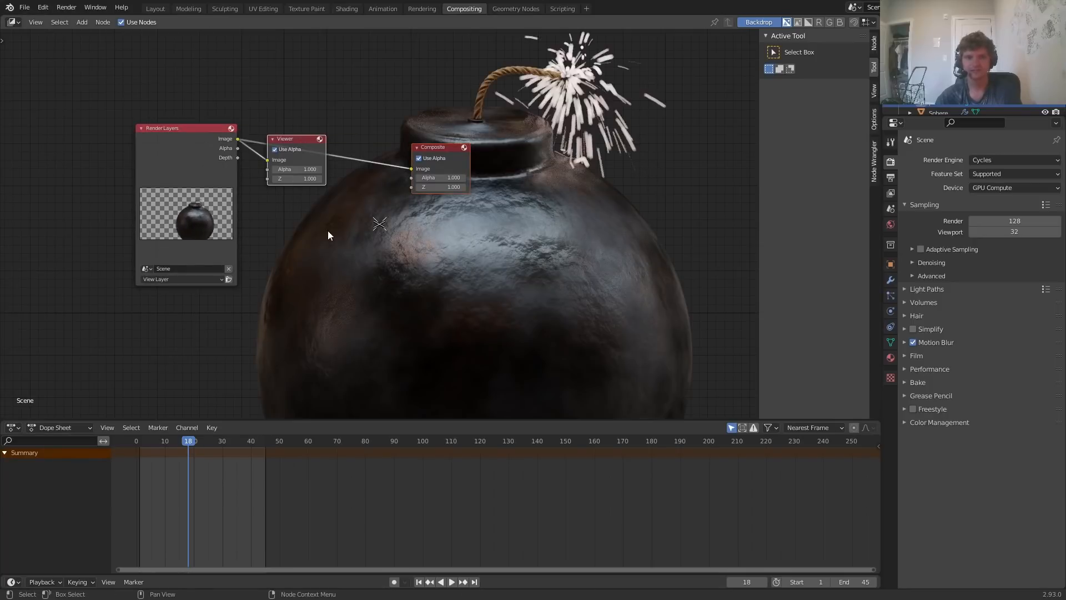
left_click_drag(353, 246, 312, 188)
left_click_drag(282, 137, 414, 213)
left_click_drag(471, 253, 373, 155)
key("g")
left_click(635, 180)
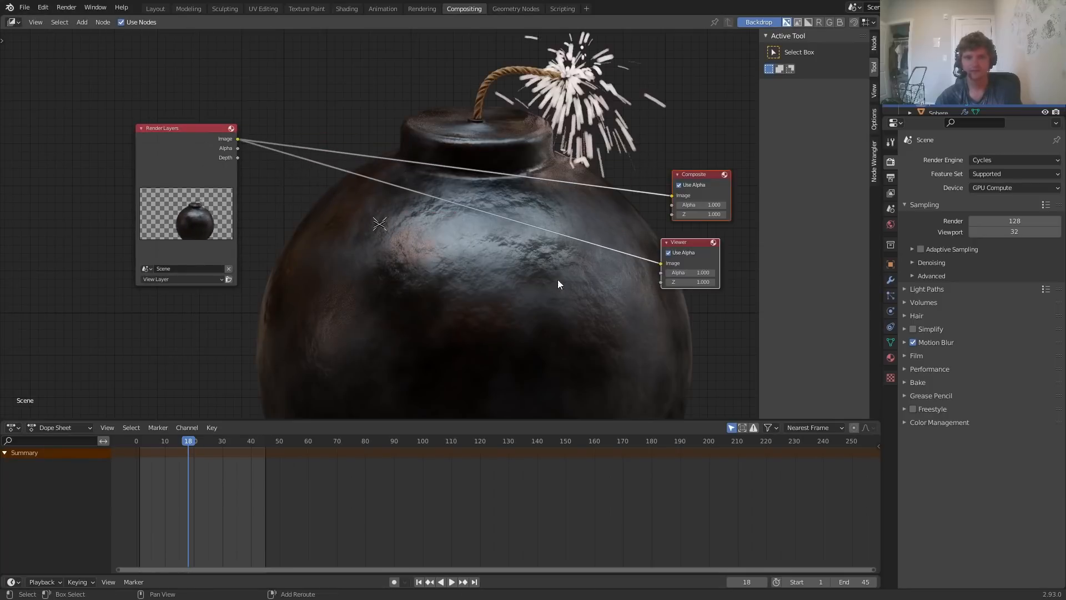
right_click_drag(542, 110, 548, 225, "shift")
Insert a Glare node on the link between Render Layers and the reroute
key("shift+a")
left_click(437, 150)
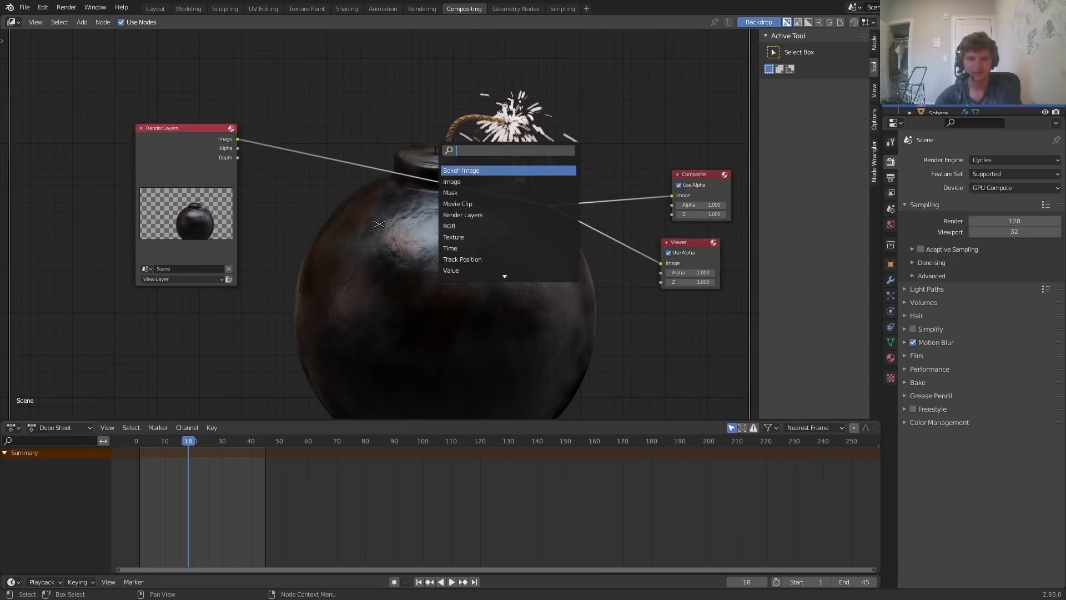
type("gl")
key("Return")
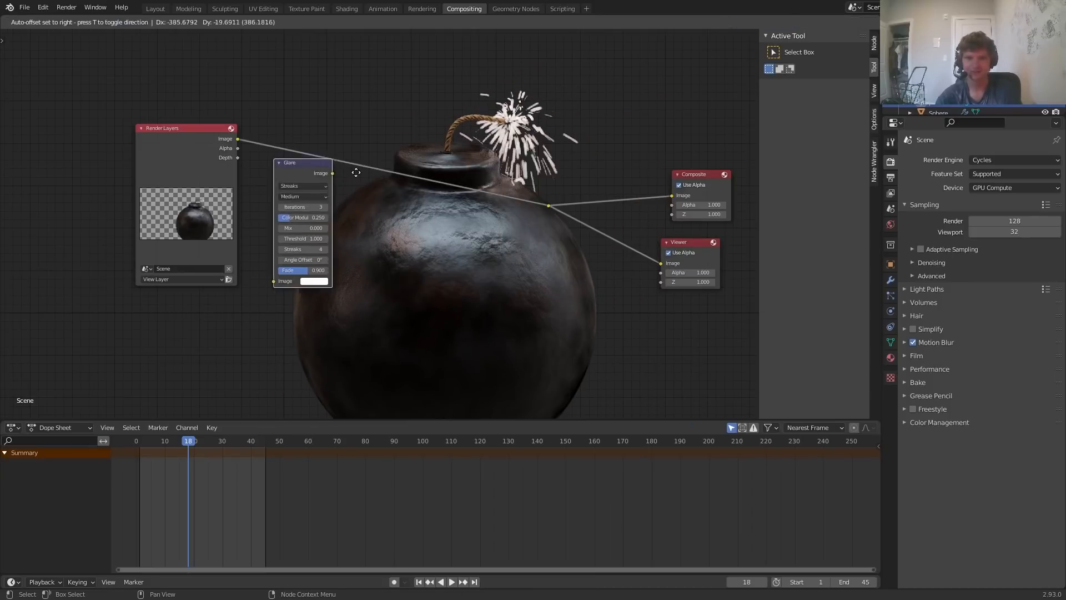
left_click(352, 165)
key("g")
left_click(436, 160)
scroll(444, 184, "up", 4)
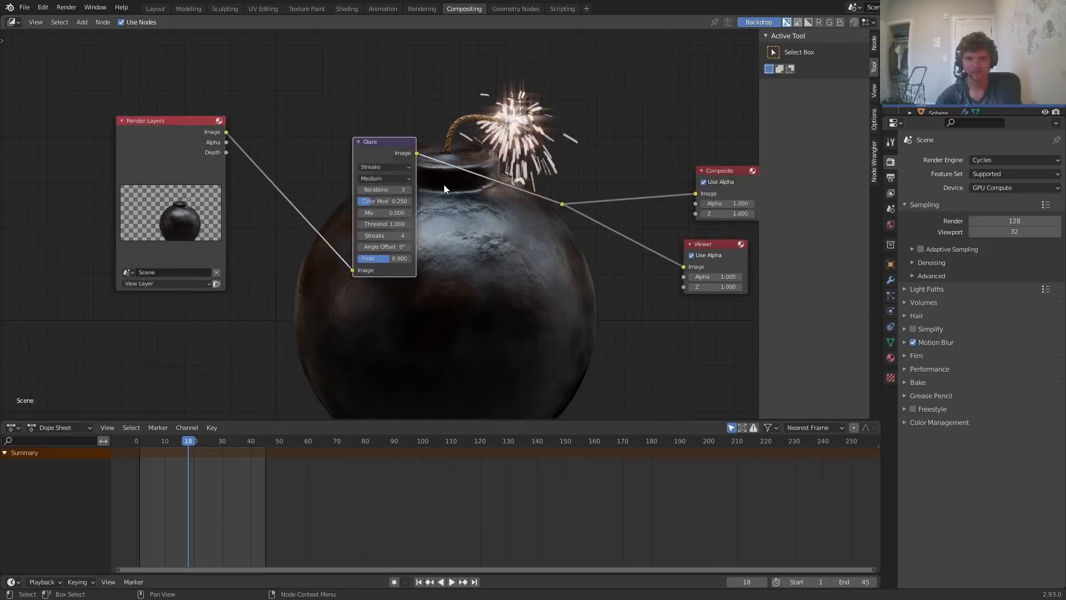
middle_click_drag(521, 165, 380, 190)
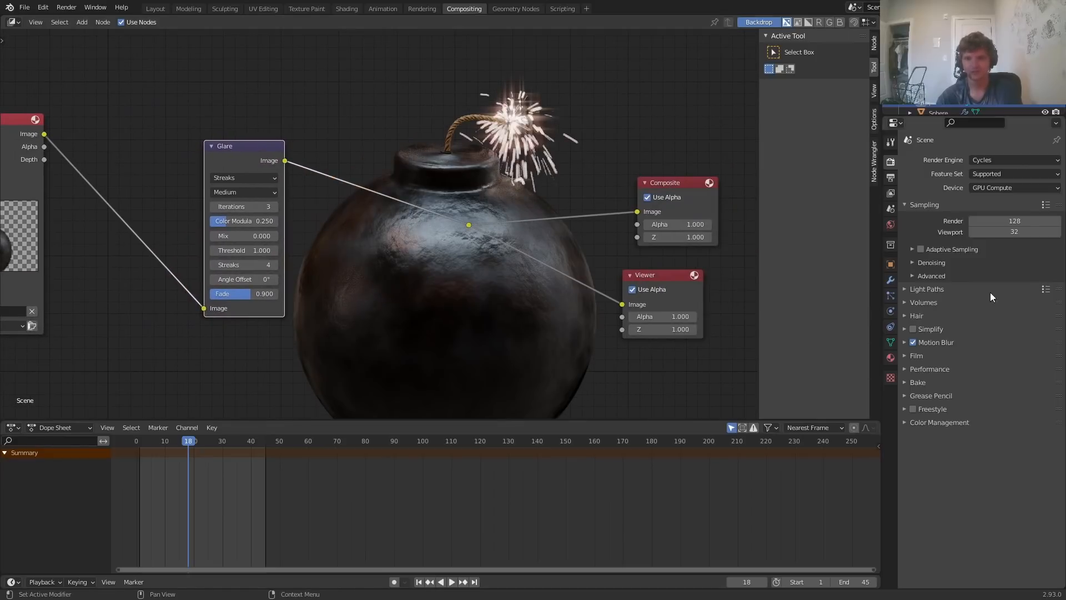
Try the Ghosts glare type, and set the Glare node to Fog Glow instead
left_click(219, 174)
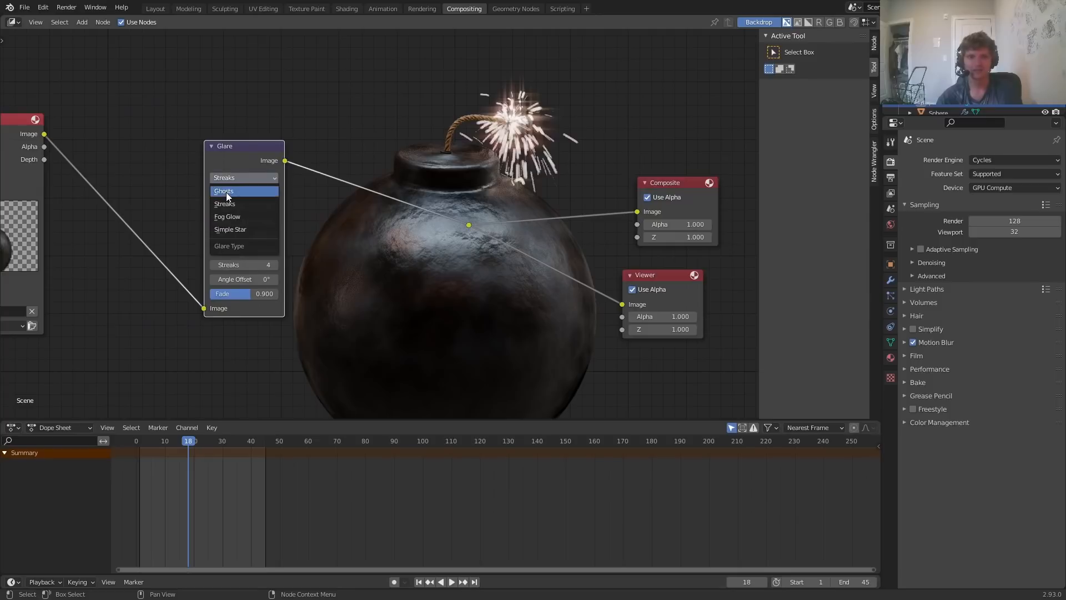
left_click(225, 192)
left_click(224, 180)
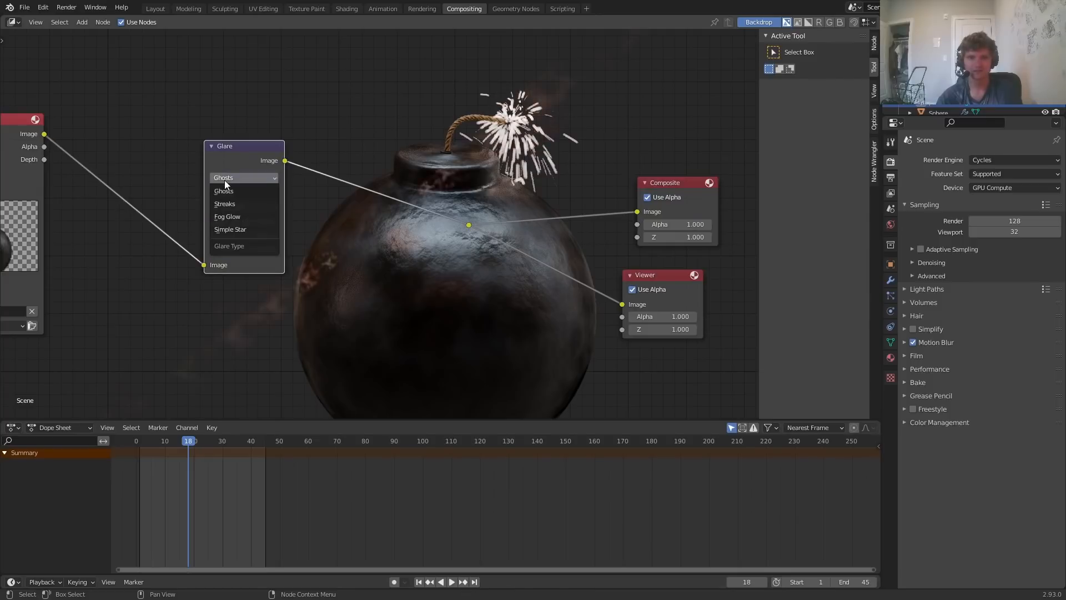
left_click(235, 215)
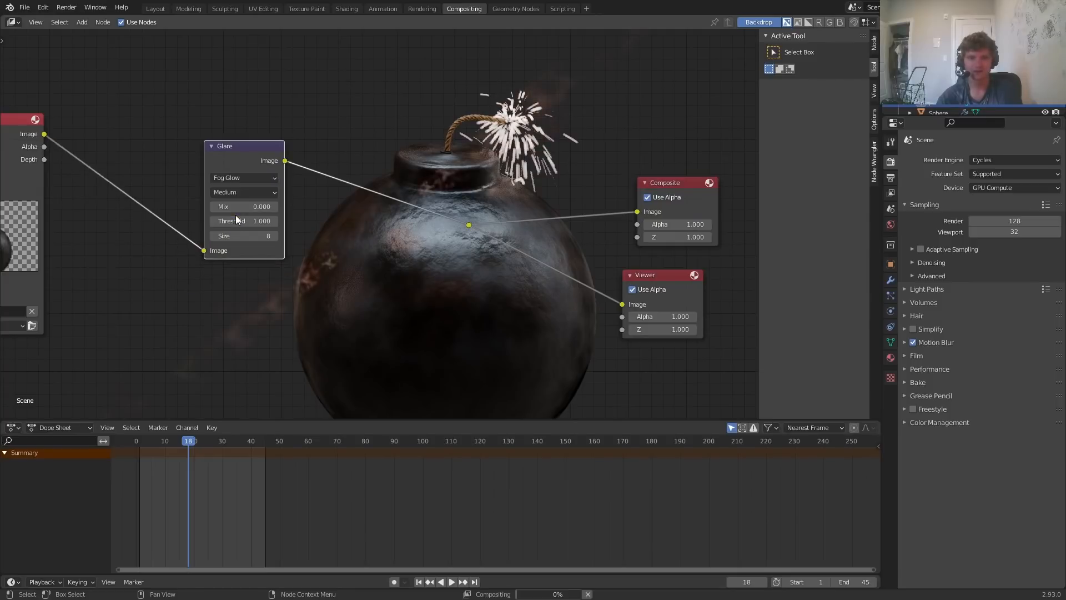
left_click(225, 179)
left_click(224, 175)
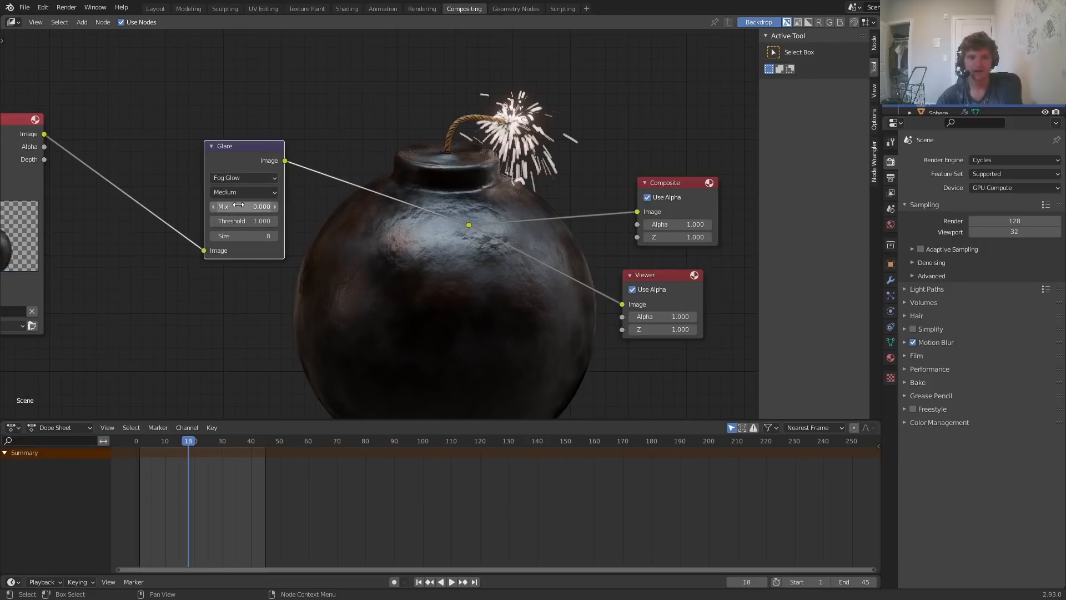
Set the Fog Glow size to 9 and its threshold to 0.5
left_click_drag(236, 234, 245, 234)
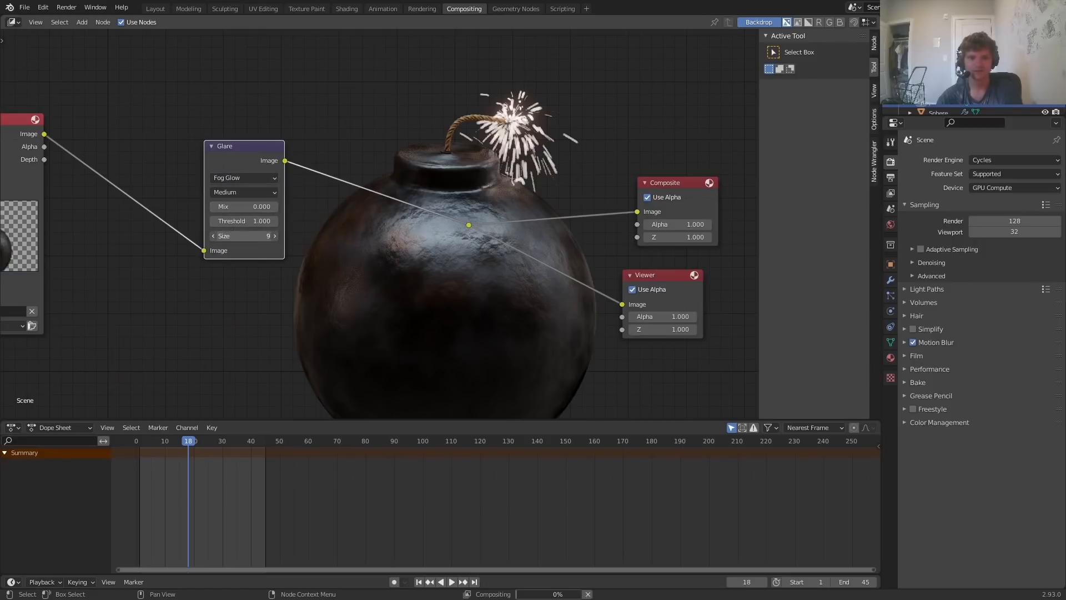
left_click(238, 221)
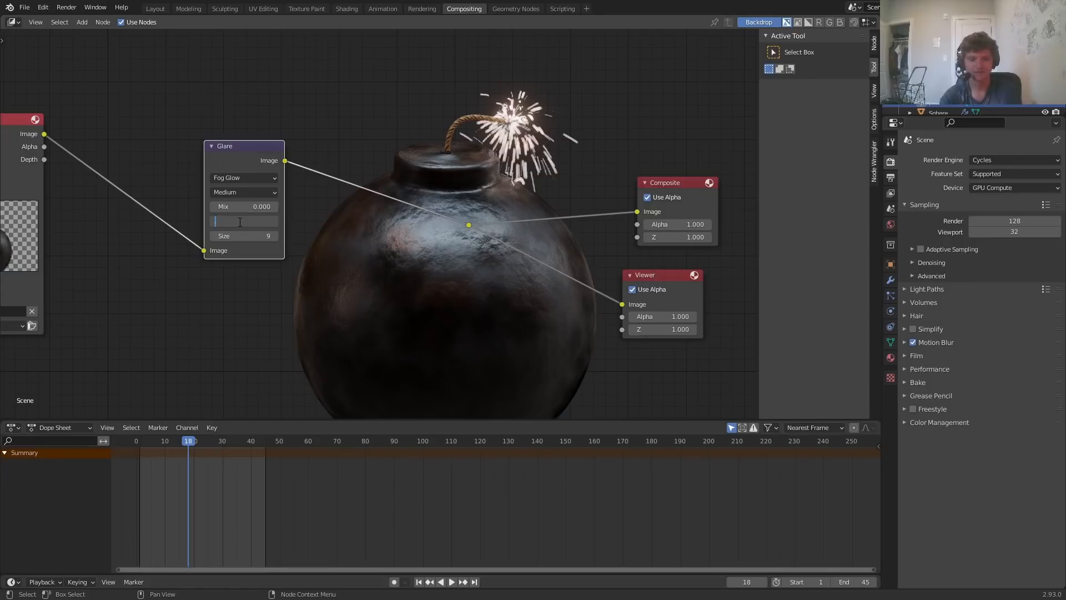
type("0.5")
key("Return")
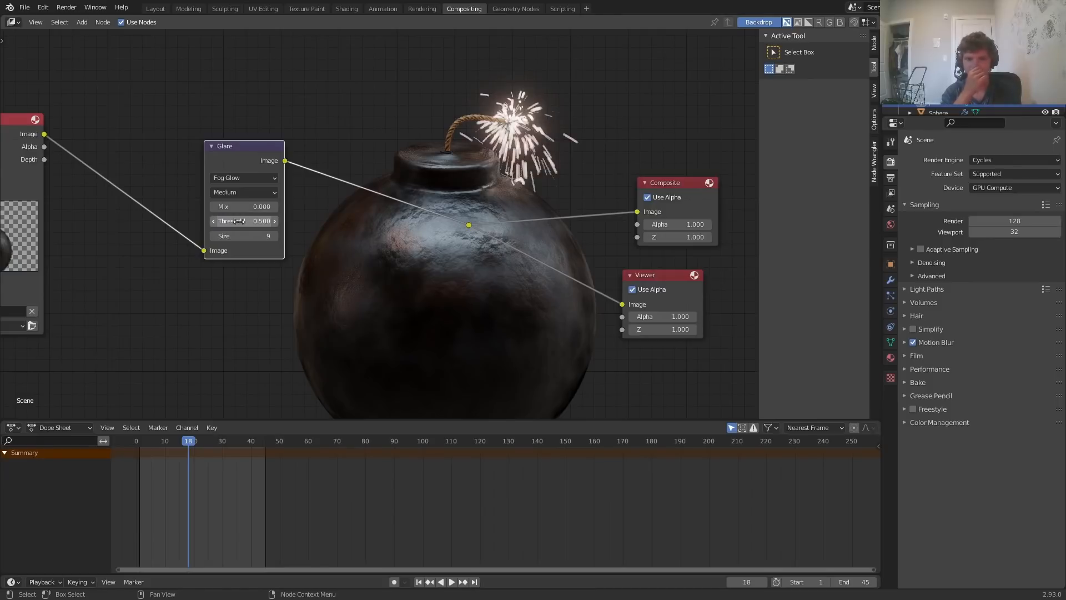
scroll(466, 137, "down", 1)
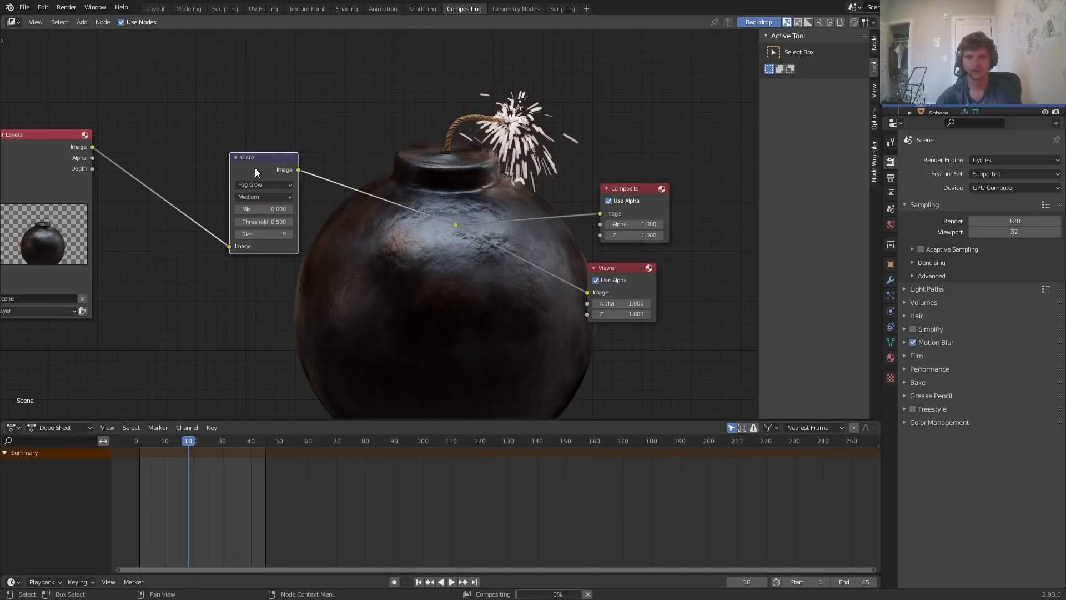
Set the Glare node's Mix value to 1 to output only the glow
scroll(299, 216, "up", 2)
left_click(451, 256)
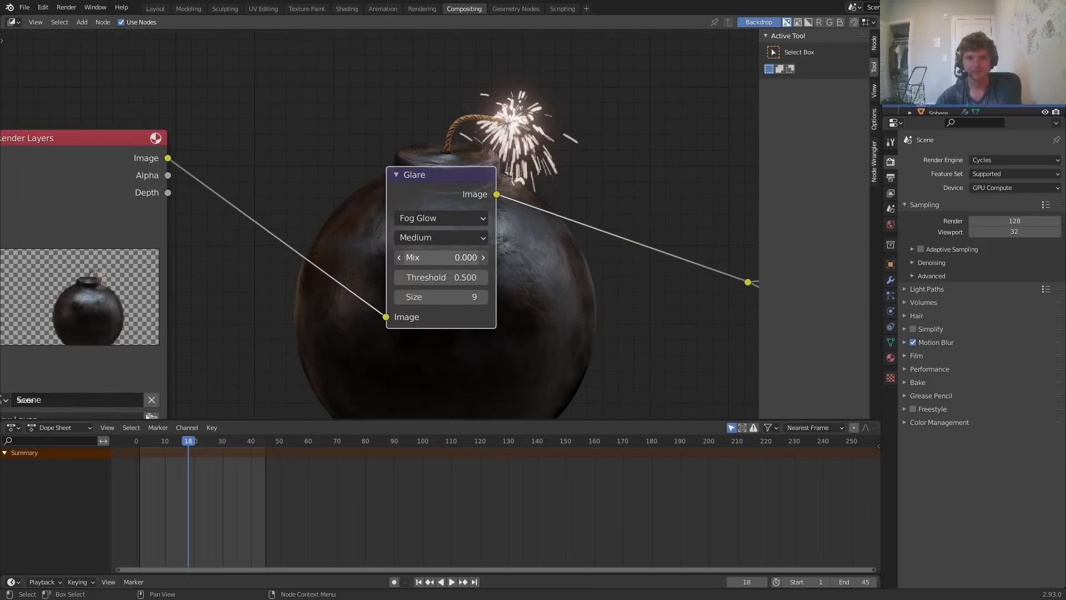
type("1")
key("Return")
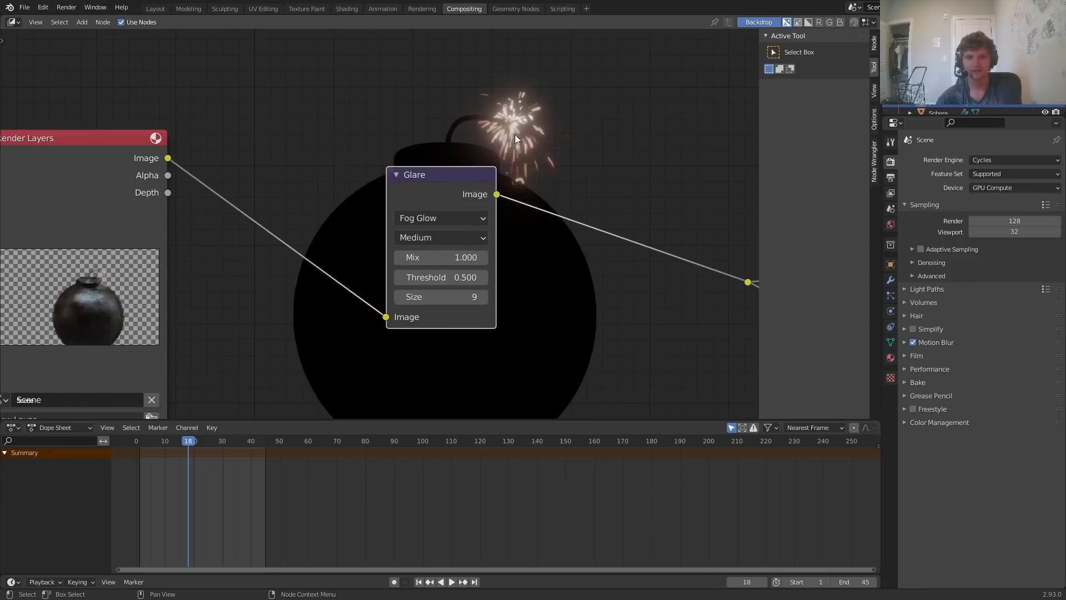
Make room after the Glare node and insert a Mix node between it and the reroute
left_click_drag(413, 175, 317, 100)
key("shift+a")
left_click(511, 110)
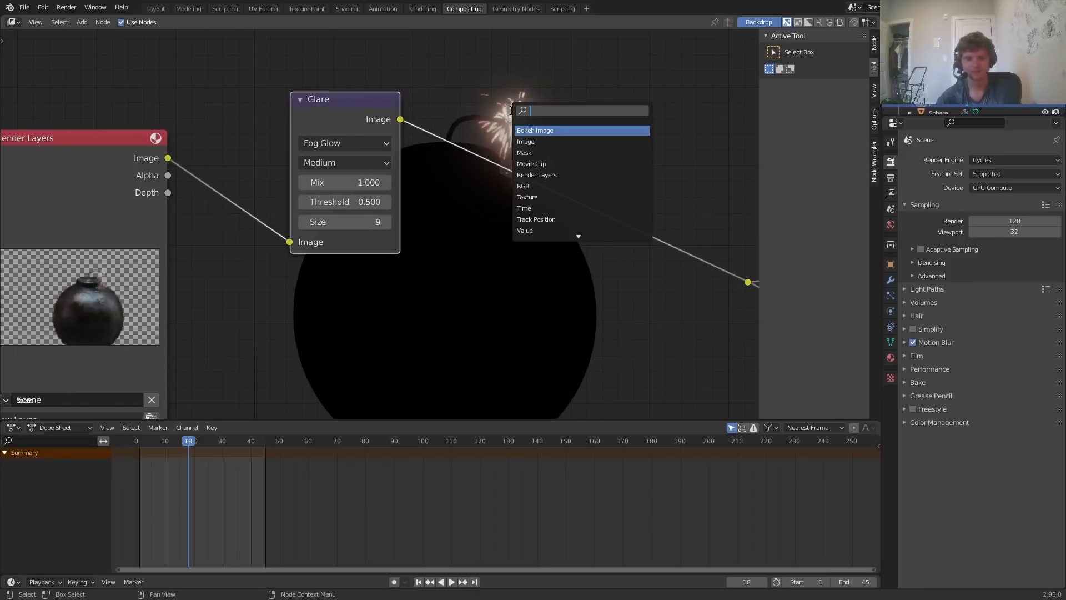
type("mi")
left_click(546, 130)
left_click(574, 166)
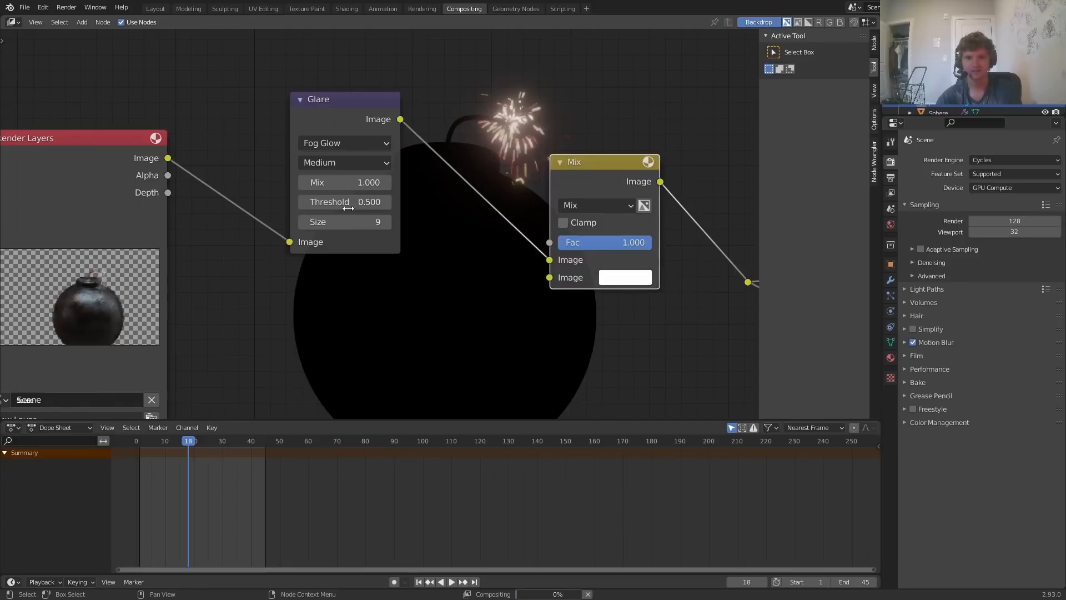
Connect the Render Layers image to the Mix node's first image input and set its blend mode to Add
left_click_drag(167, 158, 555, 260)
left_click(605, 205)
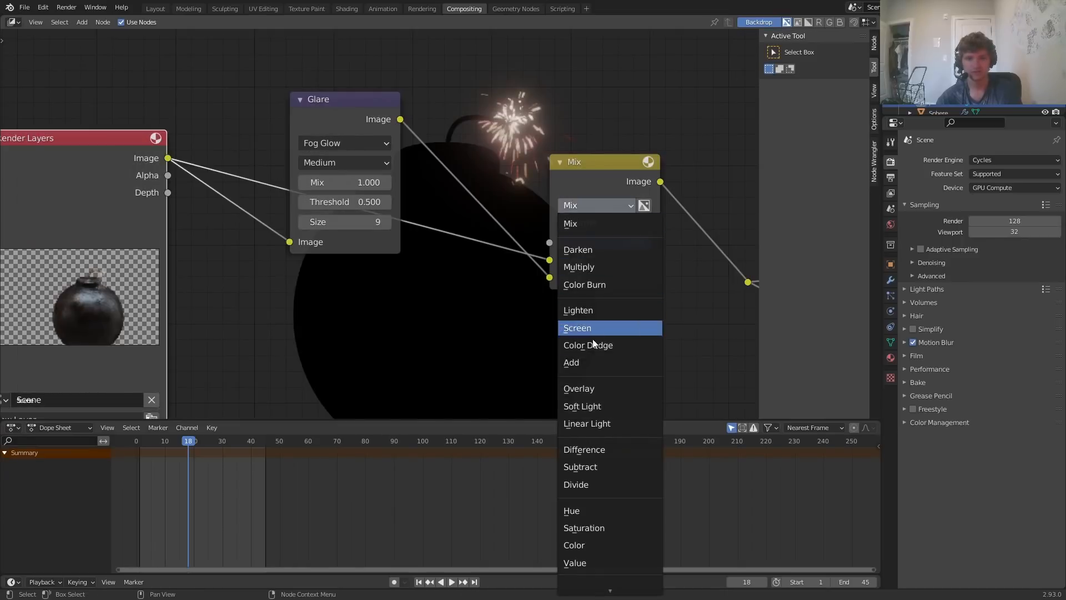
left_click(590, 362)
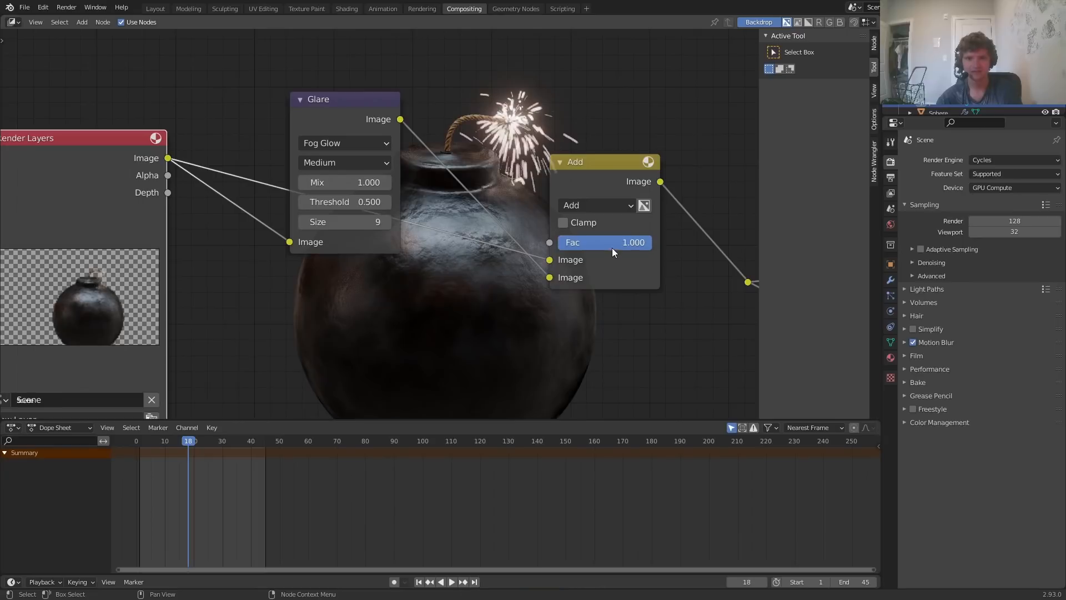
Try a factor of 5 on the Add node, and settle on a factor of 2
left_click(613, 249)
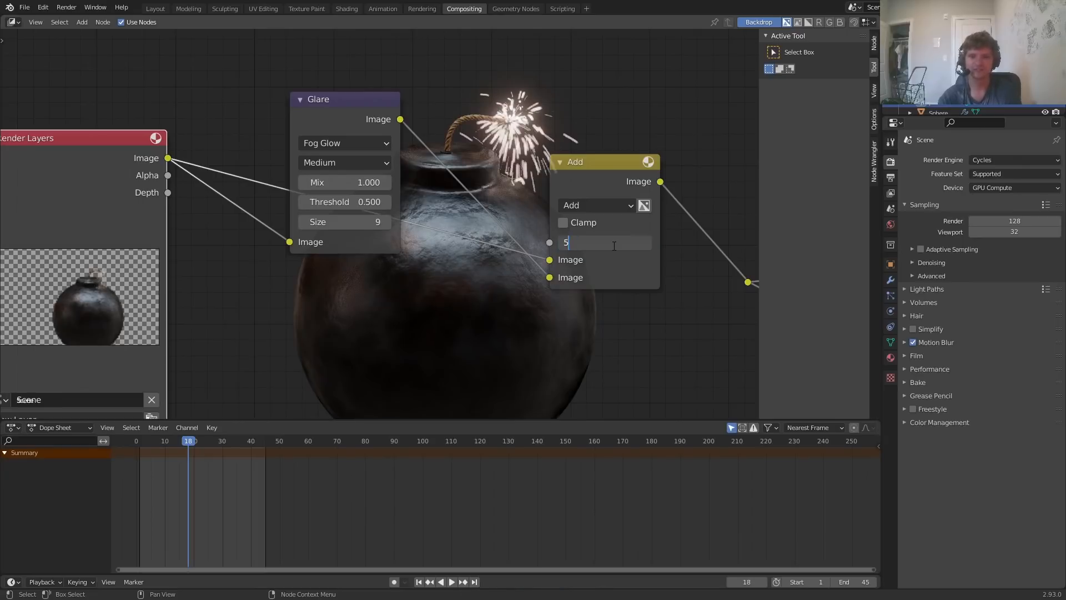
type("5")
key("Return")
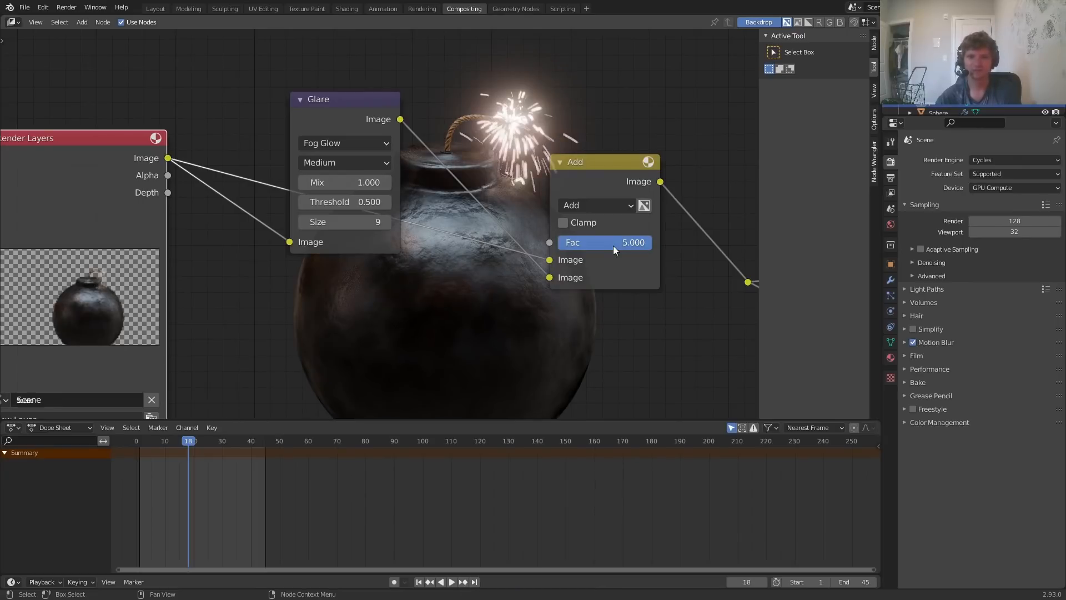
left_click(613, 246)
type("2")
key("Return")
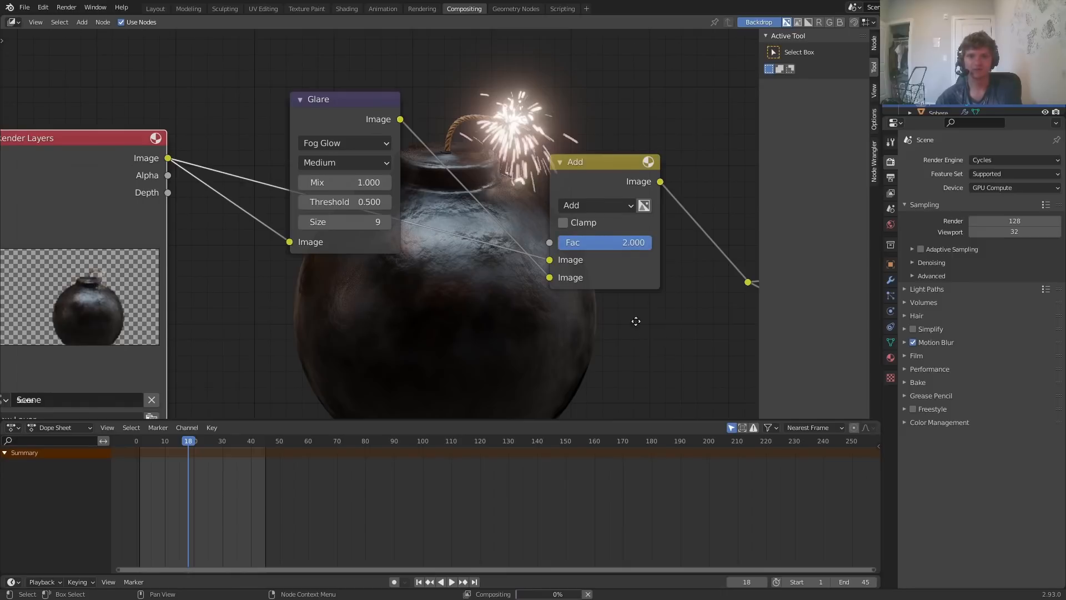
middle_click_drag(636, 316, 317, 238)
Return to the layout workspace and bake the particle cache of the emitter's spark system
left_click(155, 8)
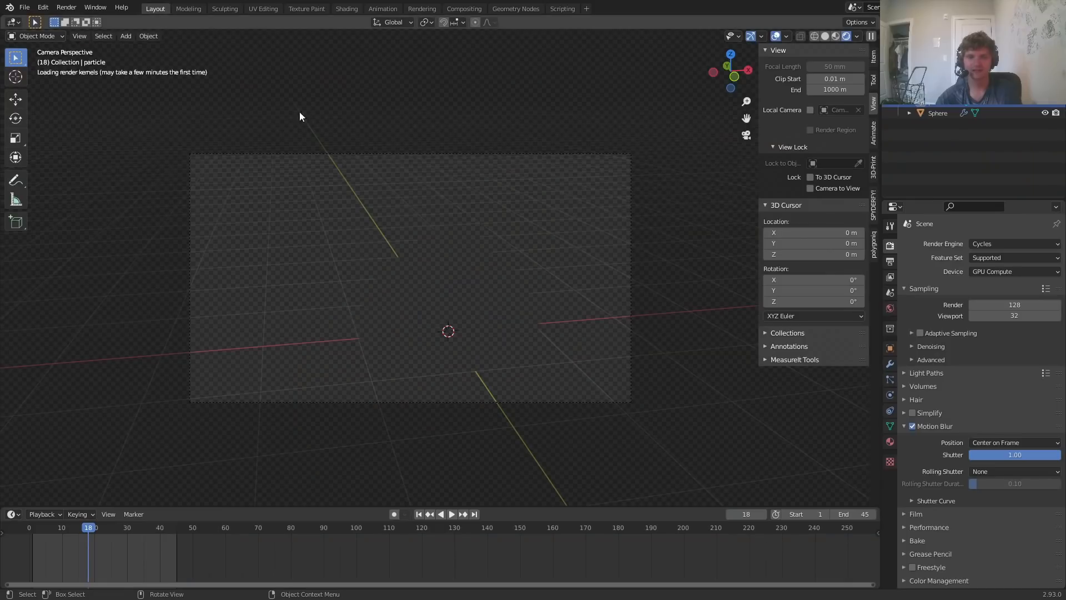
scroll(446, 271, "up", 3)
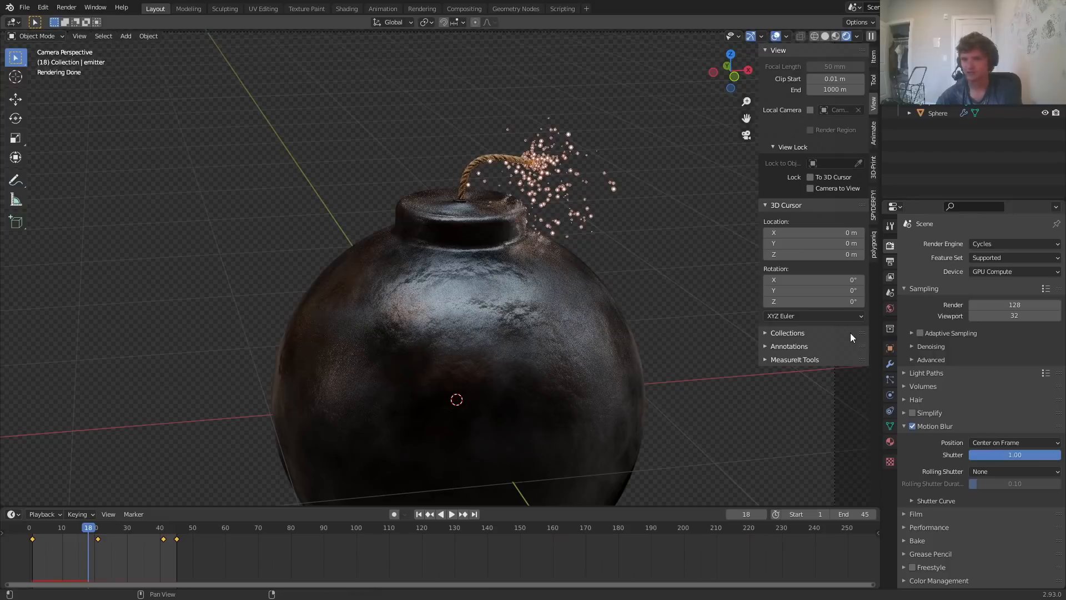
left_click(890, 380)
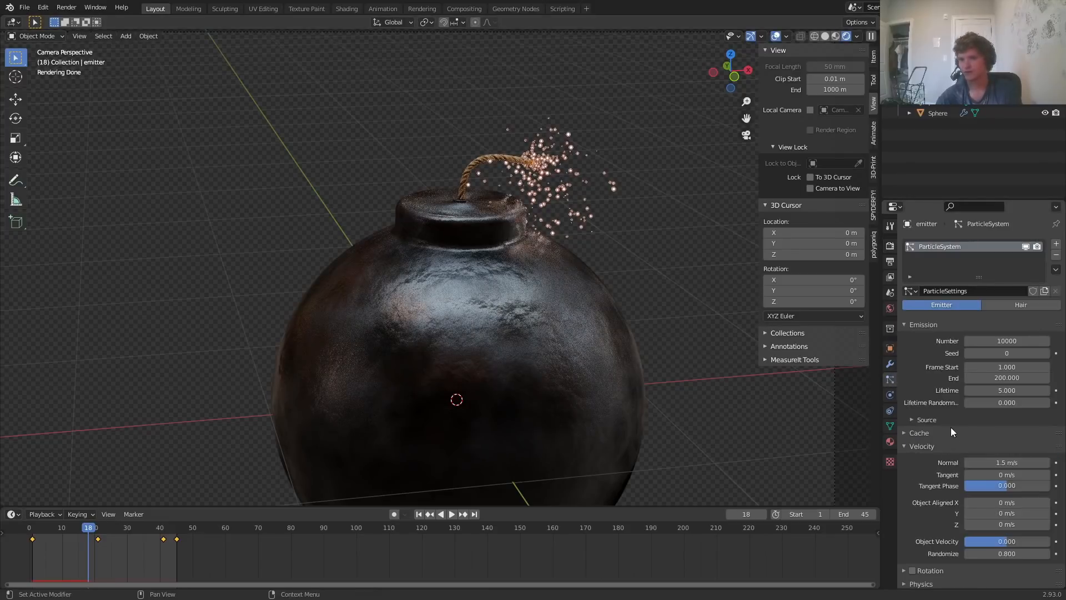
left_click(928, 430)
scroll(927, 430, "down", 4)
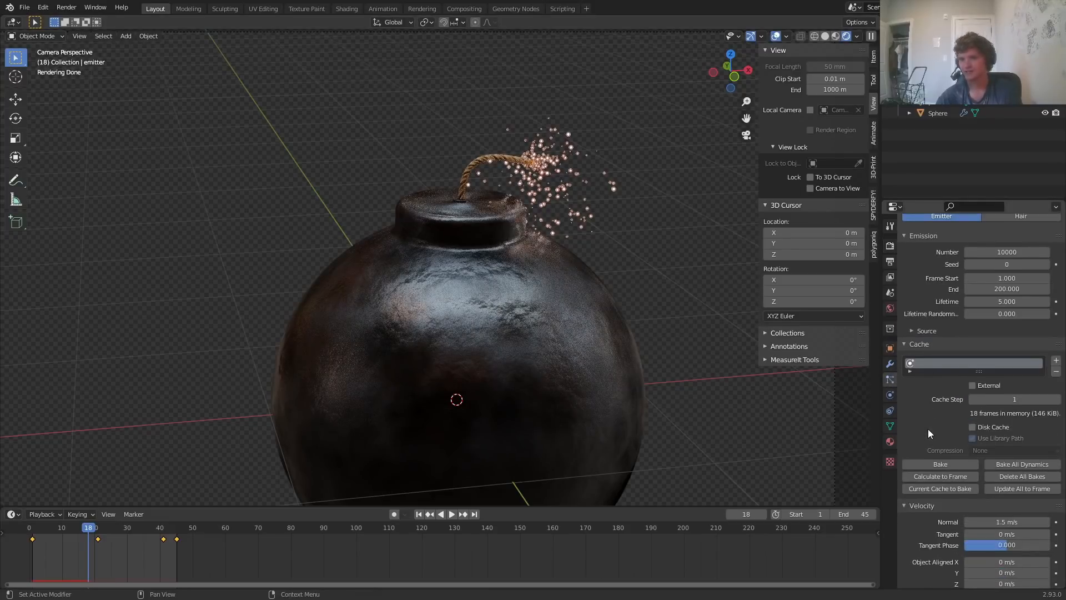
left_click(954, 462)
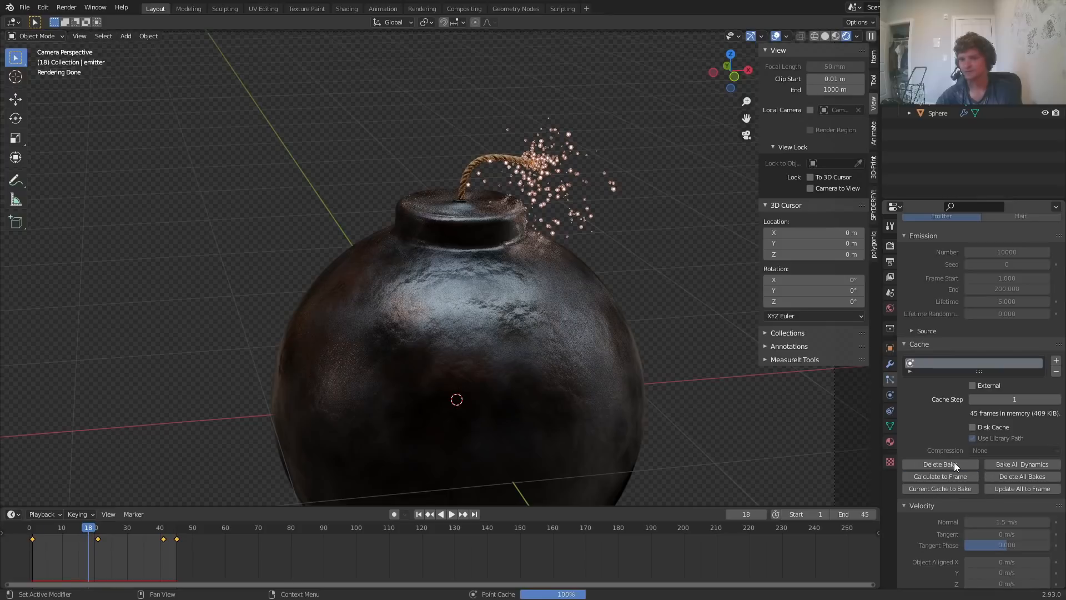
Switch to solid shading, play the animation to frame 32, and render that frame to examine the composited glow
left_click(830, 35)
key("space")
key("F12")
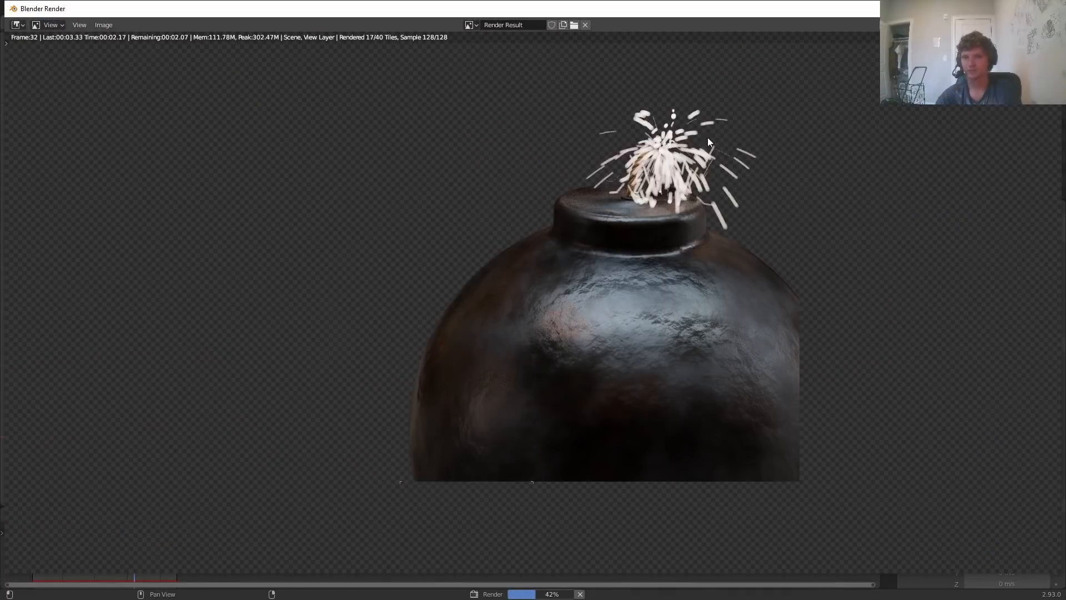
scroll(705, 144, "down", 1)
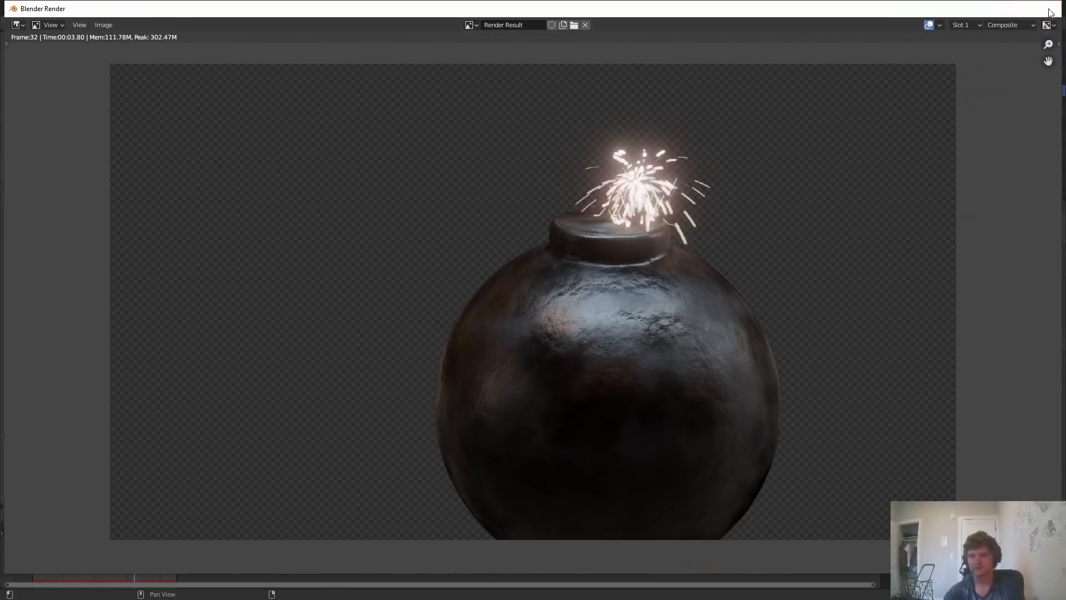
left_click(1050, 12)
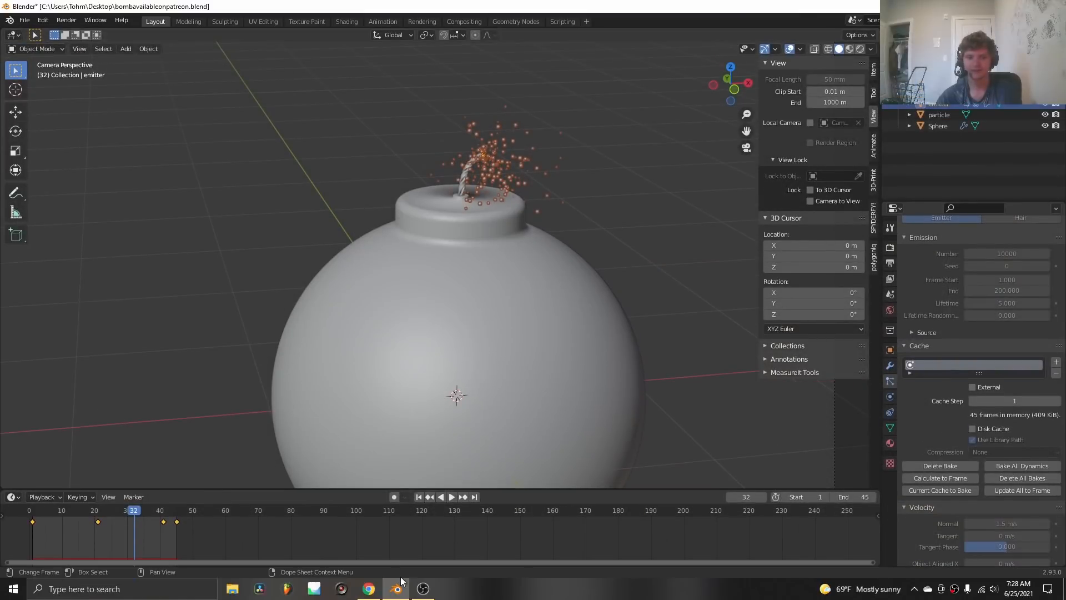
left_click(423, 588)
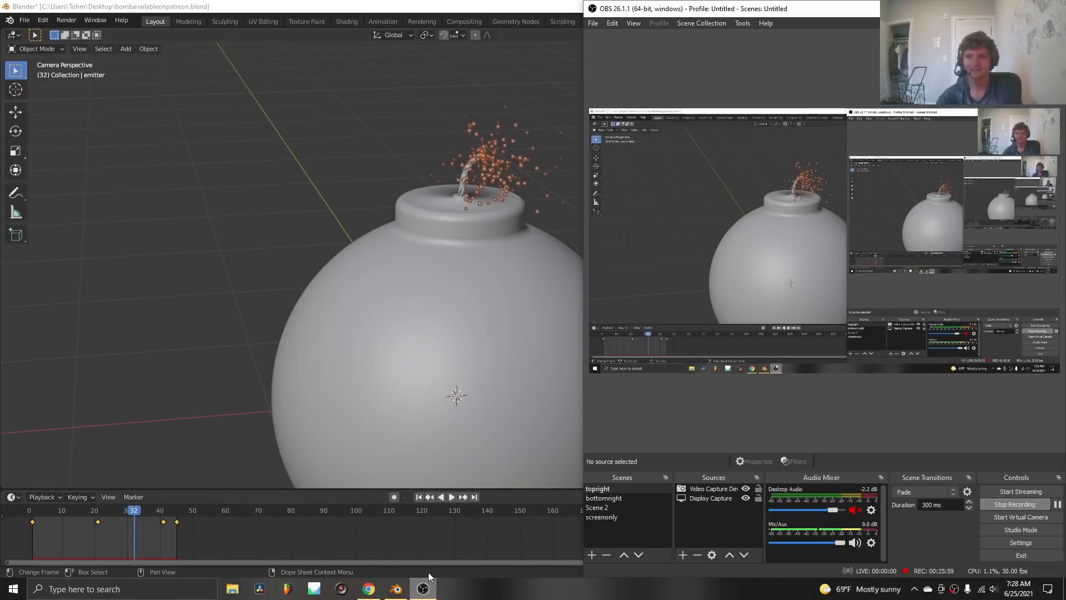
left_click(605, 504)
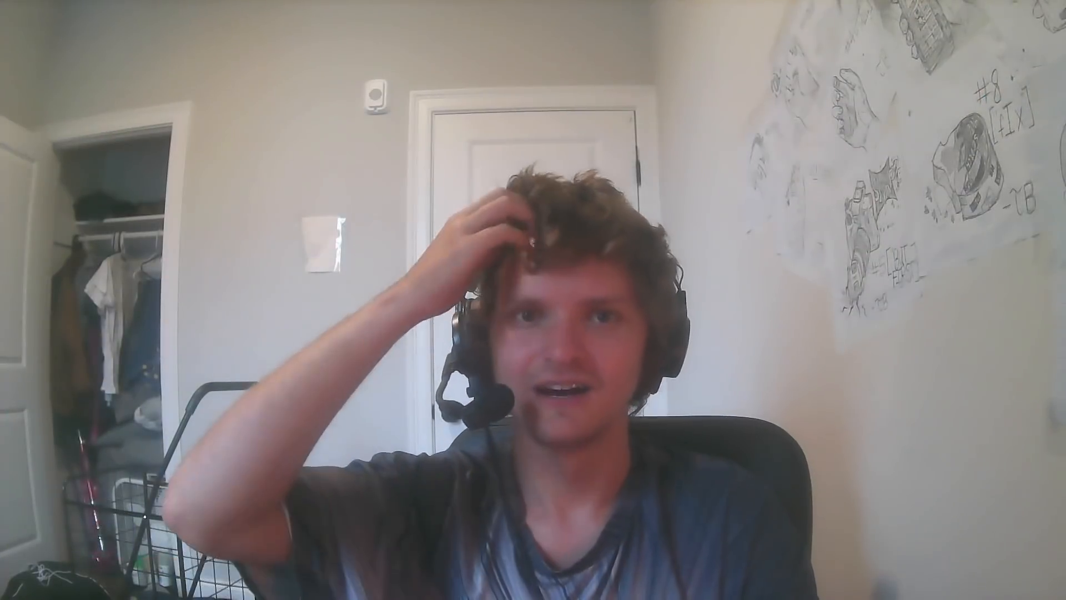